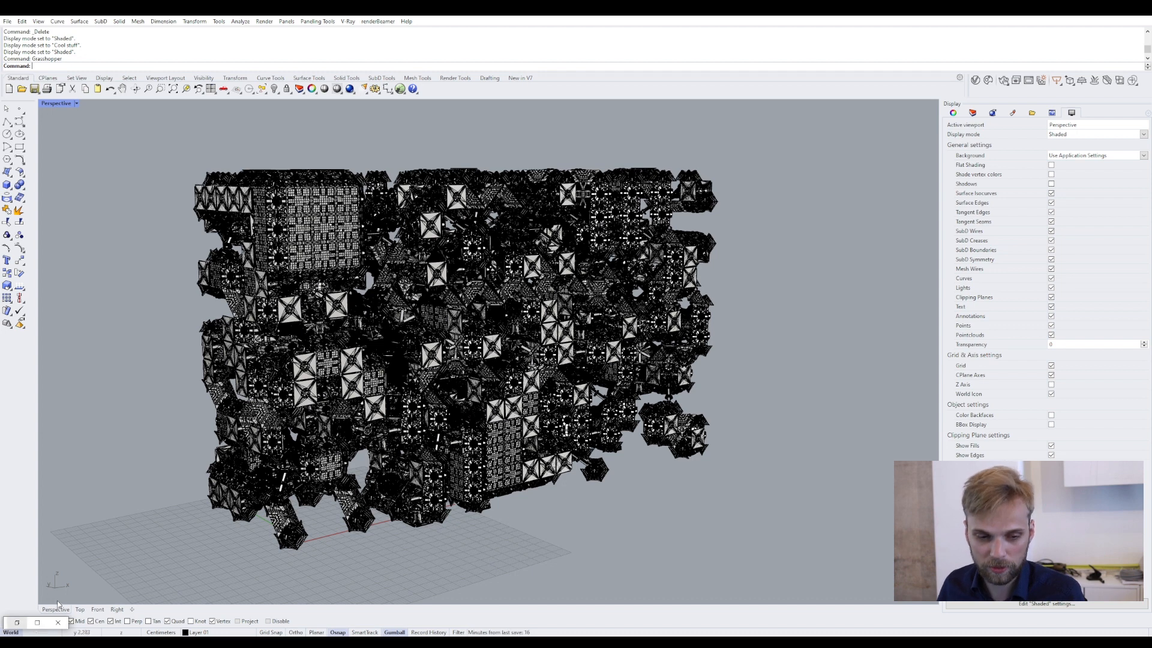
# - Restore the minimized Grasshopper window beside the Rhino model
pyautogui.click(16, 623)
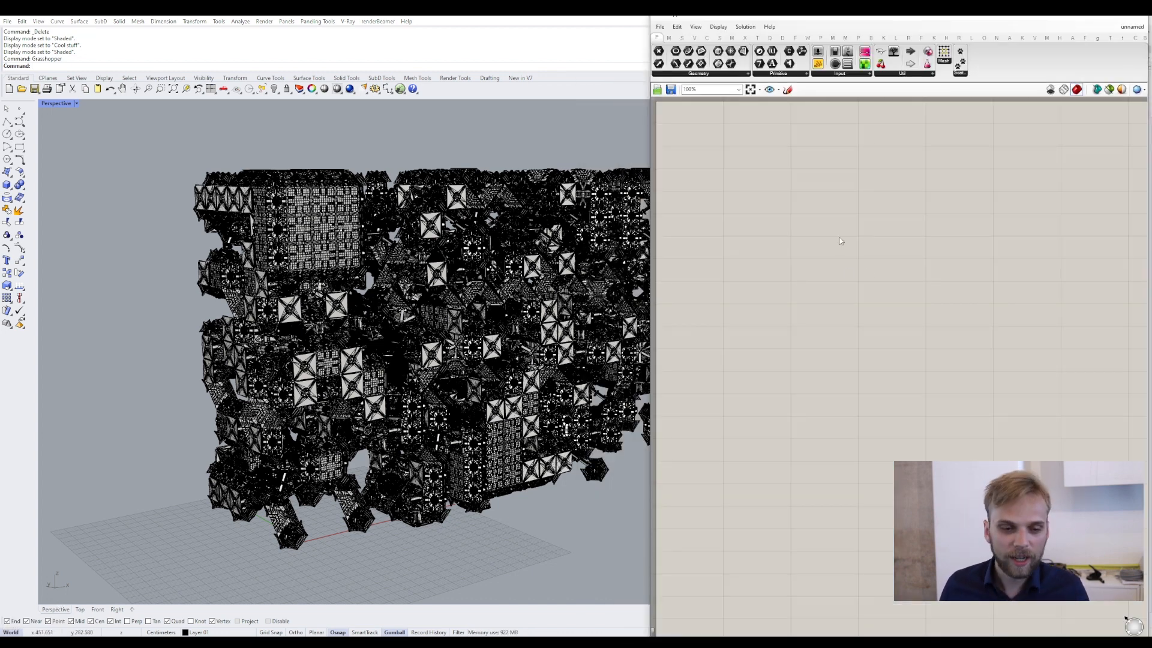
# - Add a Scribble reading HORSTER with text size 100 to the empty canvas
pyautogui.click(920, 75)
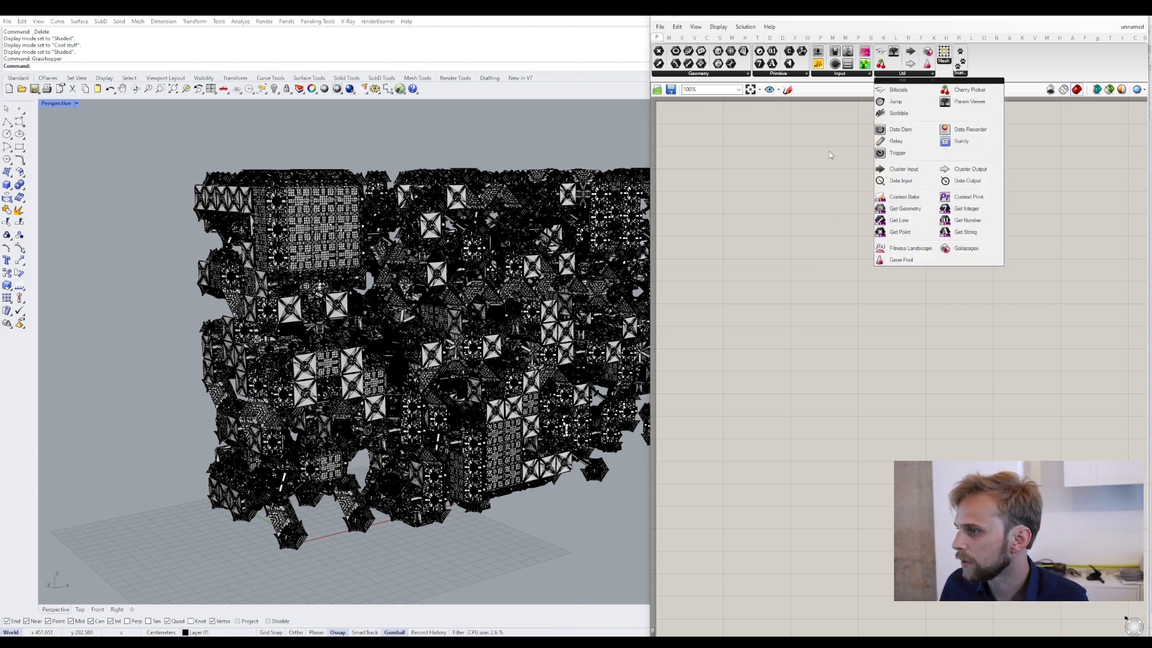
pyautogui.click(898, 114)
pyautogui.click(762, 248)
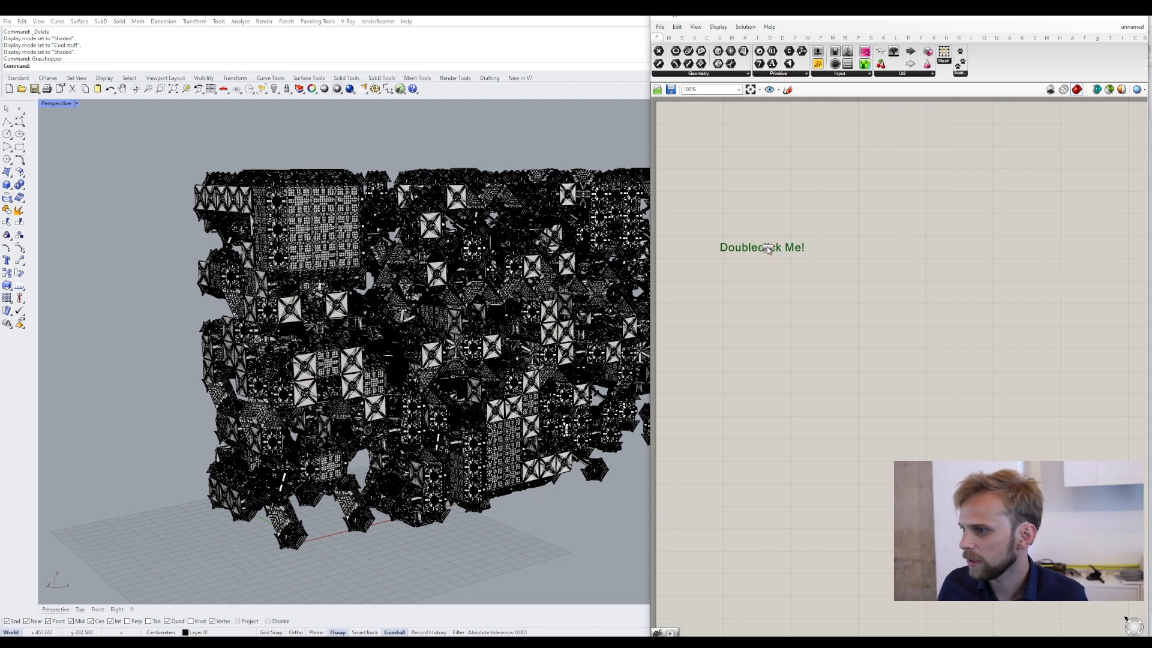
pyautogui.doubleClick(757, 248)
pyautogui.write('HOR')
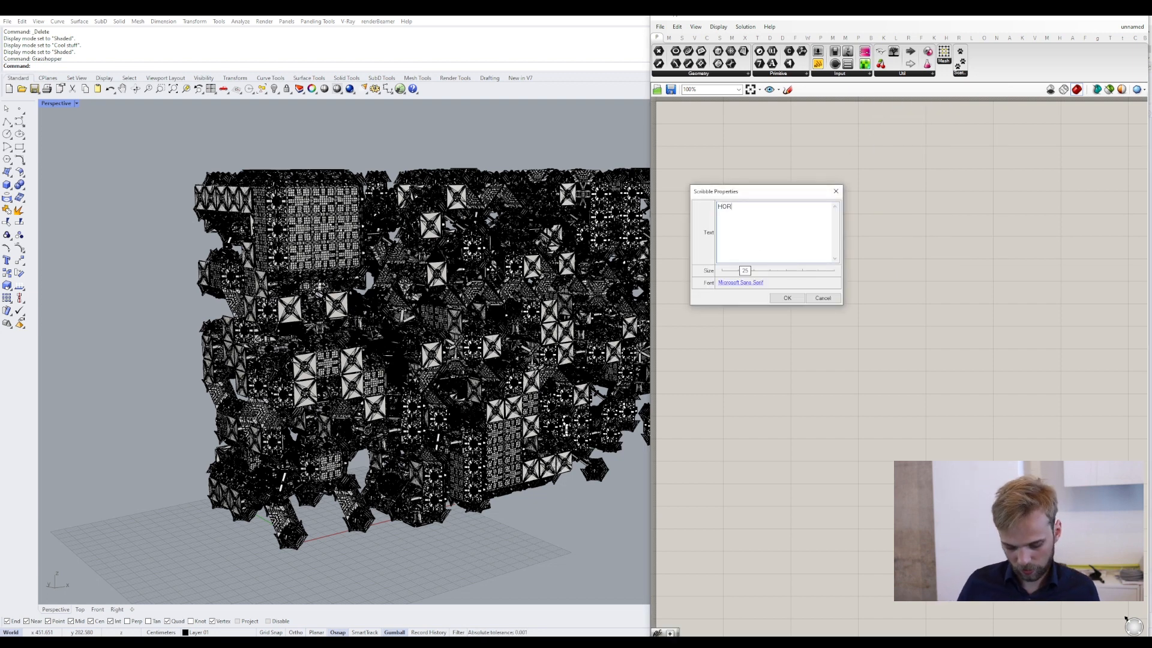
pyautogui.write('STER')
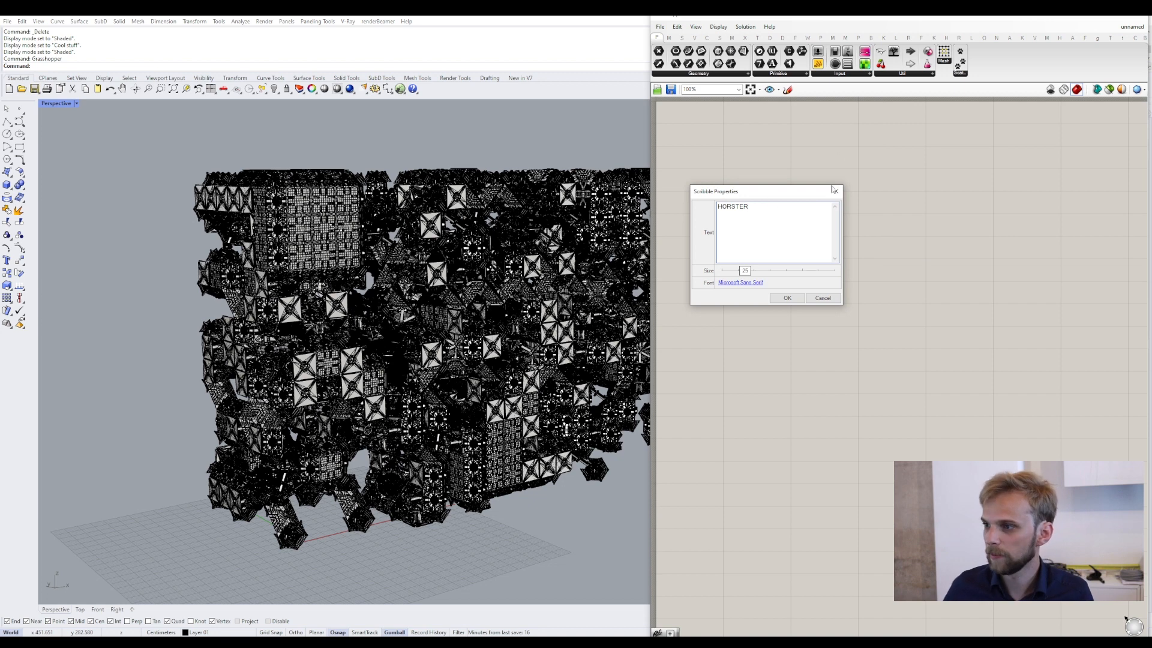
pyautogui.moveTo(747, 272); pyautogui.dragTo(836, 270)
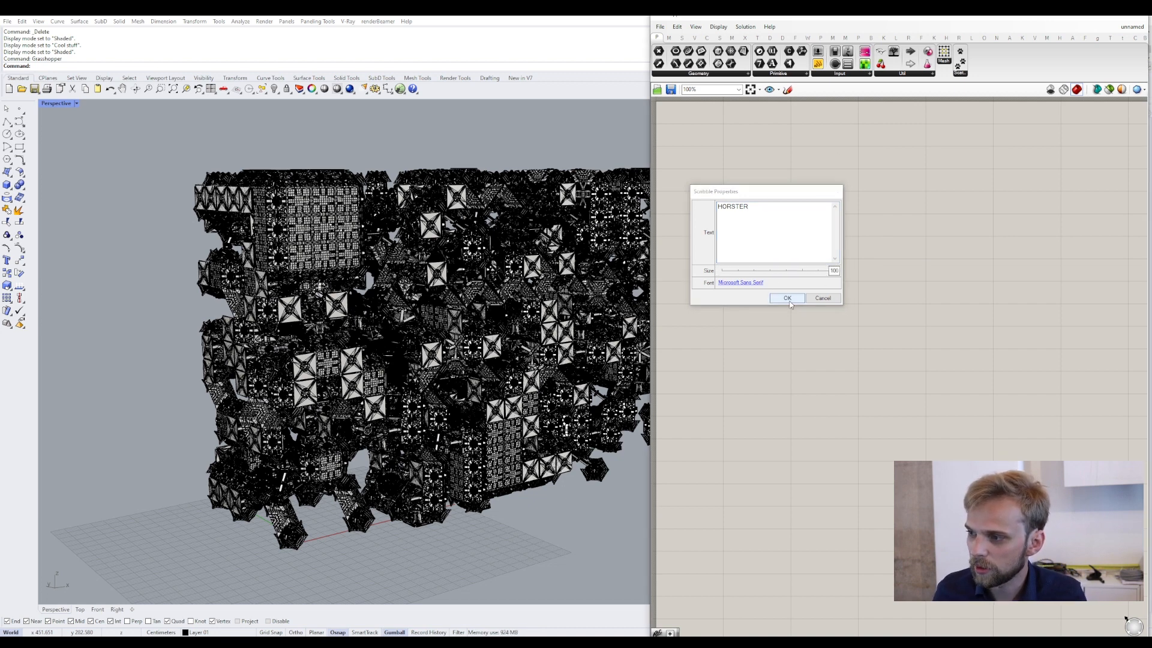
pyautogui.click(787, 298)
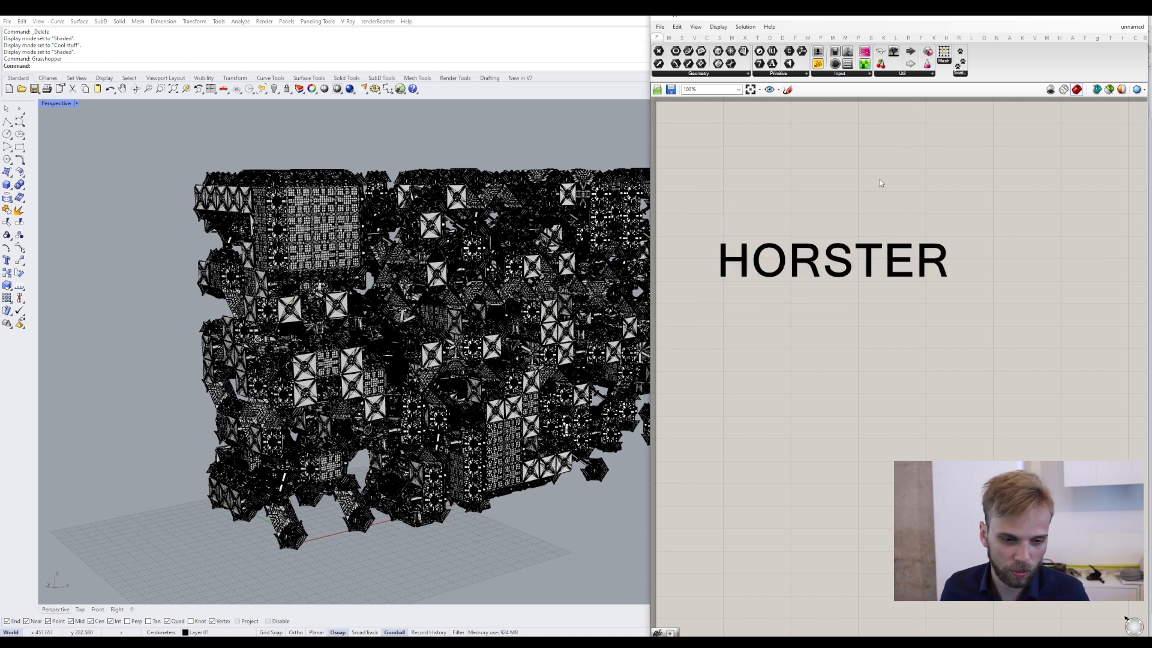
# - Delete the HORSTER scribble from the canvas
pyautogui.moveTo(948, 414)
pyautogui.mouseDown()
pyautogui.moveTo(864, 317)
pyautogui.moveTo(794, 188)
pyautogui.mouseUp()
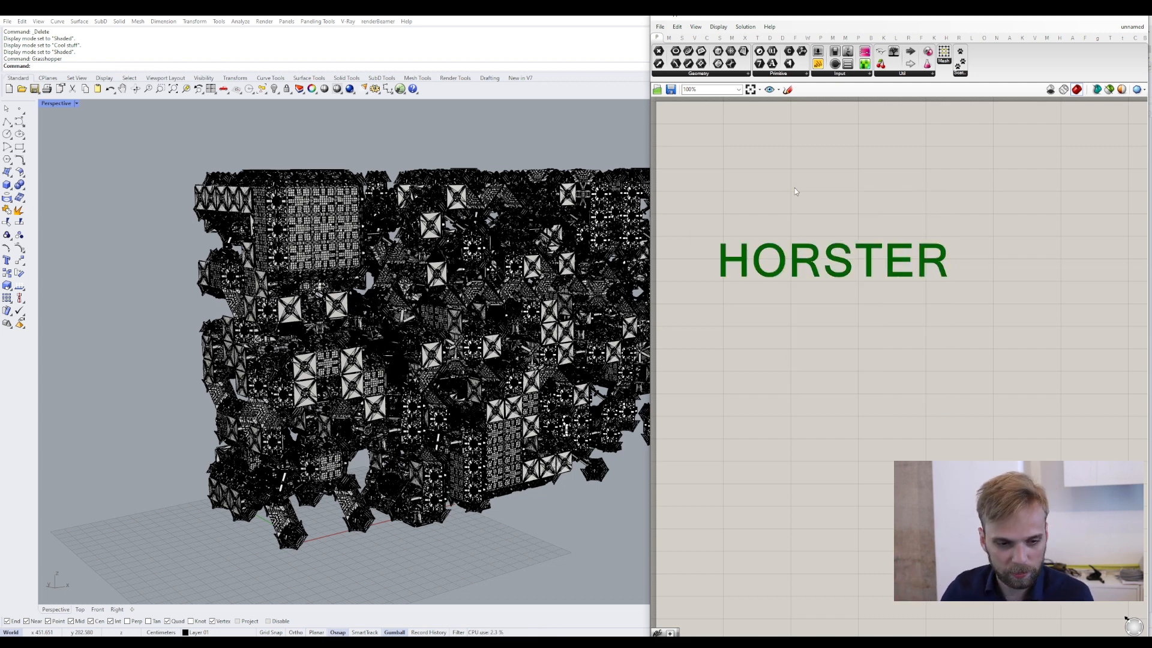
pyautogui.press('Delete')
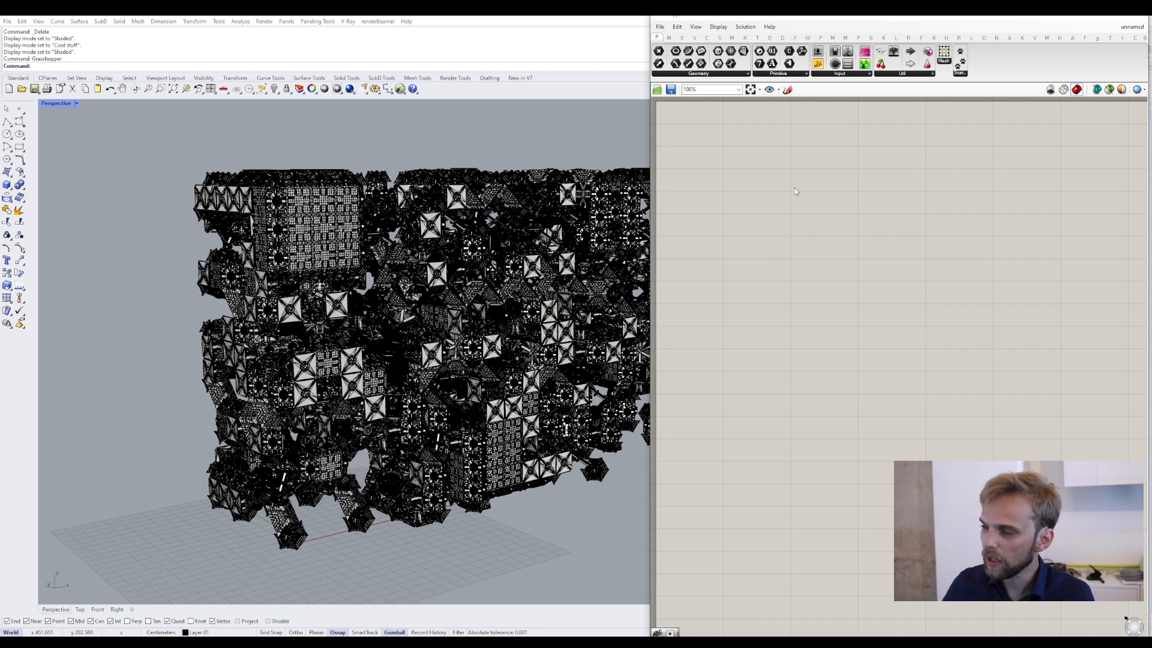
pyautogui.doubleClick(836, 211)
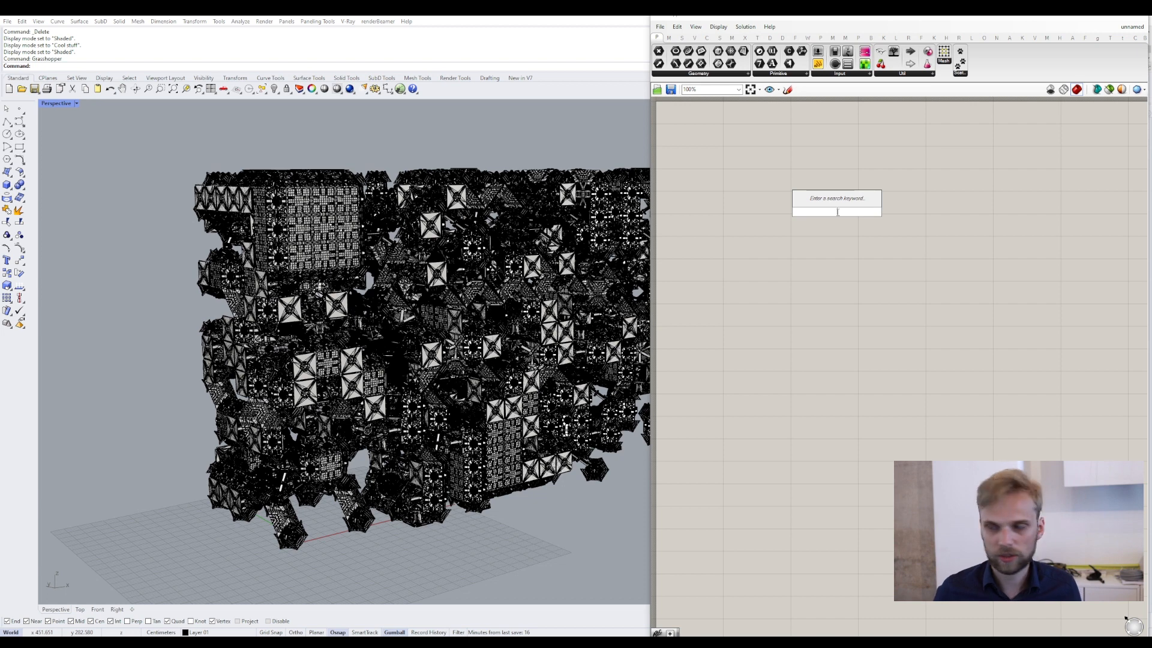
# - Place a Set camera component from the Horster plugin on the canvas
pyautogui.click(1060, 39)
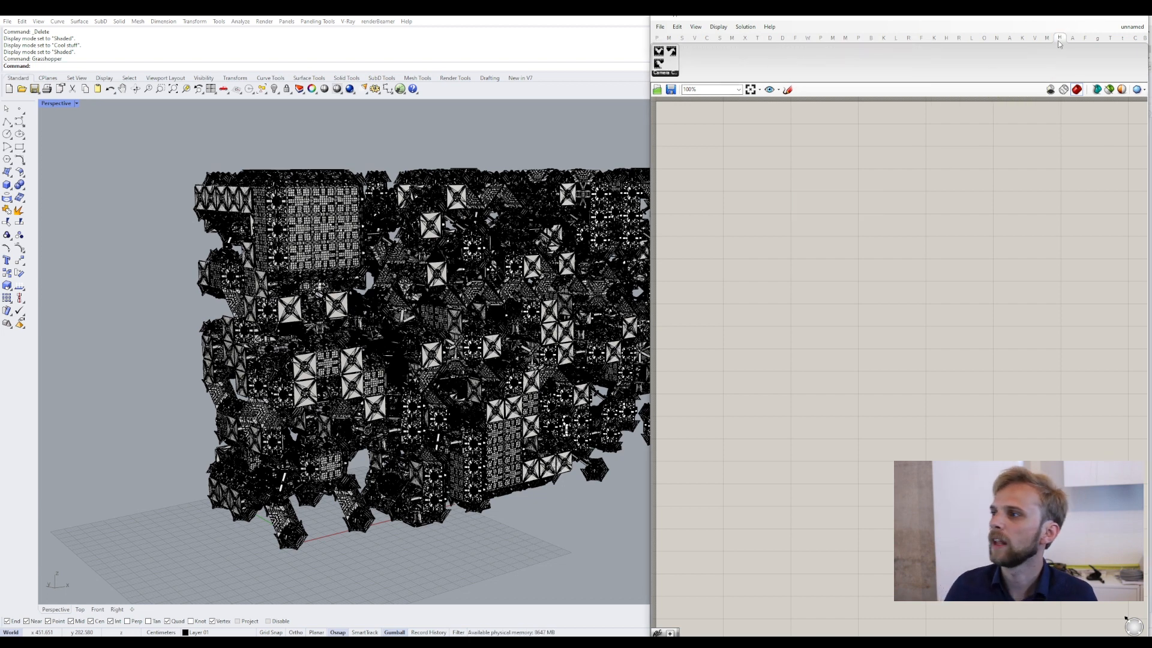
pyautogui.click(674, 73)
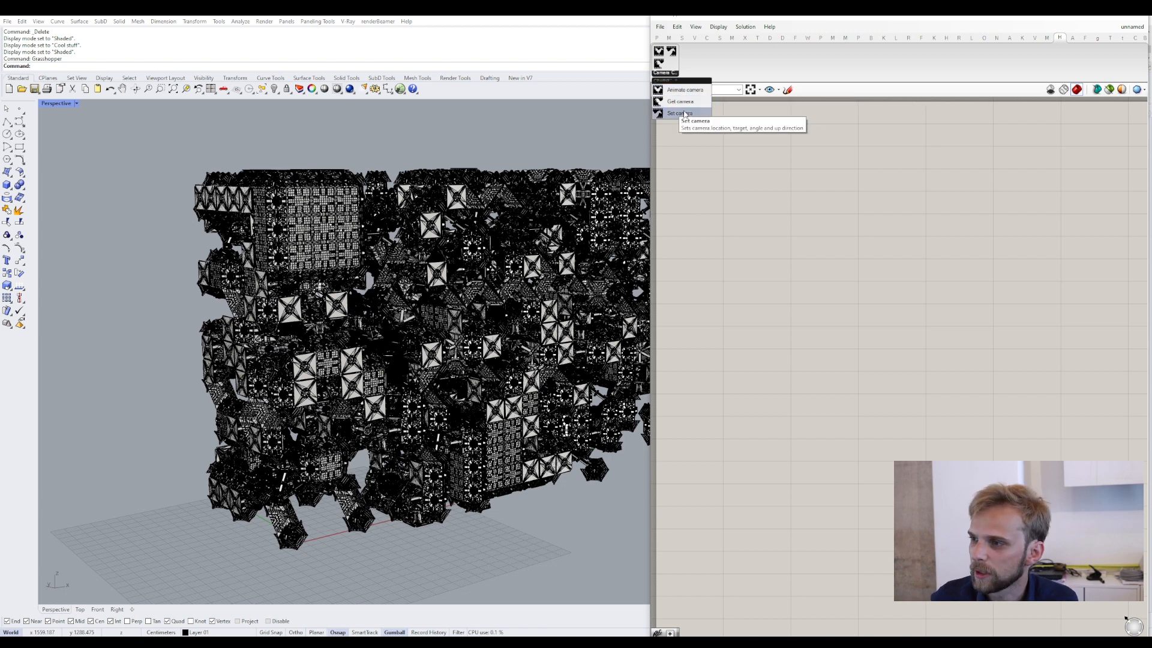
pyautogui.click(679, 113)
pyautogui.click(804, 207)
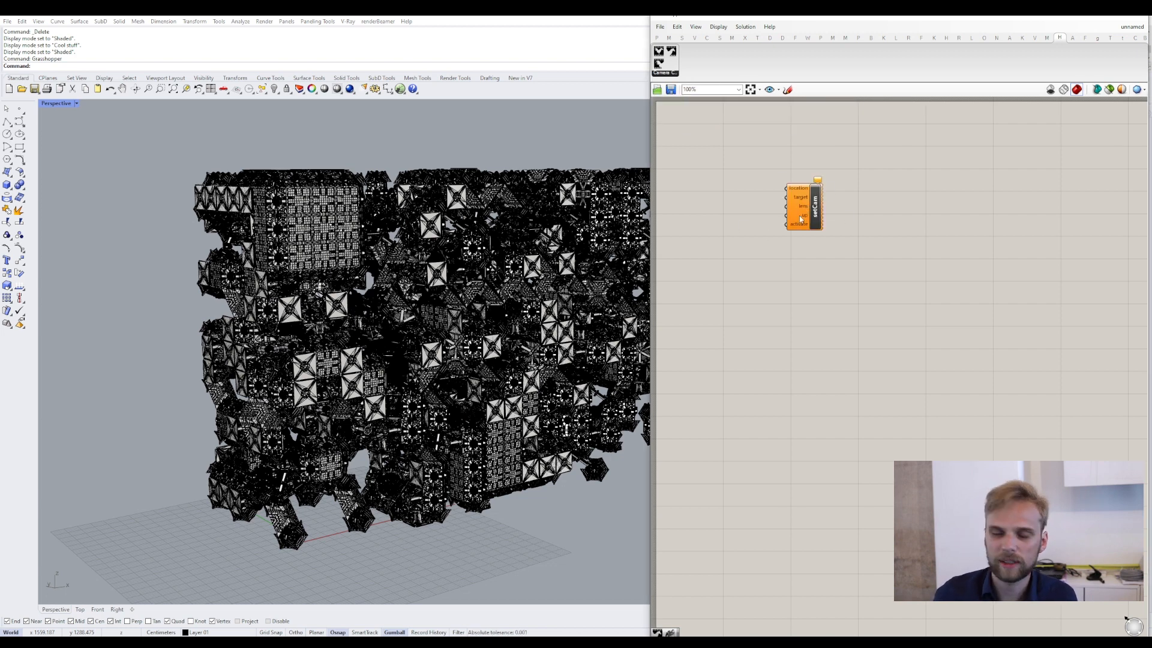
pyautogui.moveTo(801, 219); pyautogui.dragTo(824, 255)
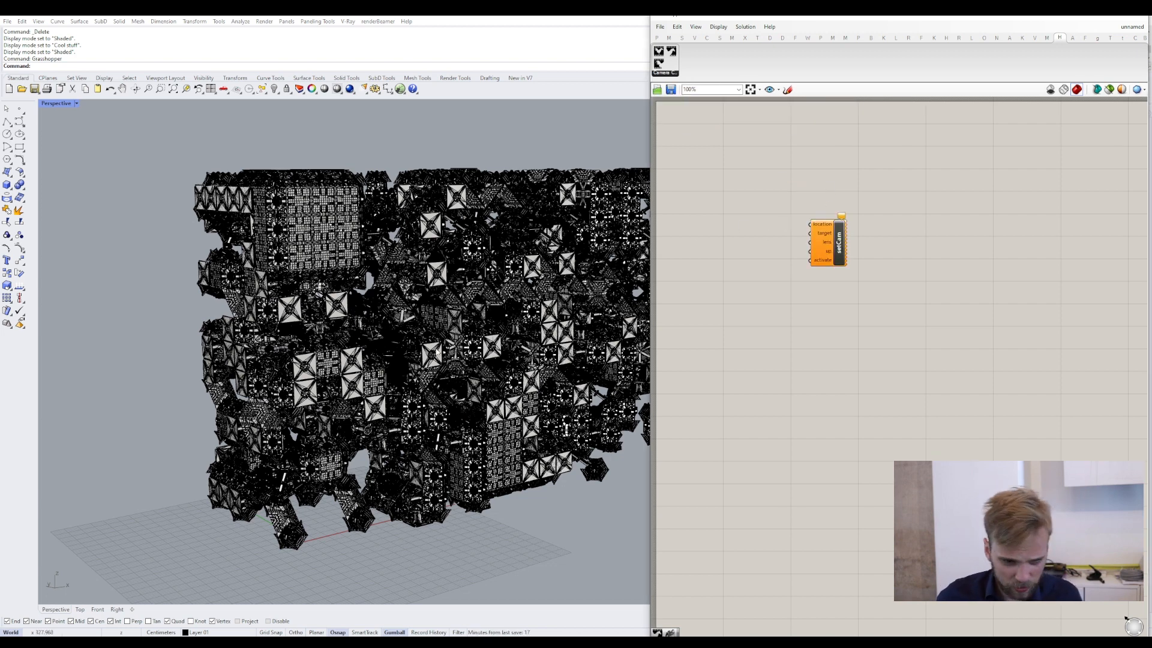
# - Draw two point objects on the ground plane in front of the model, one farther from it than the other
pyautogui.scroll(-5, 378, 368)
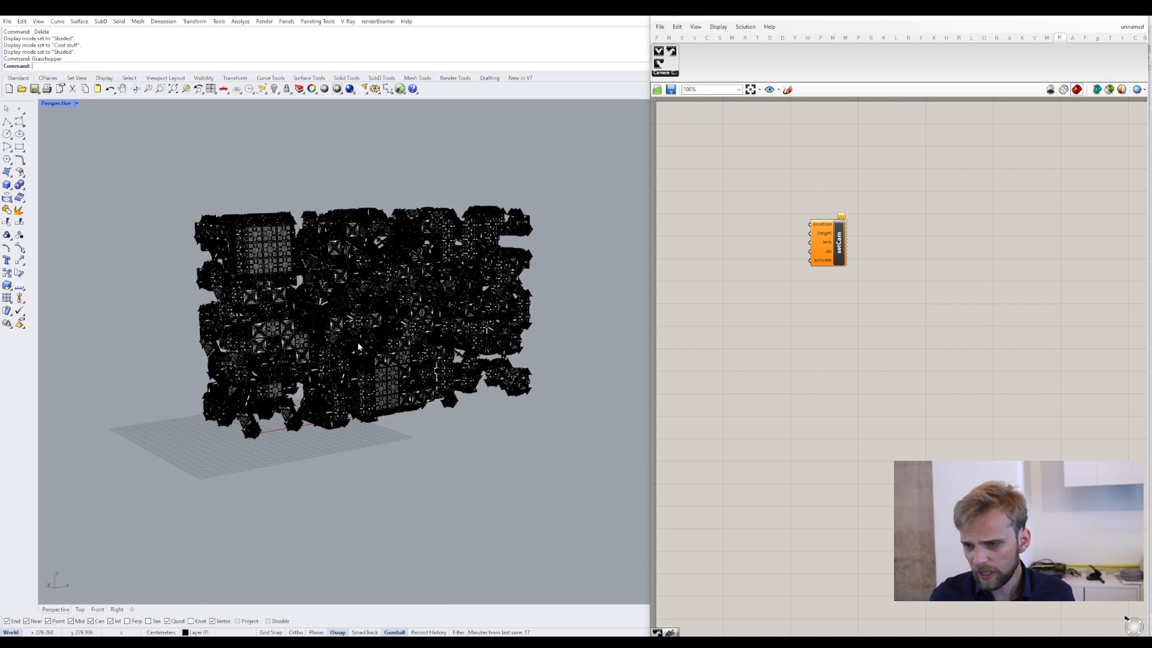
pyautogui.moveTo(358, 347); pyautogui.dragTo(337, 383, button='right')
pyautogui.moveTo(824, 229)
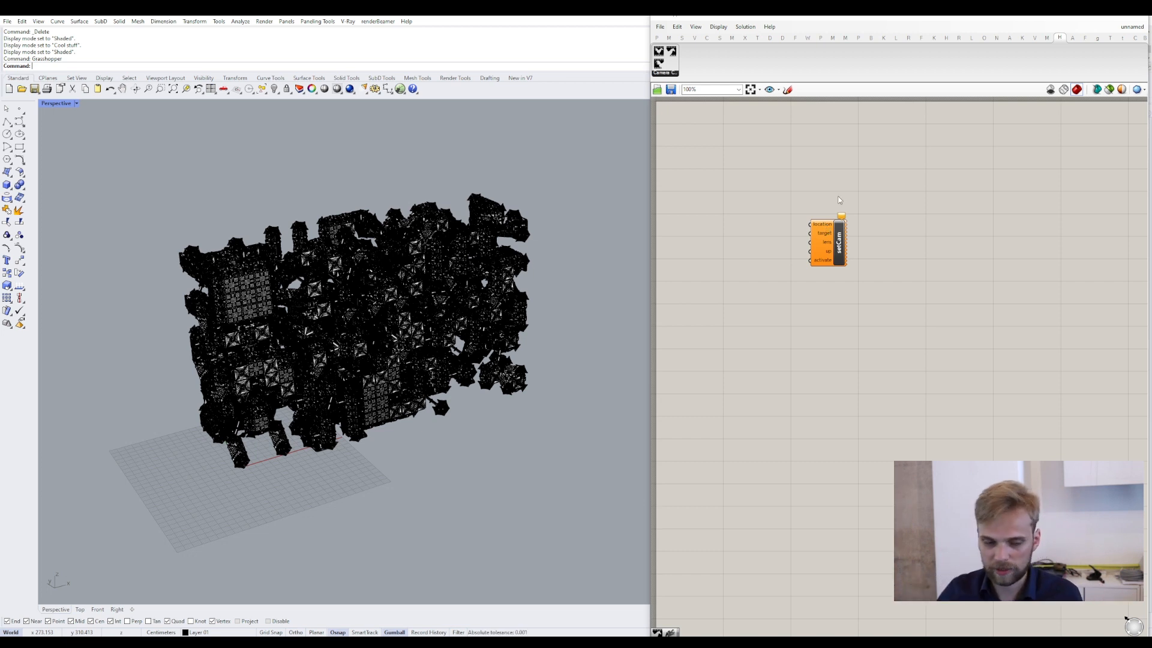
pyautogui.click(22, 111)
pyautogui.click(32, 114)
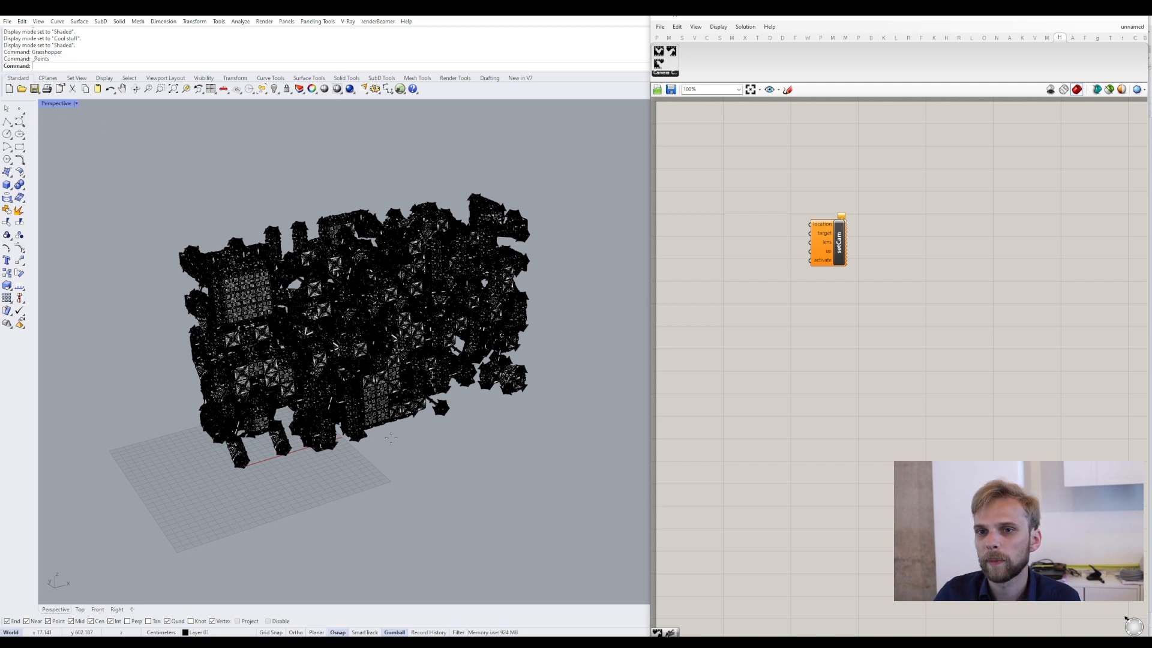
pyautogui.click(513, 529)
pyautogui.click(427, 458)
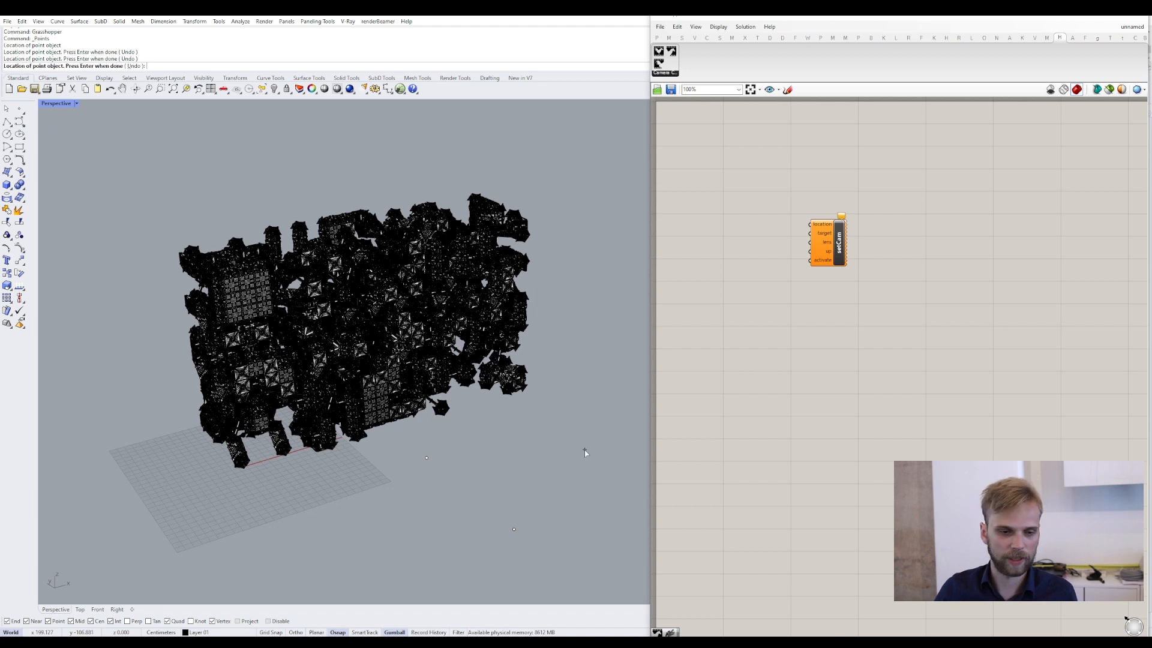
pyautogui.press('Return')
pyautogui.keyDown('shift'); pyautogui.moveTo(501, 485); pyautogui.dragTo(481, 463, button='right'); pyautogui.keyUp('shift')
# - Add a Point parameter to the canvas beside the inputs of the Set camera component
pyautogui.doubleClick(738, 265)
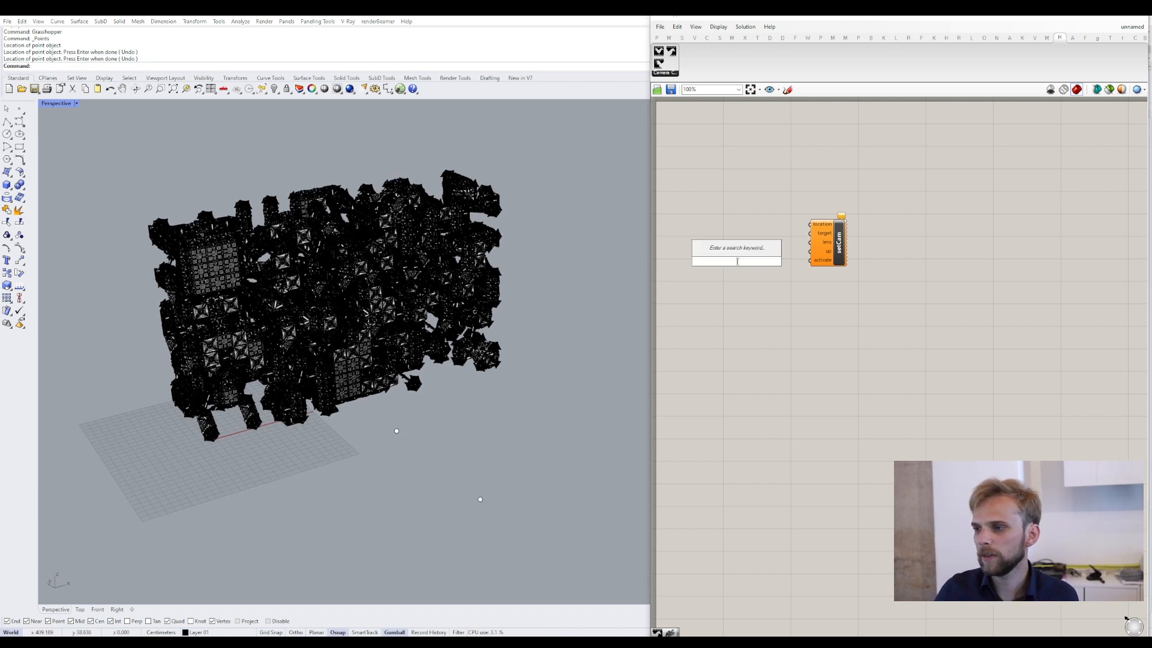
pyautogui.write('point')
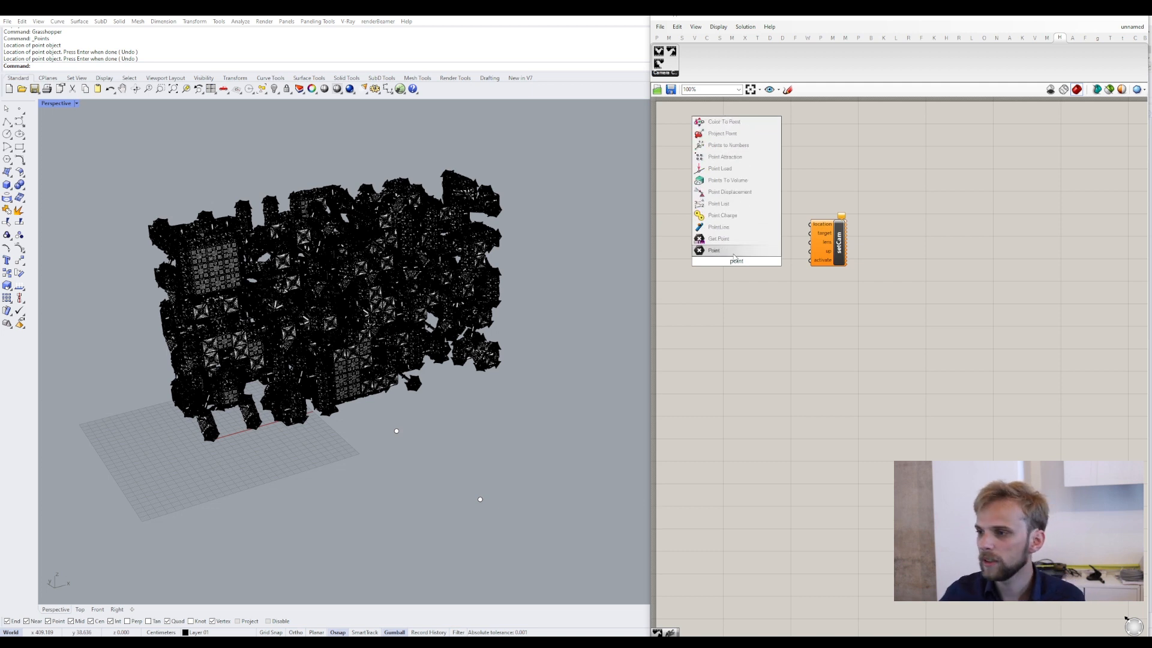
pyautogui.click(733, 252)
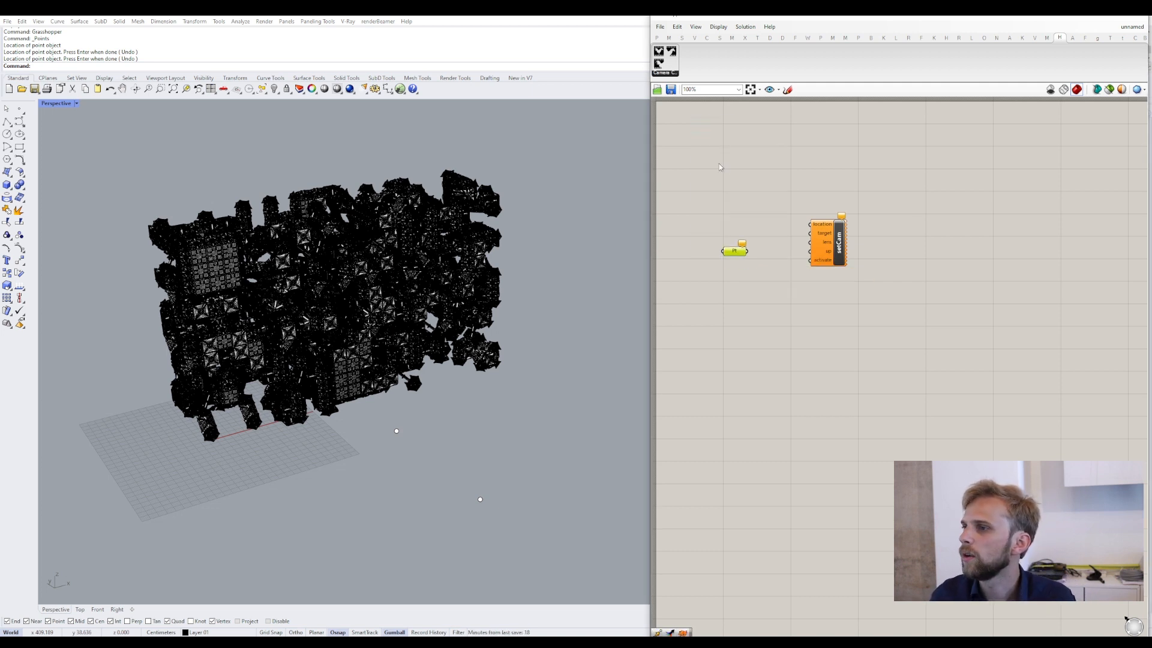
pyautogui.moveTo(717, 154); pyautogui.dragTo(747, 256, button='right')
# - Add a Bifocals component to label the components and park it at the canvas corner, away from the definition
pyautogui.doubleClick(729, 206)
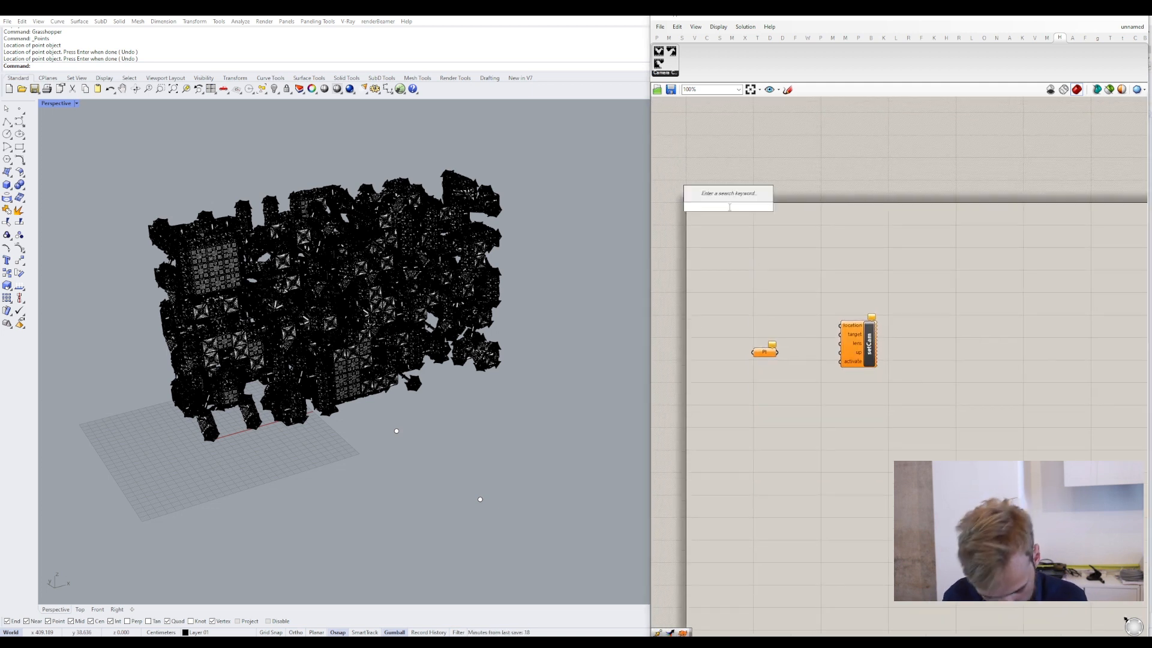
pyautogui.write('bifo')
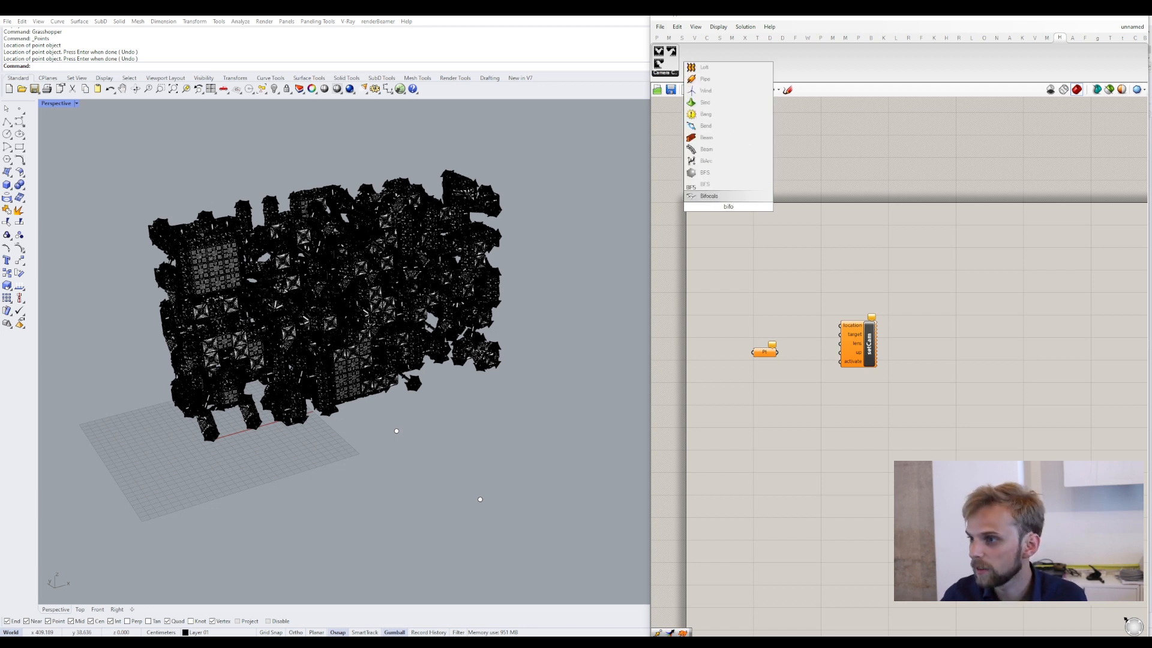
pyautogui.press('Return')
pyautogui.moveTo(732, 227); pyautogui.dragTo(706, 182)
pyautogui.moveTo(765, 291); pyautogui.dragTo(754, 260, button='right')
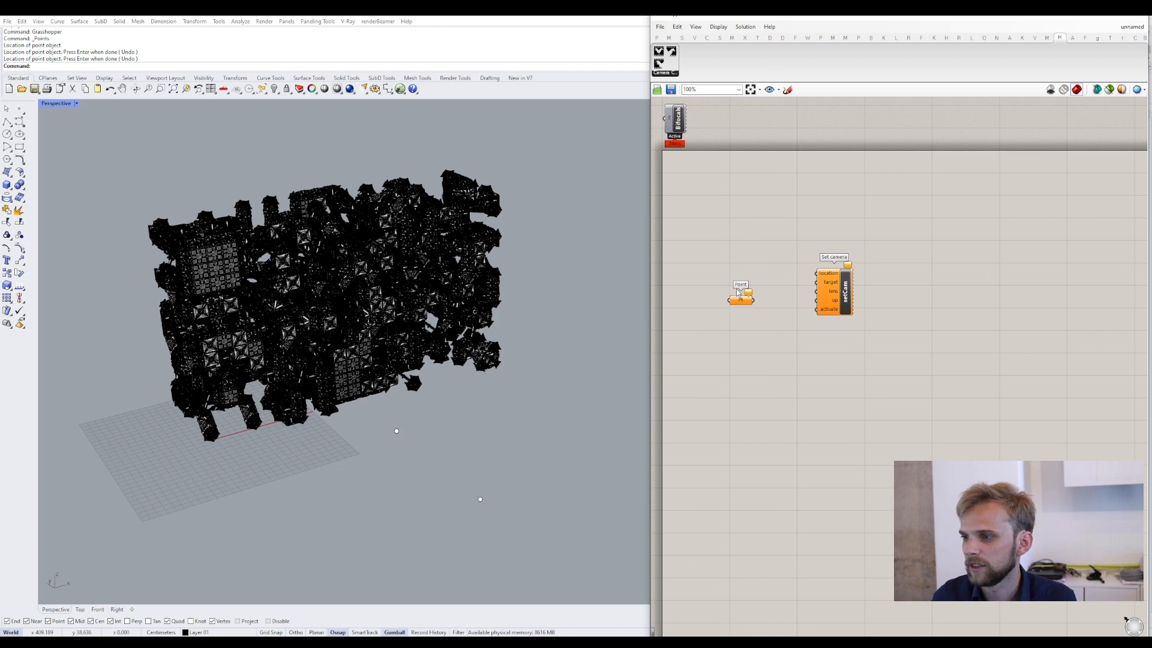
pyautogui.scroll(7, 738, 292)
pyautogui.scroll(-5, 740, 293)
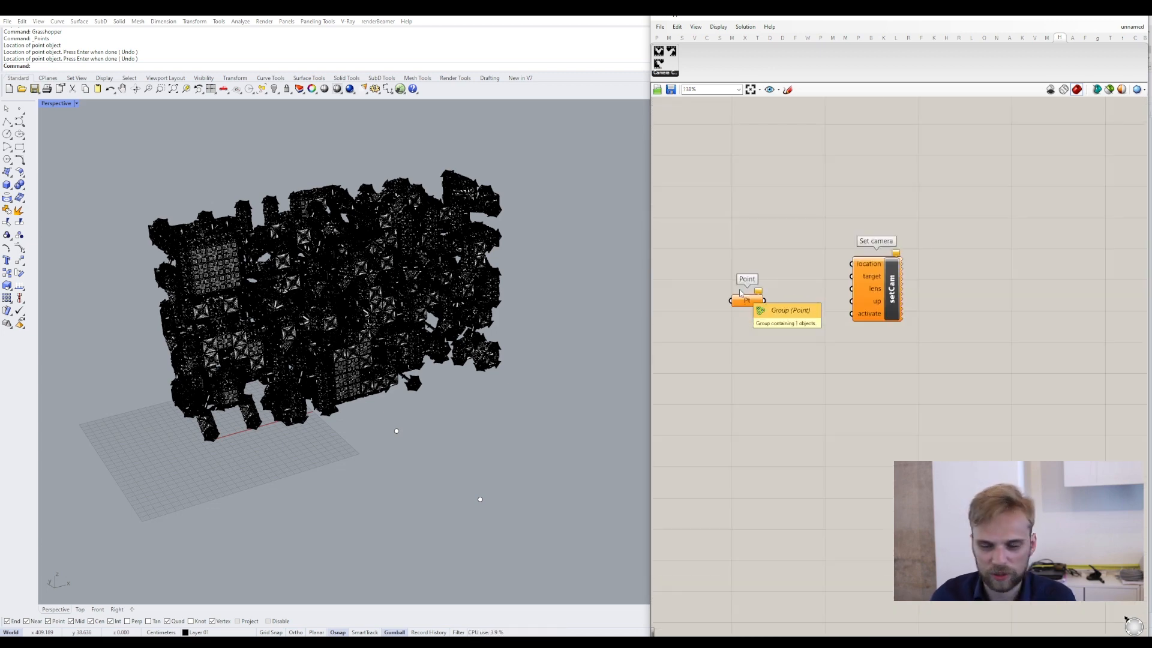
pyautogui.moveTo(740, 292); pyautogui.dragTo(795, 325, button='right')
# - Duplicate the Point parameter and place the copy directly below the original
pyautogui.click(804, 334)
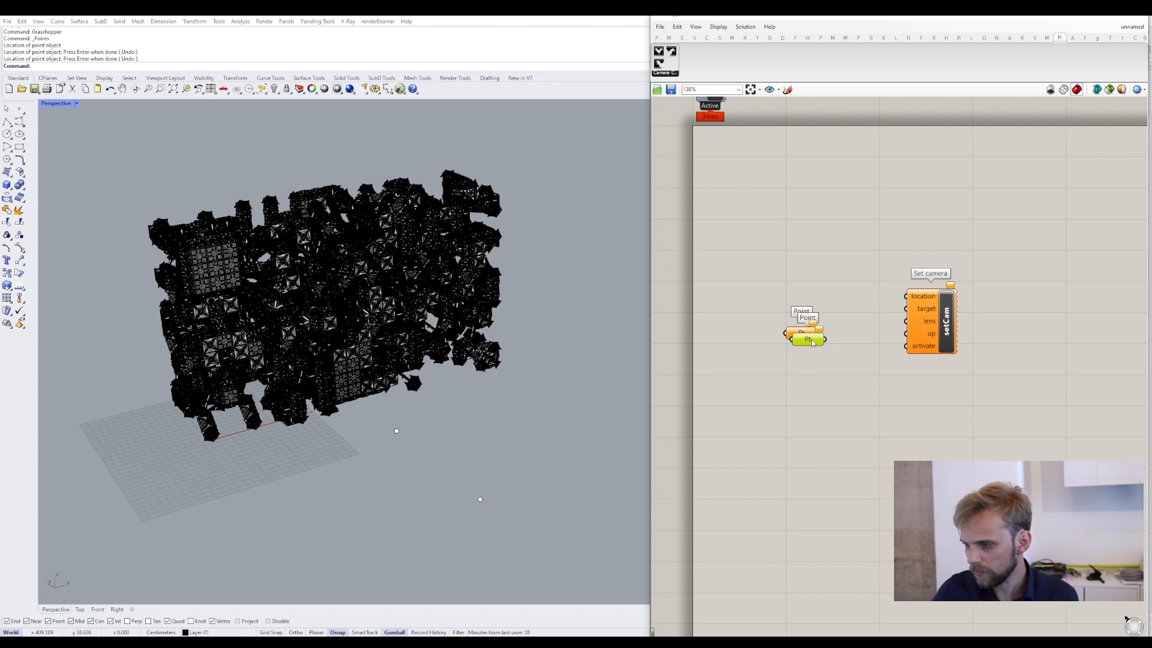
pyautogui.keyDown('alt'); pyautogui.moveTo(807, 337); pyautogui.dragTo(808, 380); pyautogui.keyUp('alt')
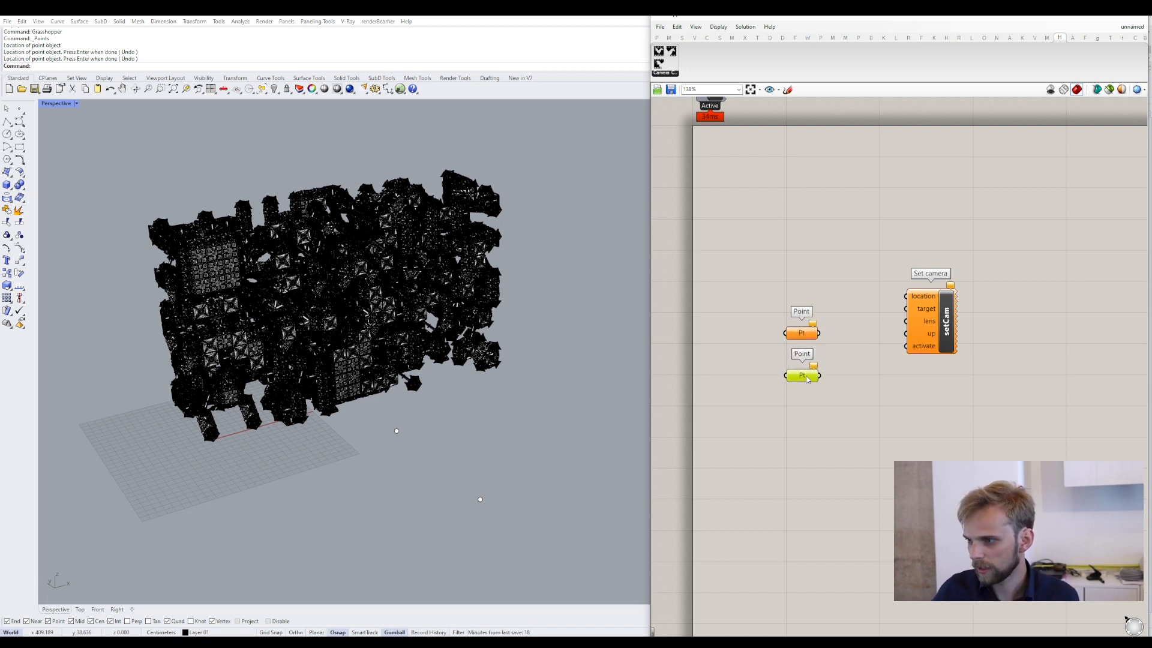
# - Reference the Rhino point farther from the model in the upper Point parameter and connect it to the Set camera location input
pyautogui.click(804, 334)
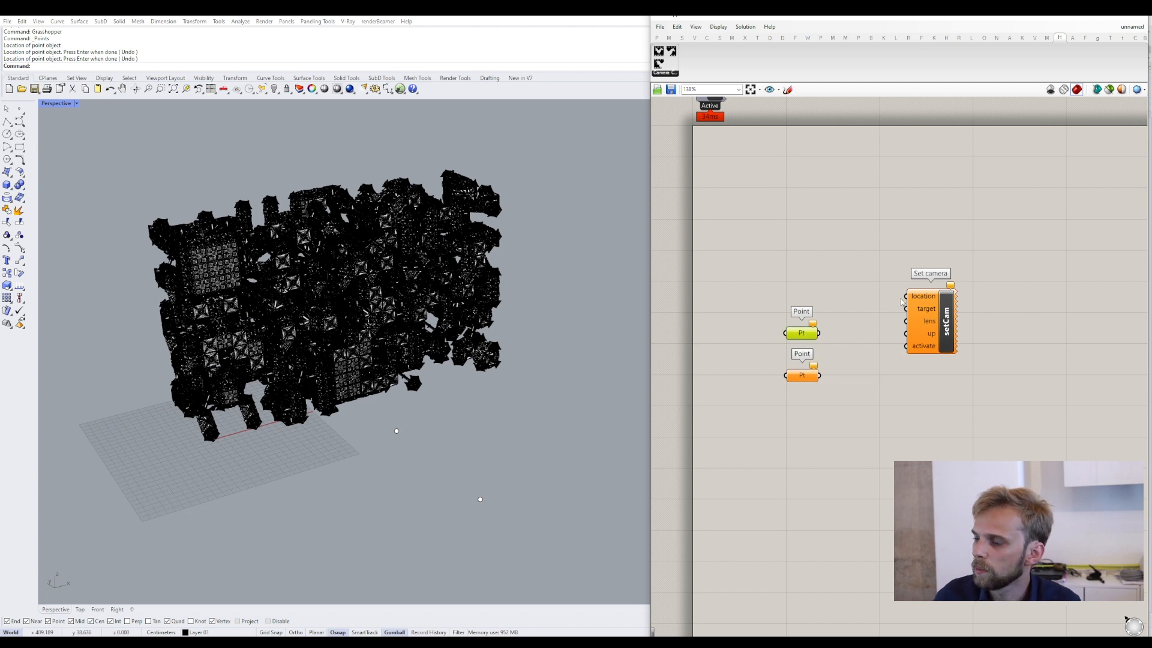
pyautogui.rightClick(801, 336)
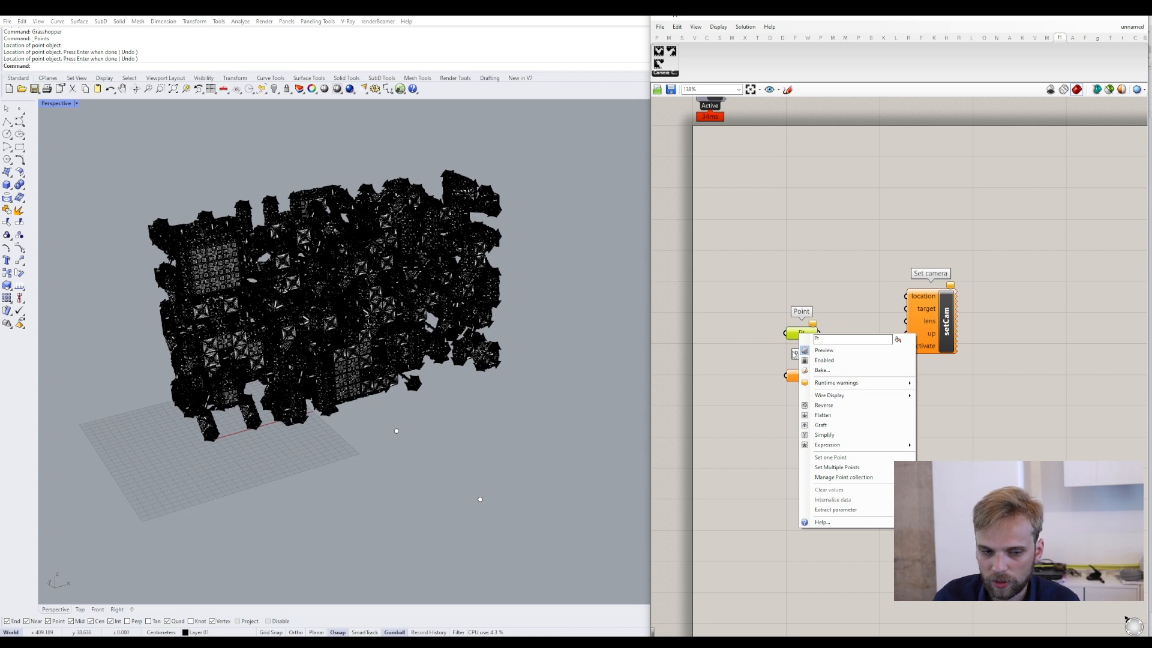
pyautogui.click(830, 458)
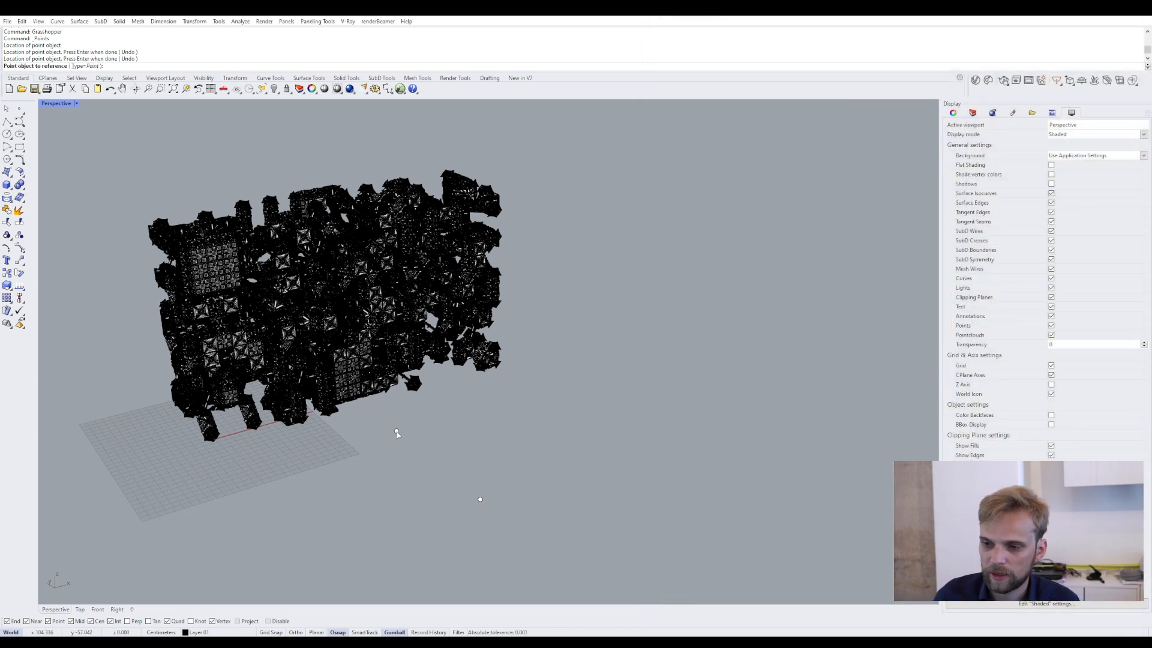
pyautogui.click(480, 501)
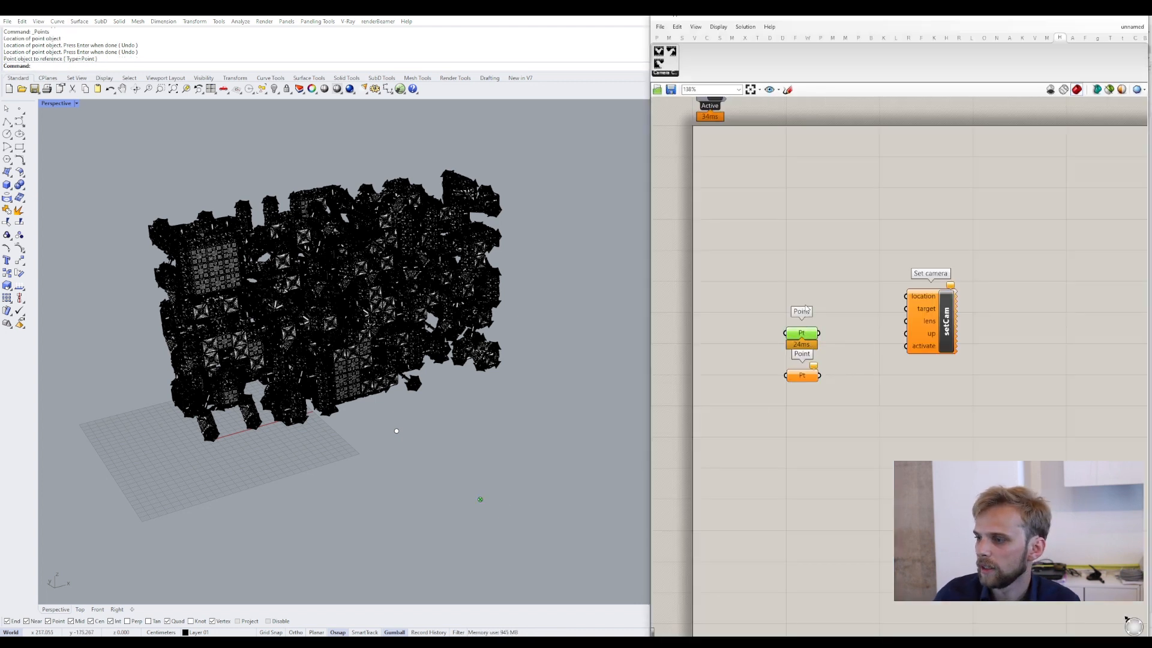
pyautogui.moveTo(810, 334); pyautogui.dragTo(947, 310)
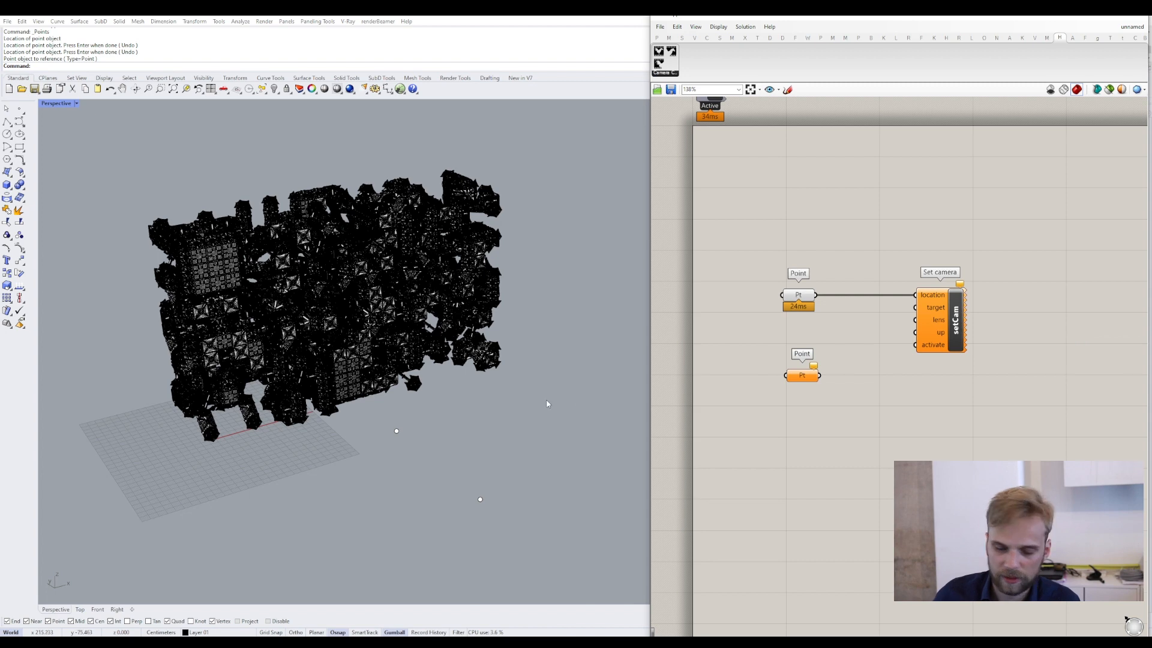
# - Reference the Rhino point nearer the model in the lower Point parameter, connect it to the Set camera target input and align it under the upper parameter
pyautogui.click(799, 377)
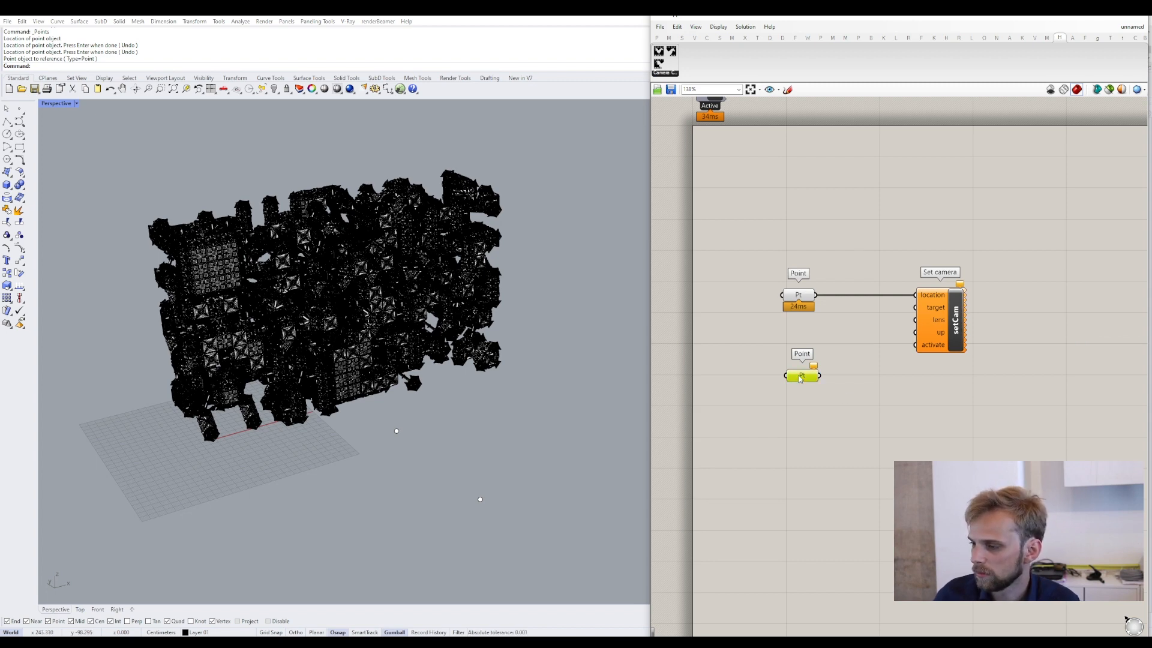
pyautogui.rightClick(799, 378)
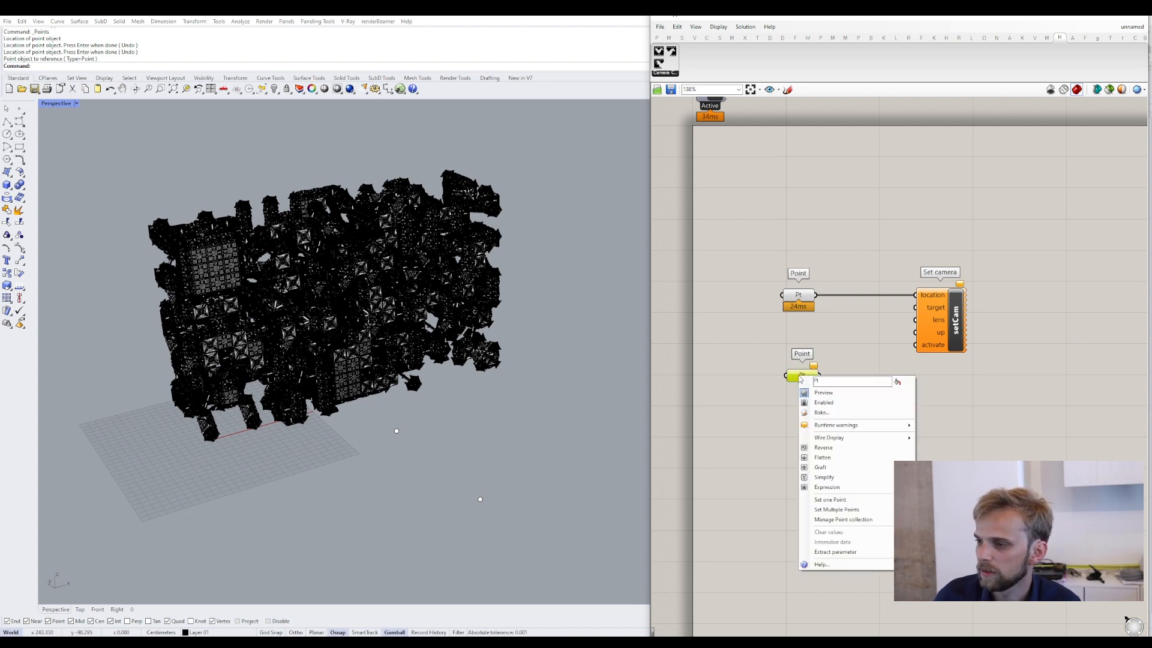
pyautogui.click(836, 506)
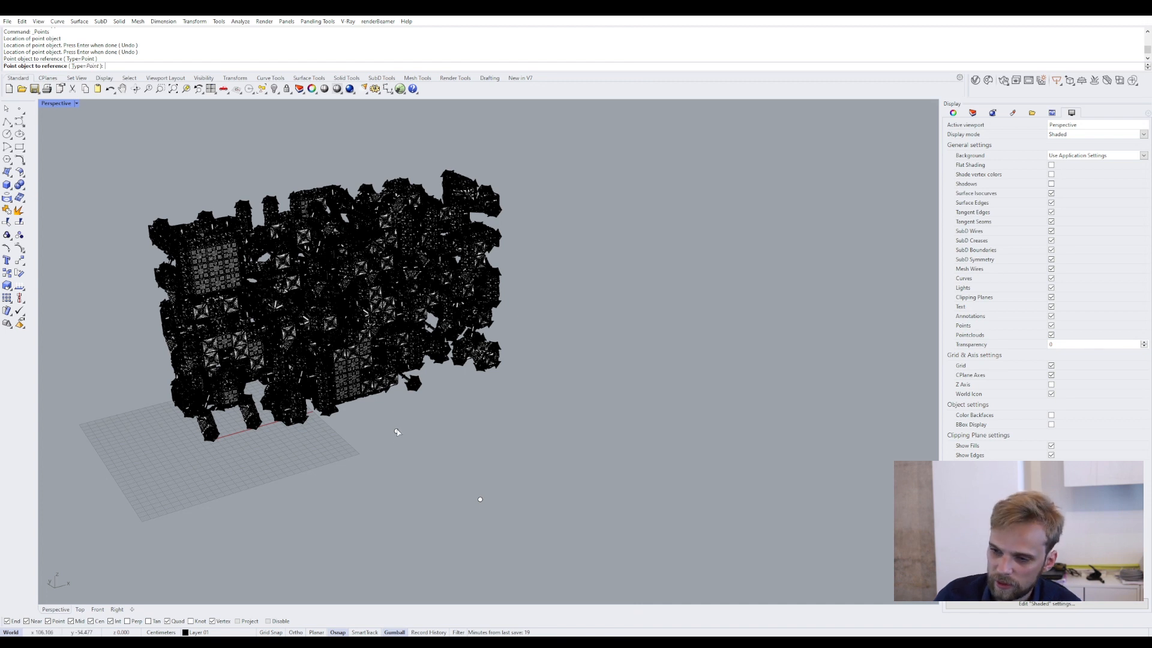
pyautogui.click(396, 431)
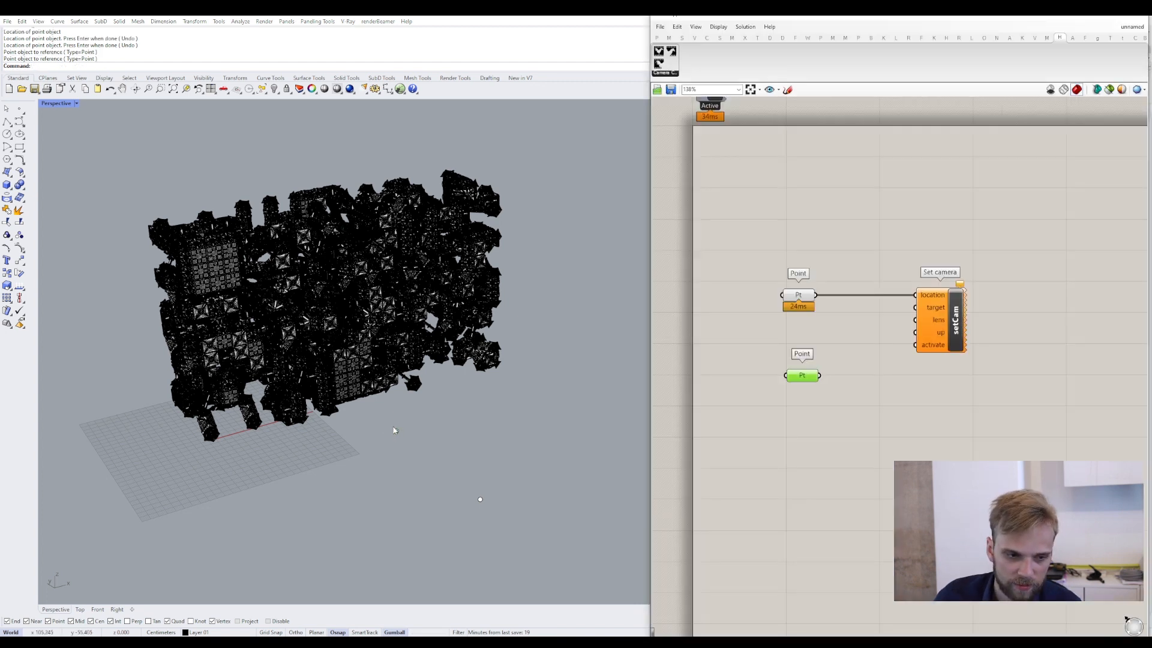
pyautogui.click(826, 377)
pyautogui.moveTo(820, 375); pyautogui.dragTo(915, 307)
pyautogui.moveTo(798, 379); pyautogui.dragTo(795, 339)
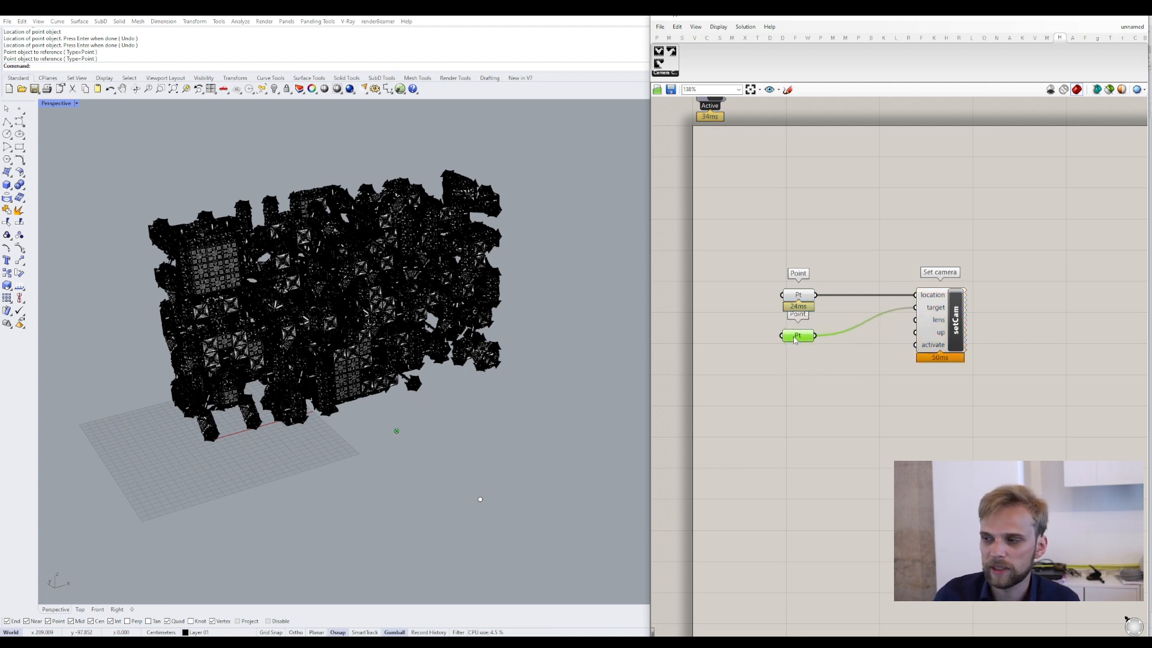
pyautogui.click(642, 406)
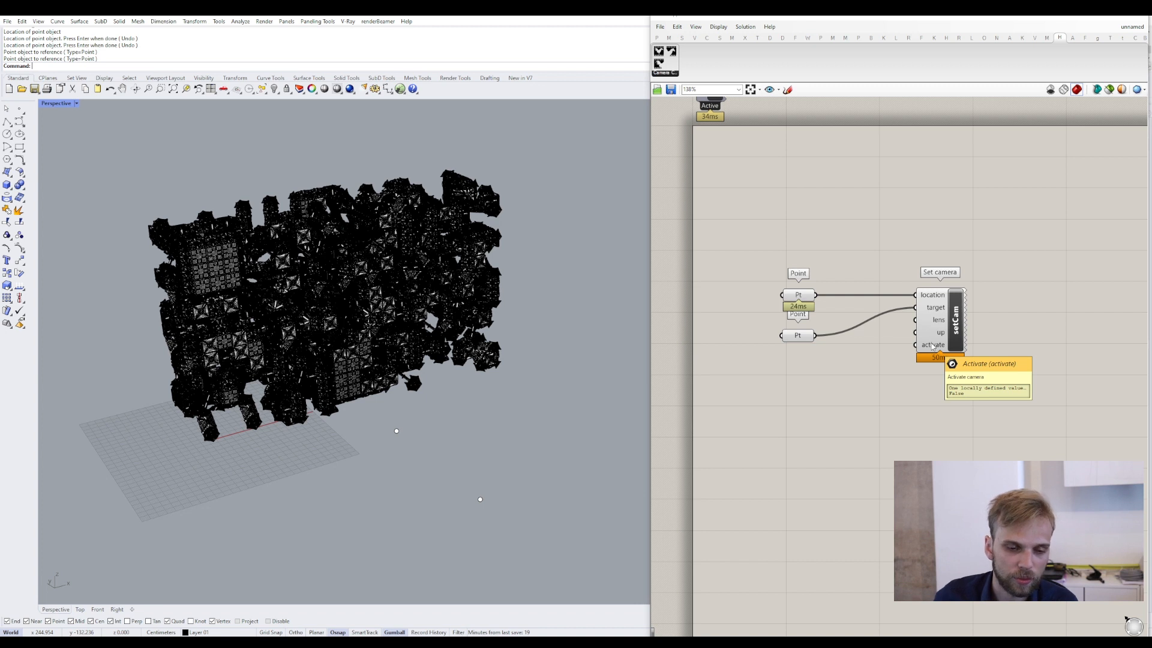
# - Add a Boolean Toggle, connect it to the Set camera activate input and place it below the two Point parameters
pyautogui.doubleClick(845, 418)
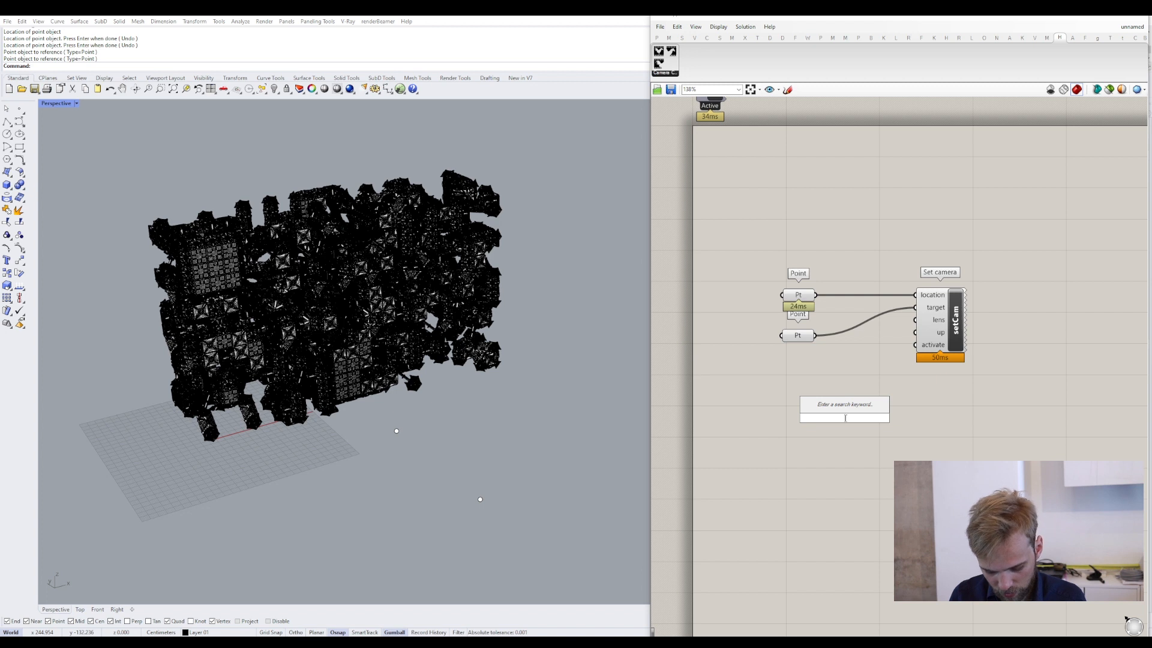
pyautogui.write('to')
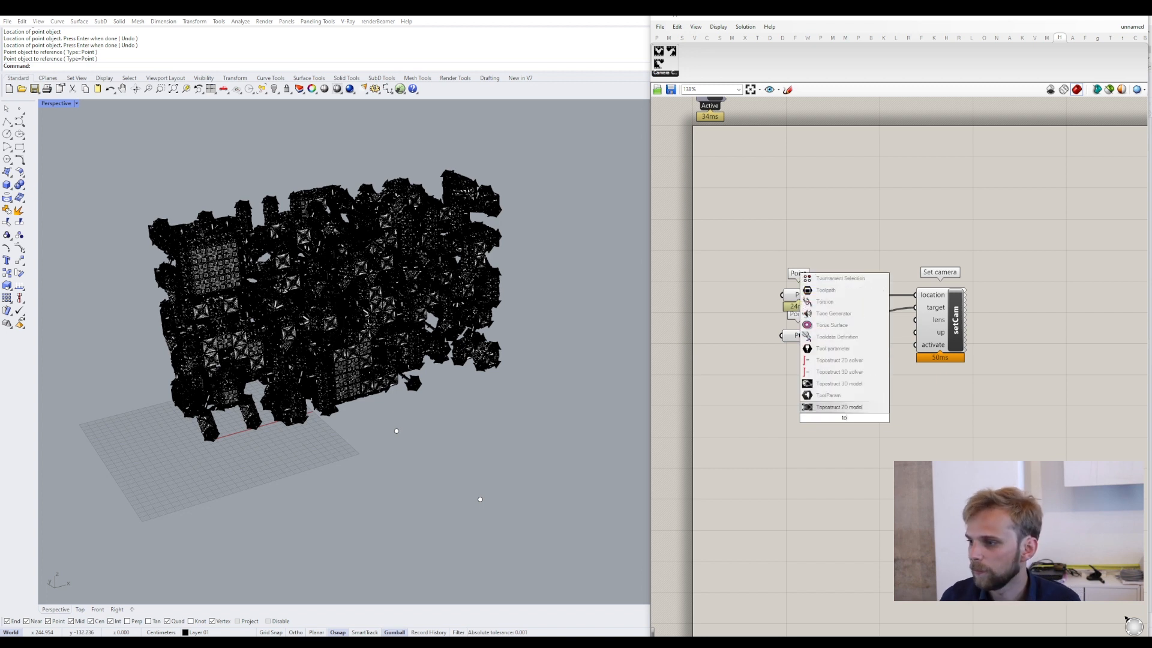
pyautogui.write('ggle')
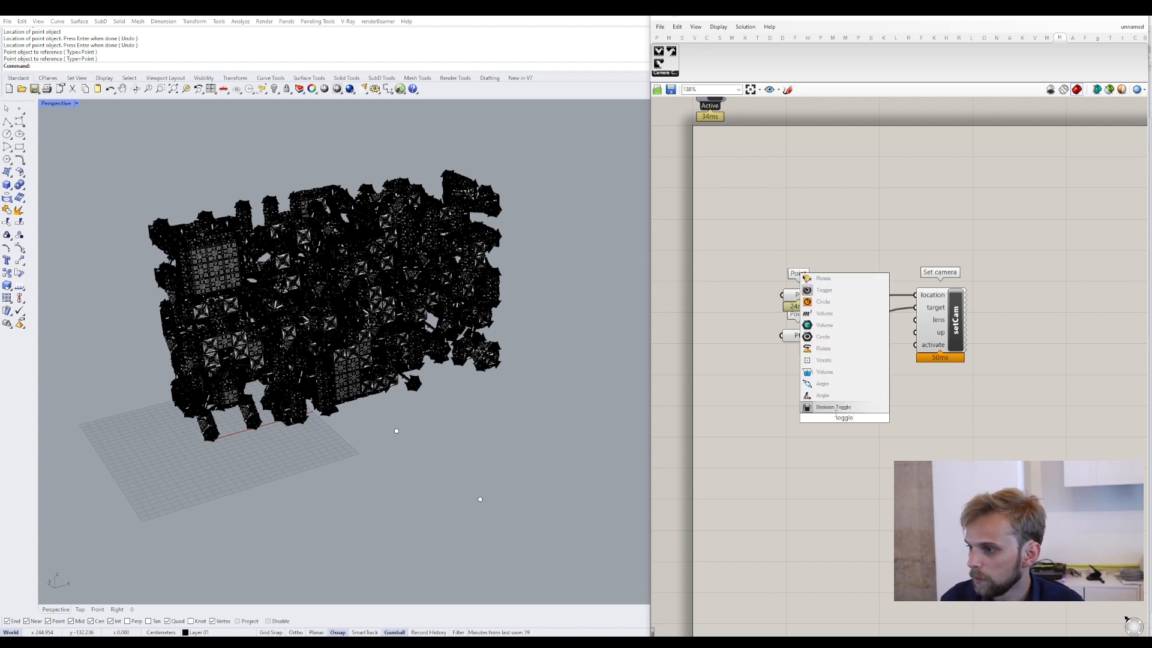
pyautogui.click(835, 409)
pyautogui.moveTo(879, 418); pyautogui.dragTo(907, 355)
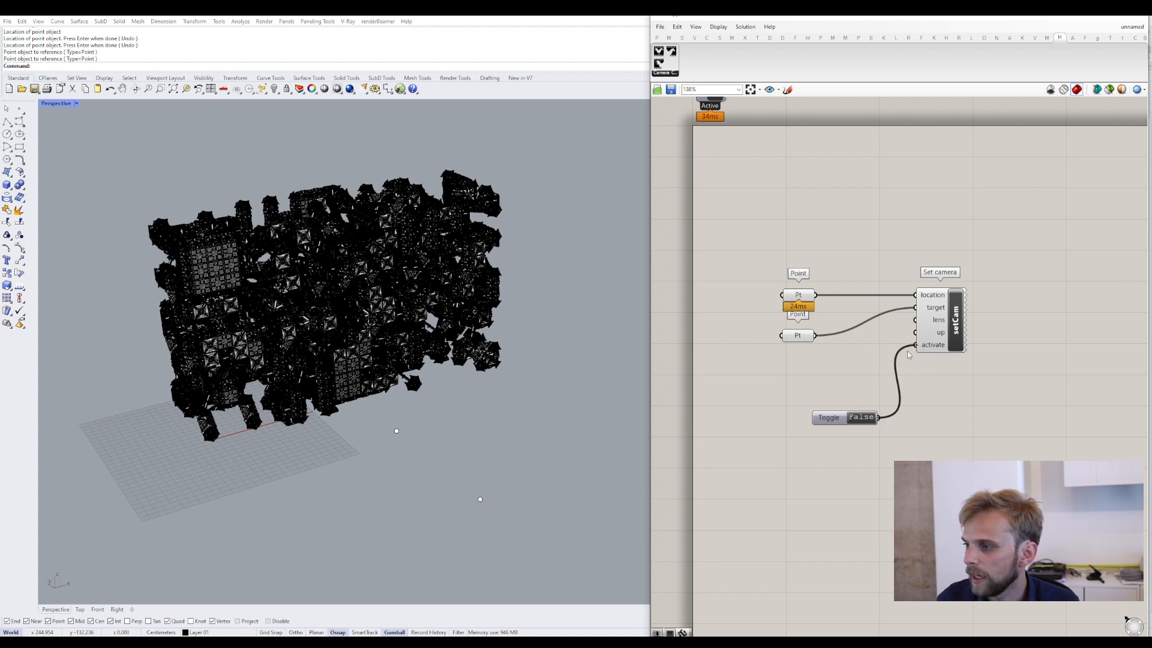
pyautogui.moveTo(850, 420); pyautogui.dragTo(826, 369)
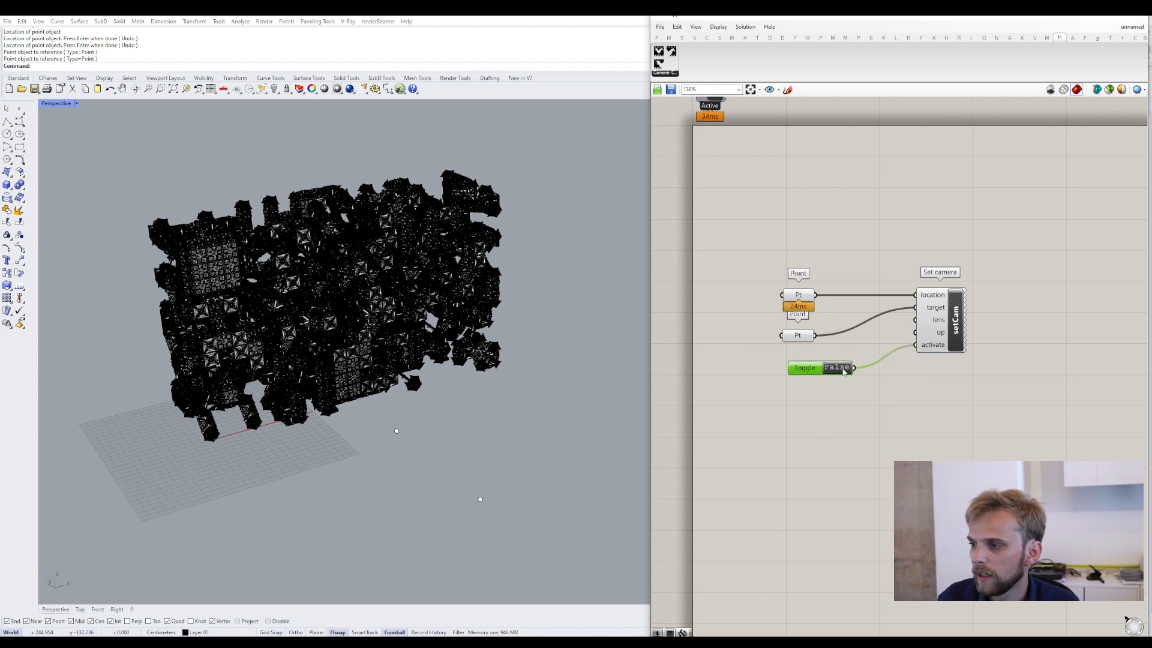
# - Set the activate toggle to True to apply the camera, reset it to False to free the view, and switch it back to True
pyautogui.doubleClick(843, 371)
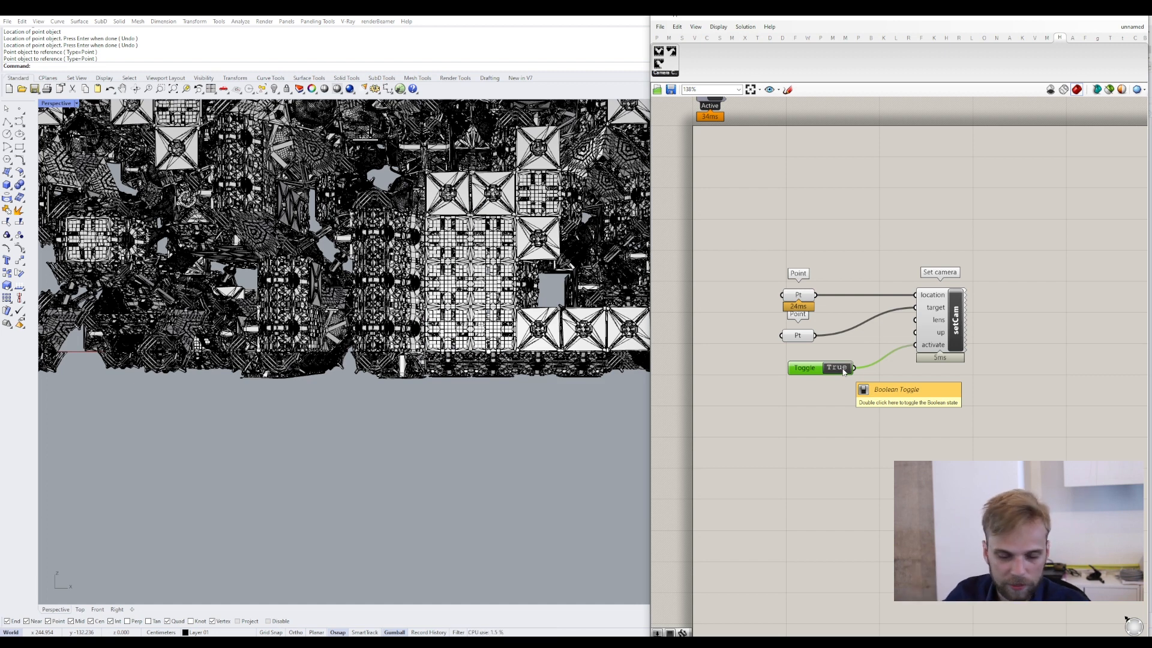
pyautogui.doubleClick(843, 371)
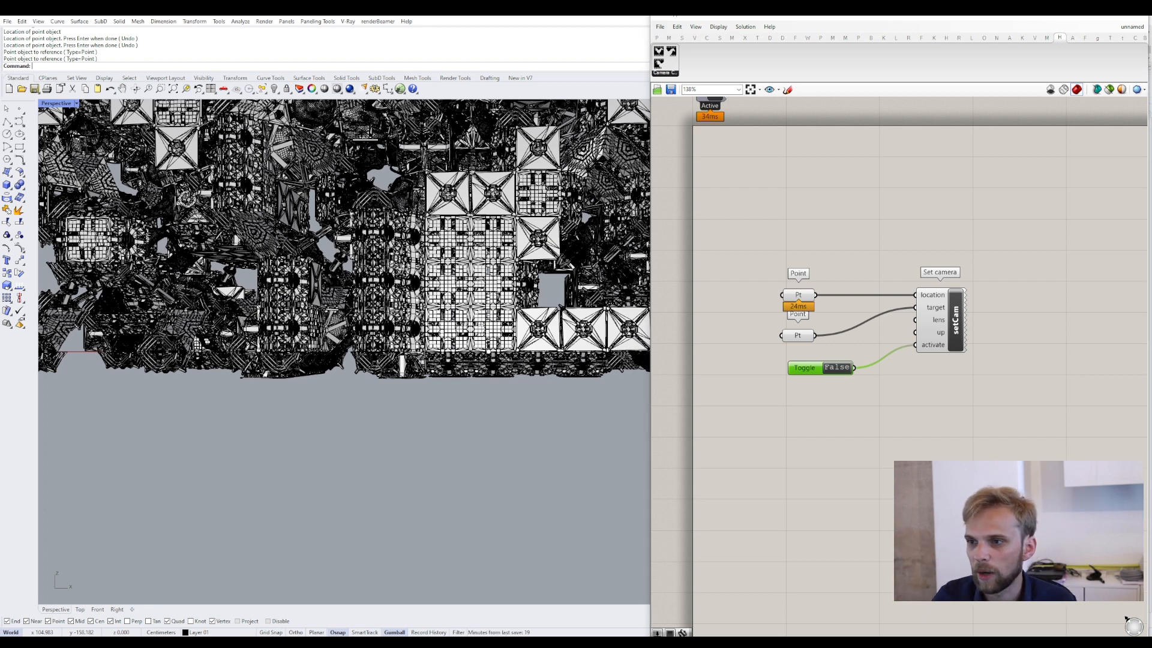
pyautogui.moveTo(420, 282); pyautogui.dragTo(461, 327, button='right')
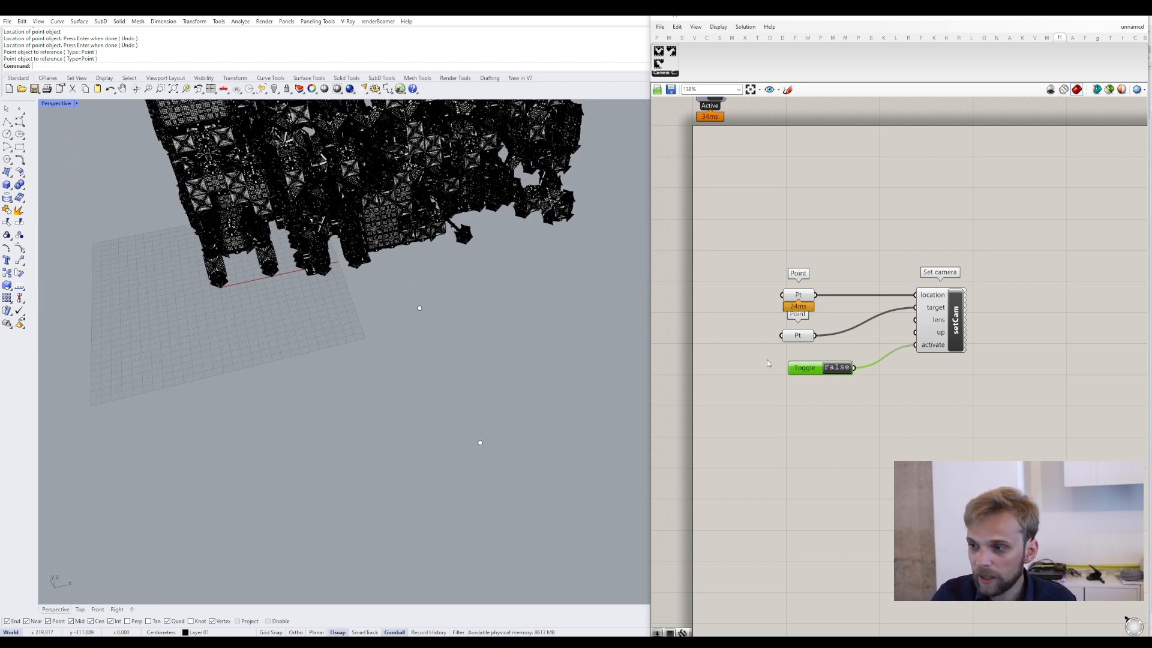
pyautogui.click(835, 368)
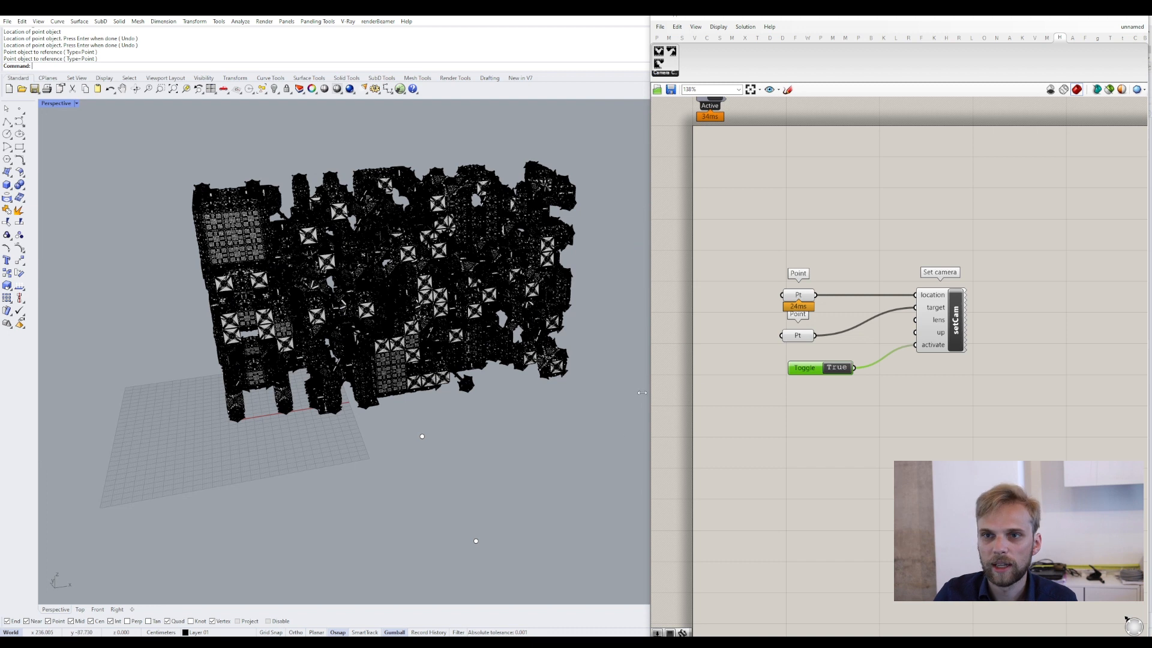
# - Raise the target point vertically in the Perspective viewport and deselect it
pyautogui.click(422, 438)
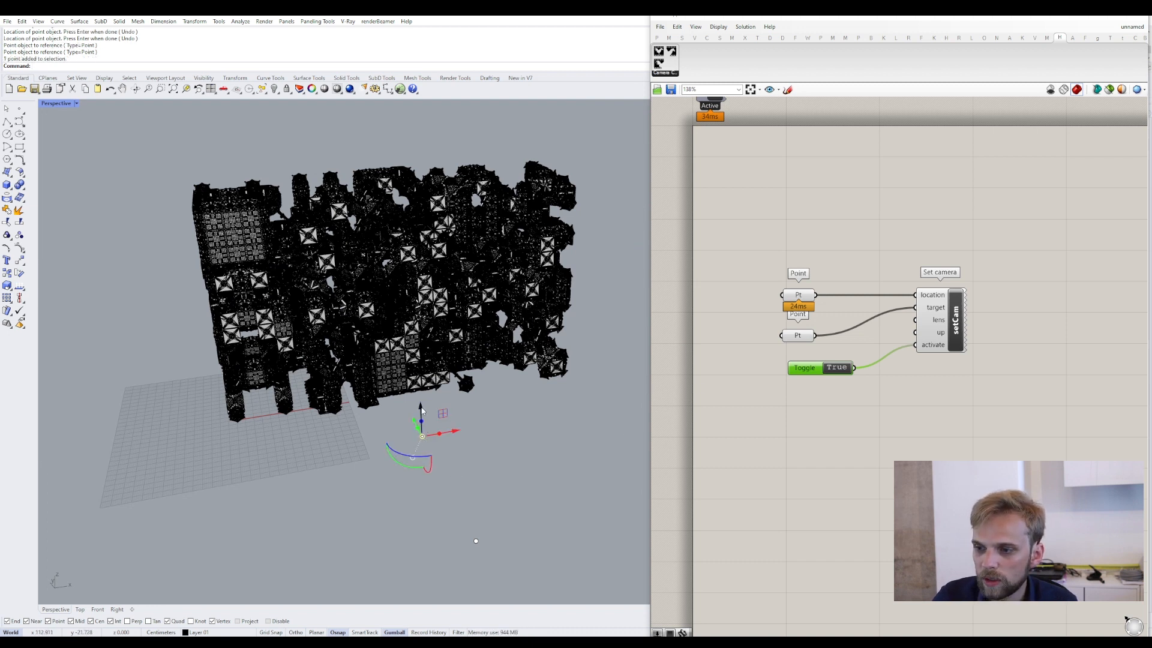
pyautogui.moveTo(421, 410); pyautogui.dragTo(430, 376)
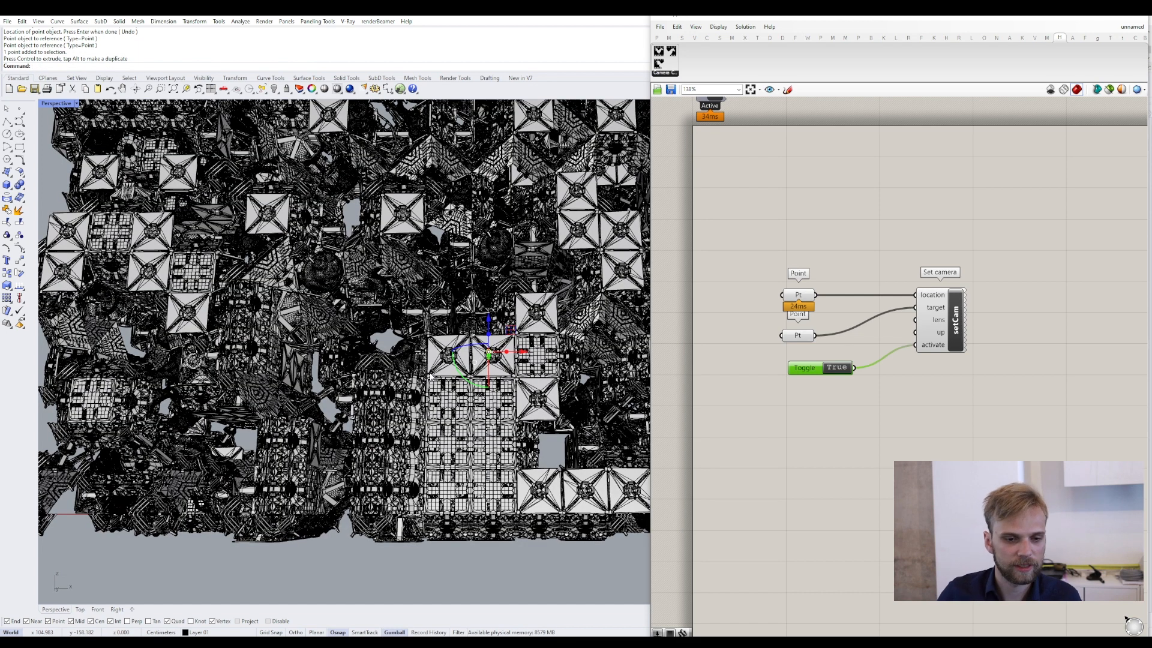
pyautogui.click(536, 563)
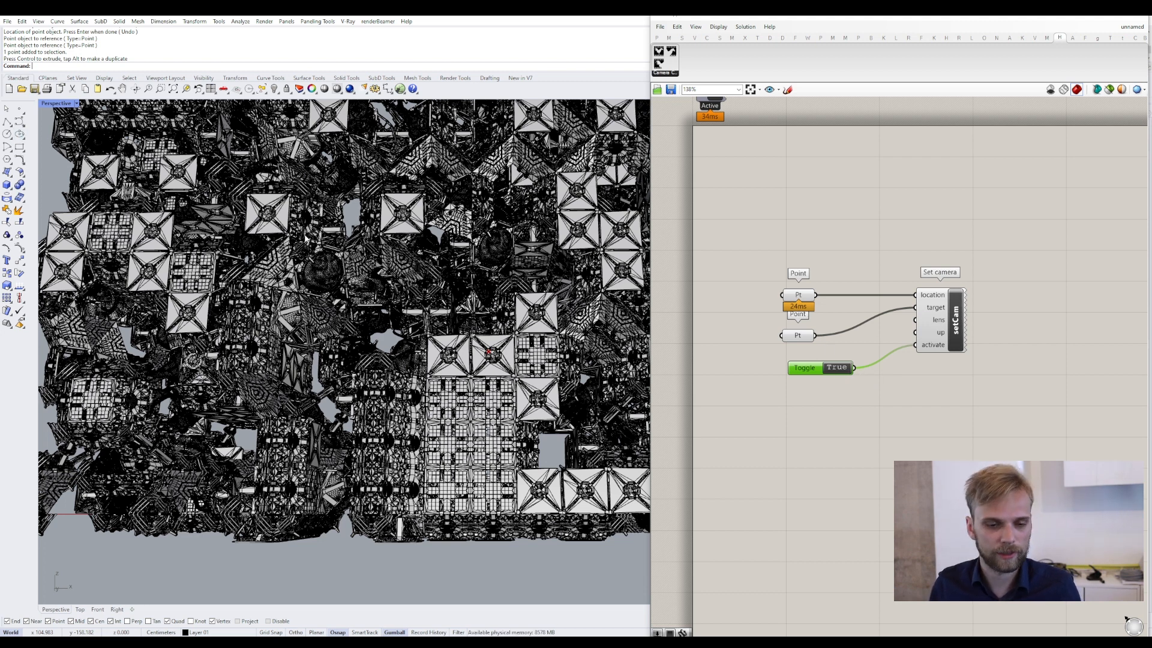
# - Restore the four-viewport layout and set the Right viewport's display mode to Shaded
pyautogui.doubleClick(52, 104)
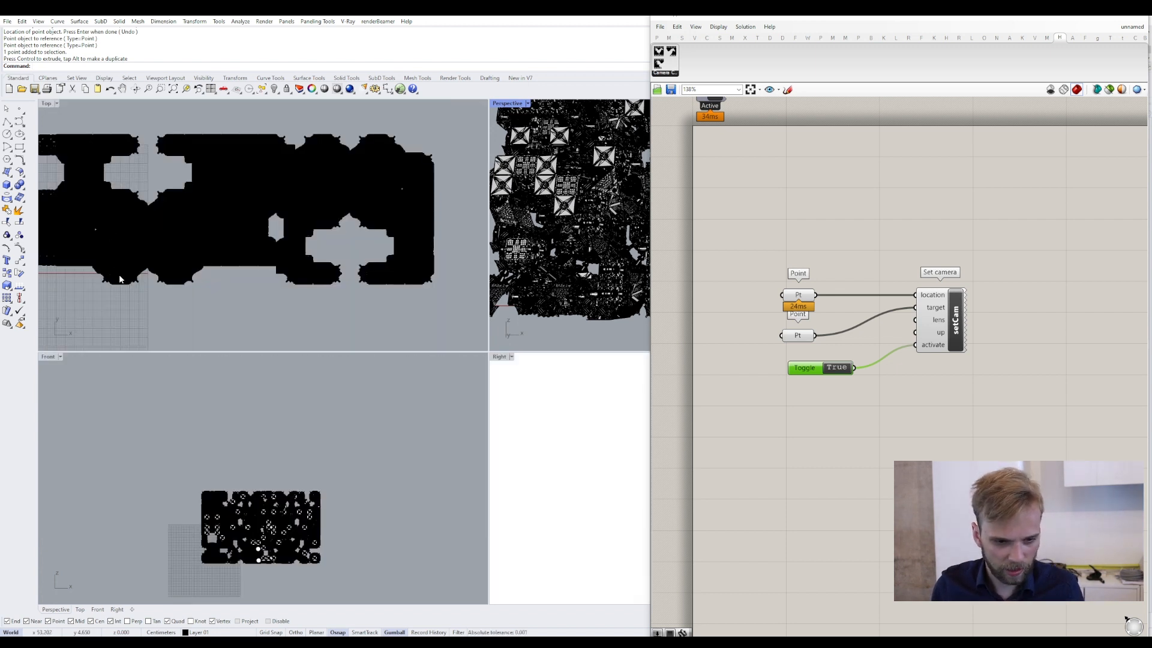
pyautogui.click(500, 357)
pyautogui.click(500, 358)
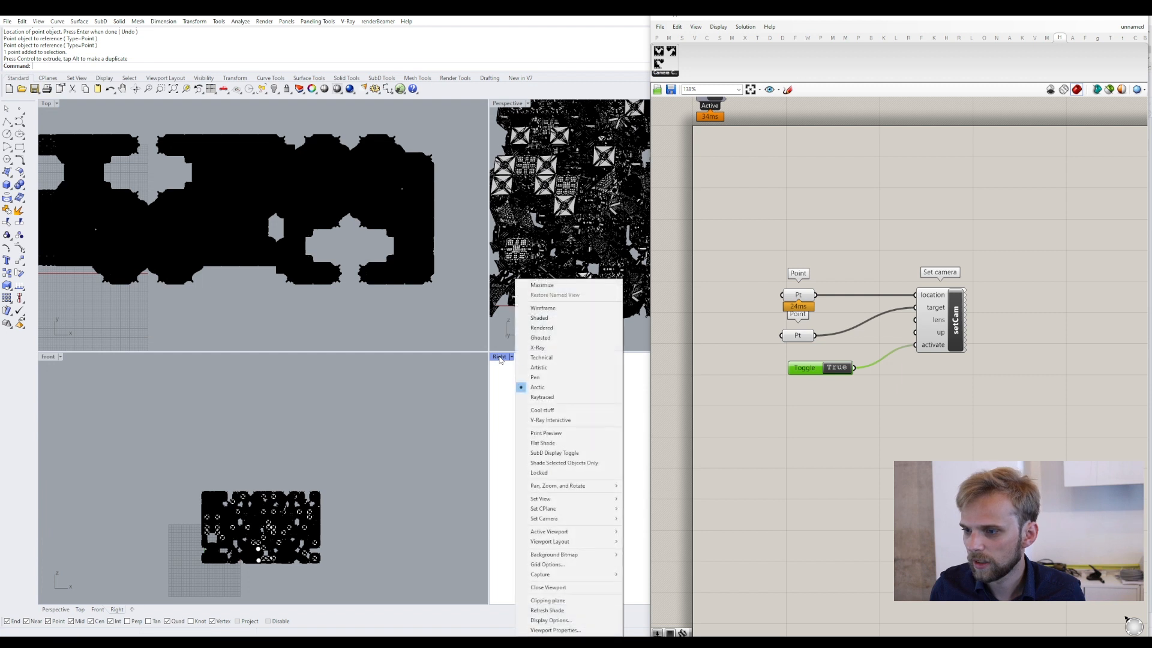
pyautogui.click(551, 322)
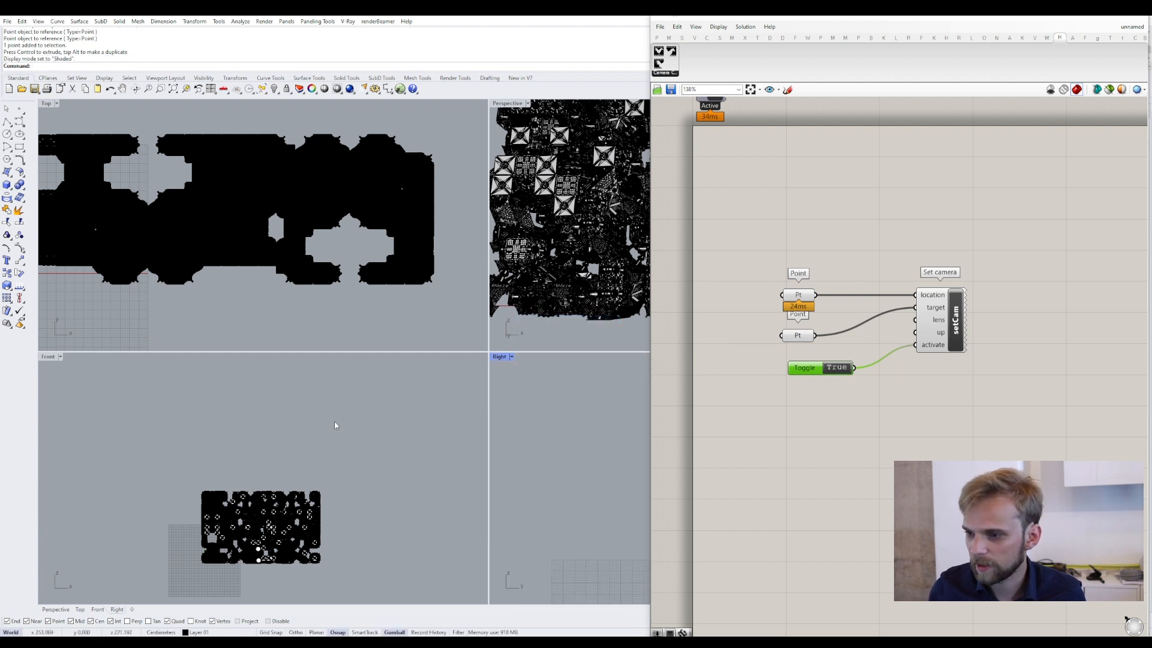
# - Narrow the Grasshopper window to uncover the viewports and move the target point sideways and upward within the Front view plane
pyautogui.scroll(-2, 333, 423)
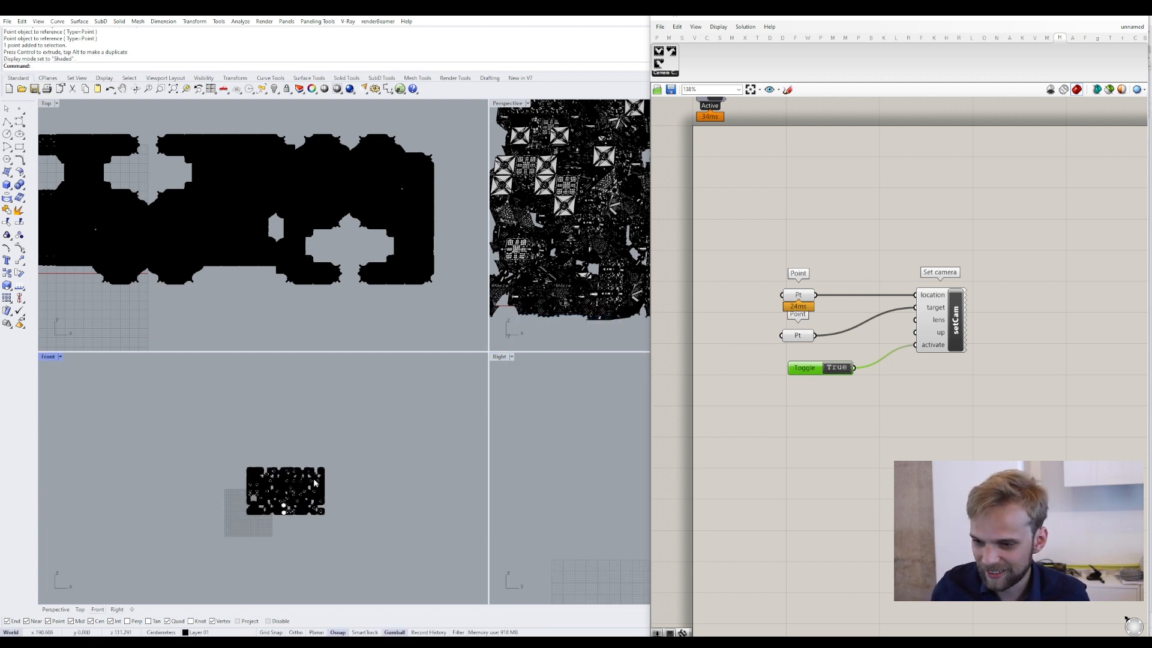
pyautogui.scroll(2, 282, 522)
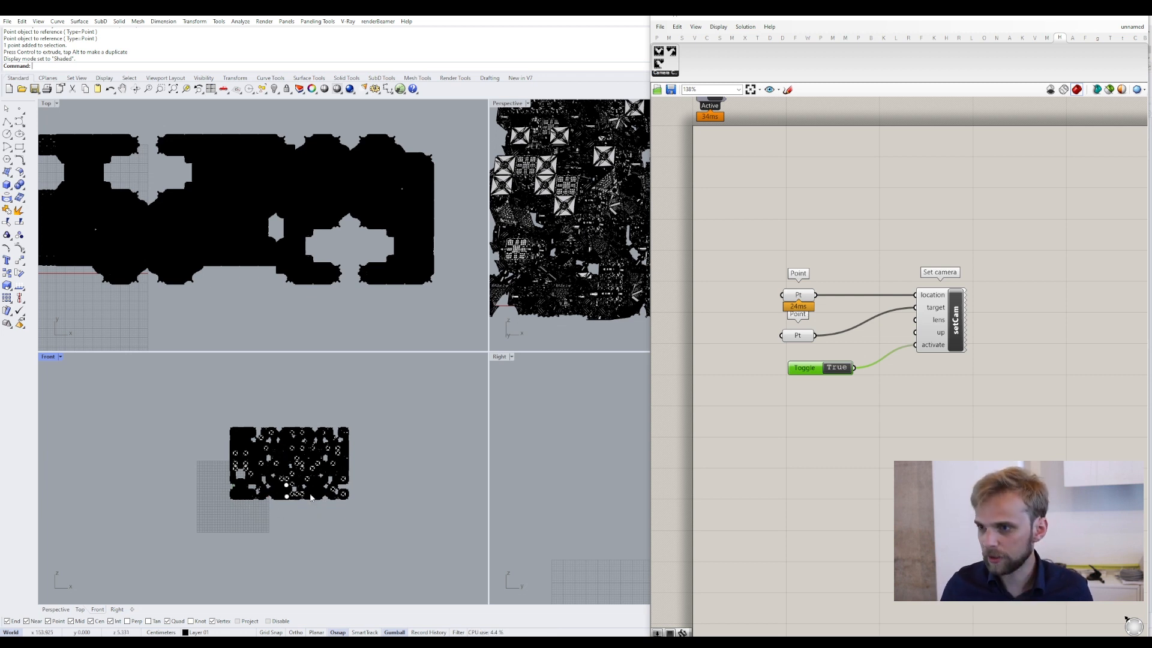
pyautogui.click(203, 281)
pyautogui.scroll(-5, 203, 280)
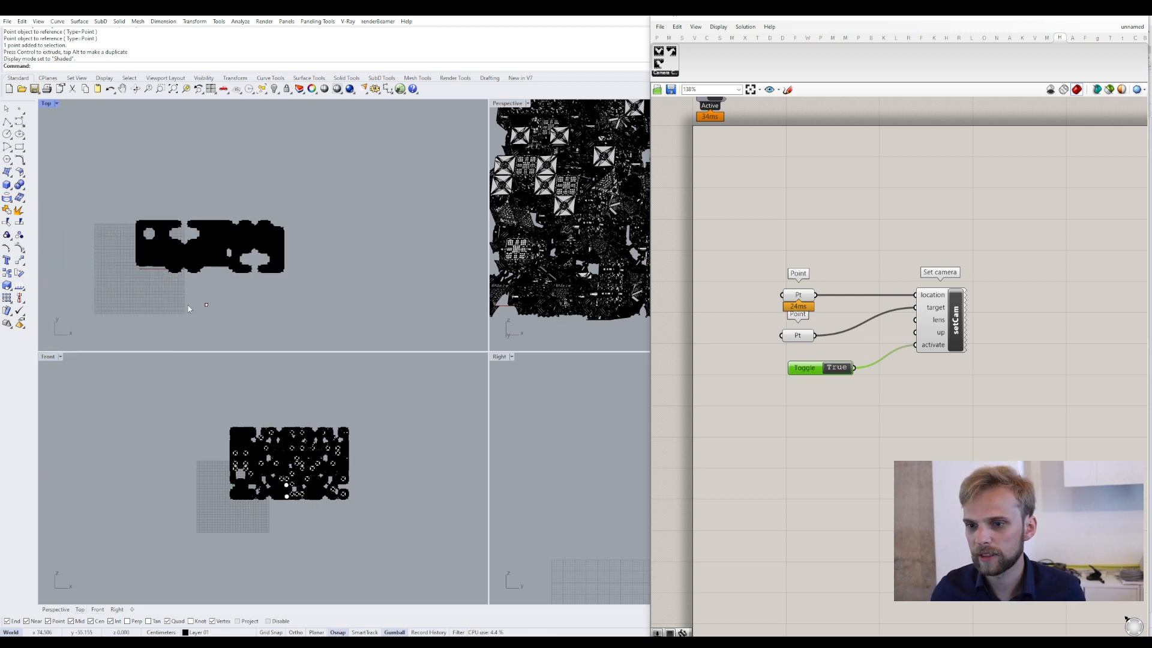
pyautogui.scroll(4, 207, 314)
pyautogui.moveTo(210, 311); pyautogui.dragTo(206, 232, button='right')
pyautogui.scroll(-2, 205, 271)
pyautogui.scroll(-2, 205, 274)
pyautogui.click(206, 226)
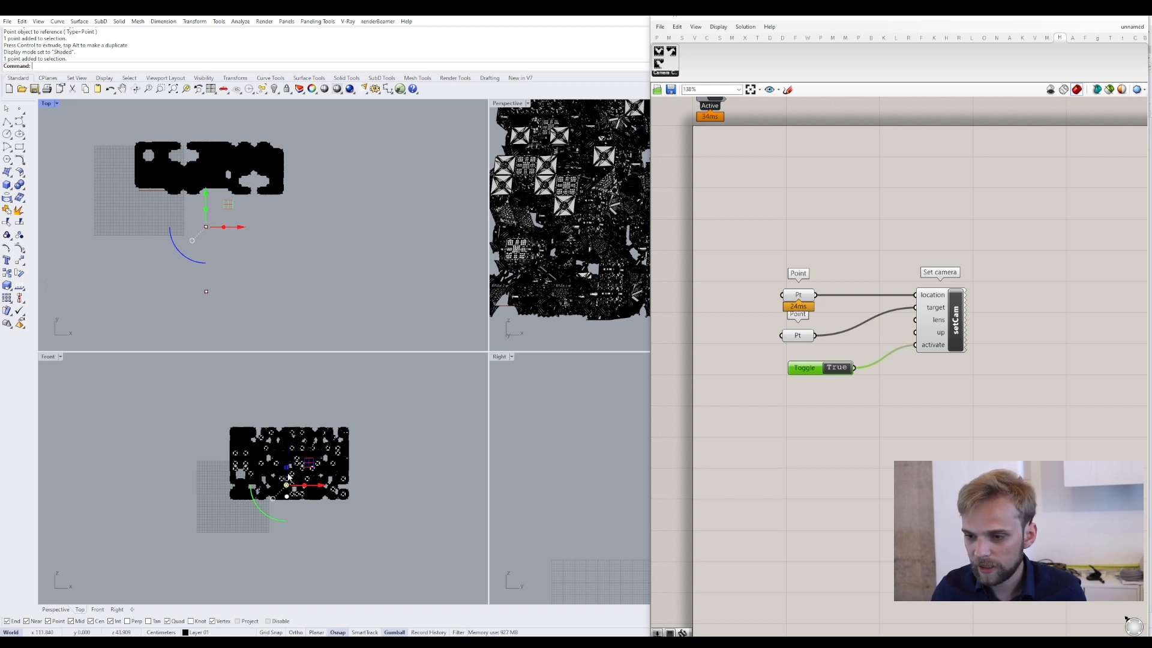
pyautogui.moveTo(200, 390); pyautogui.dragTo(157, 367, button='right')
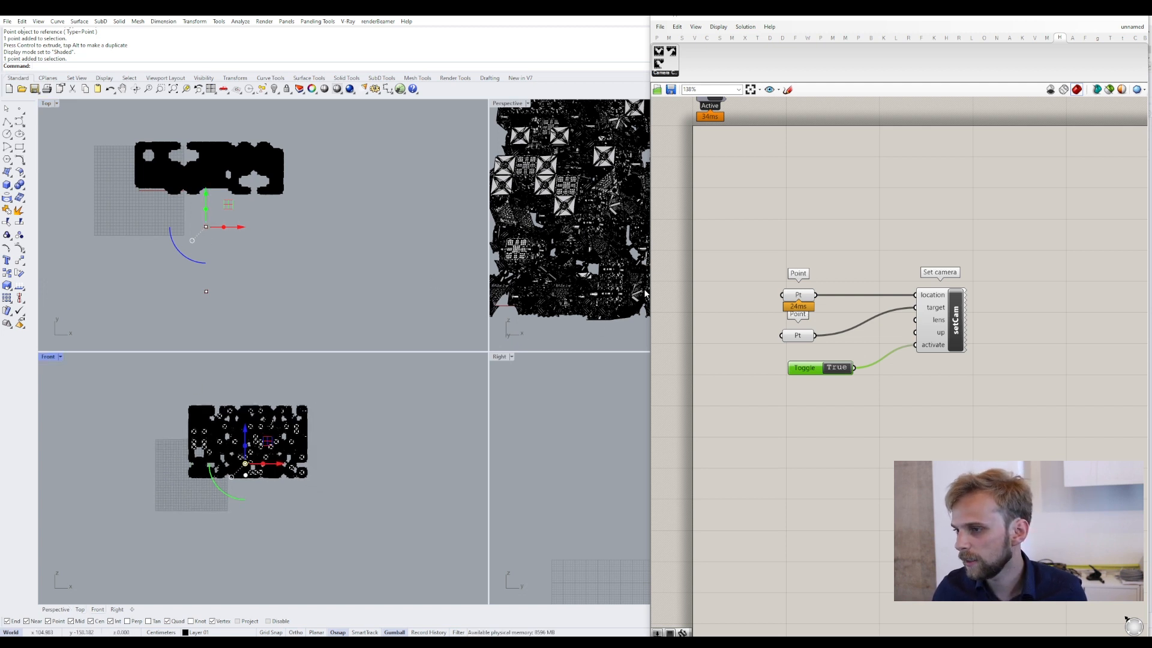
pyautogui.moveTo(650, 294); pyautogui.dragTo(918, 314)
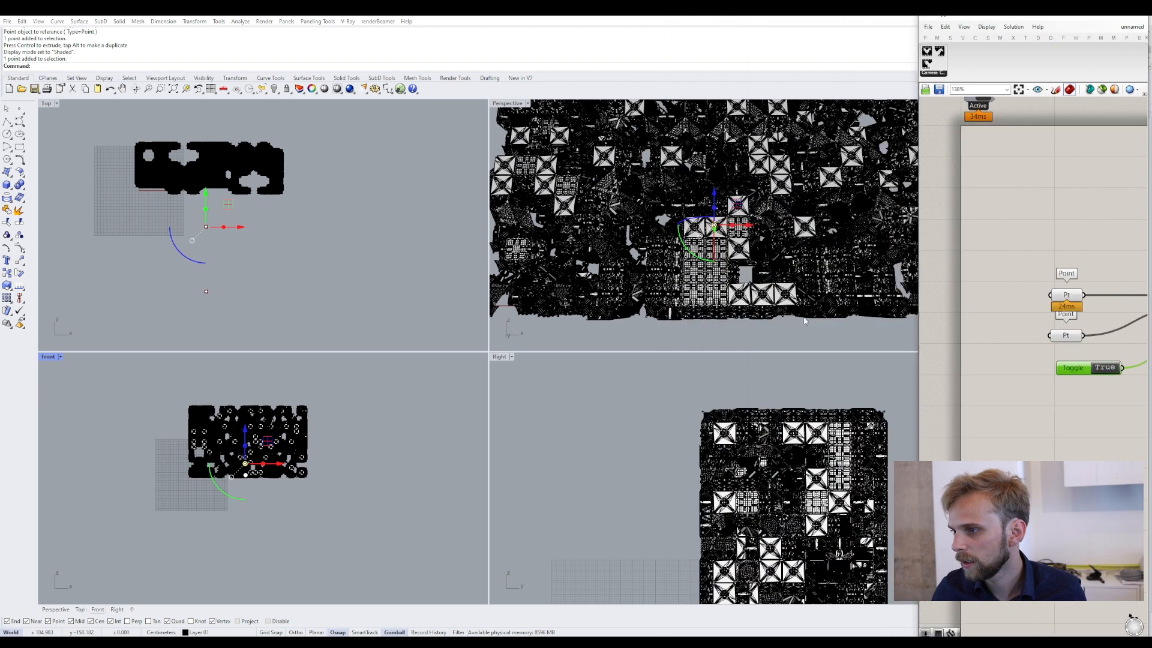
pyautogui.scroll(2, 245, 447)
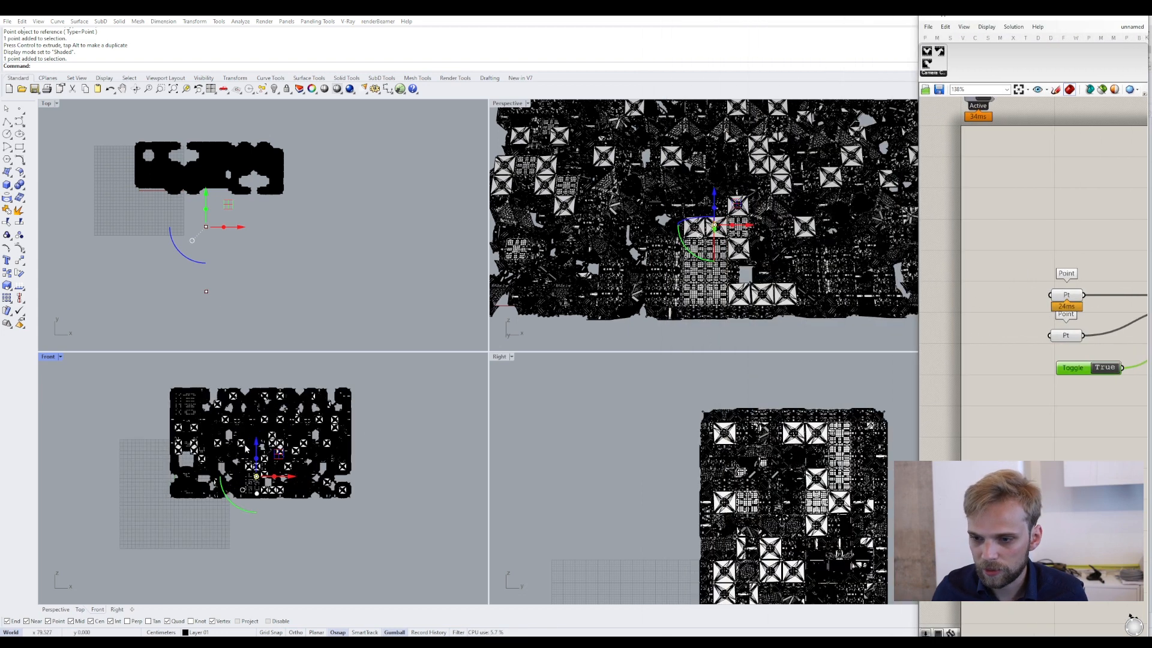
pyautogui.moveTo(279, 454); pyautogui.dragTo(336, 404)
pyautogui.keyDown('ctrl'); pyautogui.keyDown('shift'); pyautogui.moveTo(337, 404); pyautogui.dragTo(384, 378, button='right'); pyautogui.keyUp('shift'); pyautogui.keyUp('ctrl')
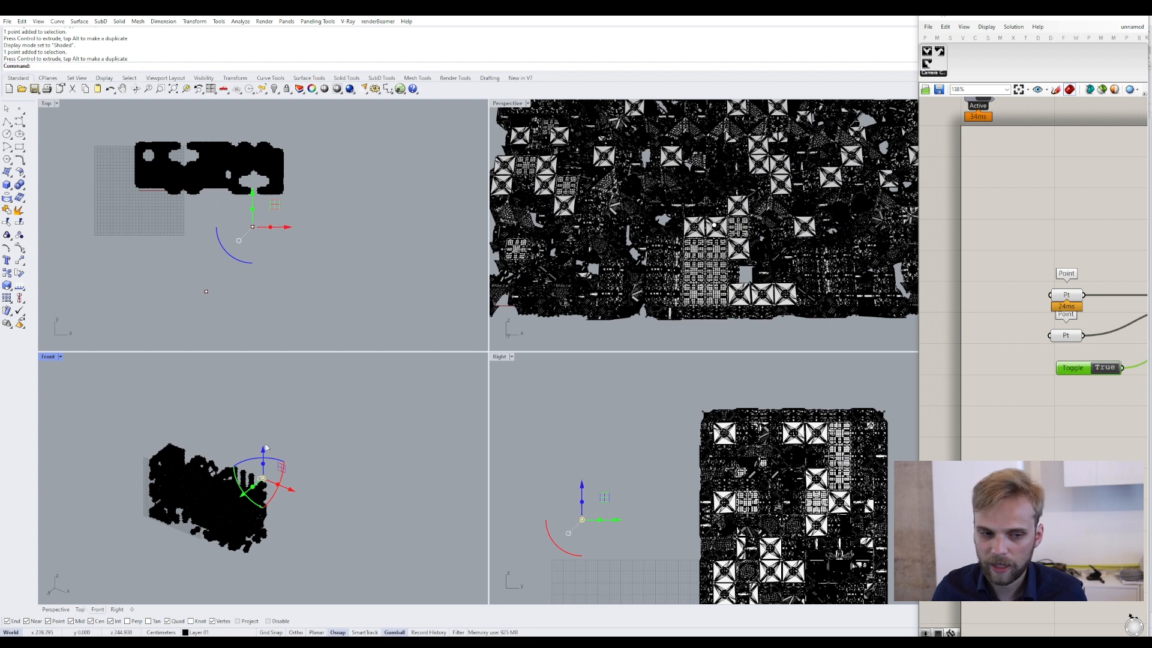
pyautogui.click(268, 416)
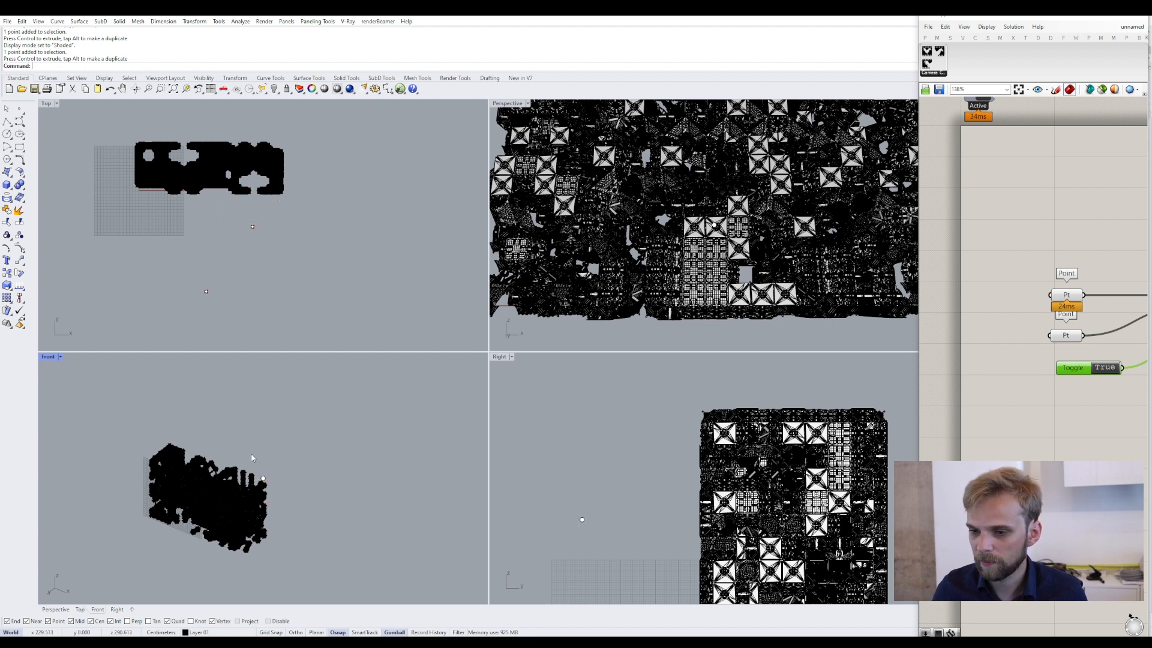
pyautogui.keyDown('ctrl'); pyautogui.keyDown('shift'); pyautogui.moveTo(273, 453); pyautogui.dragTo(257, 480, button='right'); pyautogui.keyUp('shift'); pyautogui.keyUp('ctrl')
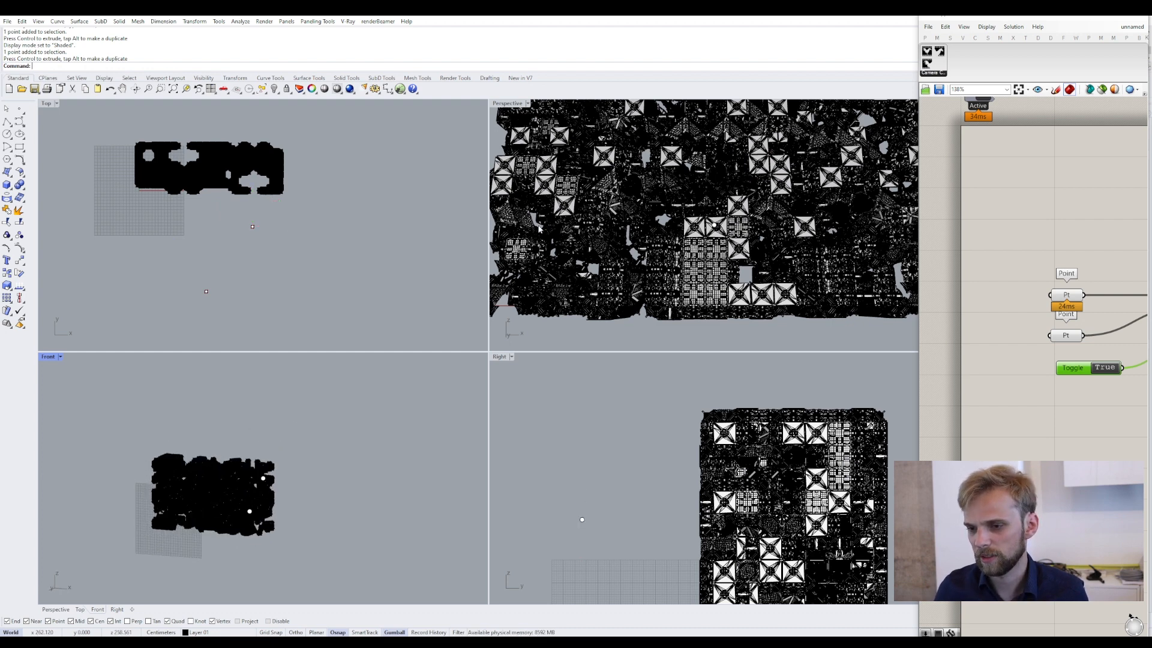
# - Make Perspective the active viewport and retrigger the Set camera activate toggle so the camera aims at the moved target point
pyautogui.click(511, 105)
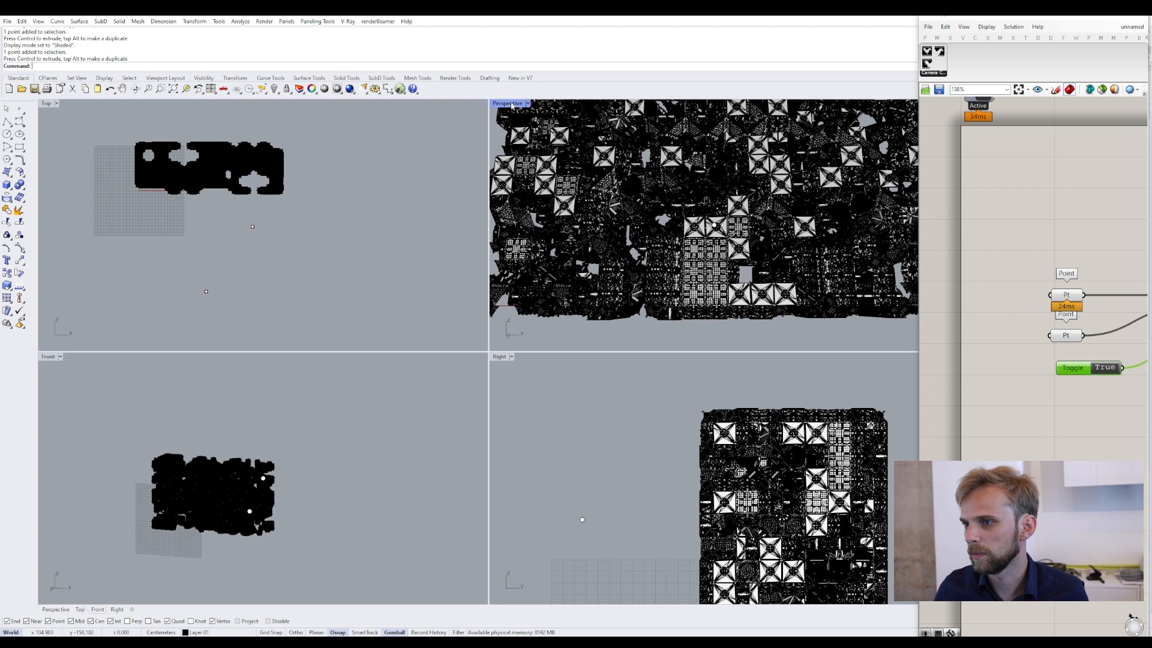
pyautogui.click(1108, 369)
pyautogui.click(1108, 369)
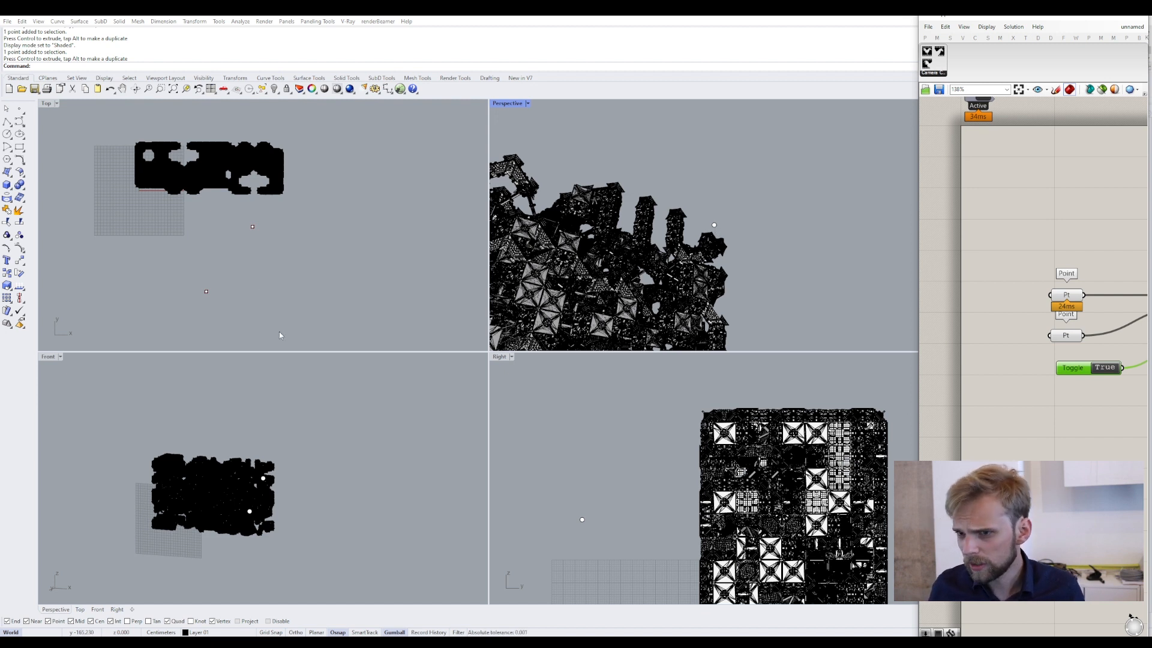
# - Delete both referenced camera points in front of the model from the Rhino document
pyautogui.moveTo(288, 319); pyautogui.dragTo(153, 221)
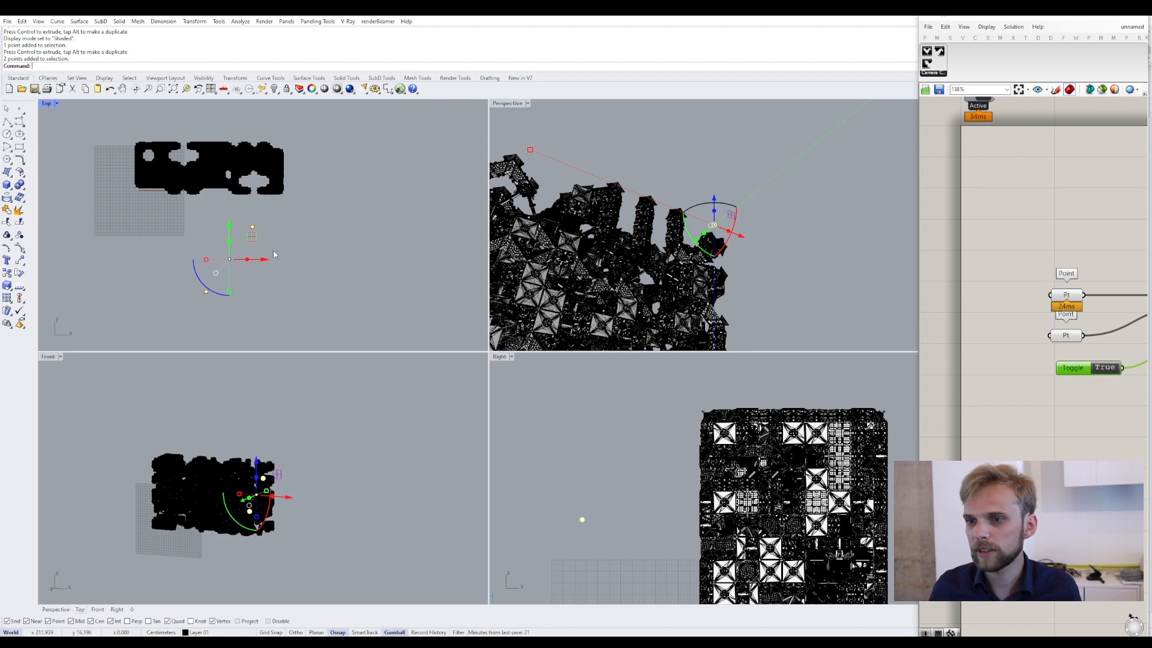
pyautogui.press('Delete')
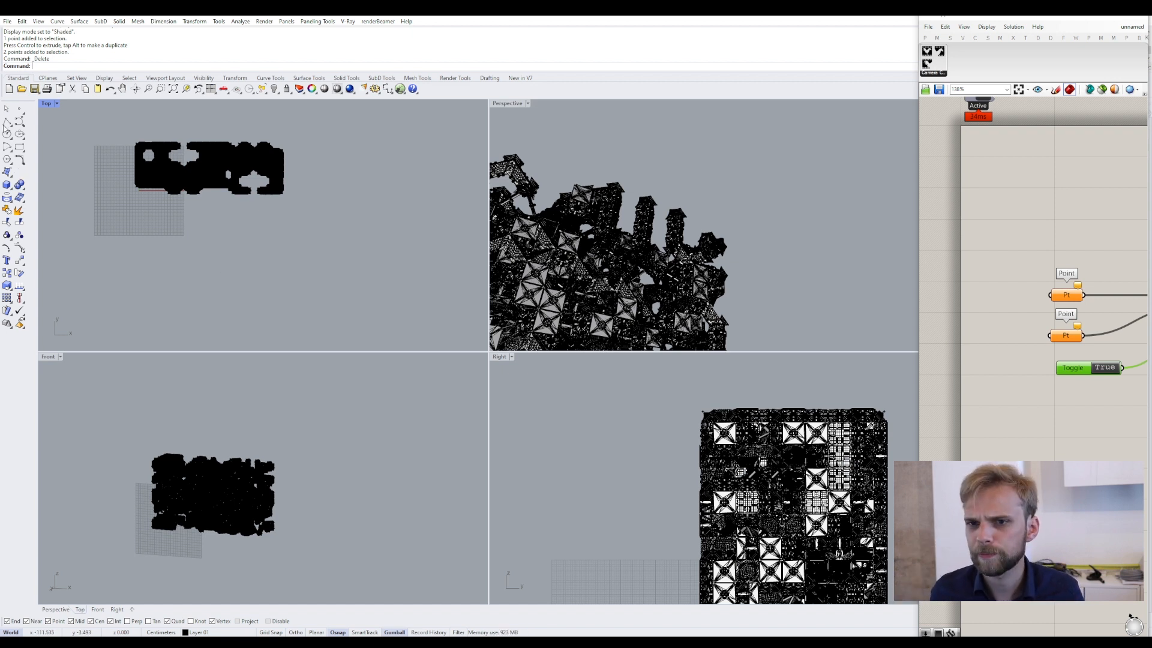
# - Place a single point object in the Top view, just in front of the middle of the model's long side
pyautogui.click(23, 114)
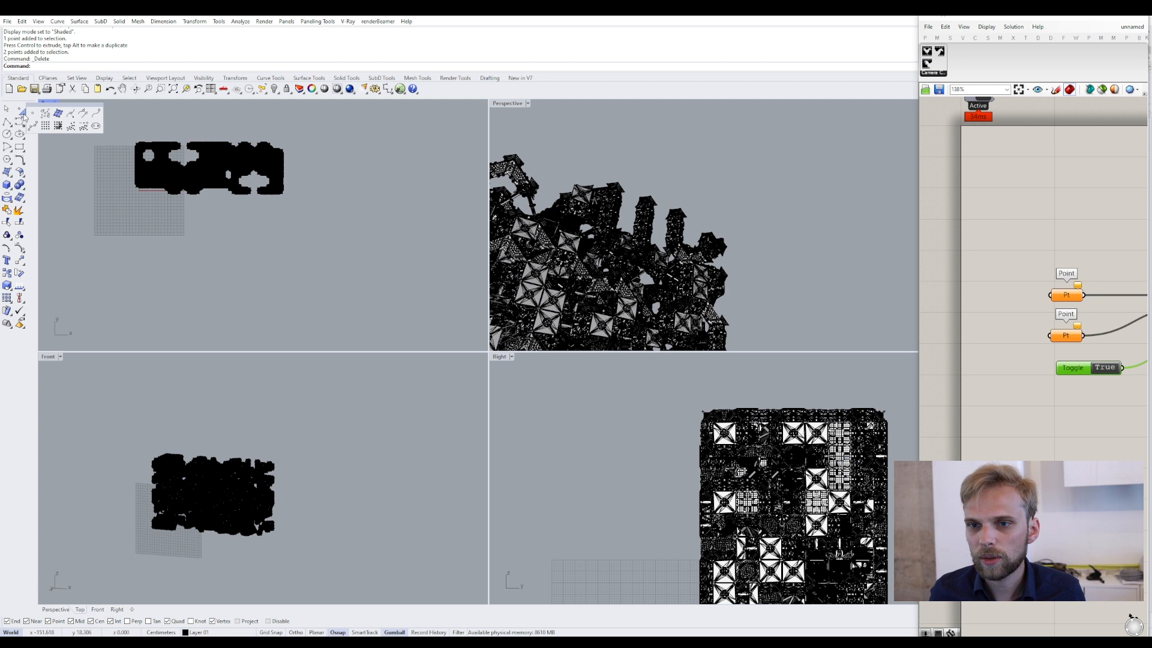
pyautogui.click(69, 128)
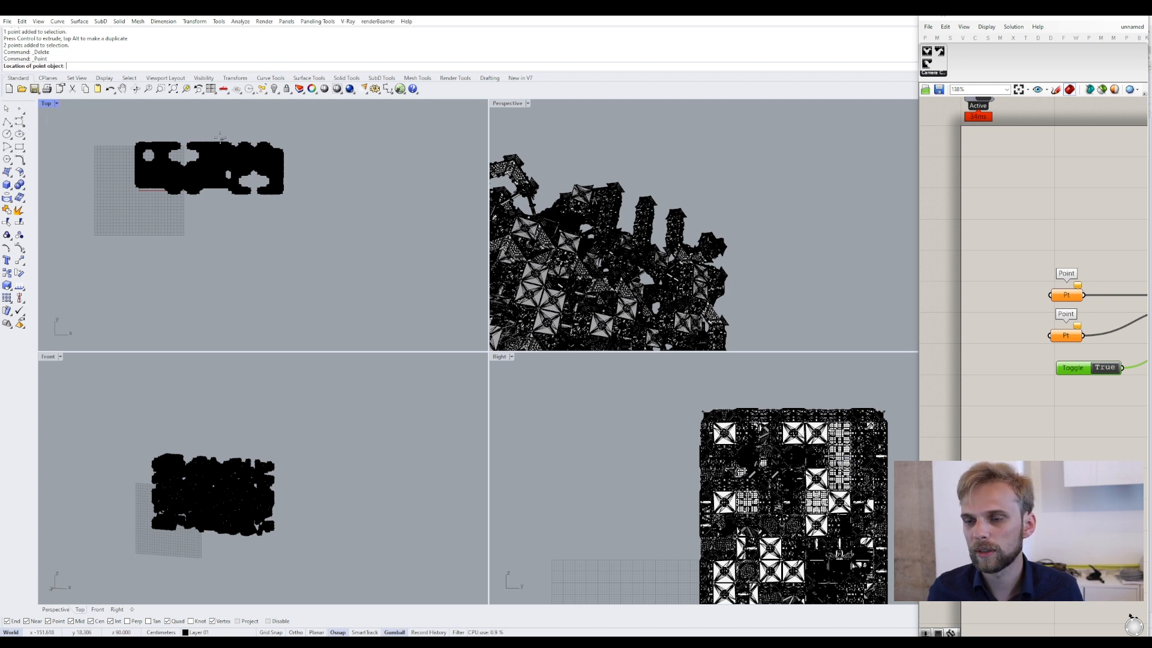
pyautogui.scroll(5, 237, 171)
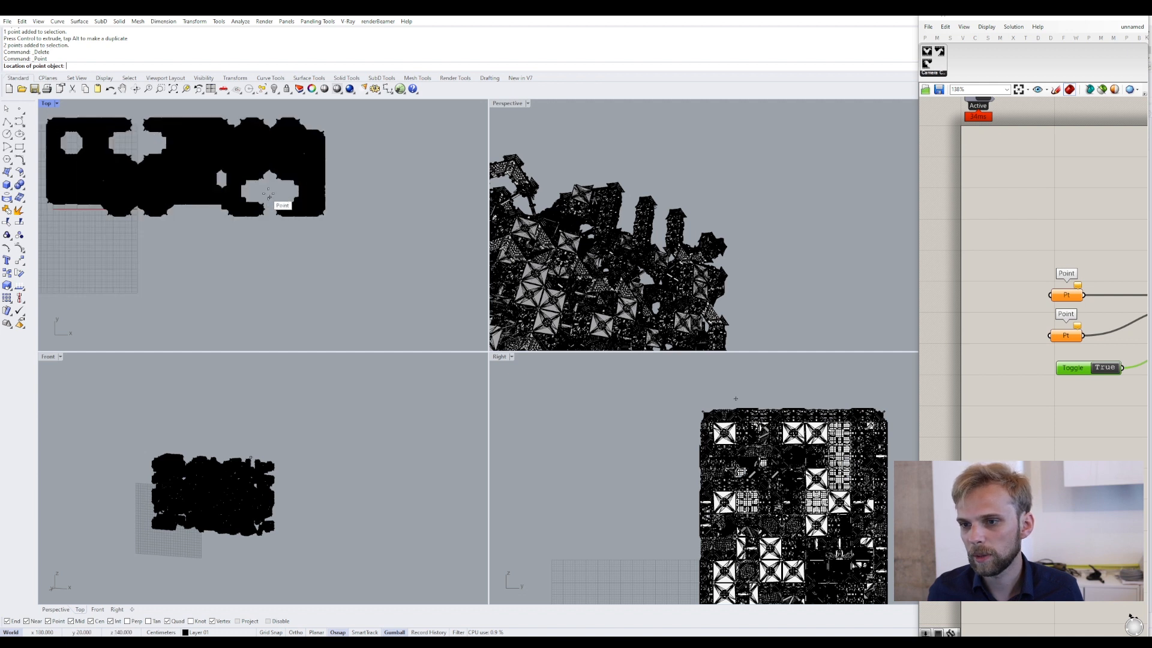
pyautogui.click(199, 221)
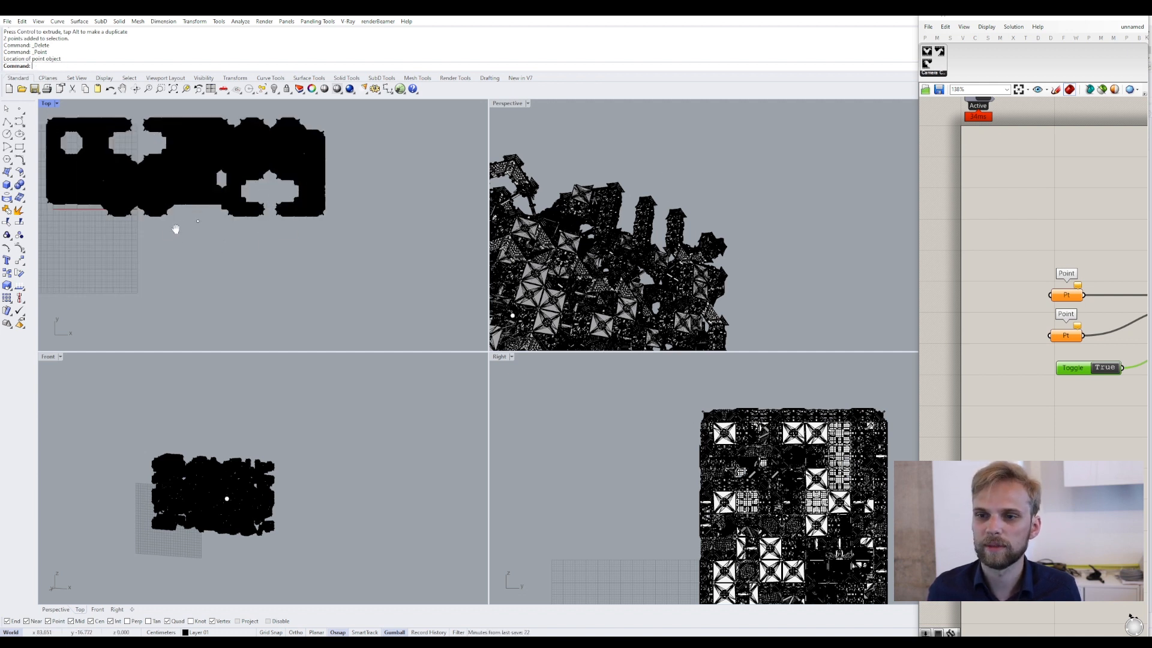
# - Draw a straight two-point polyline in the Top view, parallel to the model's long side, in front of the point and extending beyond both model ends
pyautogui.moveTo(160, 224); pyautogui.dragTo(198, 216, button='right')
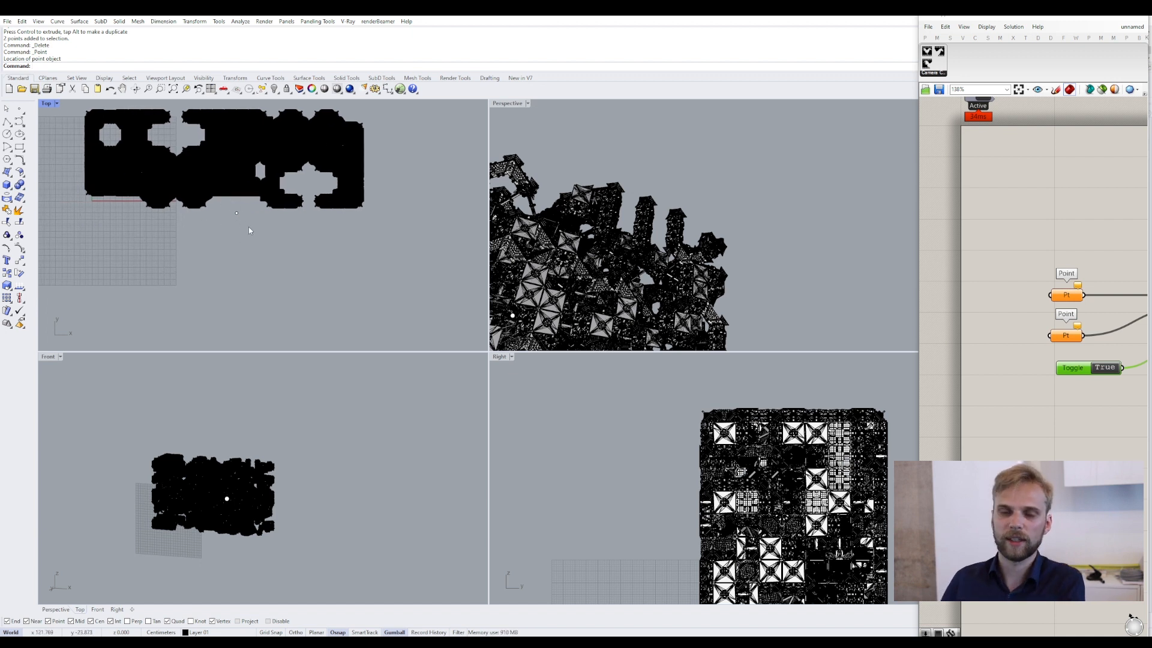
pyautogui.click(6, 121)
pyautogui.click(58, 263)
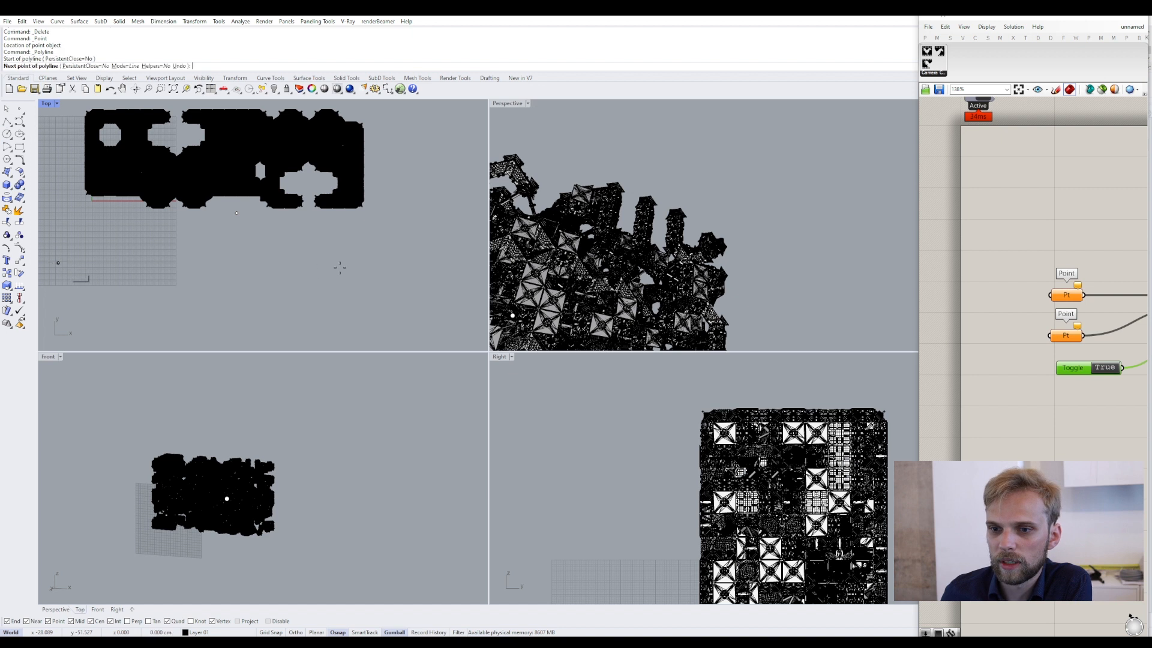
pyautogui.click(409, 264)
pyautogui.press('Return')
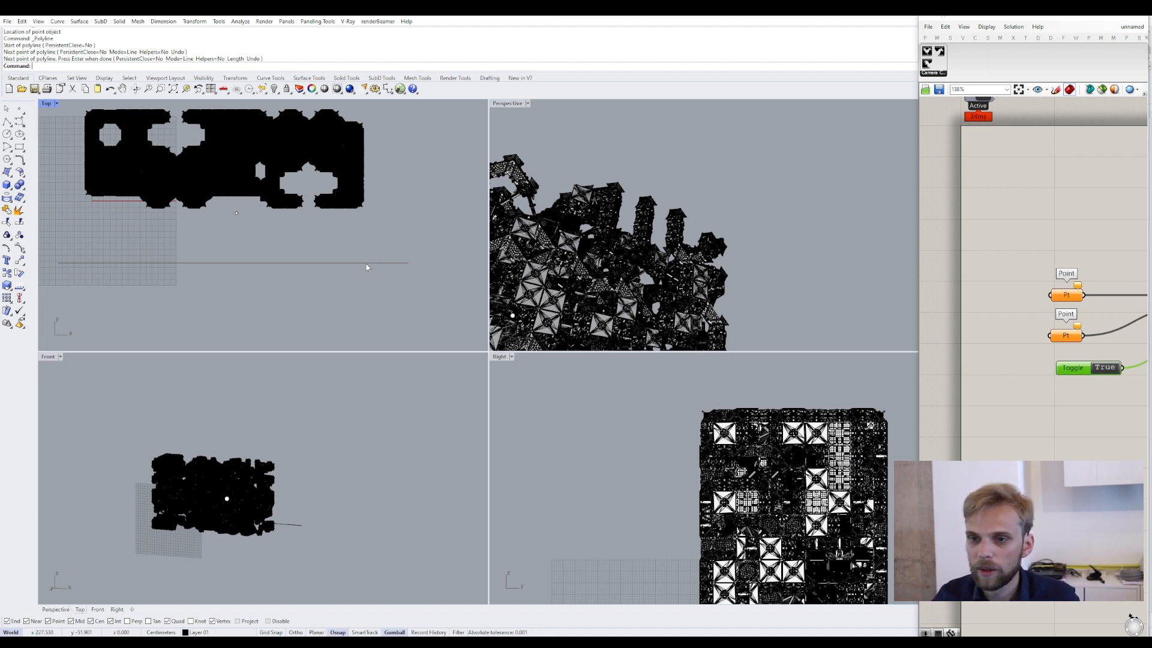
pyautogui.click(237, 213)
pyautogui.keyDown('shift'); pyautogui.click(264, 263); pyautogui.keyUp('shift')
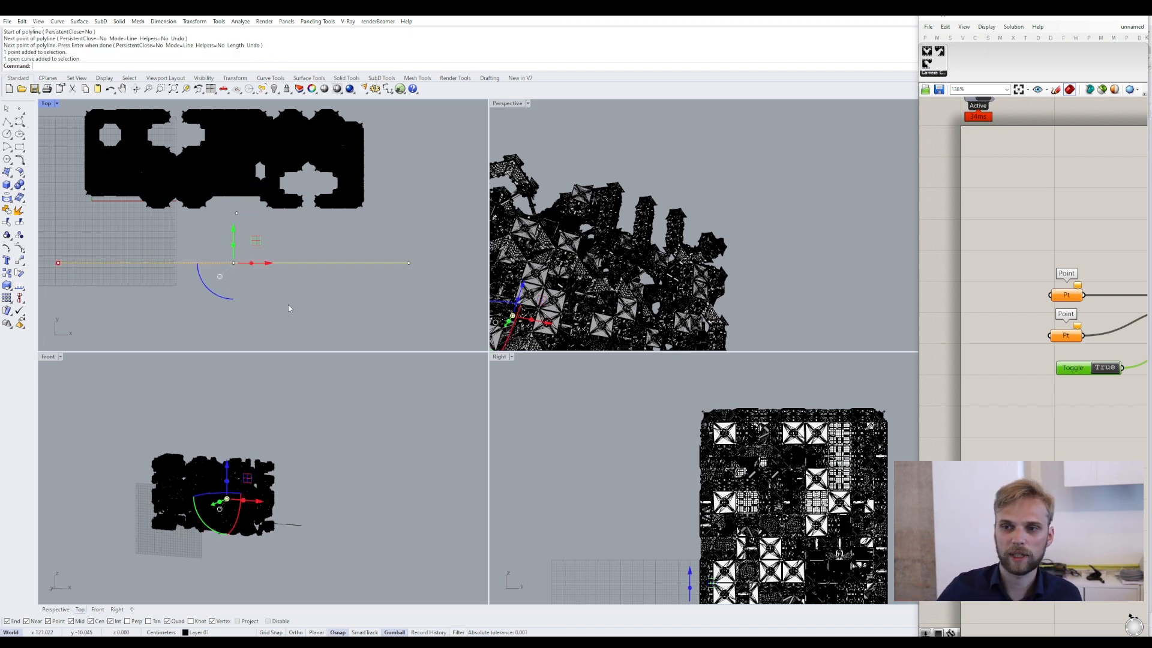
pyautogui.press('Escape')
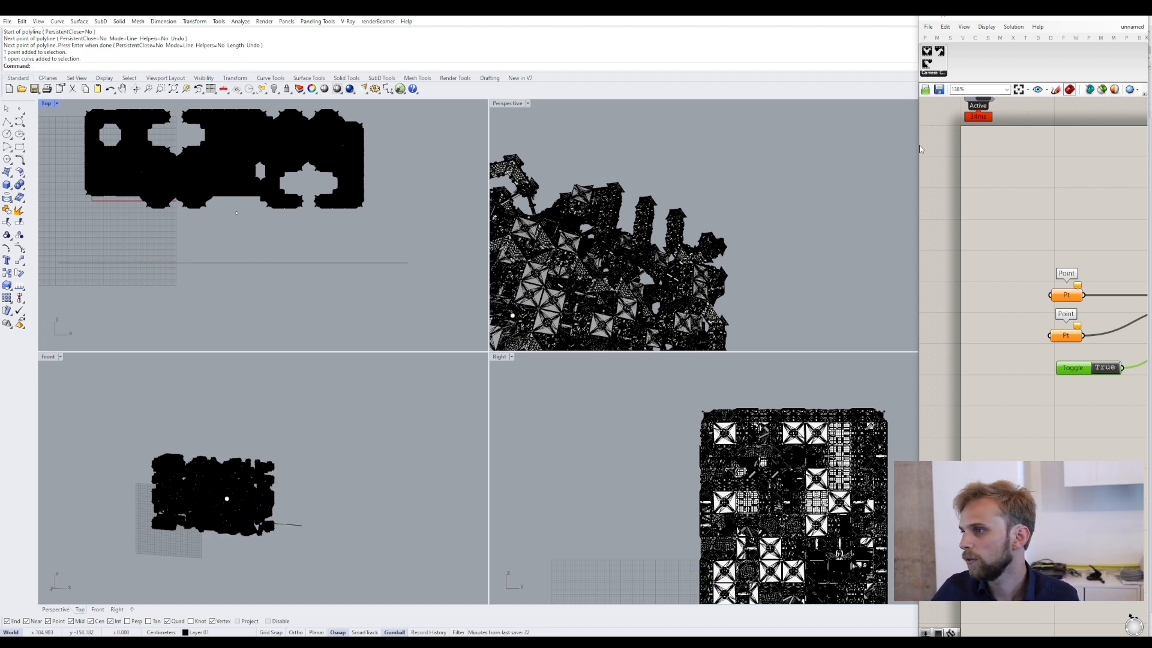
# - Widen the Grasshopper window to uncover the Set camera component and switch its activate toggle to False
pyautogui.moveTo(921, 148); pyautogui.dragTo(776, 151)
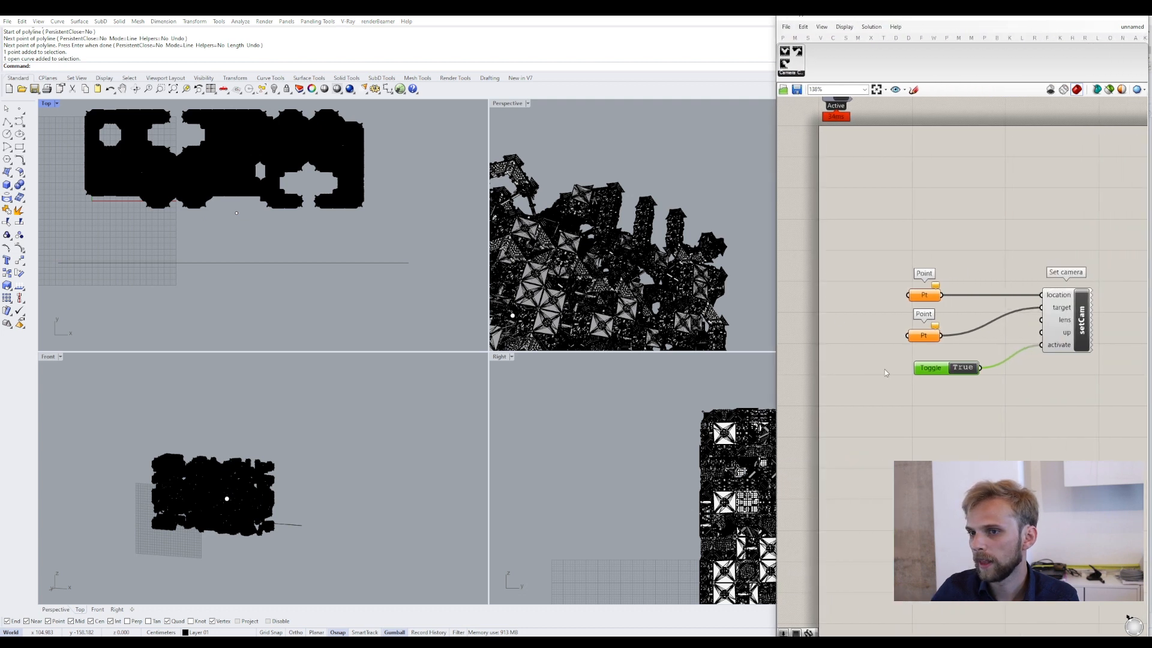
pyautogui.doubleClick(962, 368)
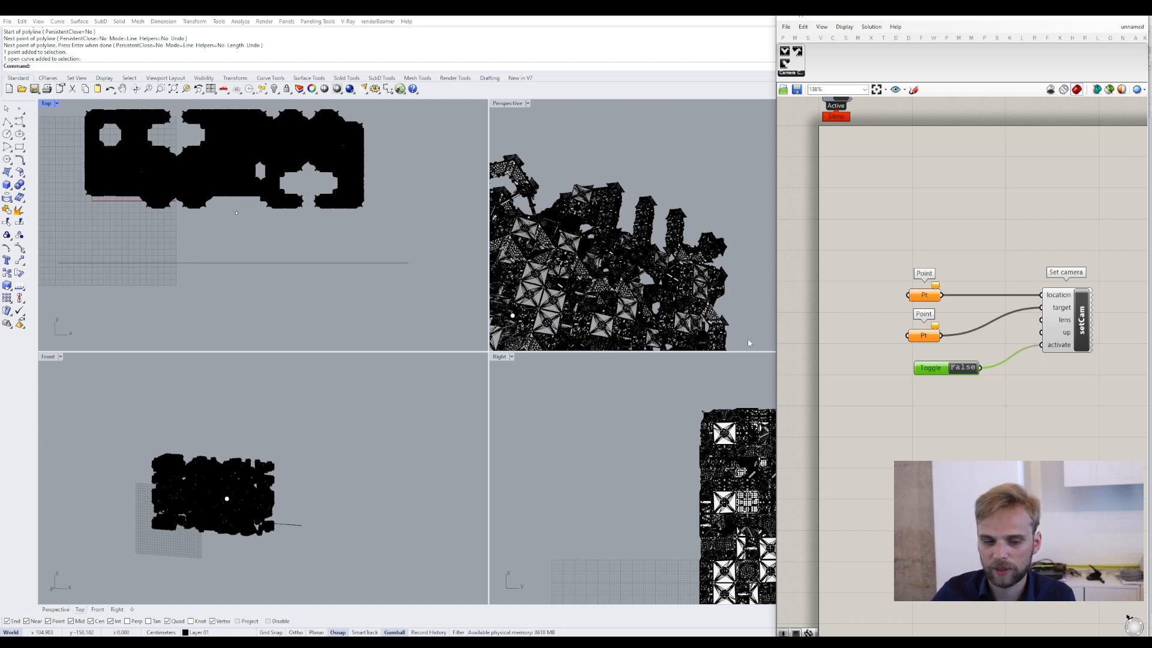
pyautogui.click(885, 309)
# - Reference the new point in front of the model in the Point parameter that feeds Set camera's target input
pyautogui.click(922, 334)
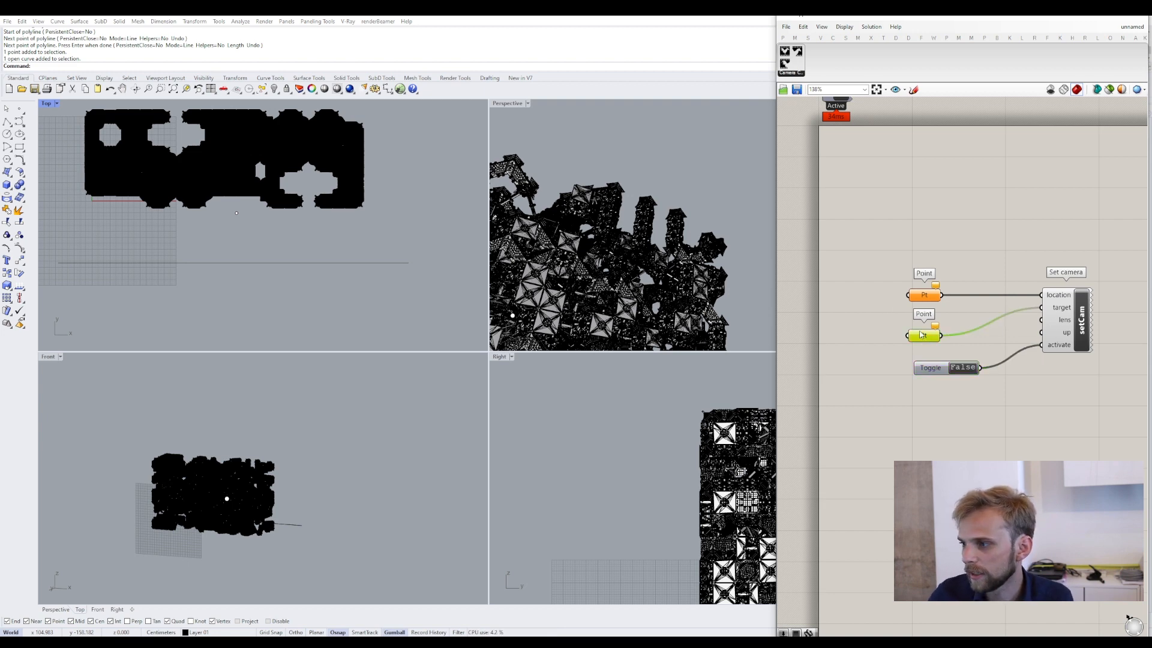
pyautogui.rightClick(922, 338)
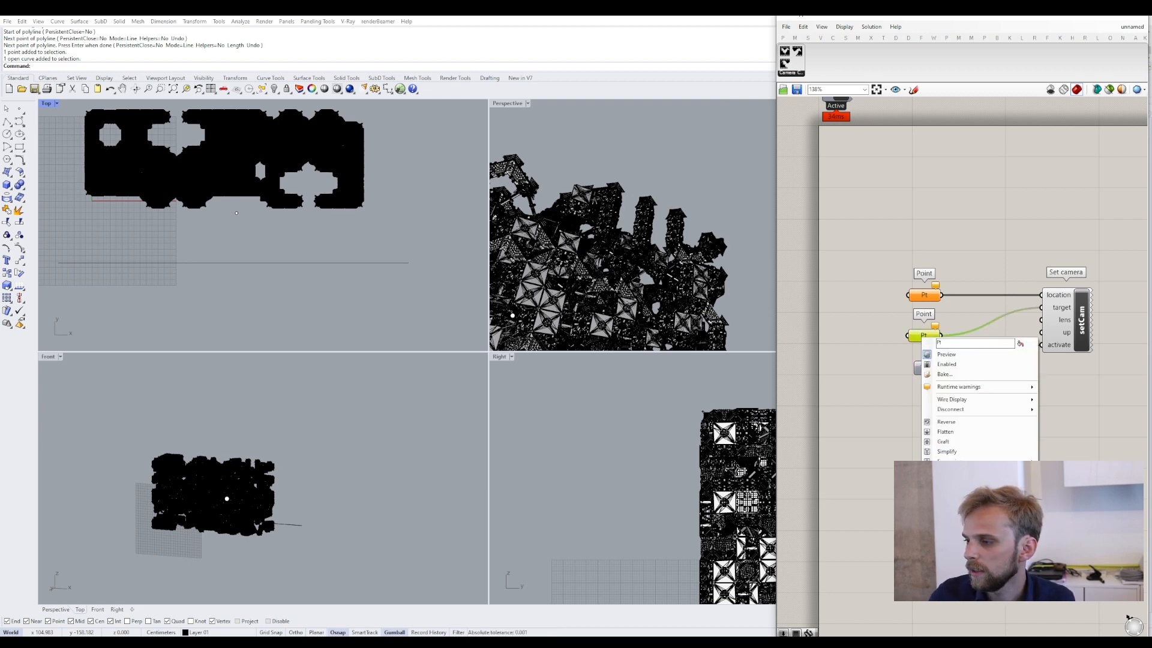
pyautogui.click(948, 474)
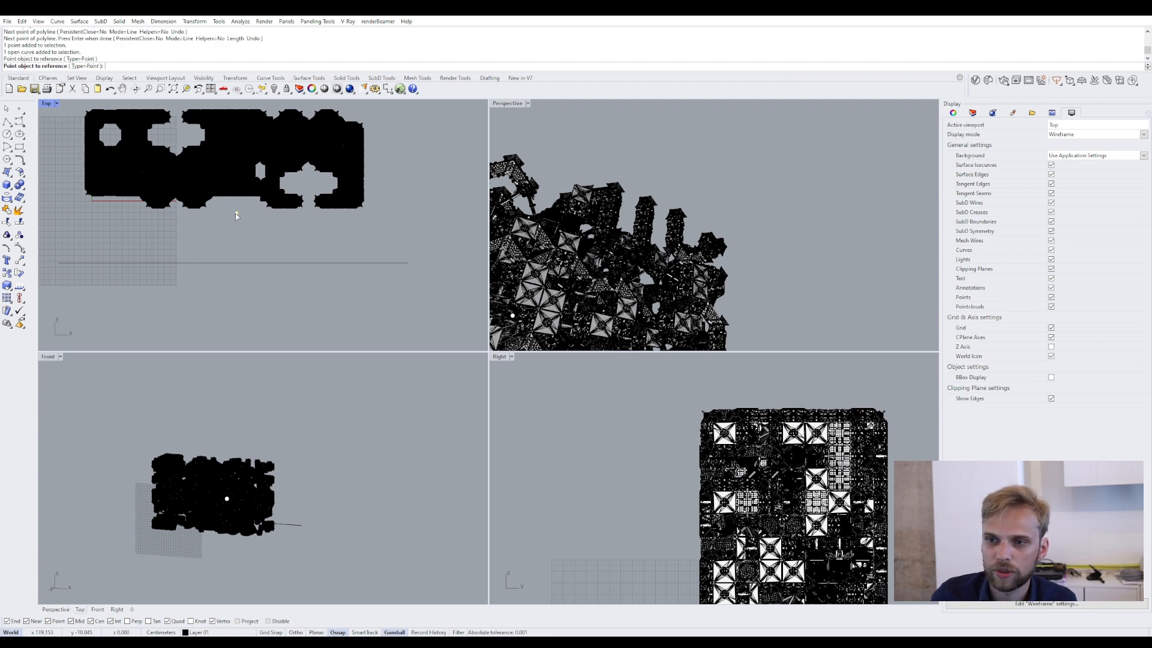
pyautogui.click(236, 214)
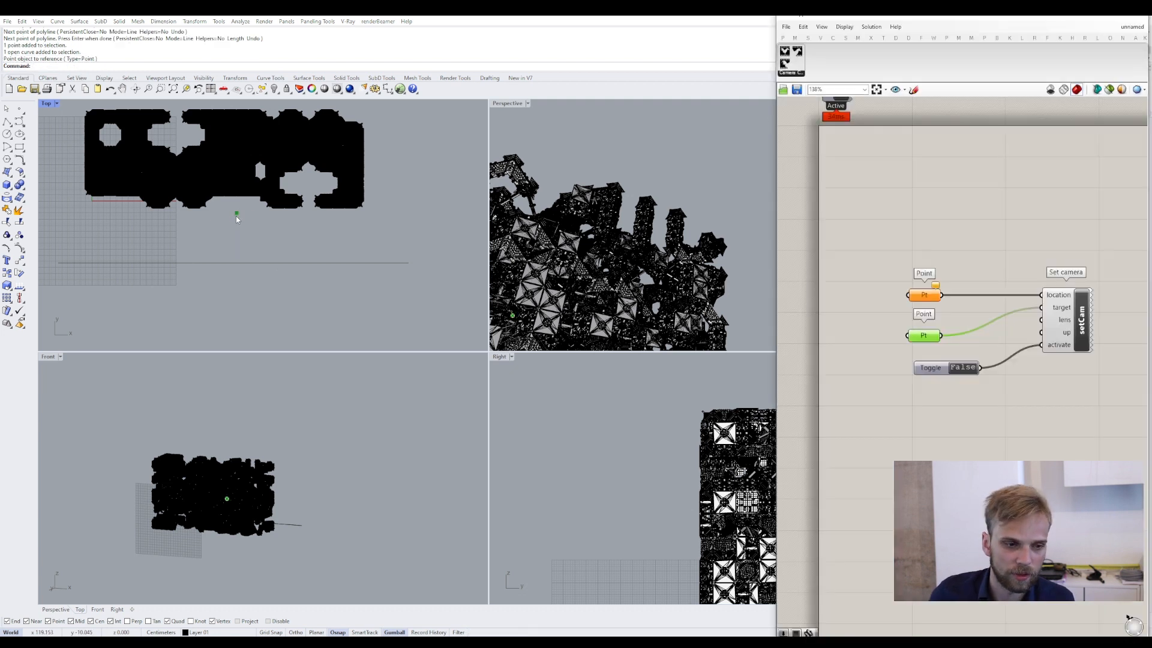
pyautogui.click(997, 296)
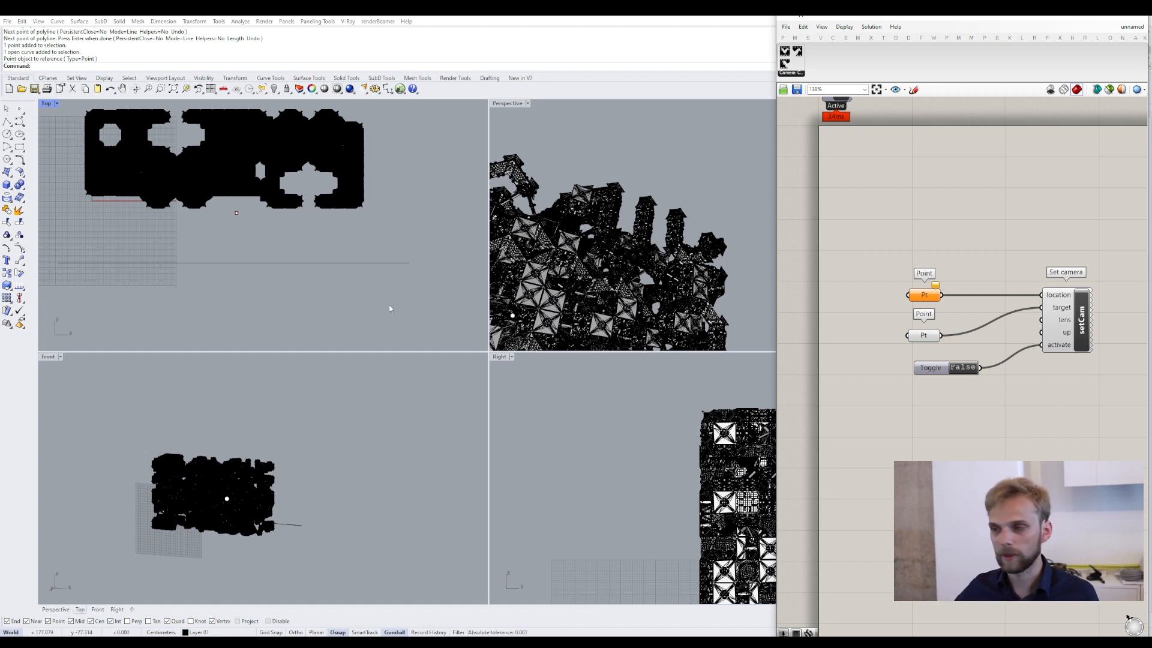
# - Add a Curve parameter to the canvas beside the camera group and reference the straight polyline in it
pyautogui.doubleClick(832, 269)
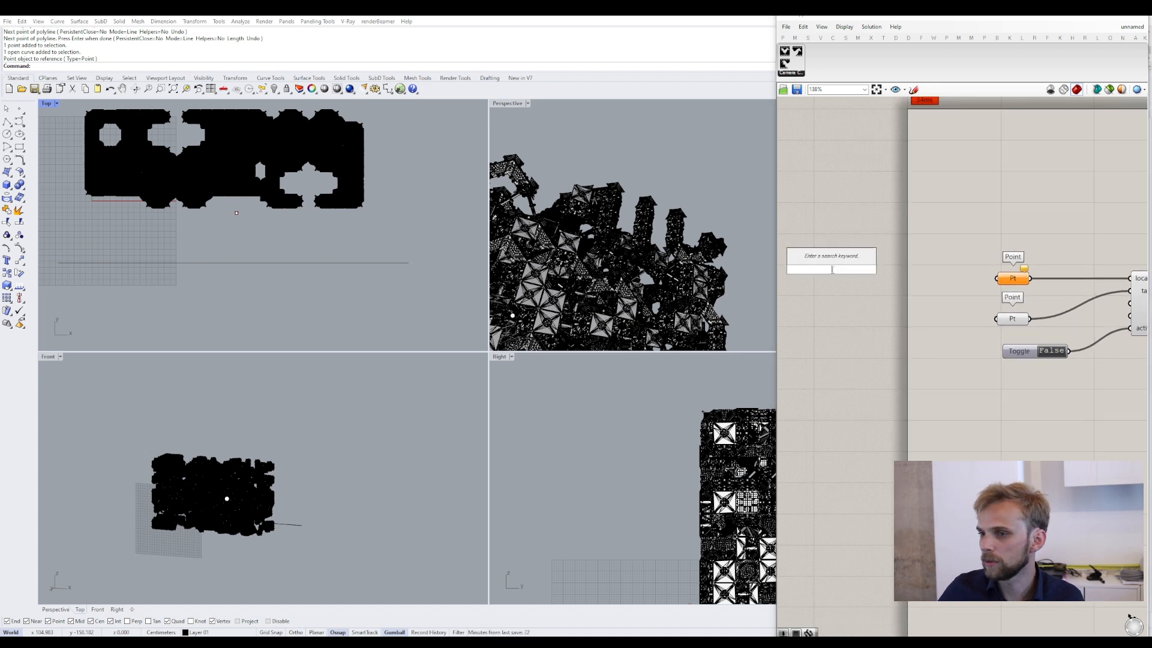
pyautogui.write('CURVE')
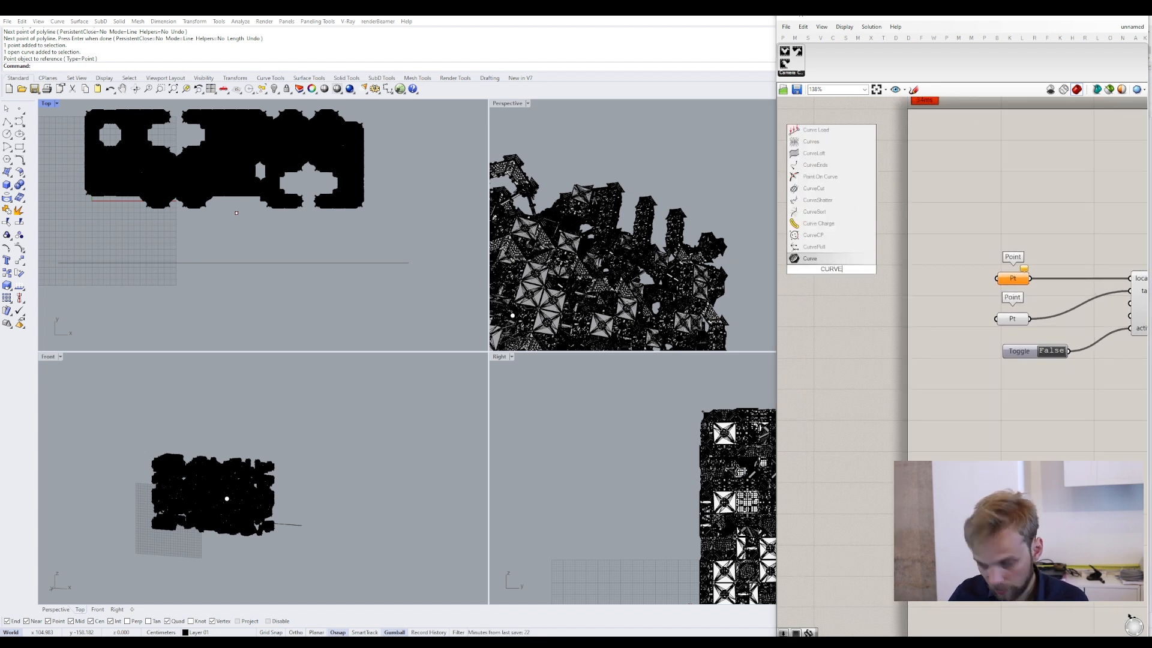
pyautogui.press('Return')
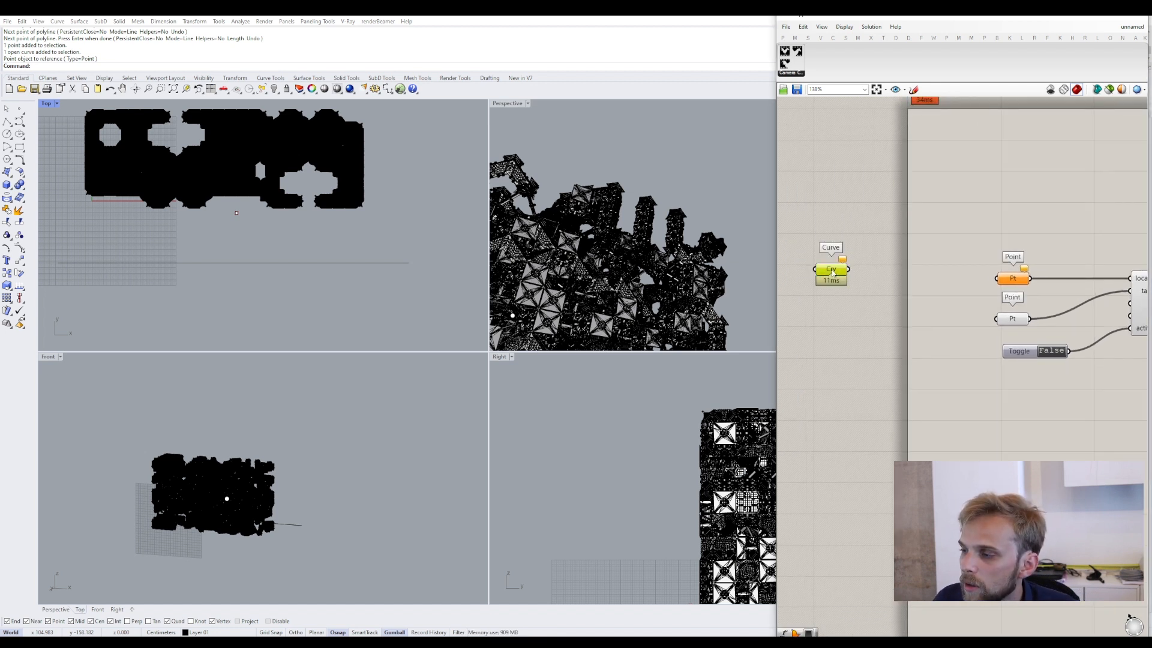
pyautogui.rightClick(831, 273)
pyautogui.click(870, 398)
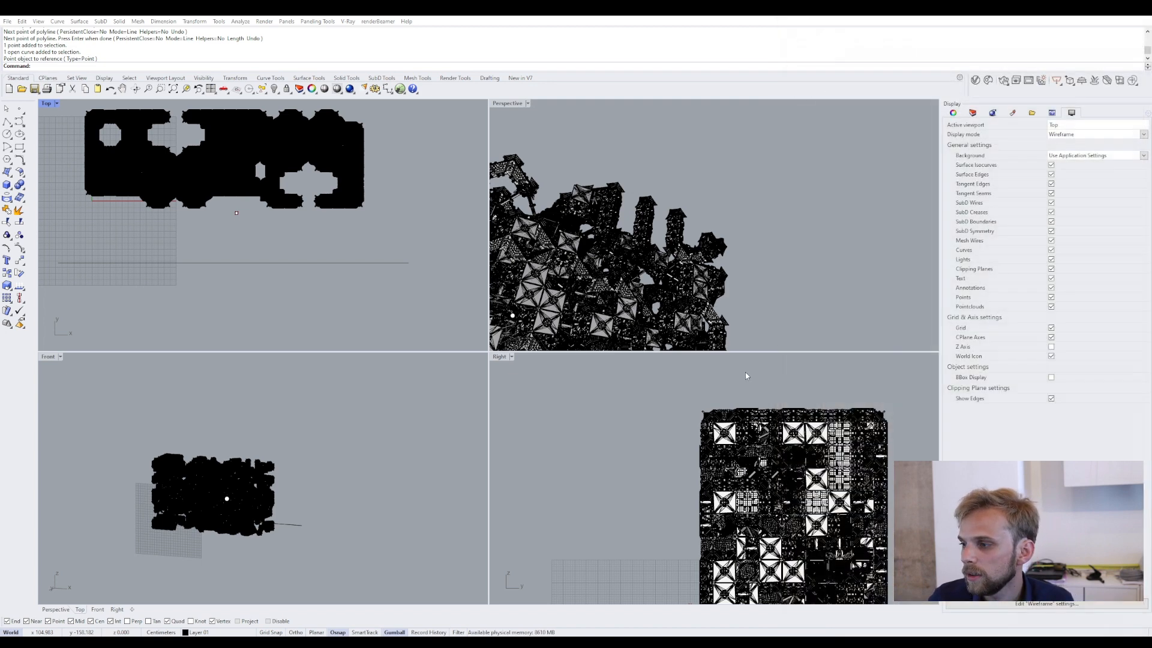
pyautogui.click(312, 263)
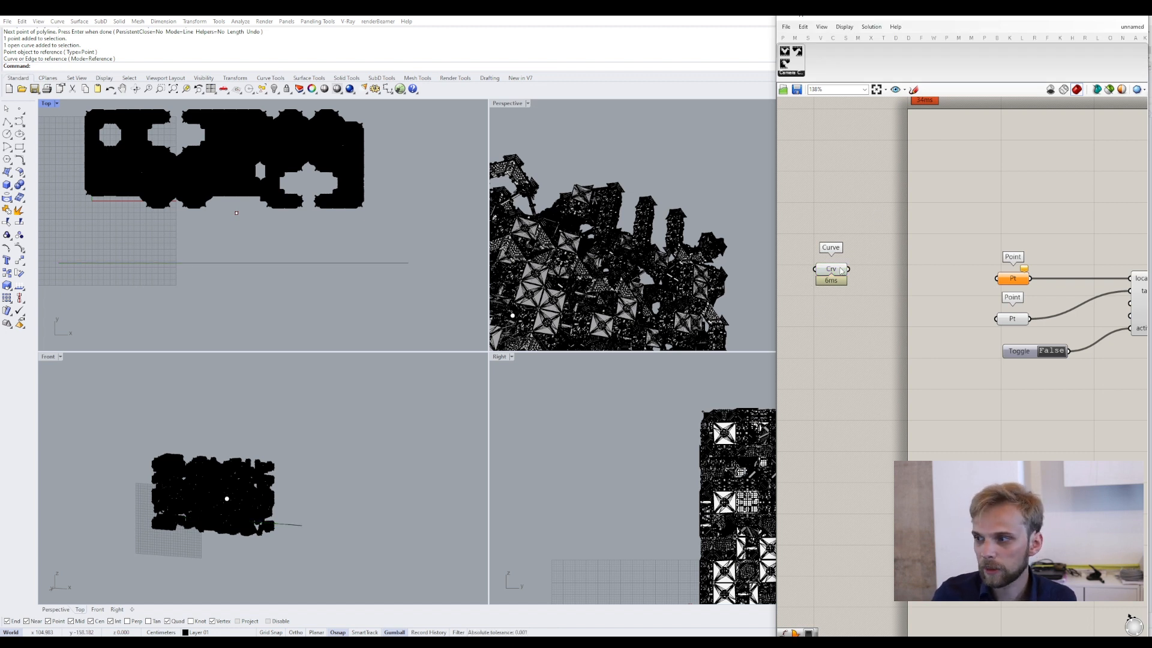
# - Add an Evaluate Length component, connect the Curve parameter to its curve input and arrange the two side by side
pyautogui.doubleClick(857, 337)
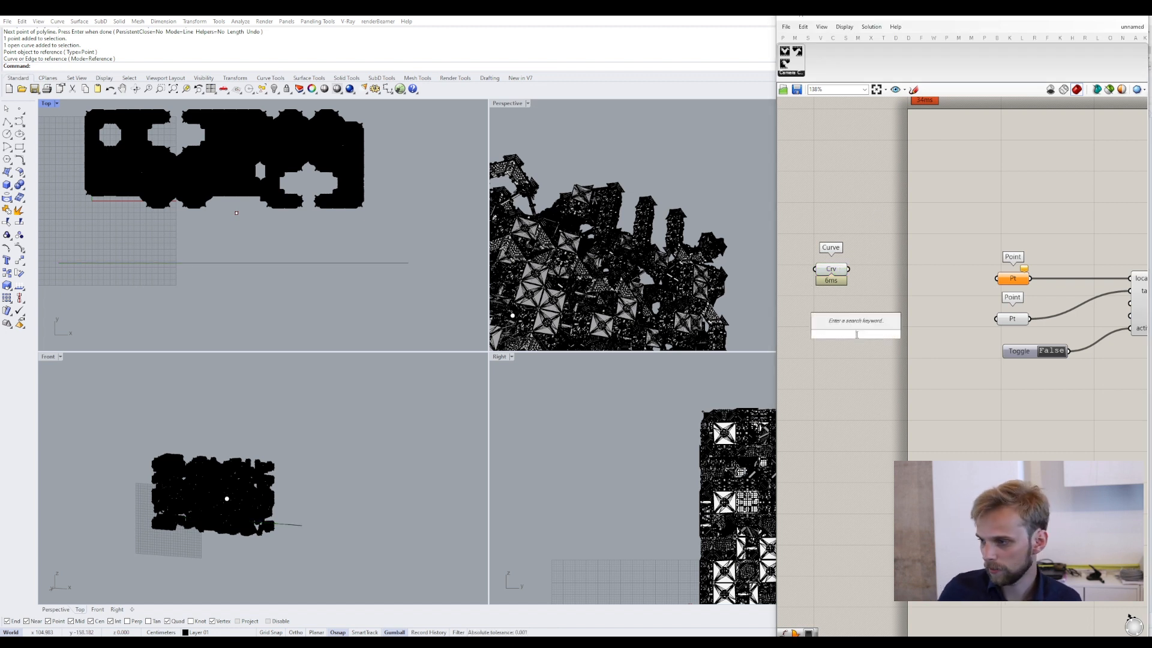
pyautogui.write('EVALUATE LENG')
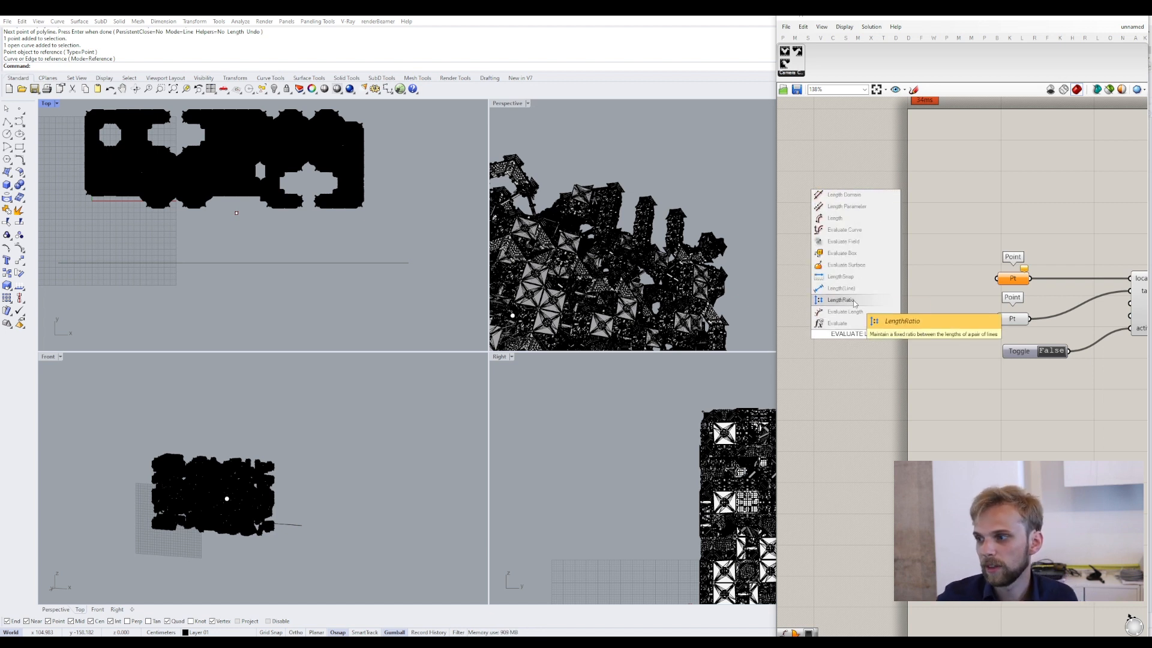
pyautogui.click(851, 313)
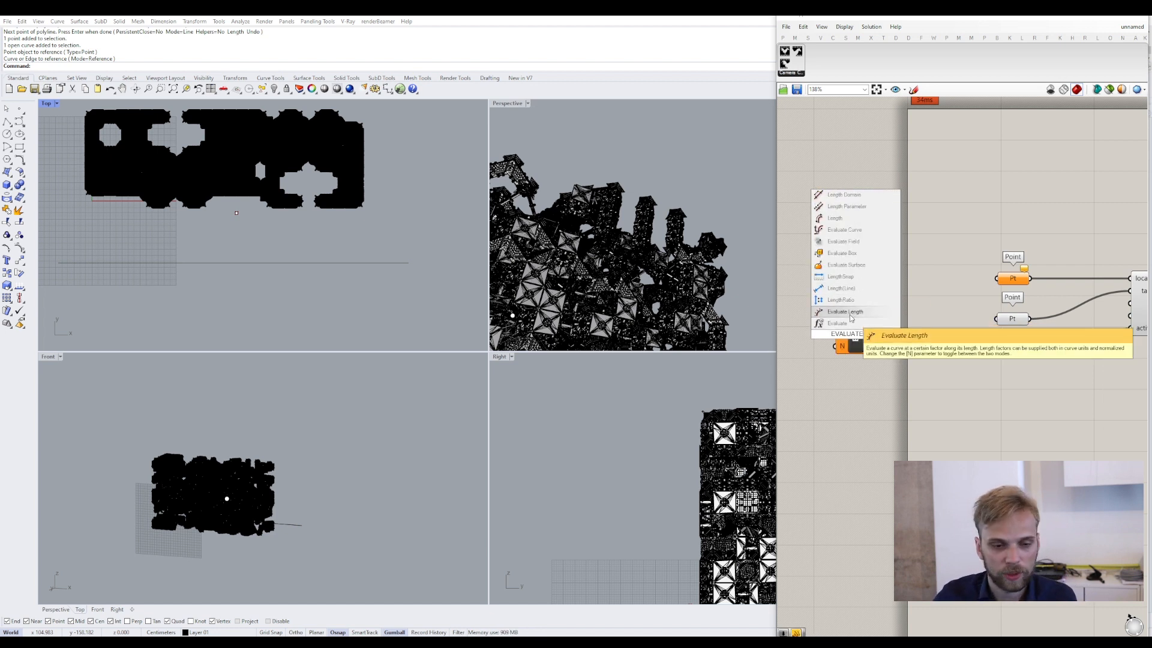
pyautogui.click(830, 271)
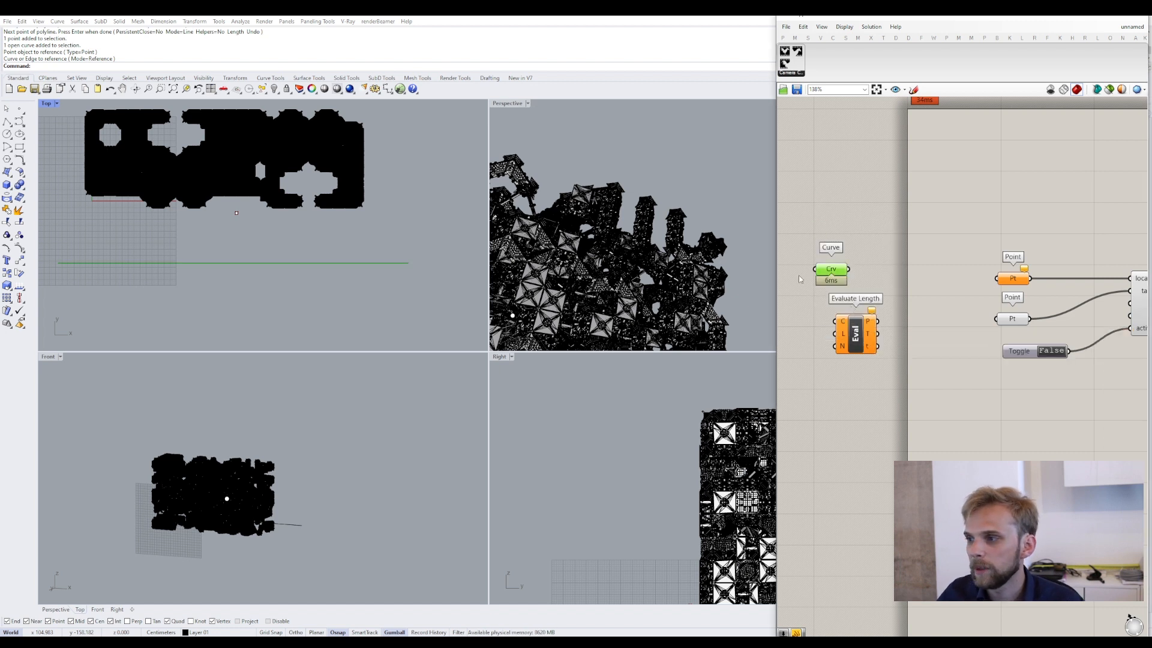
pyautogui.moveTo(800, 279); pyautogui.dragTo(868, 298)
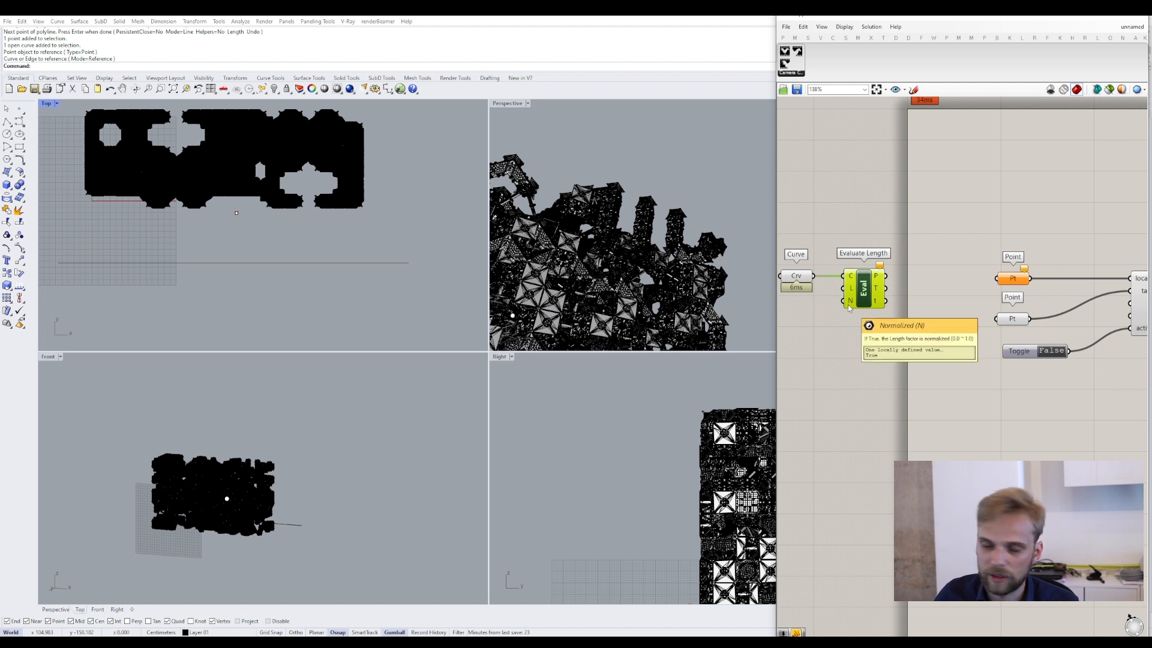
pyautogui.moveTo(852, 307); pyautogui.dragTo(929, 354, button='right')
pyautogui.click(873, 319)
pyautogui.moveTo(873, 321); pyautogui.dragTo(868, 300)
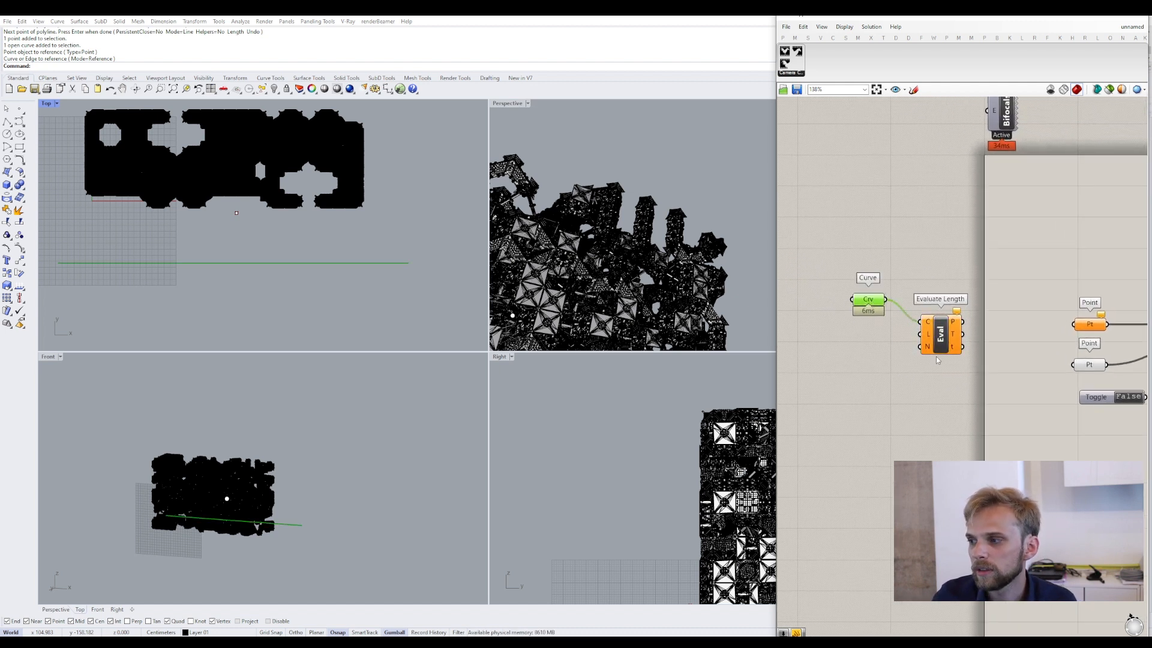
pyautogui.moveTo(927, 355)
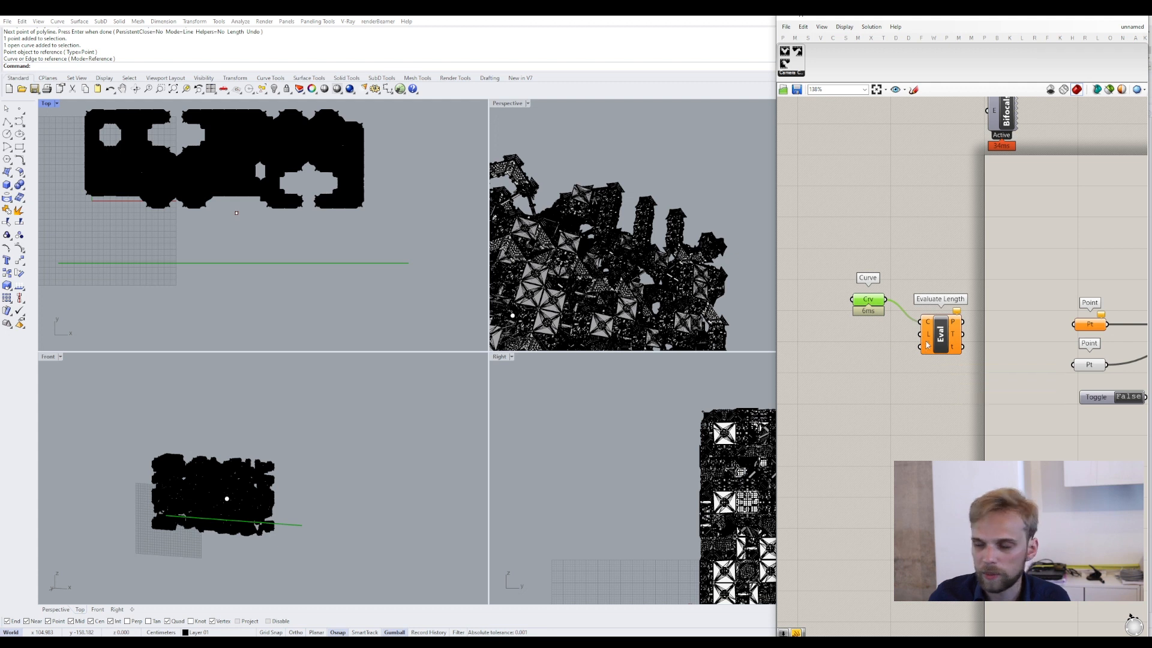
pyautogui.click(848, 353)
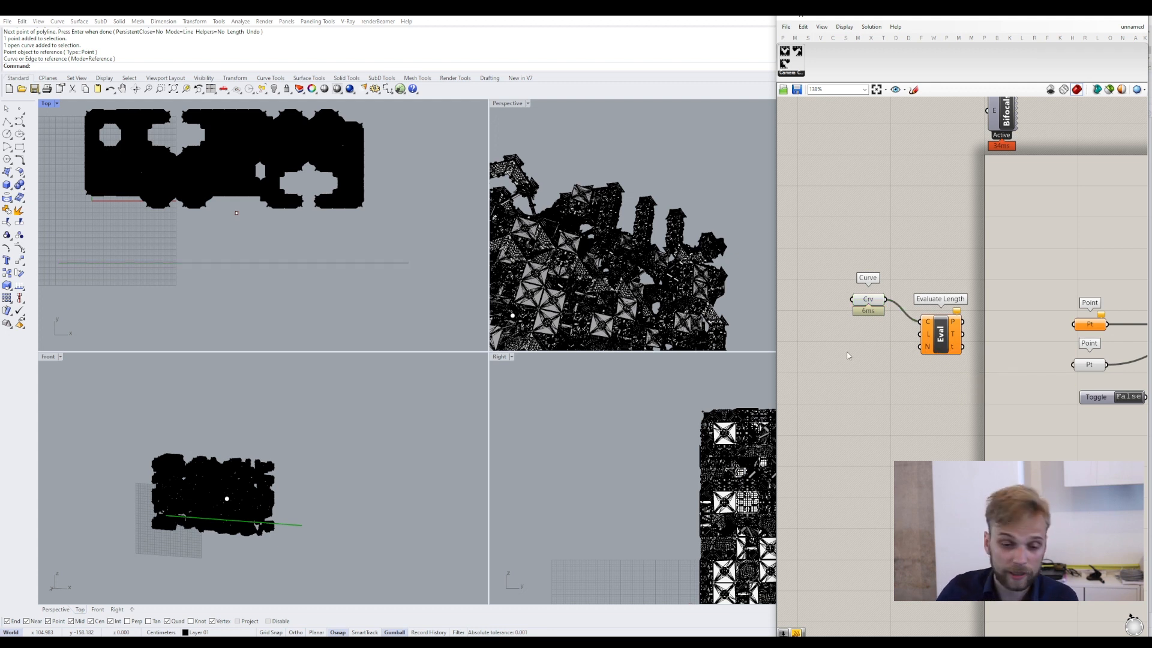
# - Drive Evaluate Length's length input with a new number slider ranging from 0.000 to 1.000, set to 0.087
pyautogui.doubleClick(848, 352)
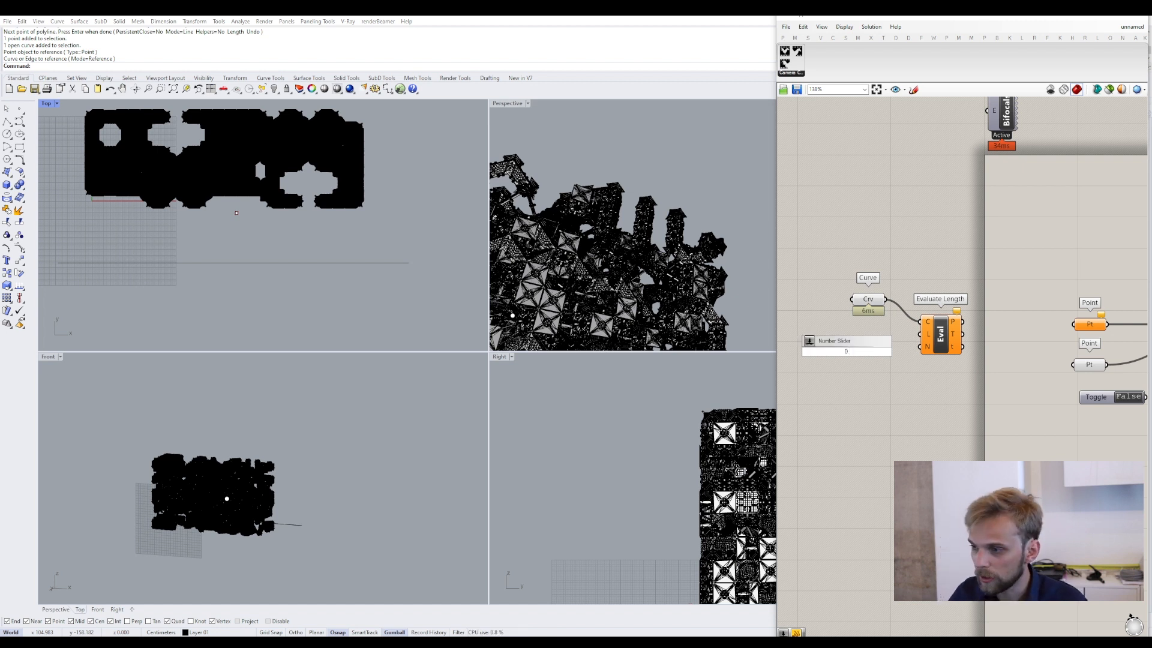
pyautogui.write('.000')
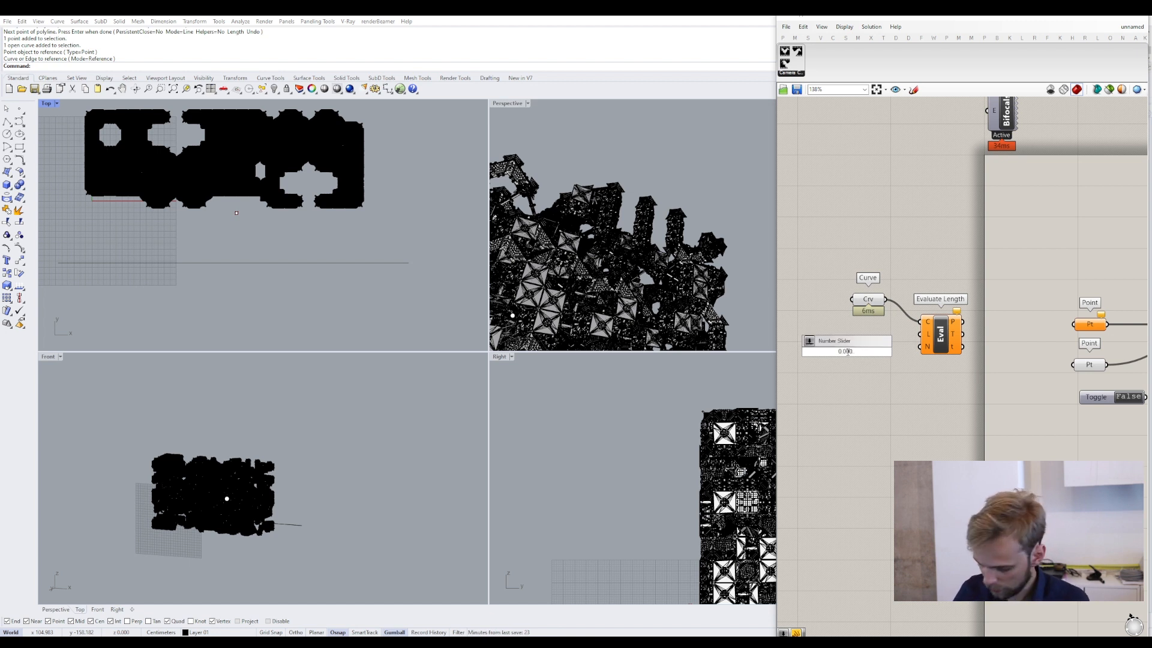
pyautogui.write('..1.000')
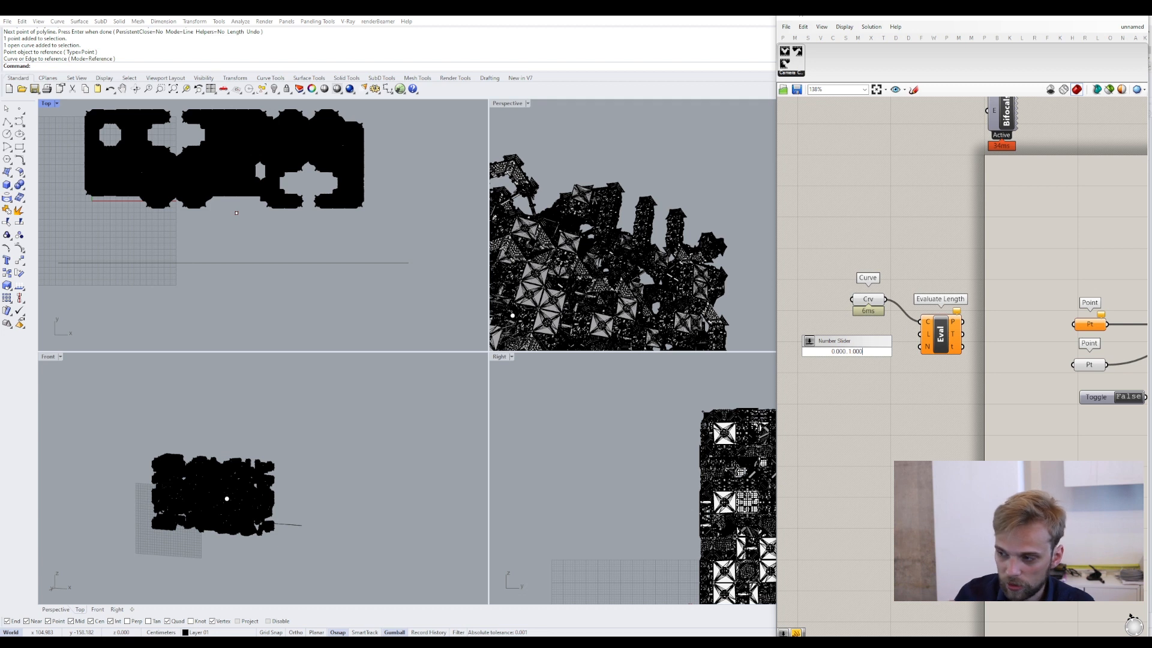
pyautogui.press('Return')
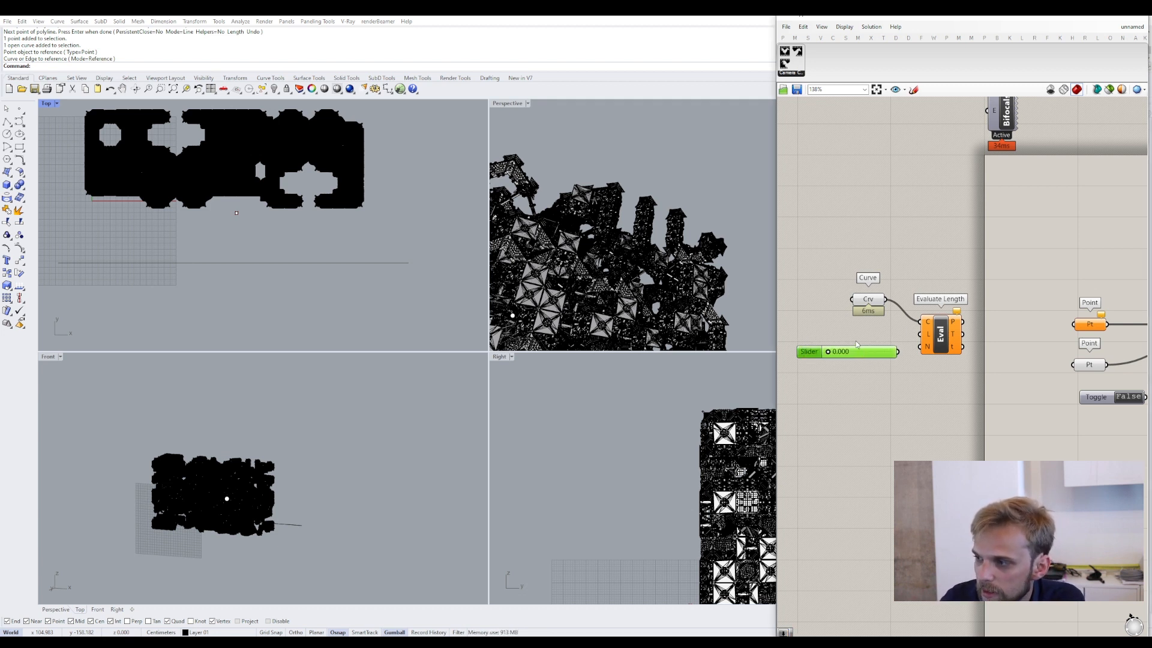
pyautogui.moveTo(856, 349); pyautogui.dragTo(933, 337)
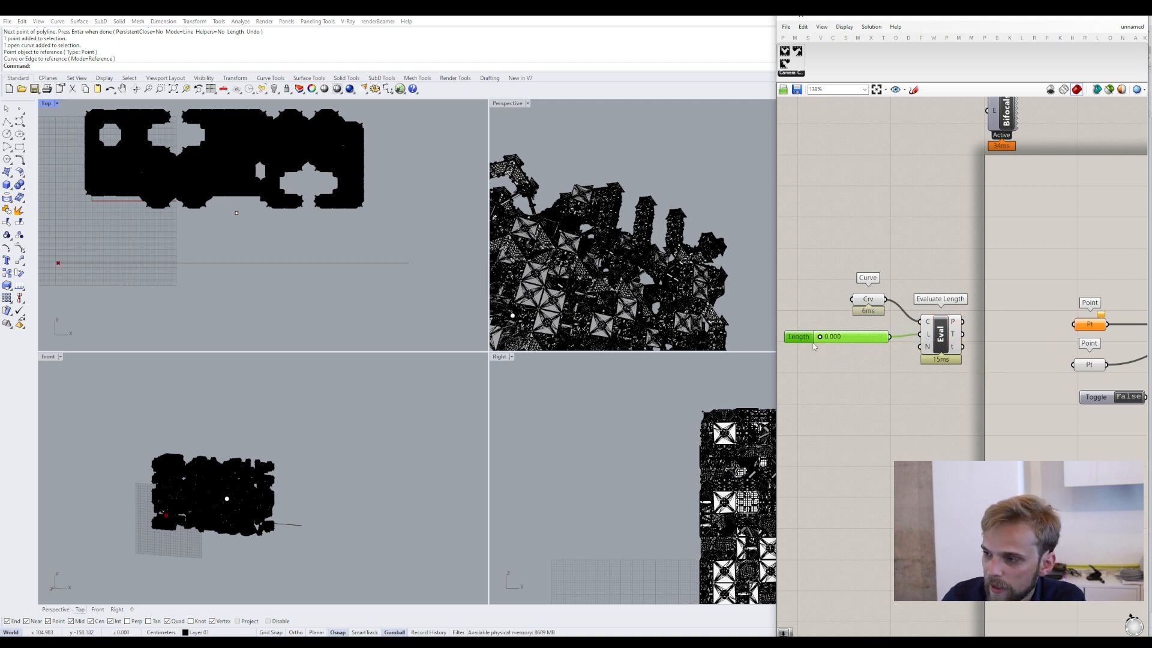
pyautogui.moveTo(822, 338)
pyautogui.mouseDown()
pyautogui.moveTo(886, 339)
pyautogui.moveTo(826, 348)
pyautogui.mouseUp()
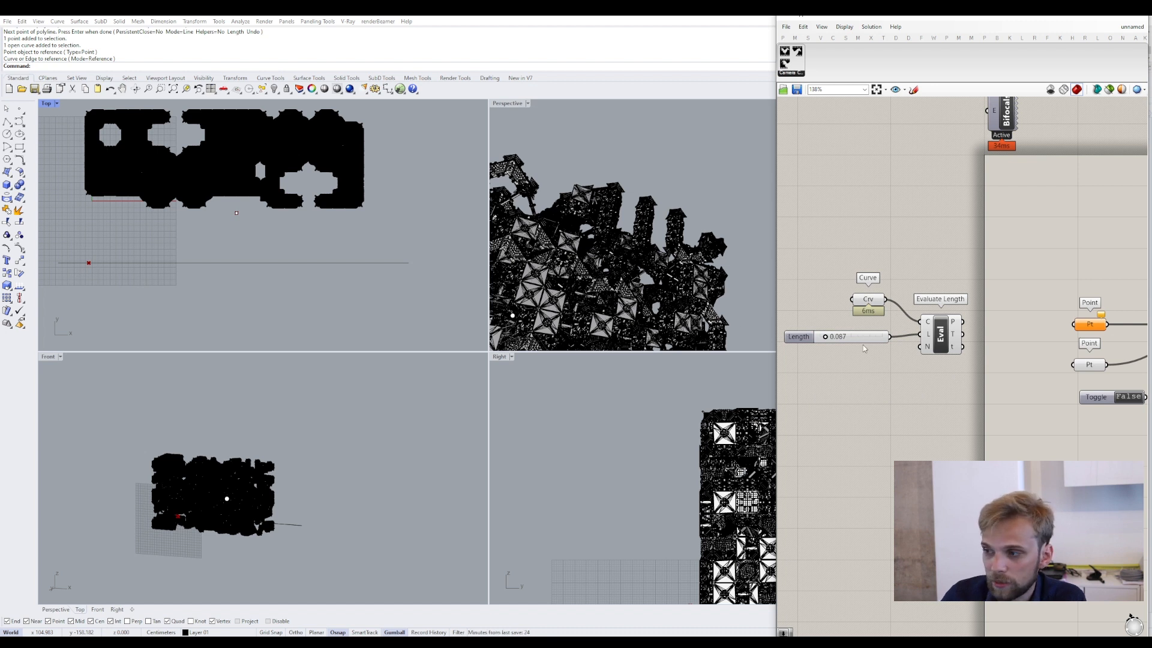
# - Connect Evaluate Length's point output to the Point parameter that feeds Set camera's location input
pyautogui.moveTo(927, 368); pyautogui.dragTo(863, 380, button='right')
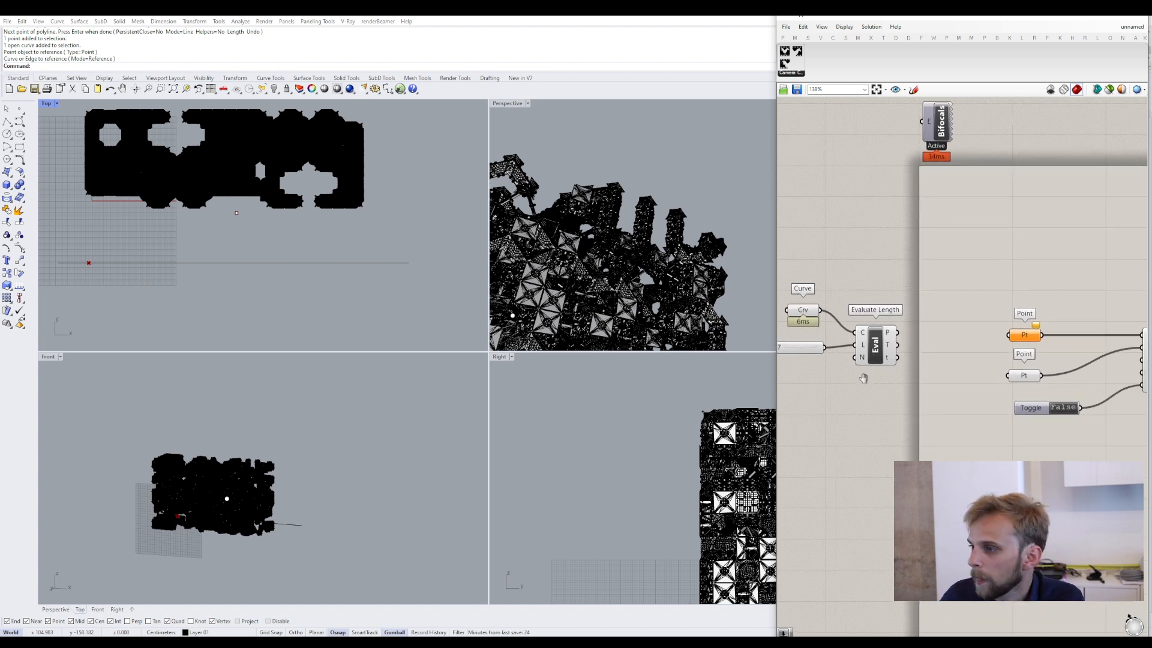
pyautogui.moveTo(970, 324); pyautogui.dragTo(929, 325, button='right')
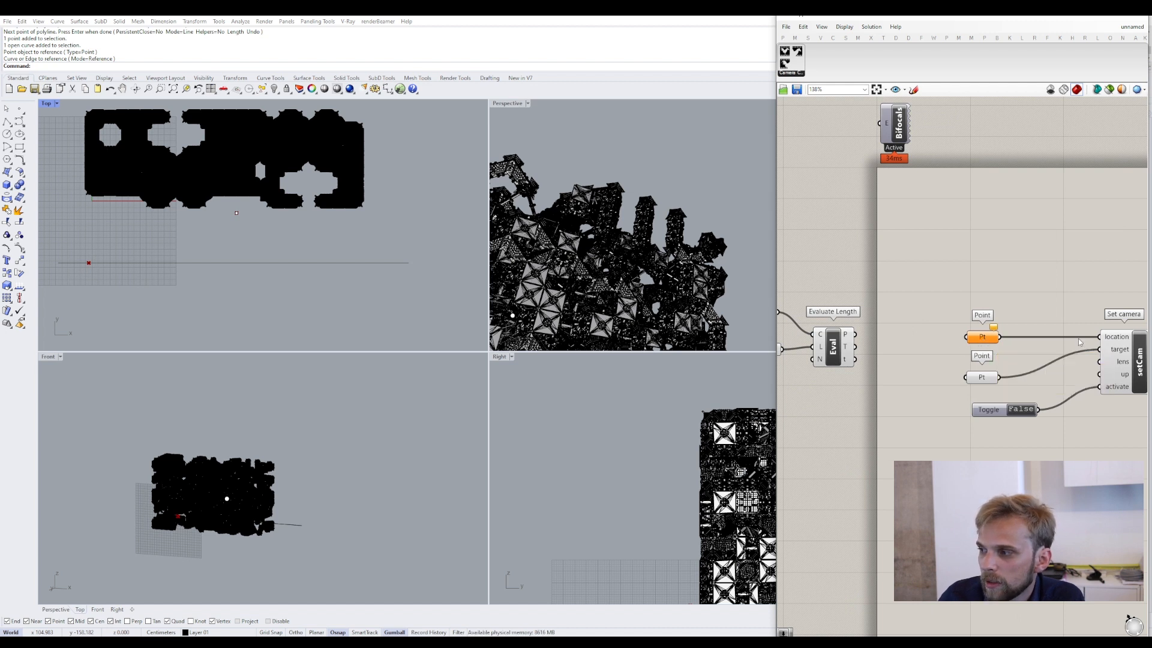
pyautogui.moveTo(855, 334); pyautogui.dragTo(966, 336)
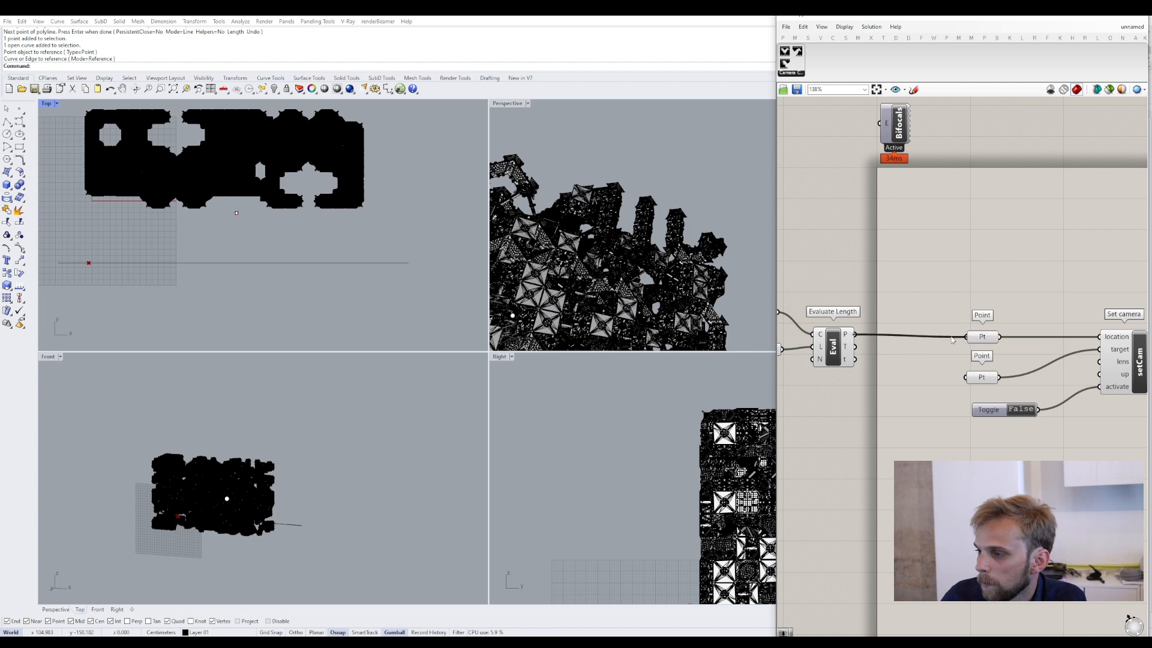
# - Move the whole camera definition inside the canvas boundary and bring the Curve parameter closer to Evaluate Length's curve input
pyautogui.scroll(-5, 866, 390)
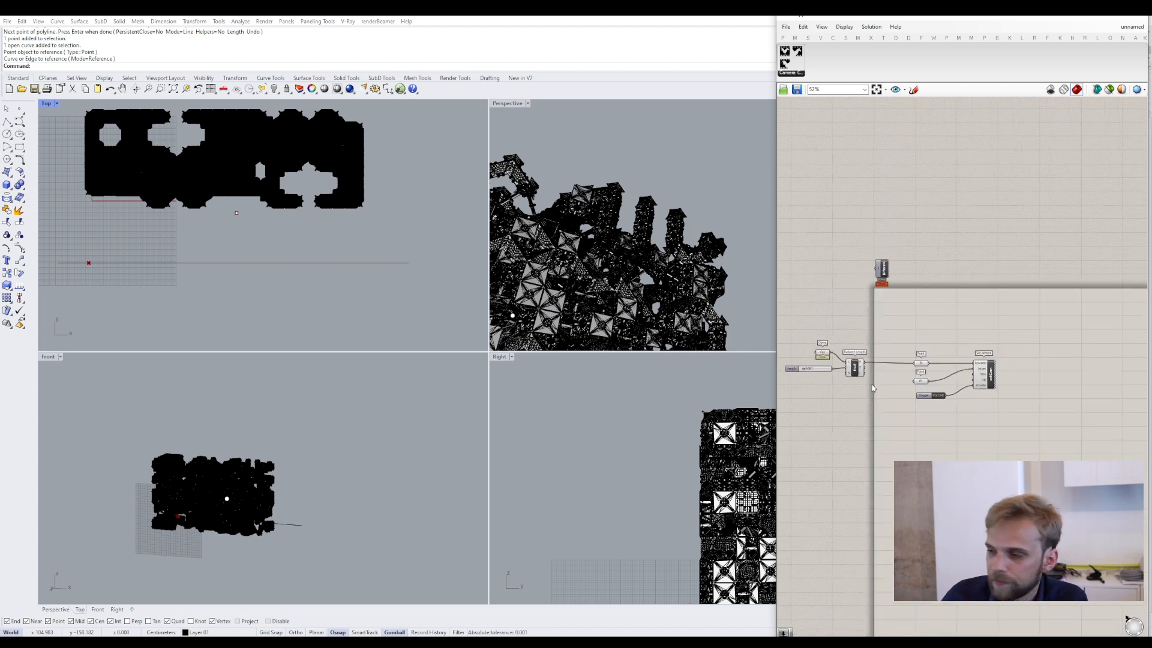
pyautogui.moveTo(1014, 438); pyautogui.dragTo(797, 340)
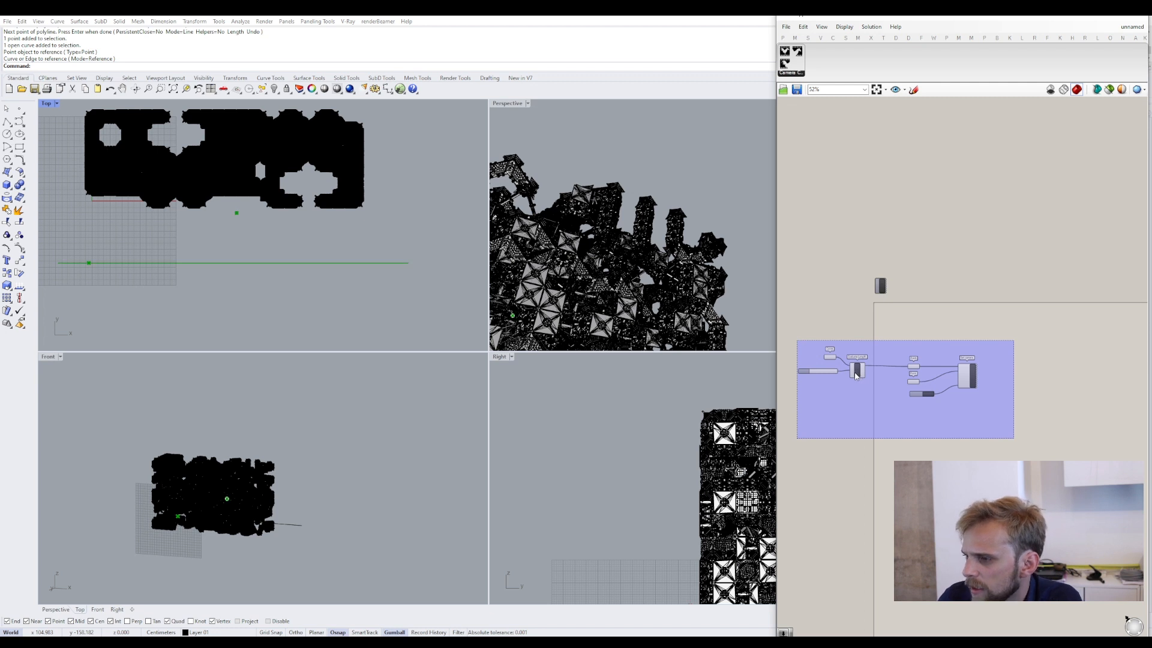
pyautogui.moveTo(856, 375); pyautogui.dragTo(934, 334)
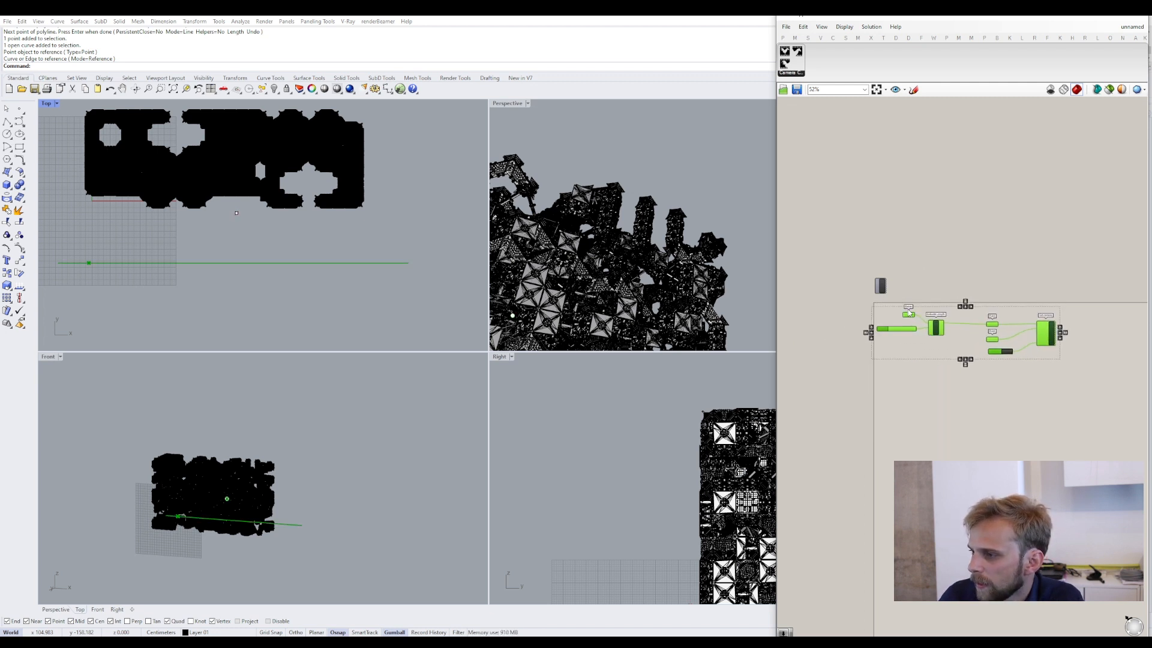
pyautogui.click(910, 312)
pyautogui.scroll(5, 909, 314)
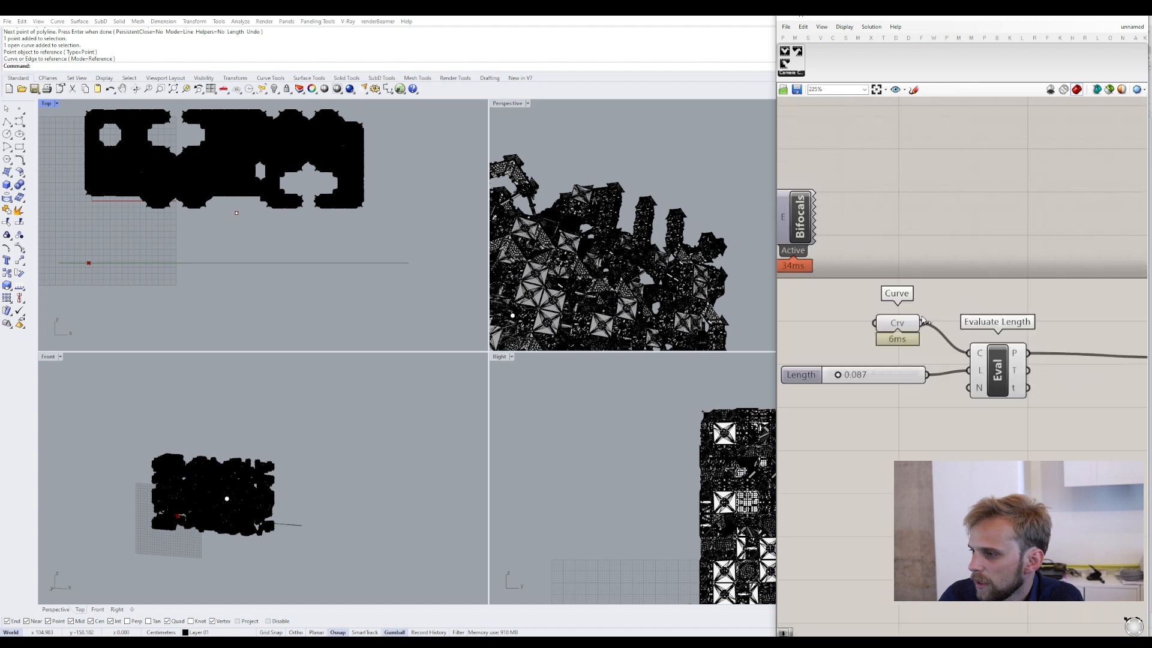
pyautogui.click(898, 326)
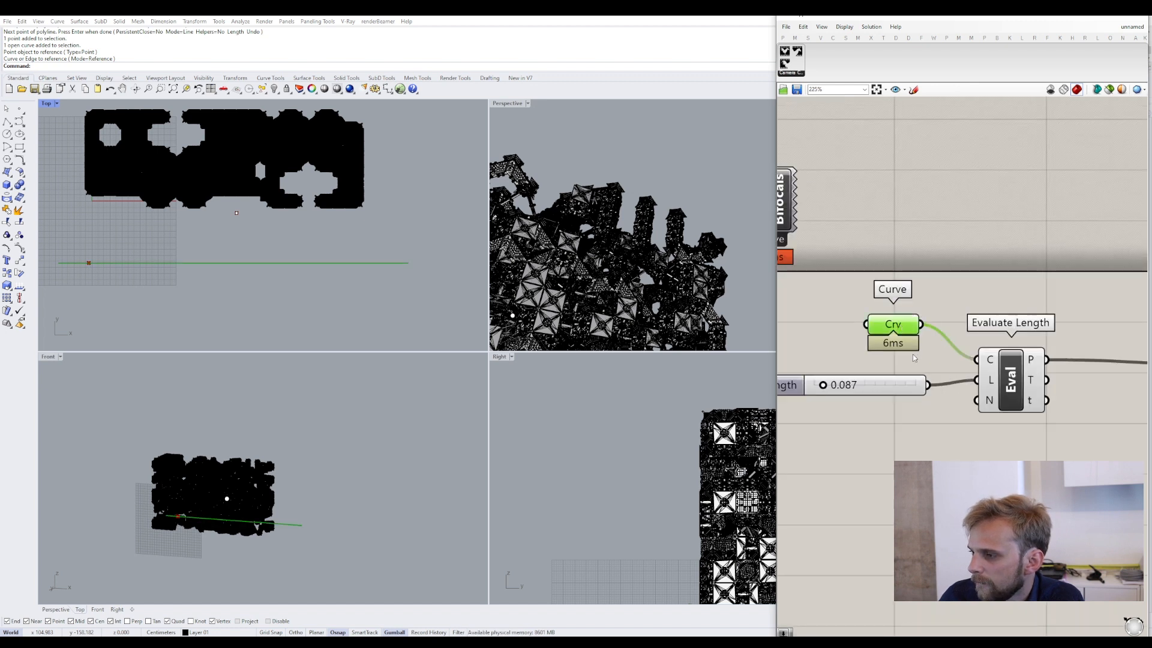
pyautogui.moveTo(912, 351); pyautogui.dragTo(921, 378)
pyautogui.click(959, 449)
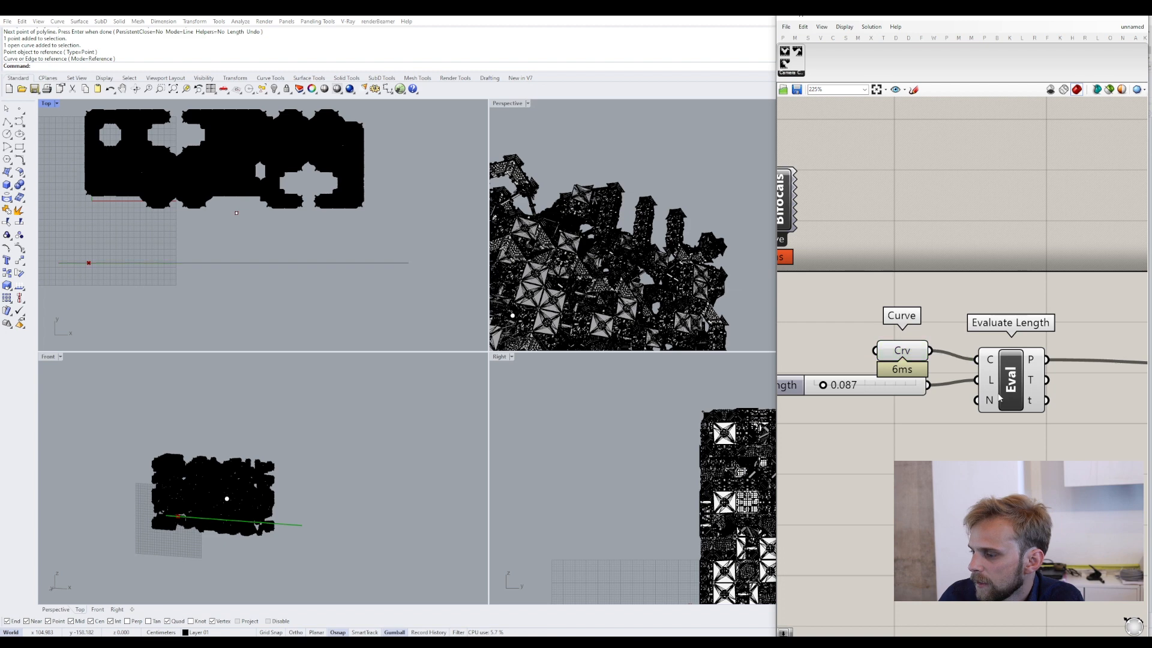
# - Move the Point parameters, toggle and Set camera close to Evaluate Length to make the definition more compact
pyautogui.moveTo(979, 430); pyautogui.dragTo(844, 407, button='right')
pyautogui.scroll(-5, 840, 402)
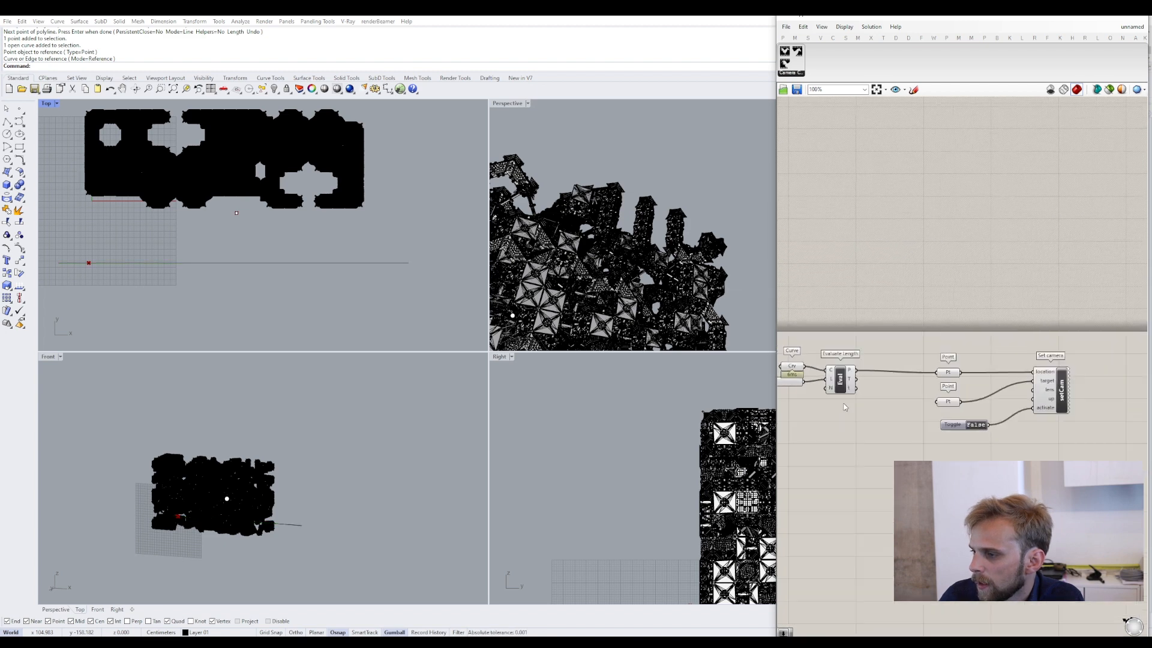
pyautogui.moveTo(1072, 462); pyautogui.dragTo(875, 381)
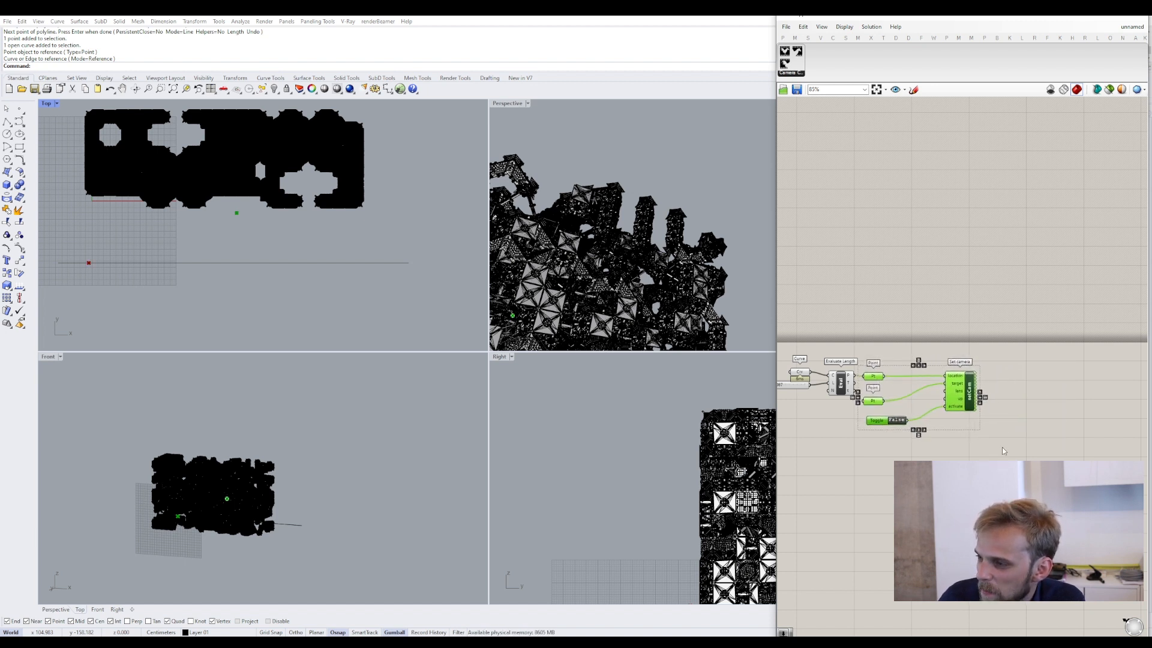
pyautogui.click(956, 400)
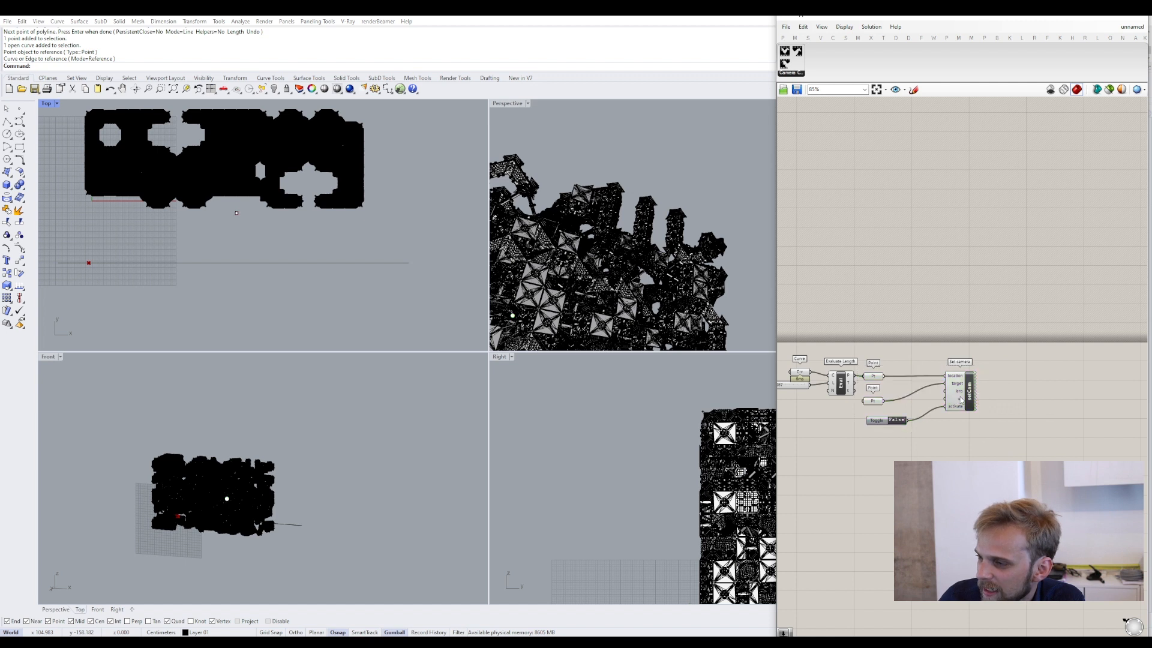
pyautogui.click(960, 401)
pyautogui.moveTo(961, 402); pyautogui.dragTo(848, 416)
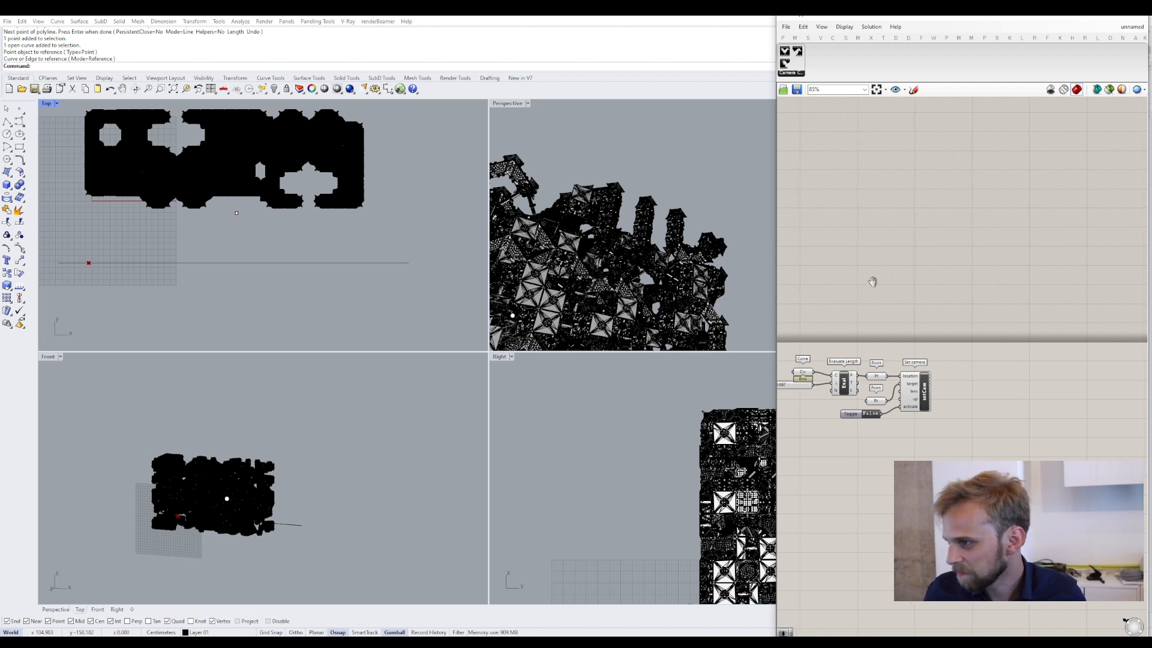
# - Maximize the Perspective viewport and set the Boolean toggle on Set camera's activate input to True
pyautogui.moveTo(841, 295); pyautogui.dragTo(947, 227, button='right')
pyautogui.scroll(3, 943, 331)
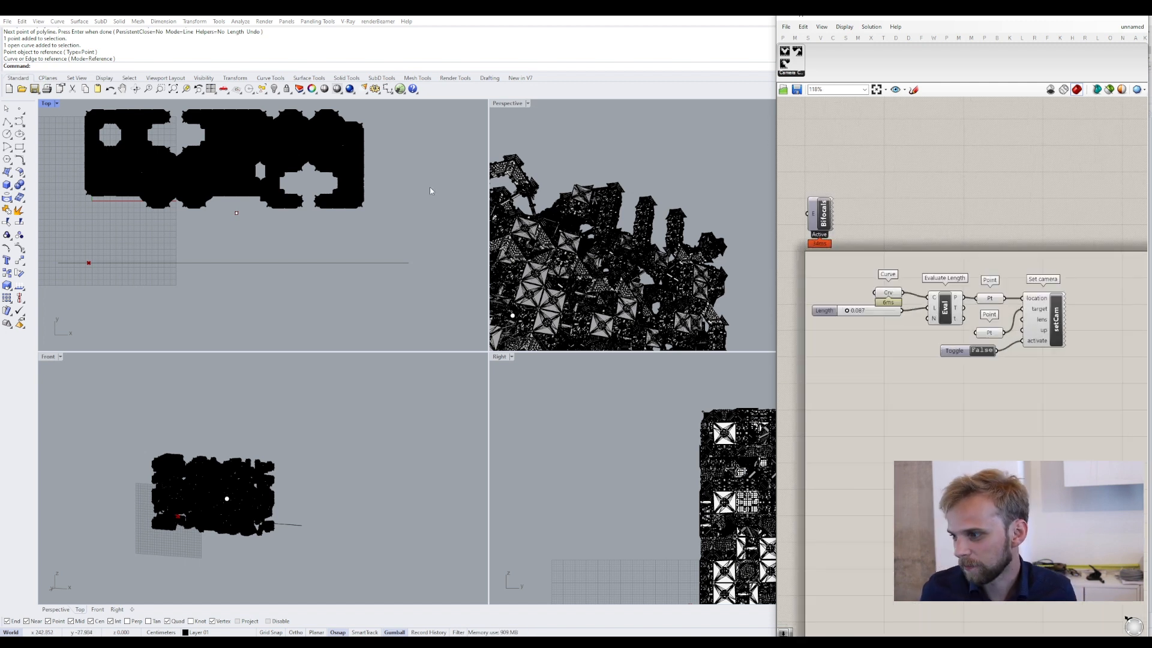
pyautogui.click(502, 105)
pyautogui.doubleClick(507, 103)
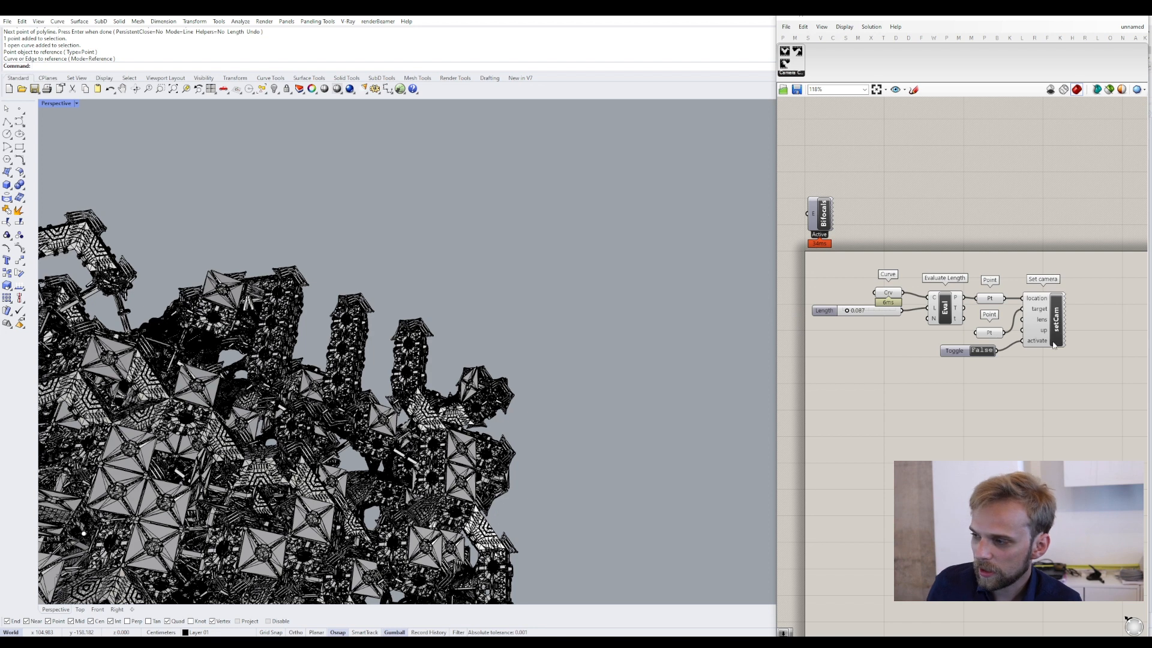
pyautogui.doubleClick(980, 351)
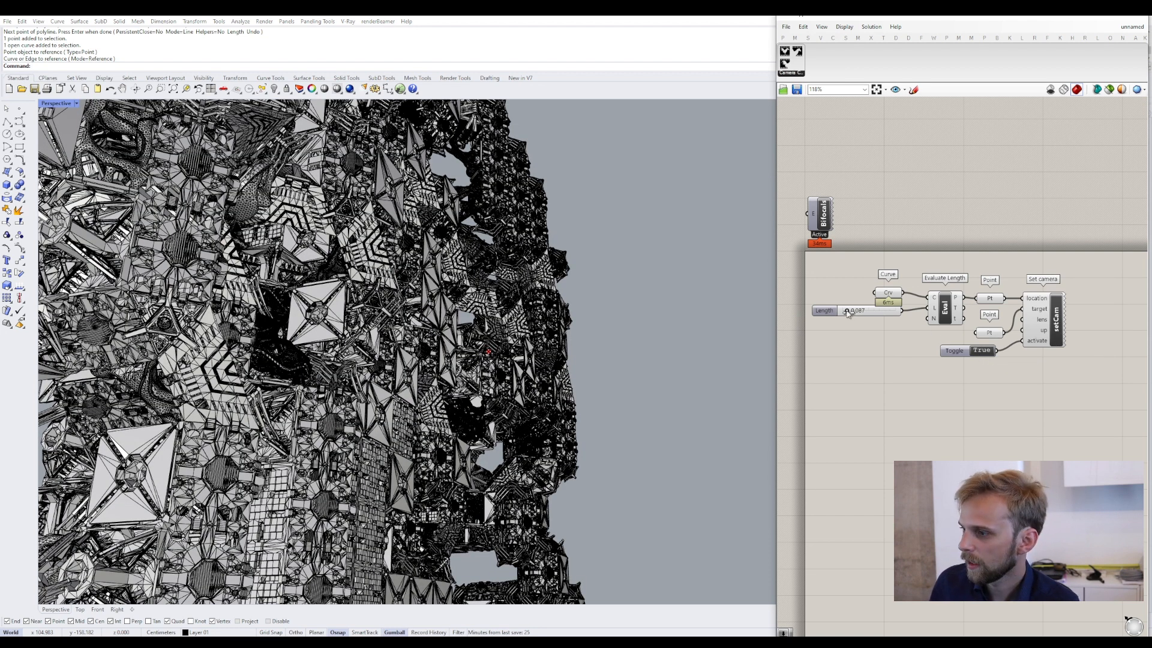
# - Sweep the length slider to preview the camera movement, ending at 0.000, and shift the whole definition slightly lower on the canvas
pyautogui.moveTo(846, 310)
pyautogui.mouseDown()
pyautogui.moveTo(927, 309)
pyautogui.moveTo(840, 331)
pyautogui.mouseUp()
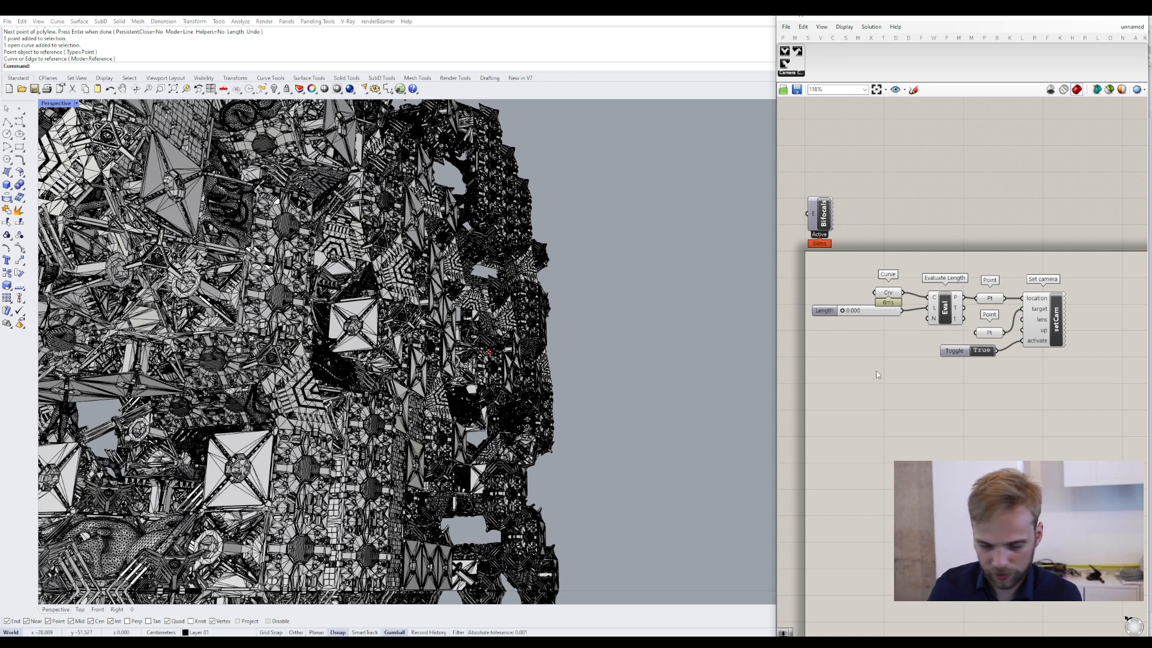
pyautogui.moveTo(1069, 435); pyautogui.dragTo(818, 283)
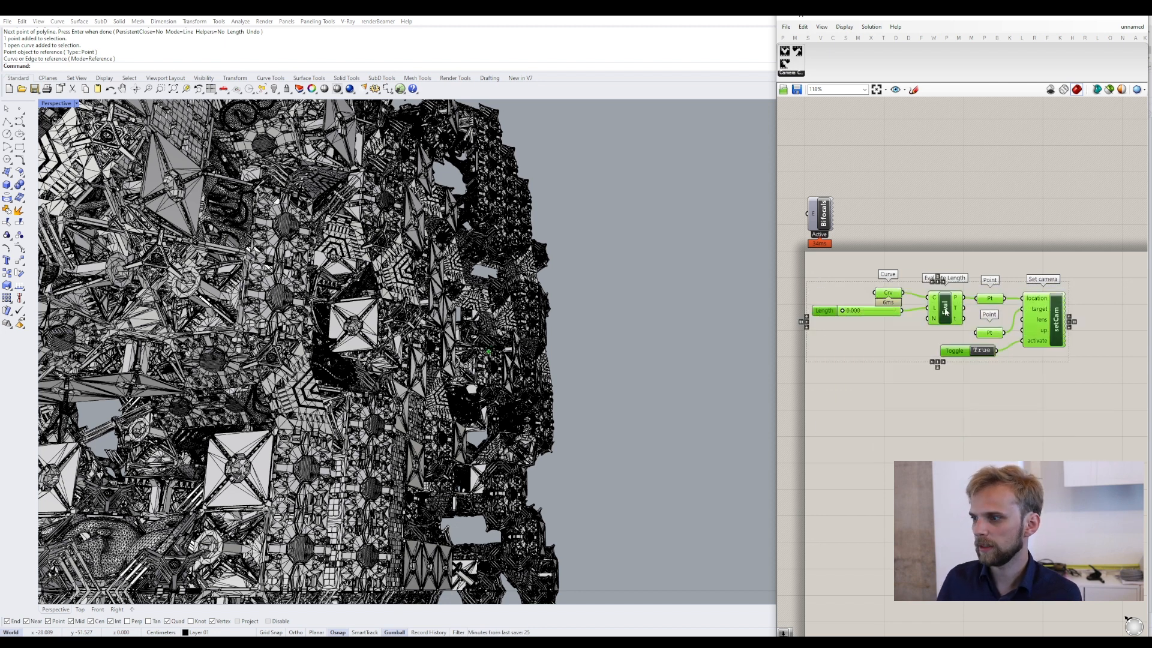
pyautogui.moveTo(952, 309); pyautogui.dragTo(964, 334)
pyautogui.click(941, 220)
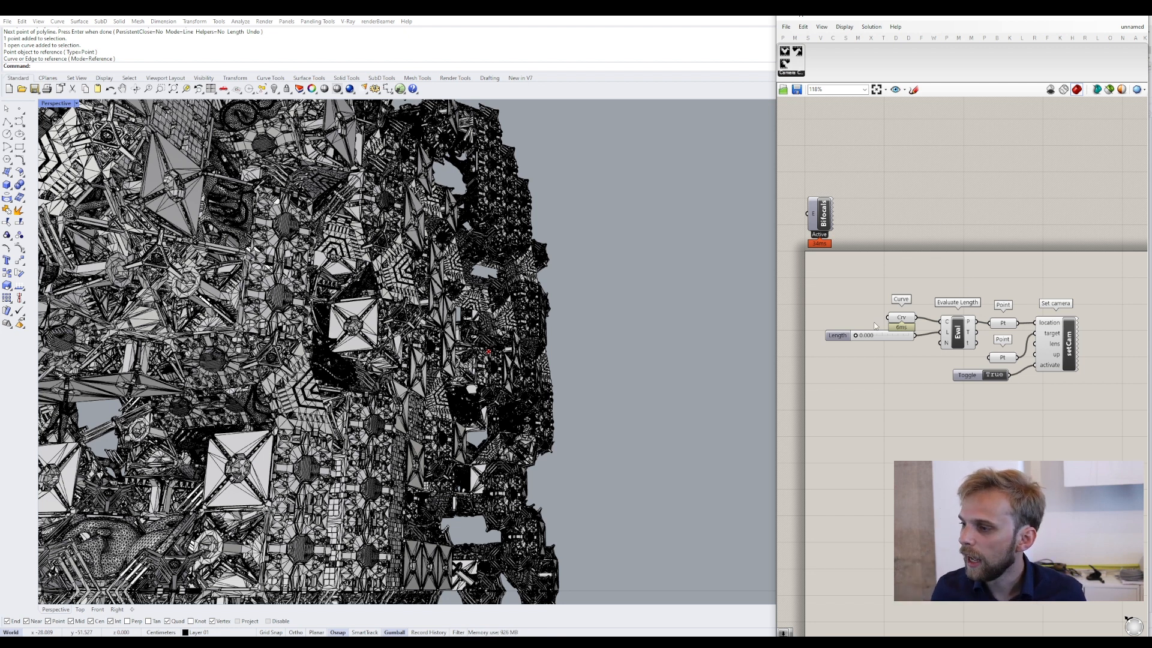
pyautogui.moveTo(856, 336)
pyautogui.mouseDown()
pyautogui.moveTo(909, 341)
pyautogui.moveTo(842, 347)
pyautogui.mouseUp()
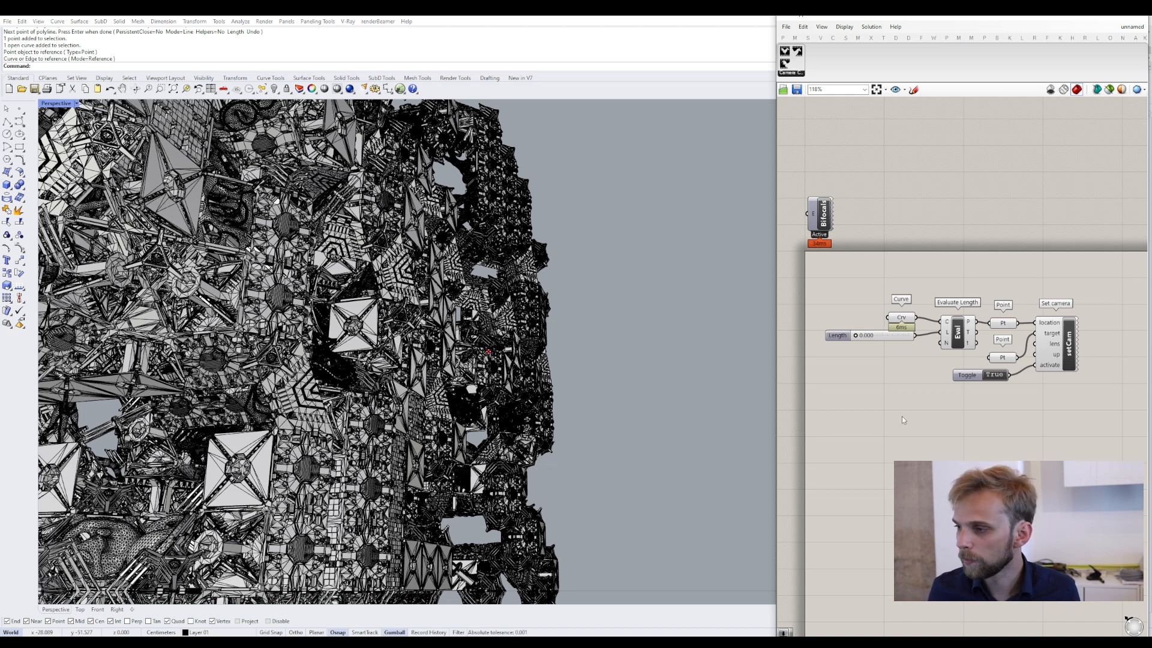
# - Reparameterize the curve input of Evaluate Length
pyautogui.moveTo(947, 325)
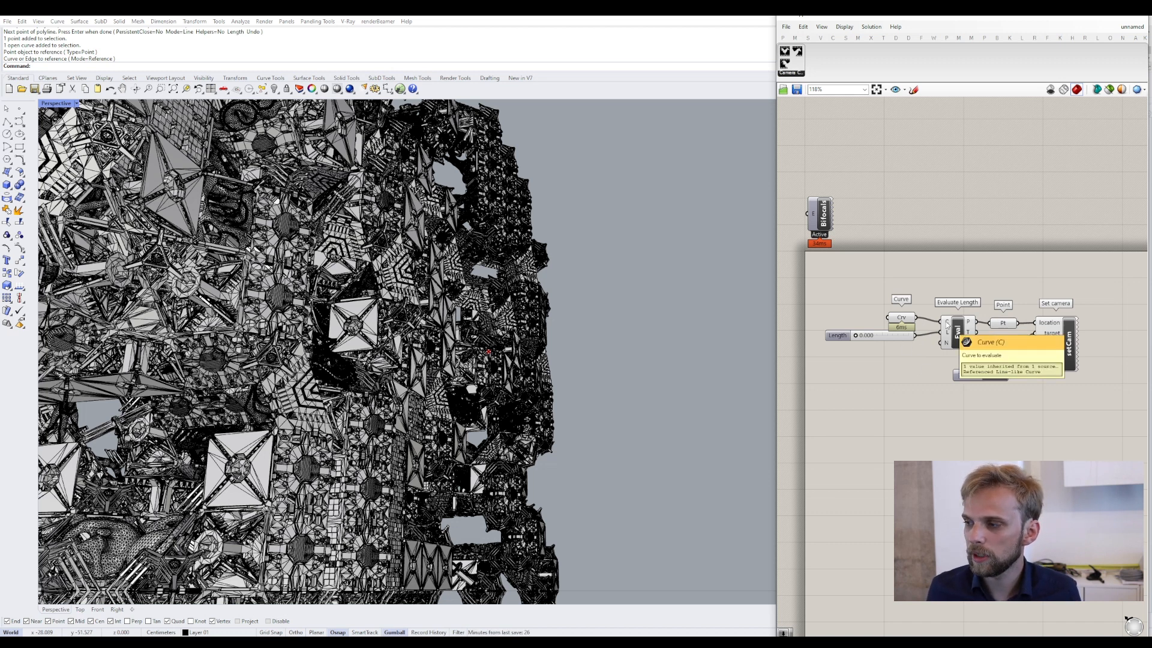
pyautogui.rightClick(947, 324)
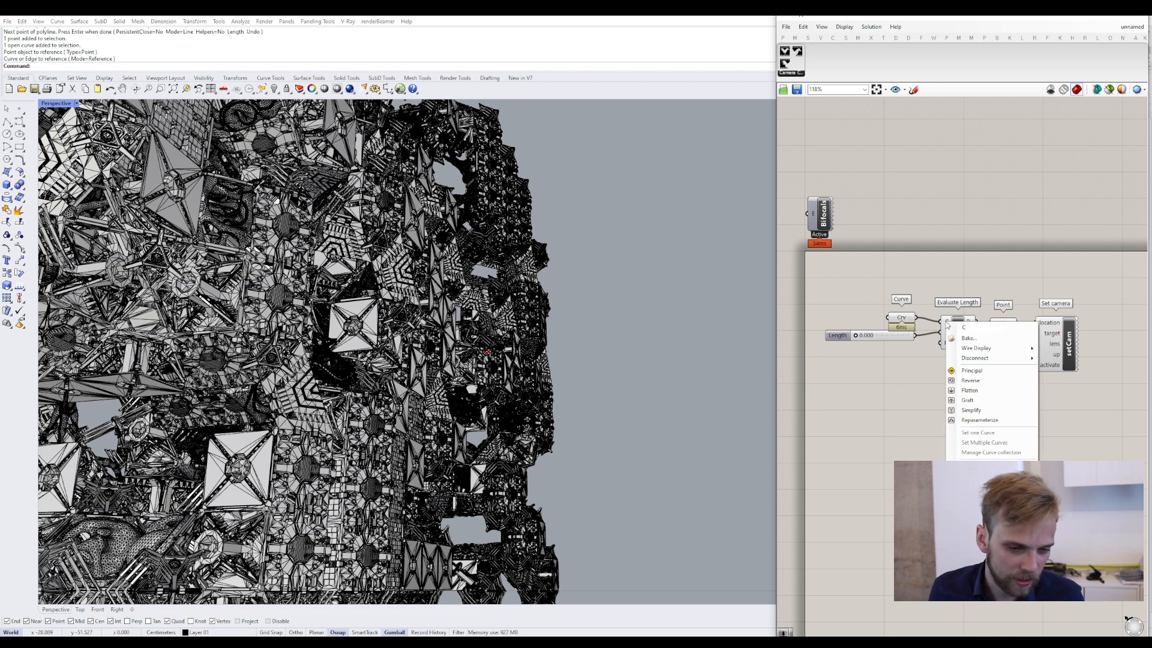
pyautogui.press('Escape')
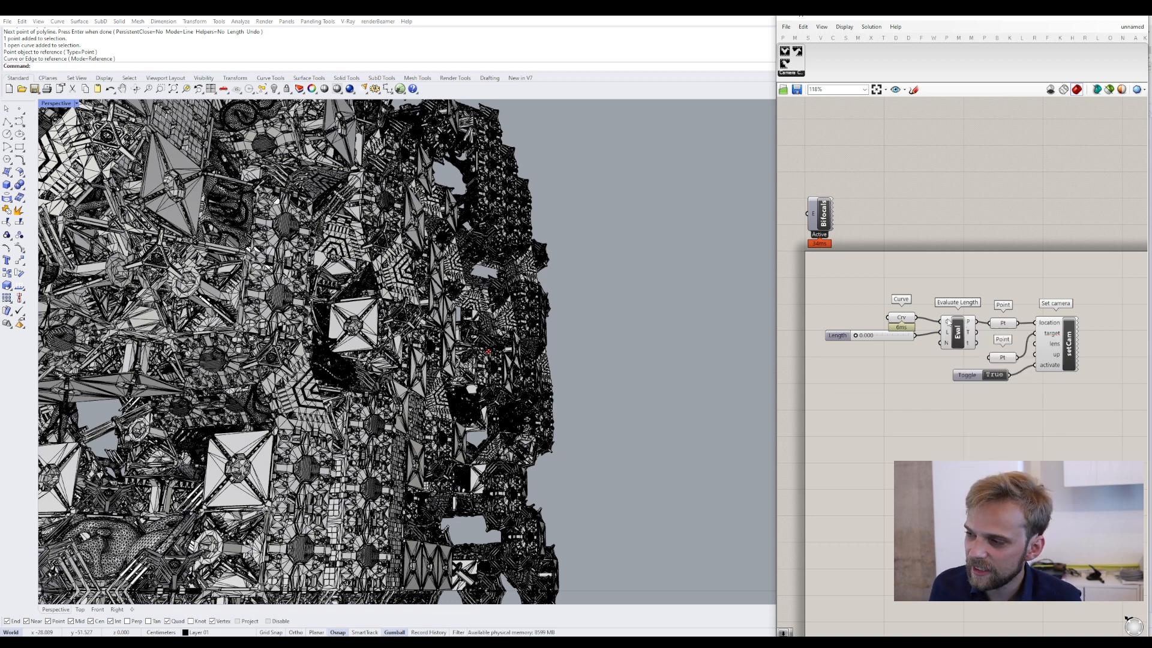
pyautogui.moveTo(949, 323)
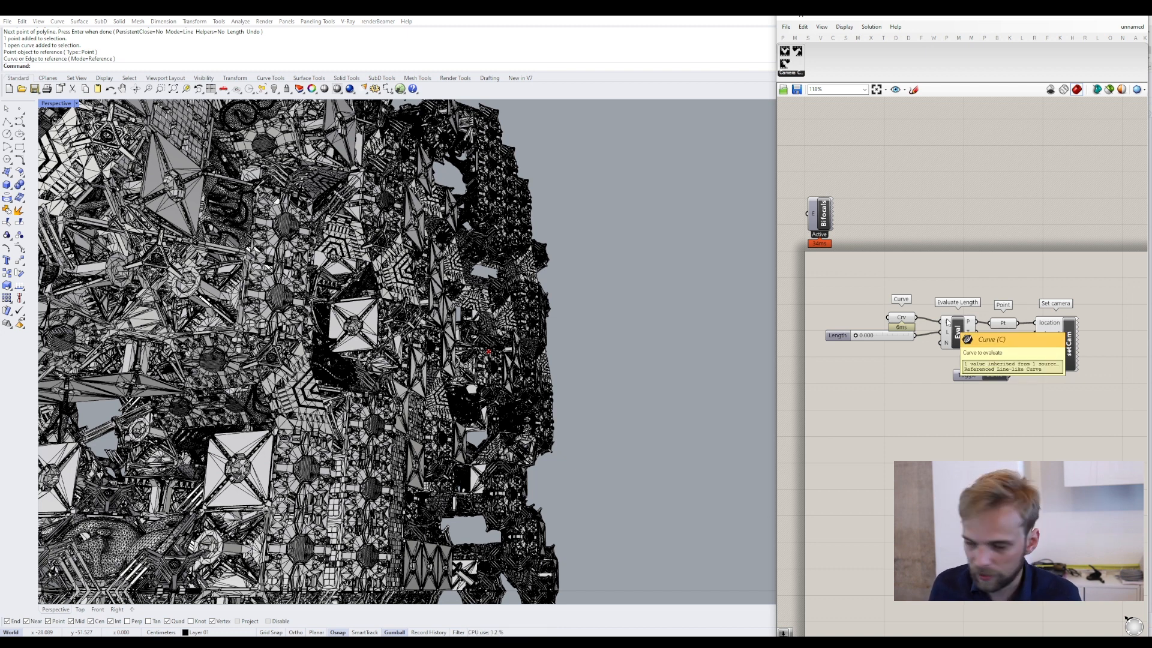
pyautogui.rightClick(948, 322)
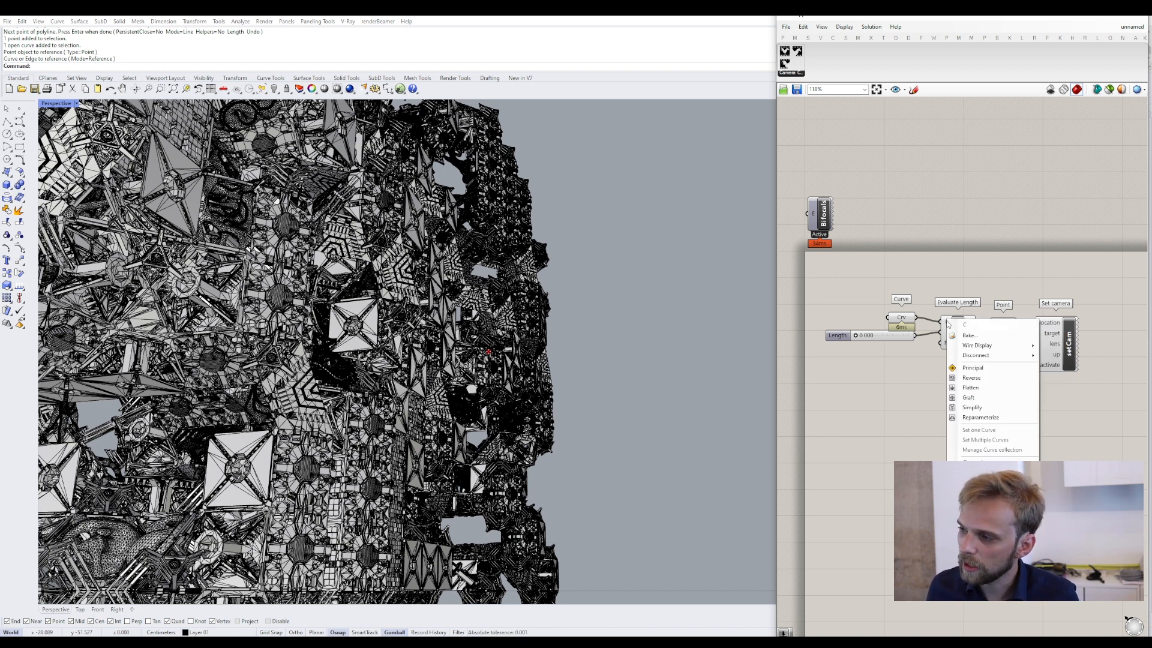
pyautogui.click(975, 418)
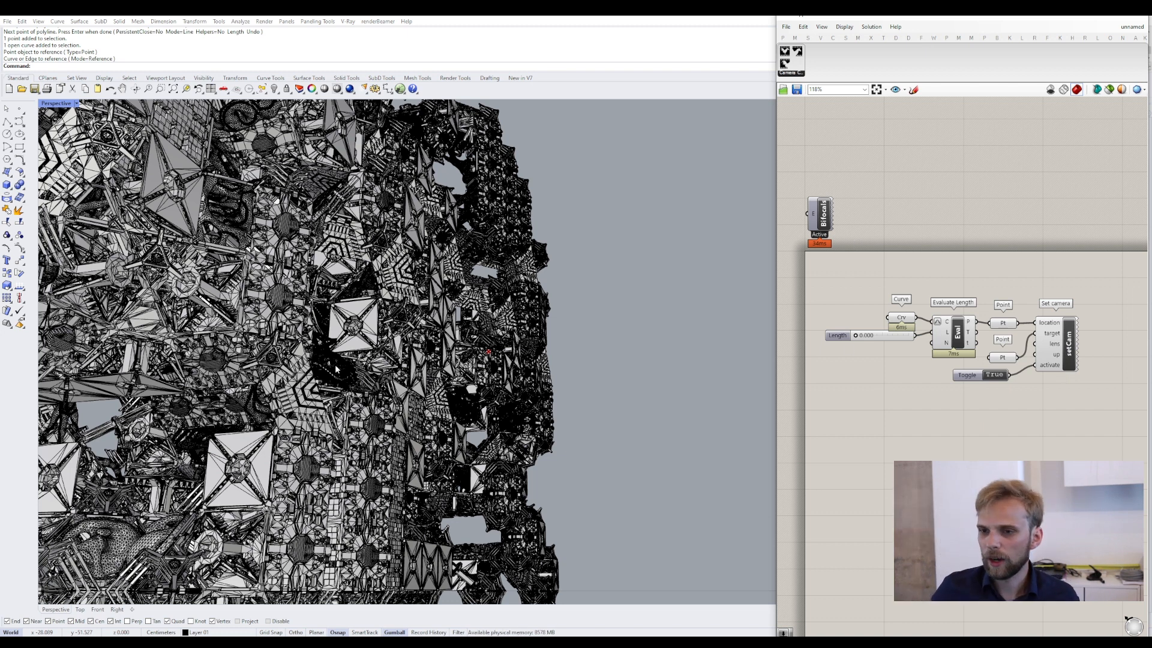
# - Turn off mesh wires in the Perspective viewport's Shaded display settings, moving the Grasshopper window aside to reach them and docking it again
pyautogui.moveTo(972, 18); pyautogui.dragTo(707, 109)
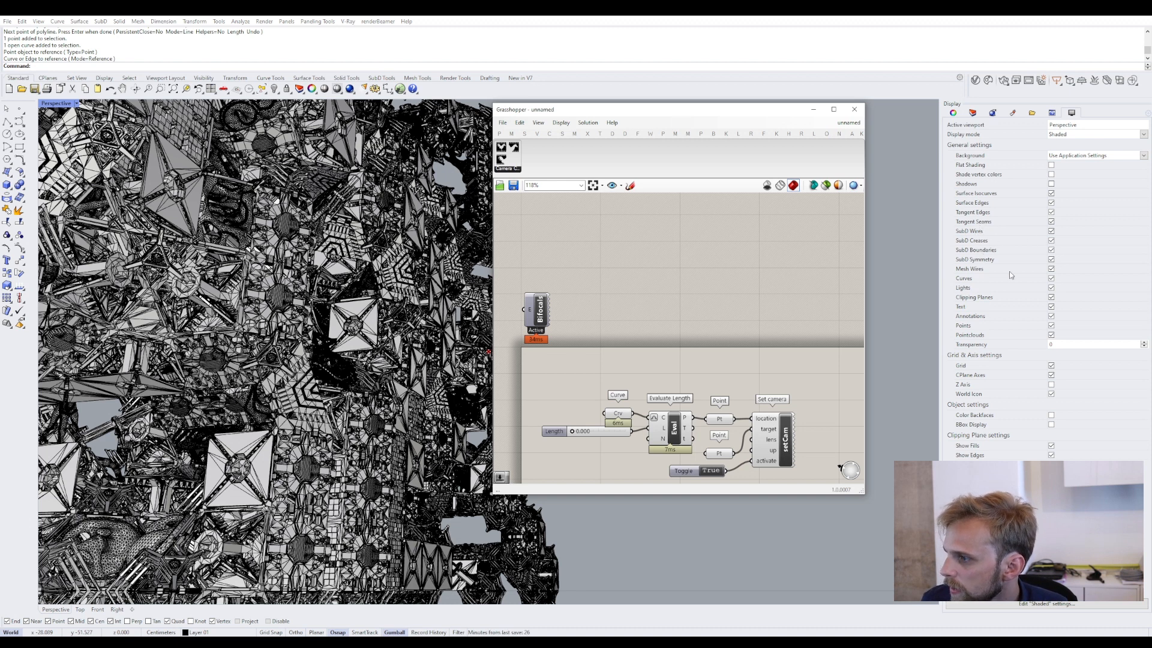
pyautogui.click(1051, 269)
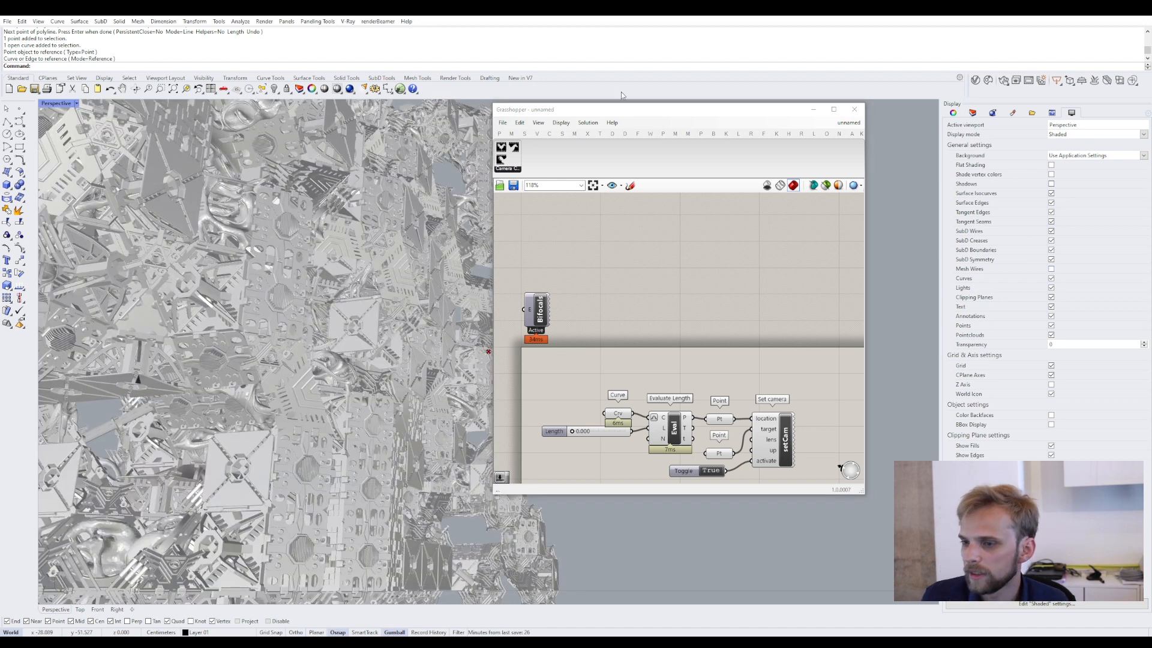
pyautogui.moveTo(635, 111); pyautogui.dragTo(1151, 178)
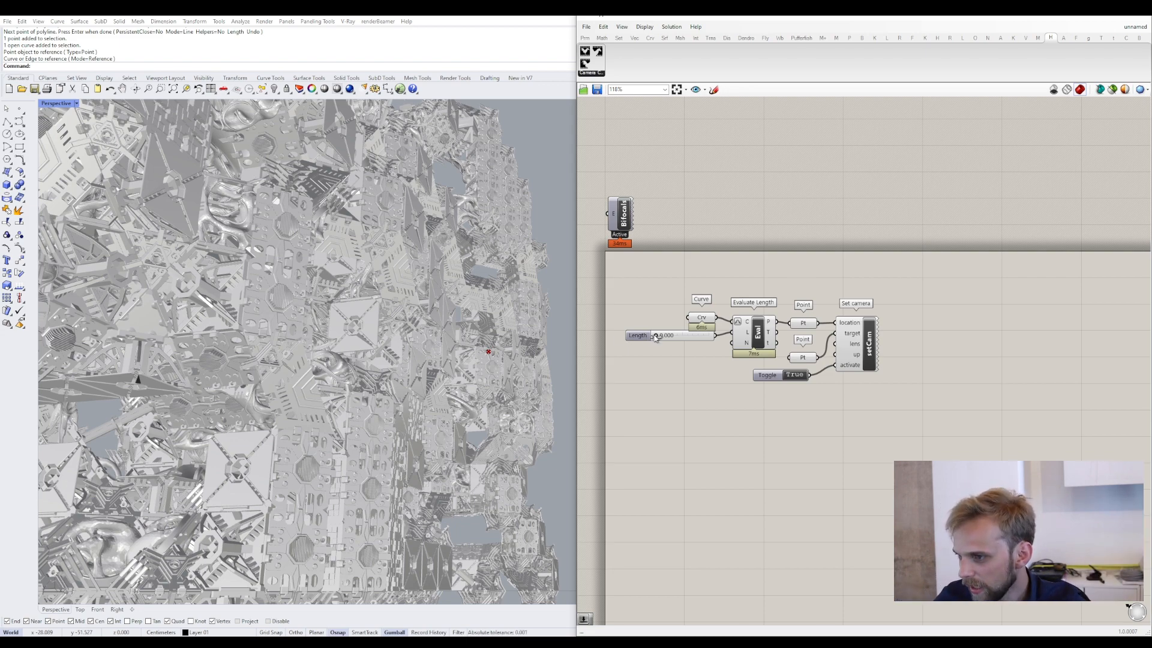
# - Sweep the length slider to preview the camera in the shaded view, ending at 0.000, and narrow the Grasshopper window
pyautogui.moveTo(656, 335)
pyautogui.mouseDown()
pyautogui.moveTo(706, 339)
pyautogui.moveTo(646, 348)
pyautogui.mouseUp()
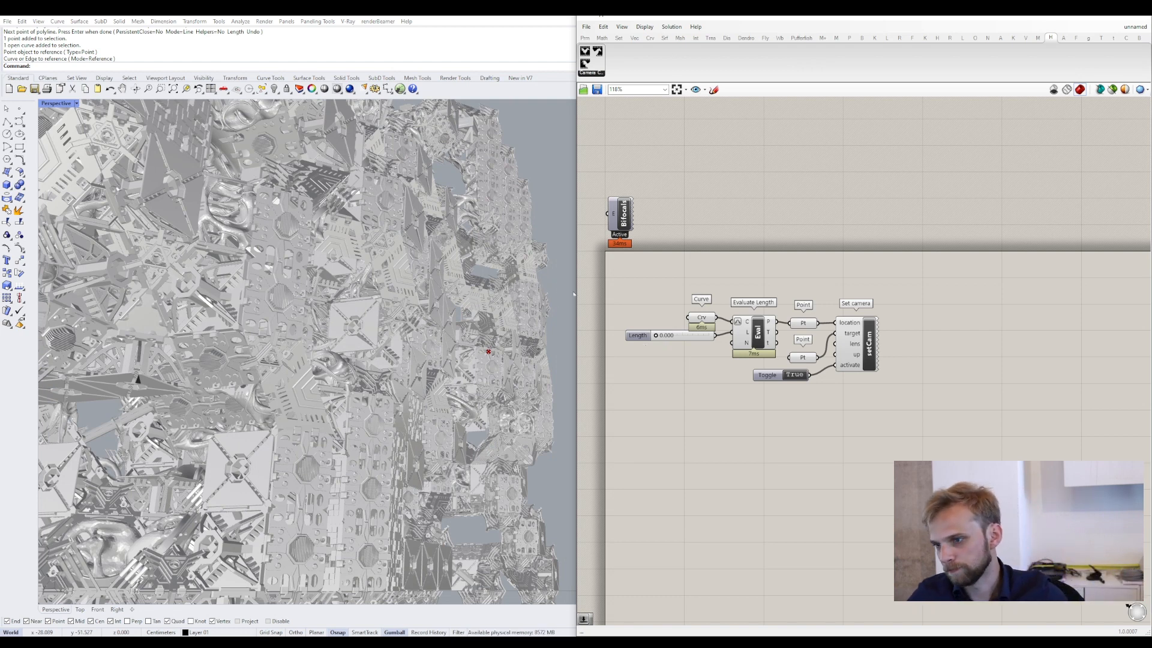
pyautogui.moveTo(586, 294); pyautogui.dragTo(683, 297)
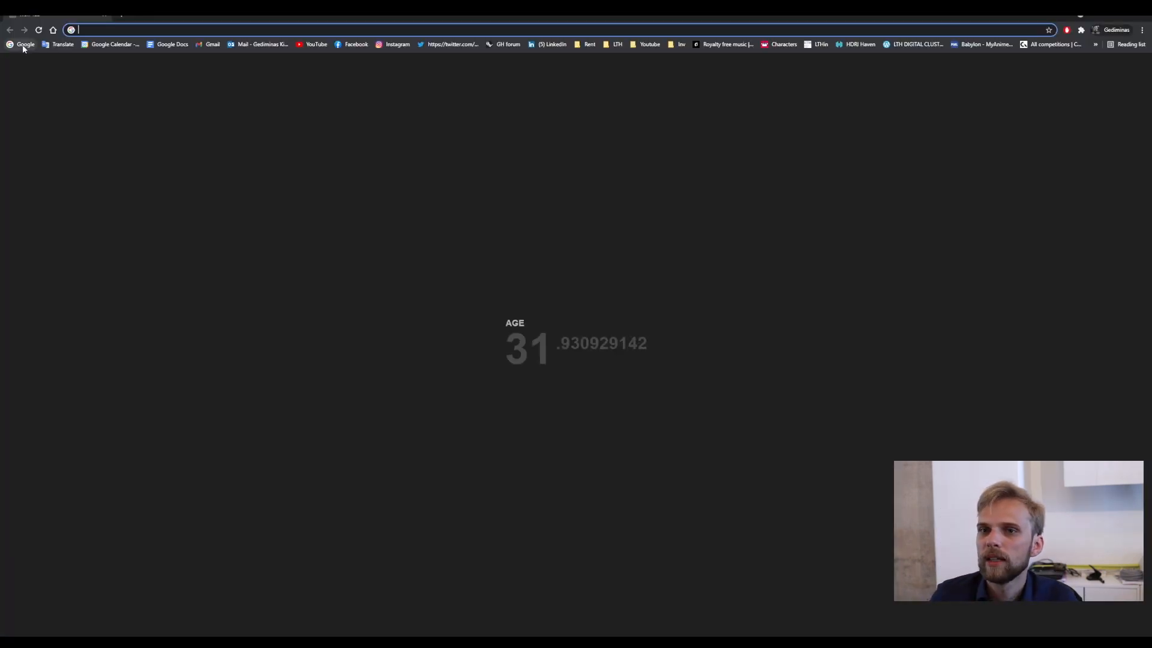
# - Switch to the web browser and search Google for "camera movement types"
pyautogui.click(24, 45)
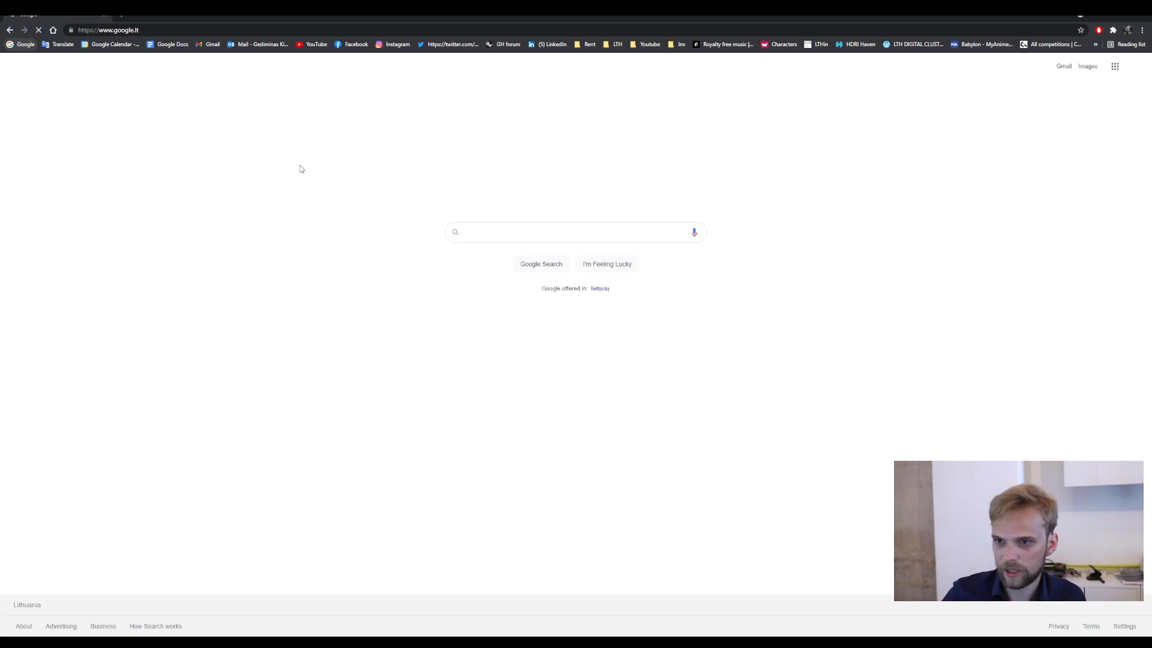
pyautogui.write('camera ')
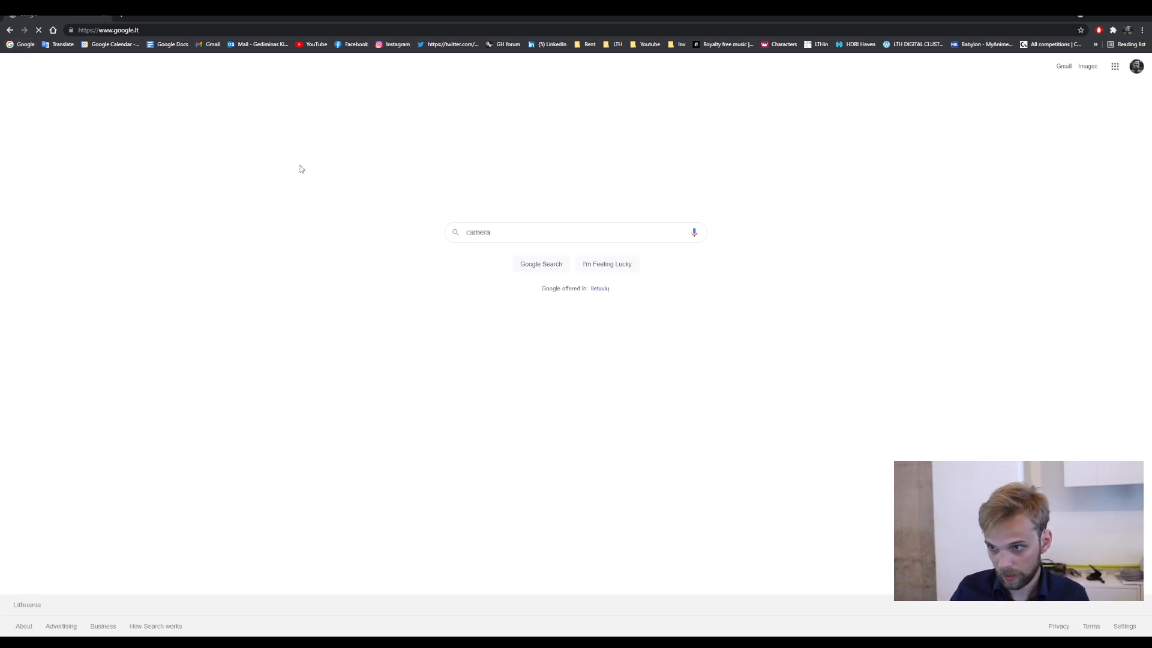
pyautogui.write('movement ')
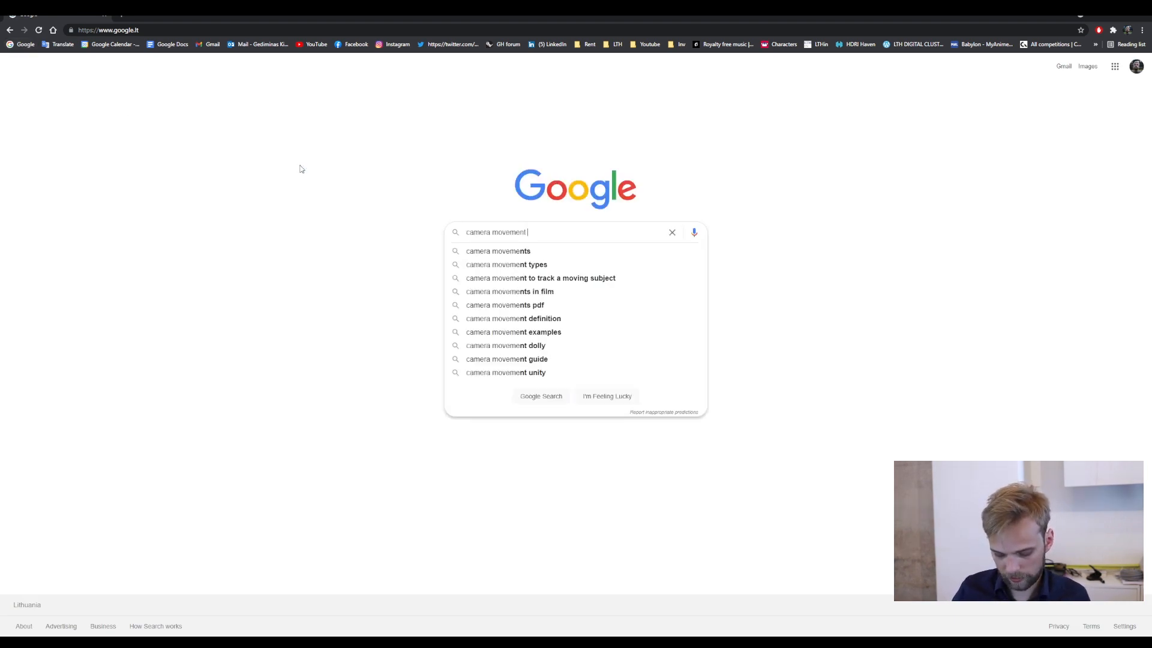
pyautogui.write('types')
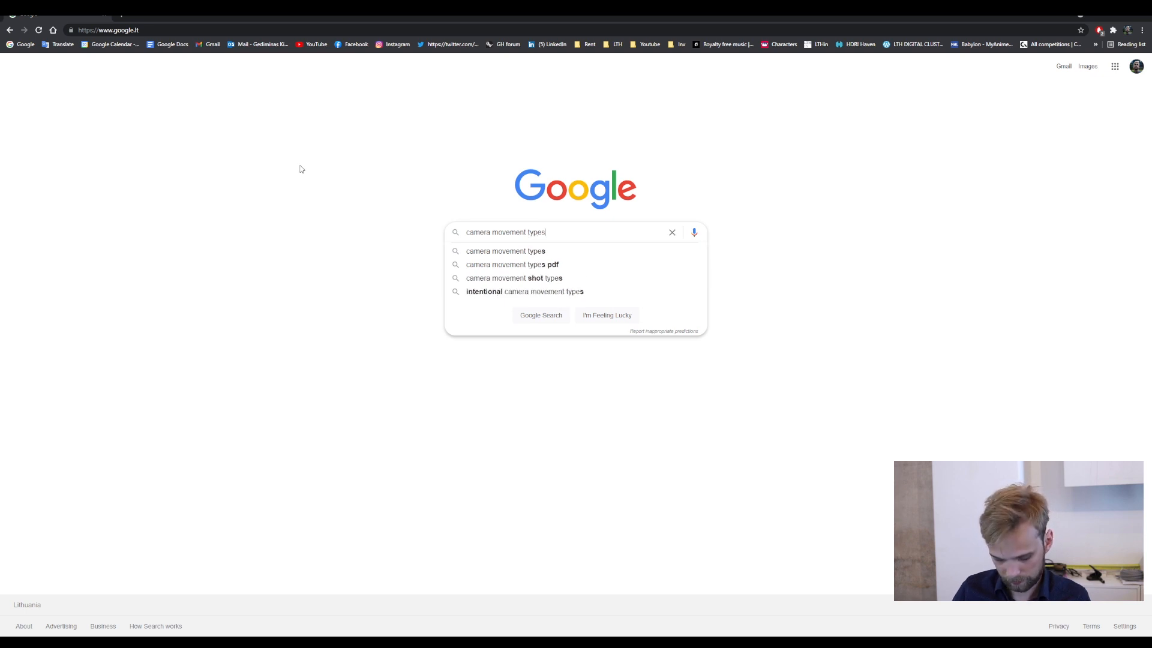
pyautogui.press('Return')
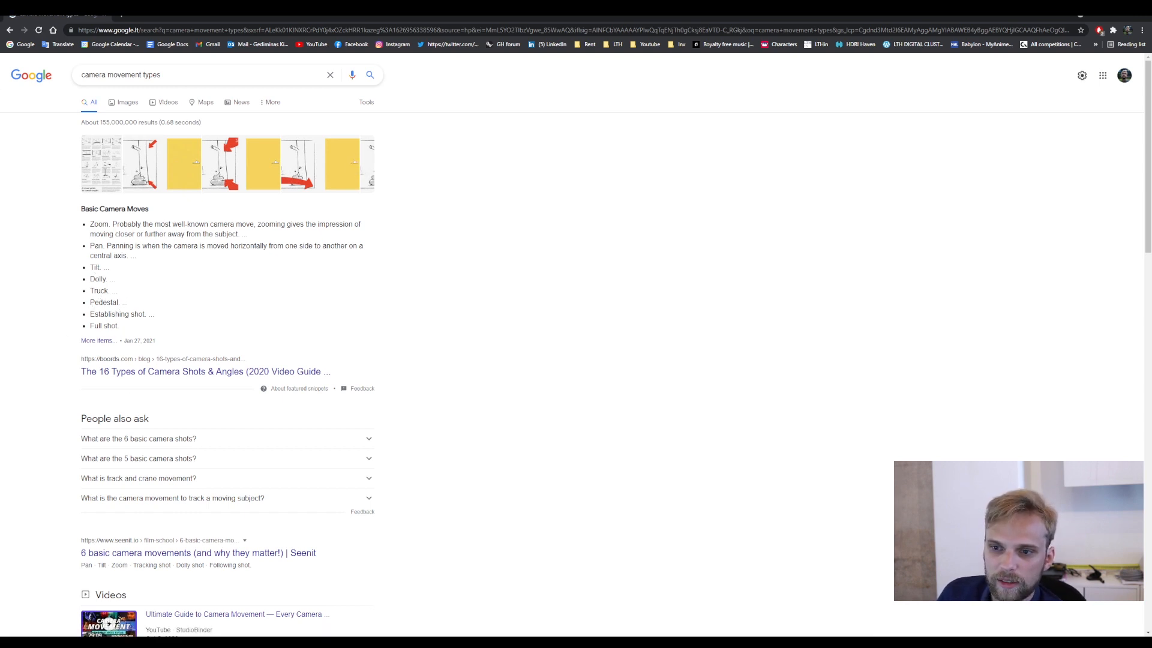
# - Examine the Camera Movement Guide picture among the image results, and return to Rhino
pyautogui.click(128, 106)
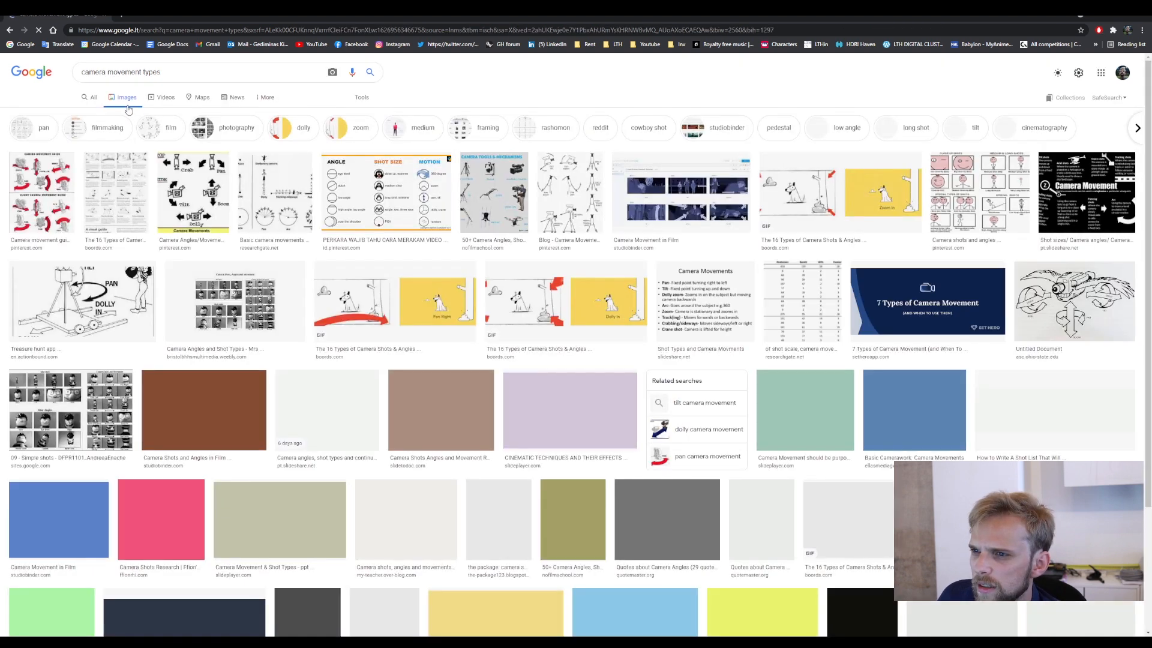
pyautogui.click(57, 196)
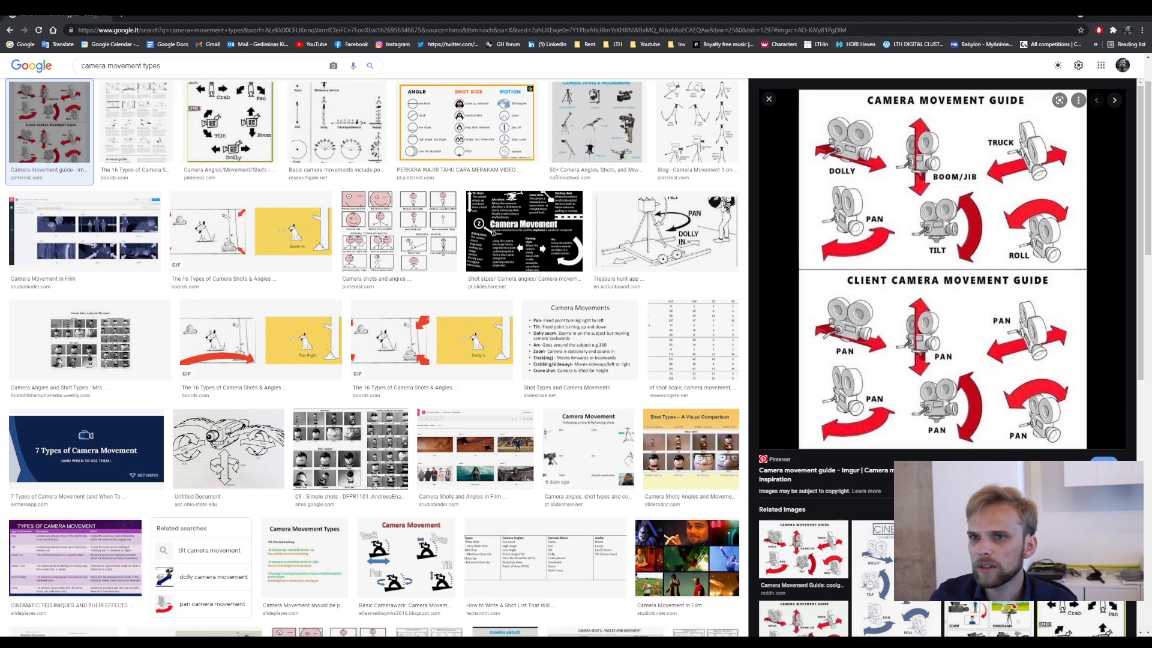
pyautogui.click(1101, 18)
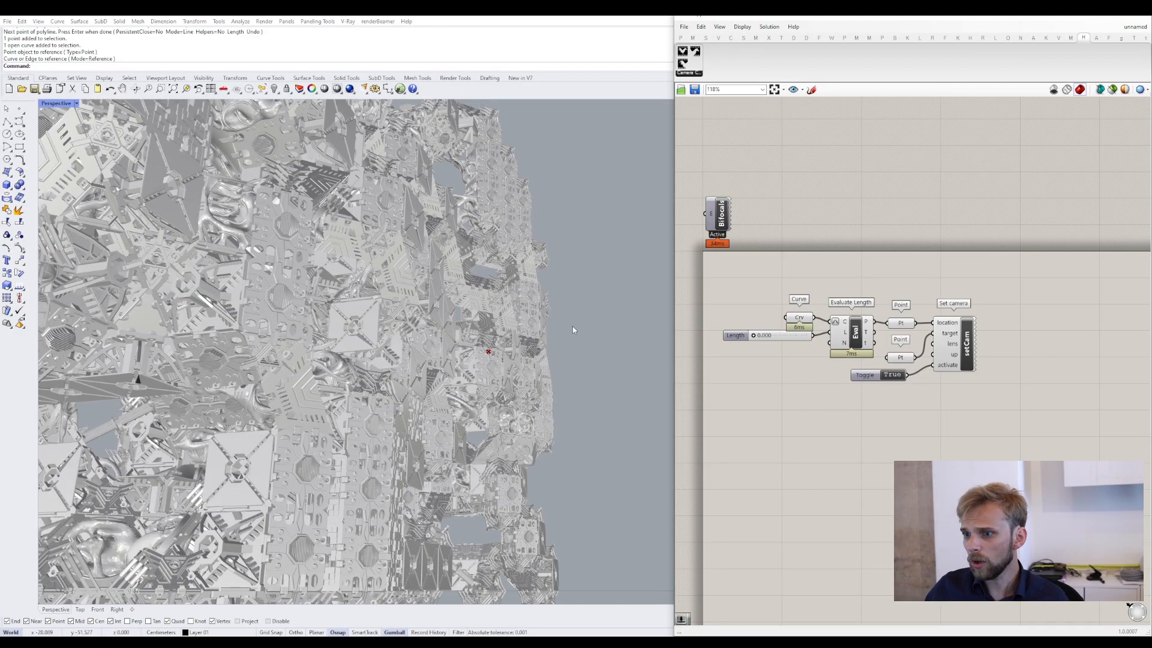
# - Move the camera target point next to the start of the camera curve
pyautogui.moveTo(564, 309); pyautogui.dragTo(397, 391, button='right')
pyautogui.scroll(3, 434, 337)
pyautogui.click(439, 328)
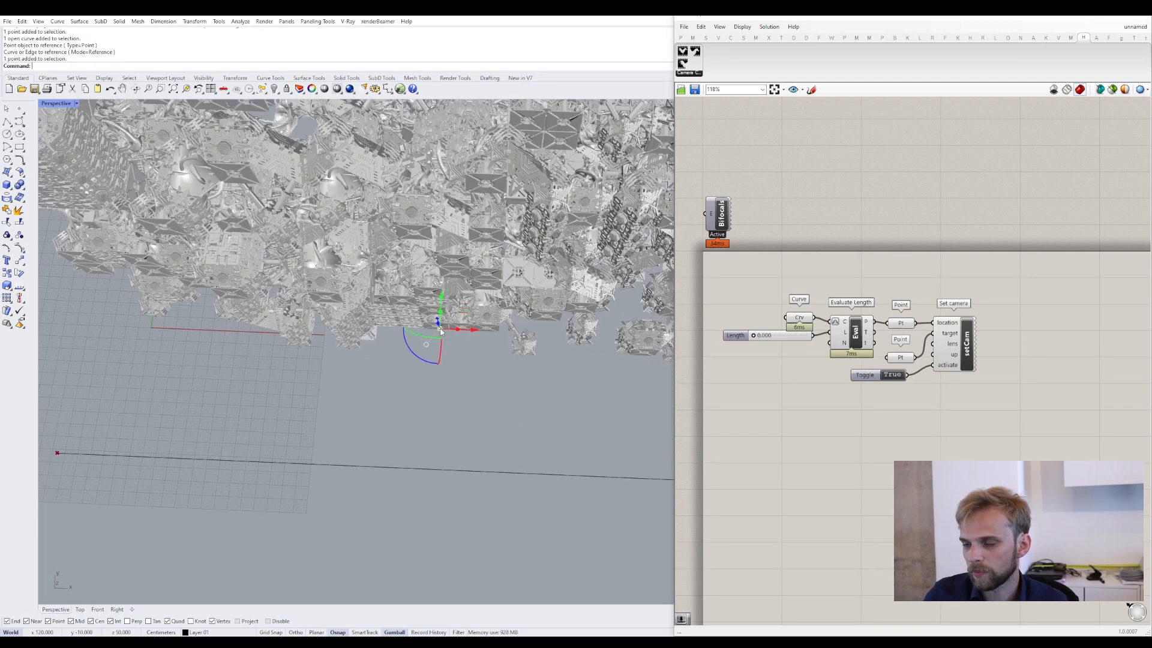
pyautogui.scroll(-2, 463, 312)
pyautogui.press('Escape')
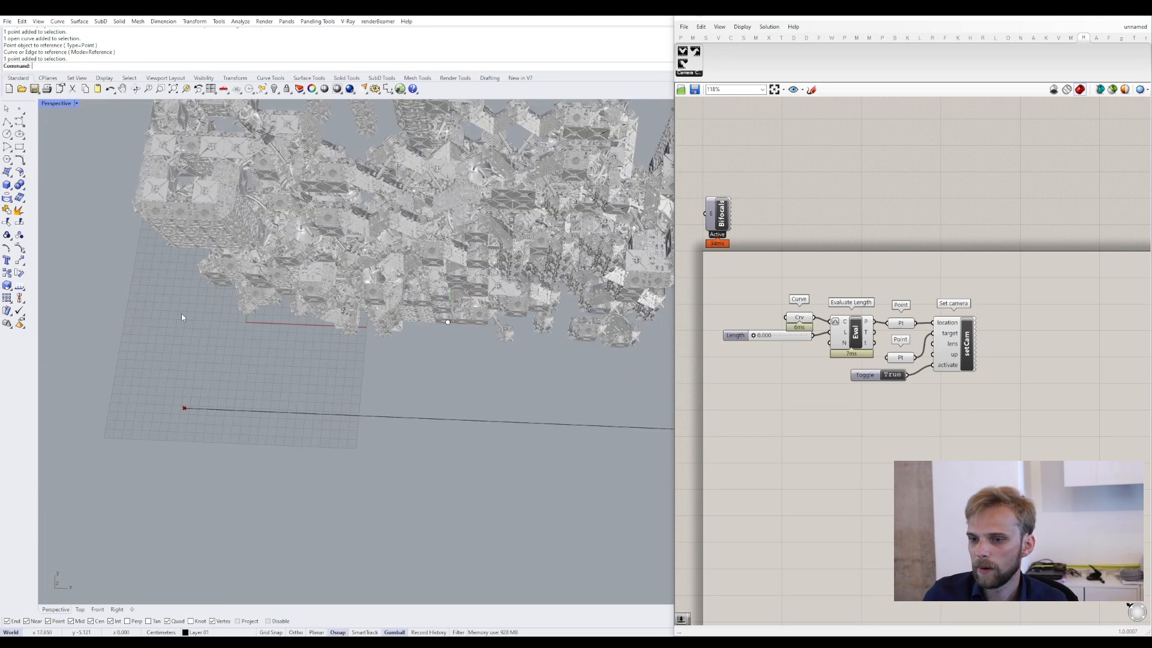
pyautogui.moveTo(299, 368)
pyautogui.mouseDown(button='right')
pyautogui.moveTo(301, 306)
pyautogui.moveTo(305, 346)
pyautogui.mouseUp(button='right')
pyautogui.click(447, 325)
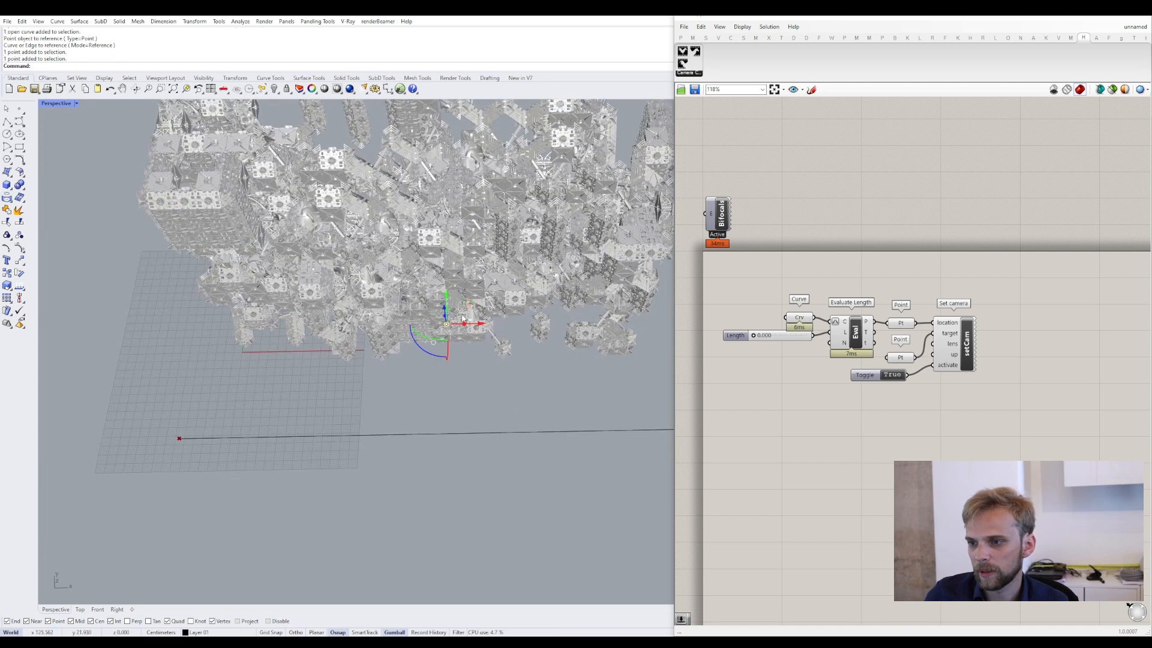
pyautogui.moveTo(447, 319); pyautogui.dragTo(206, 388)
pyautogui.click(360, 384)
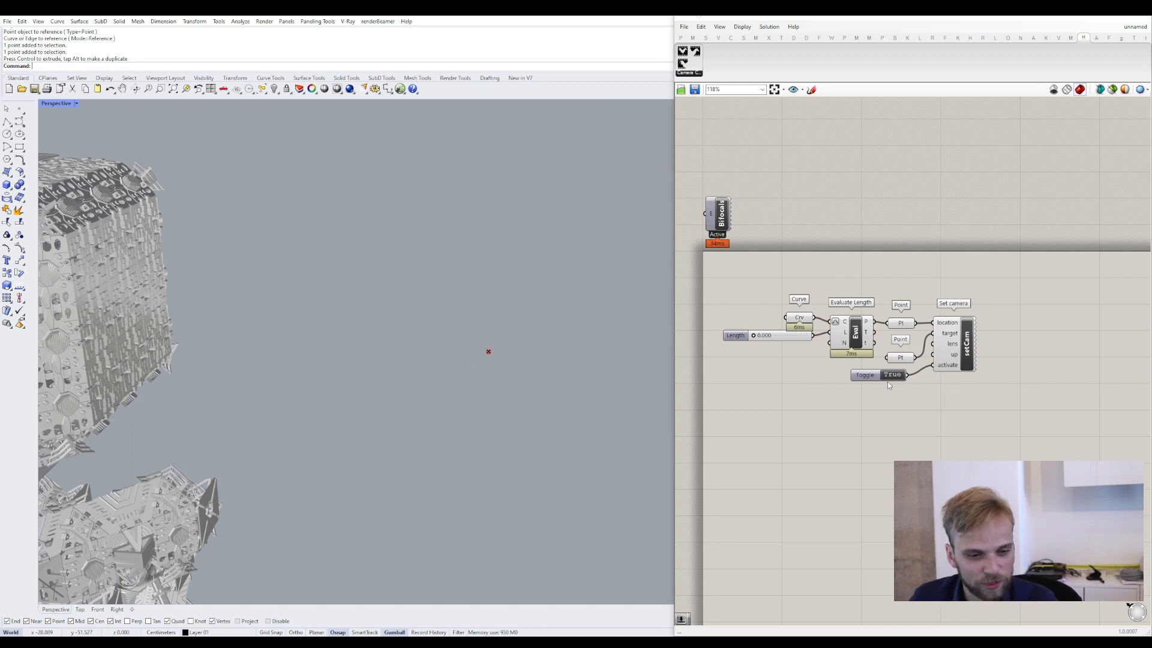
# - Set the camera toggle to False and delete the target point in the Perspective viewport
pyautogui.click(892, 375)
pyautogui.moveTo(485, 360); pyautogui.dragTo(420, 402, button='right')
pyautogui.click(453, 352)
pyautogui.moveTo(451, 367); pyautogui.dragTo(415, 305, button='right')
pyautogui.press('Delete')
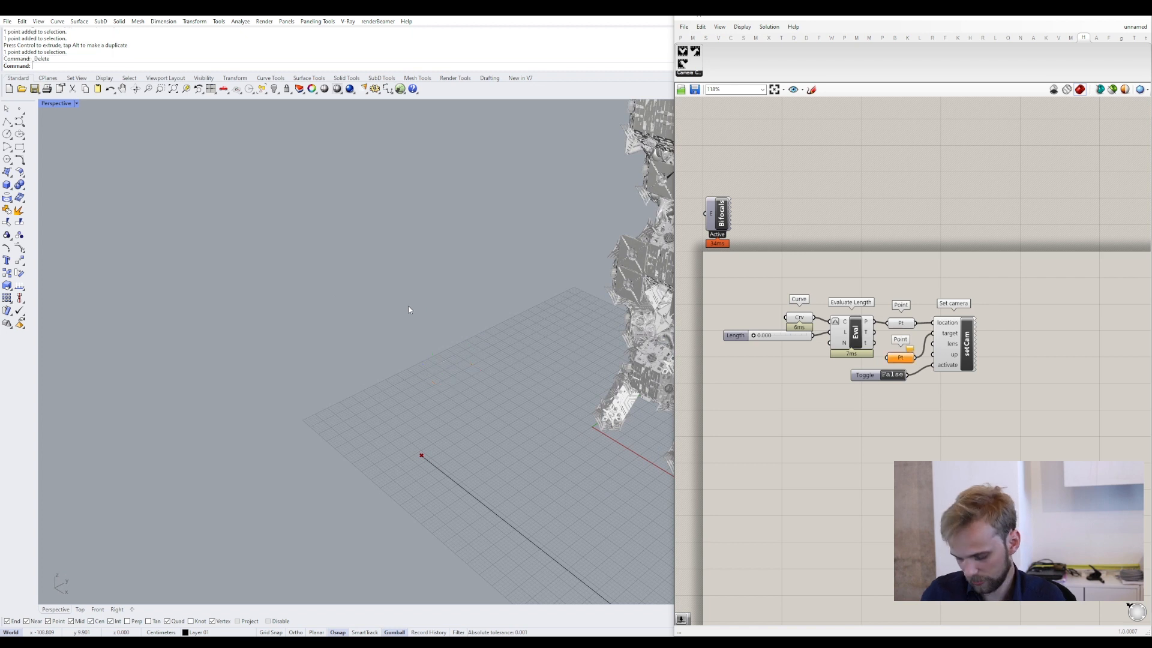
# - Place a single point on the grid beside the camera curve's start
pyautogui.click(20, 109)
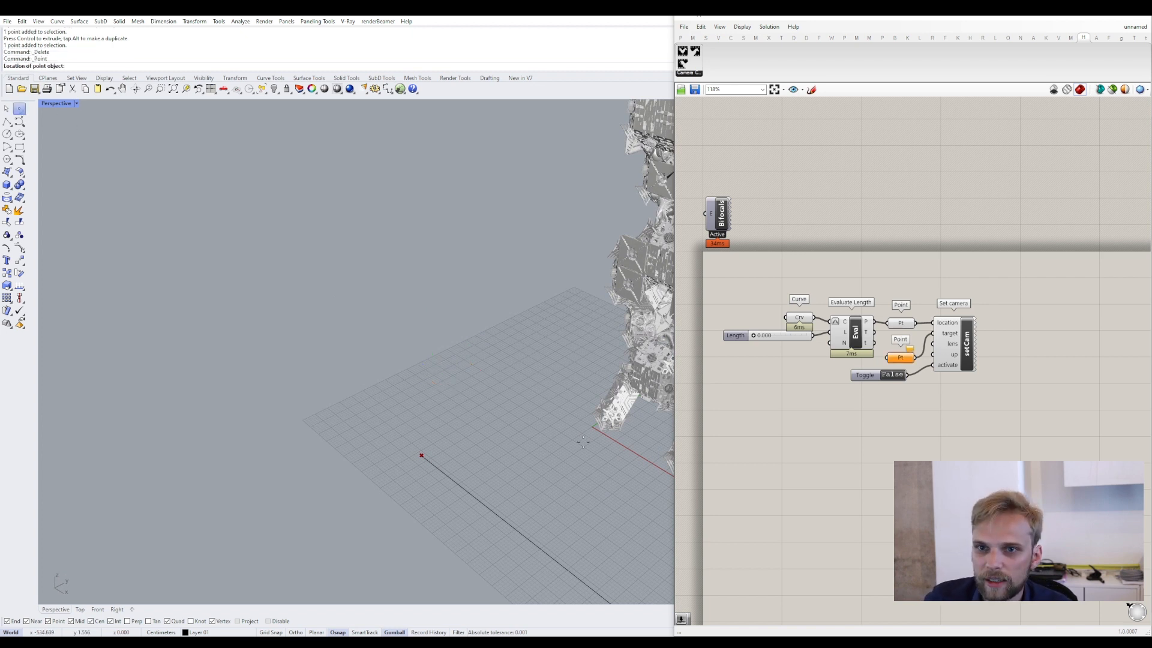
pyautogui.click(448, 438)
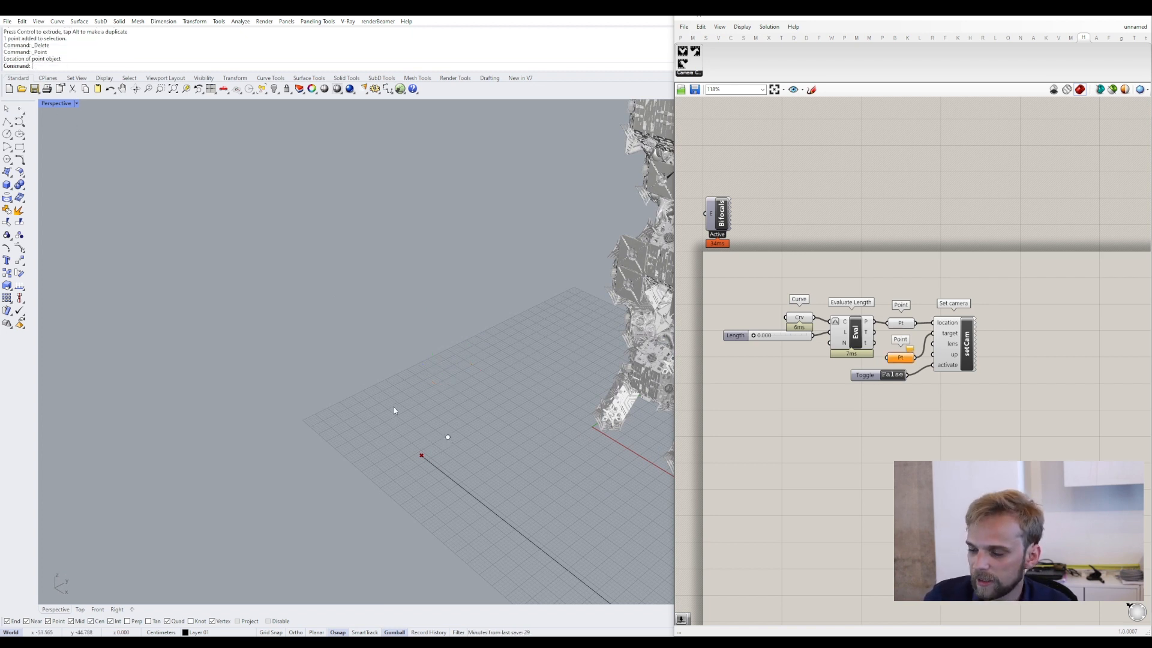
pyautogui.moveTo(467, 448); pyautogui.dragTo(466, 447)
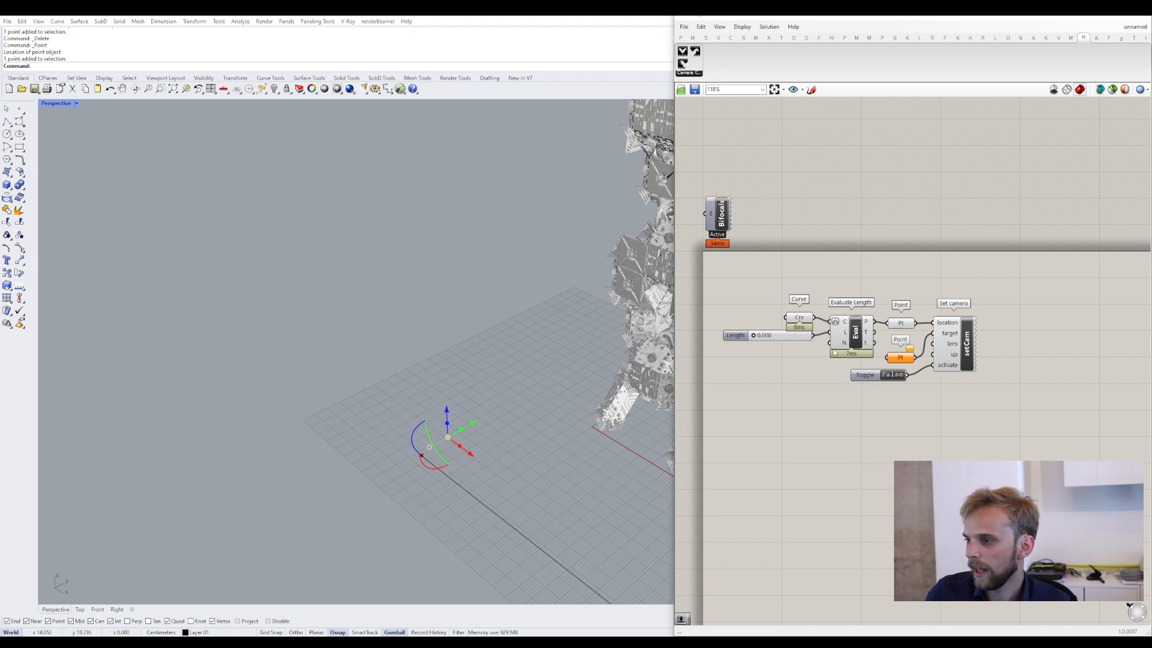
# - Move the toggle below the definition and delete the point just placed beside the camera curve
pyautogui.moveTo(871, 375); pyautogui.dragTo(750, 295)
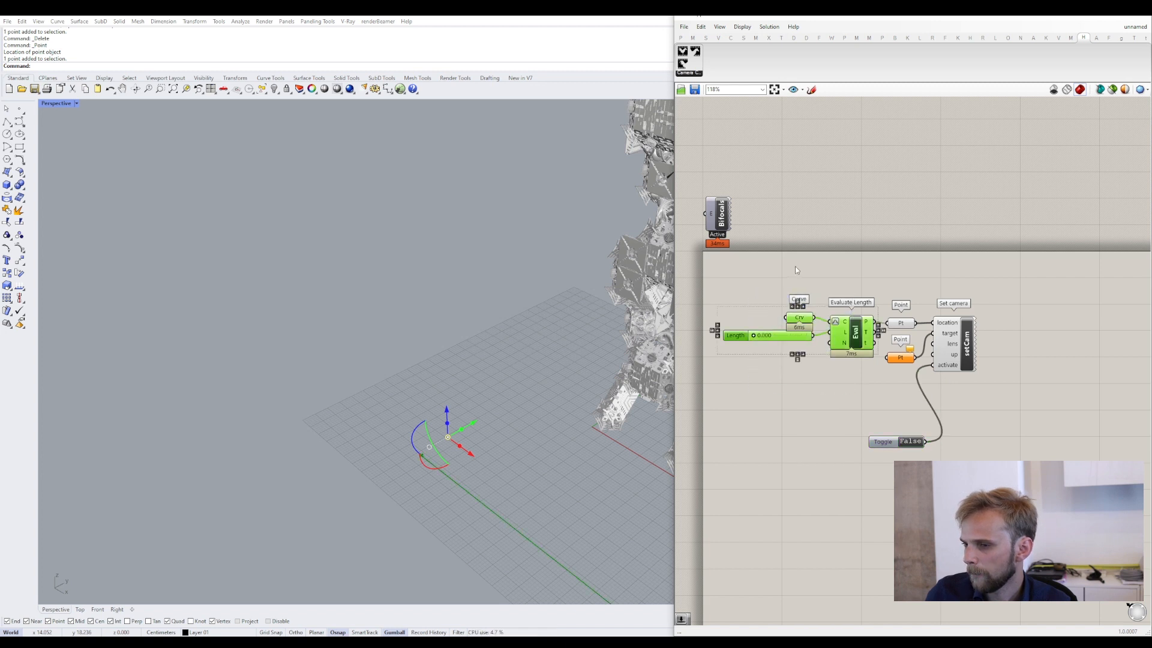
pyautogui.click(794, 265)
pyautogui.click(540, 472)
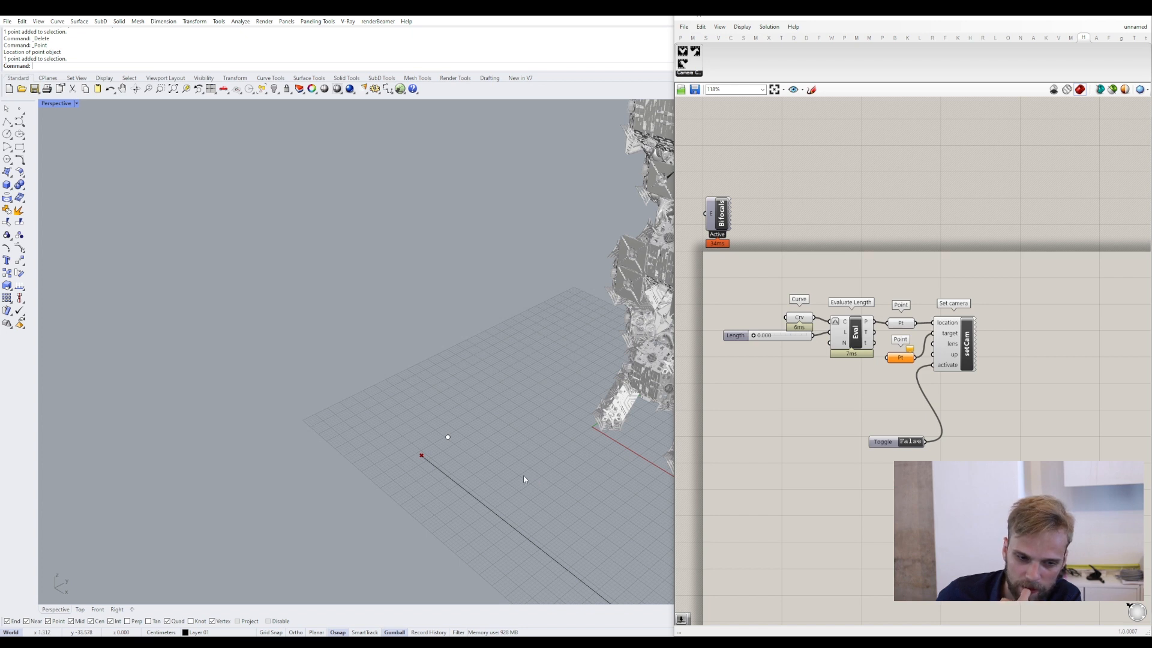
pyautogui.press('Delete')
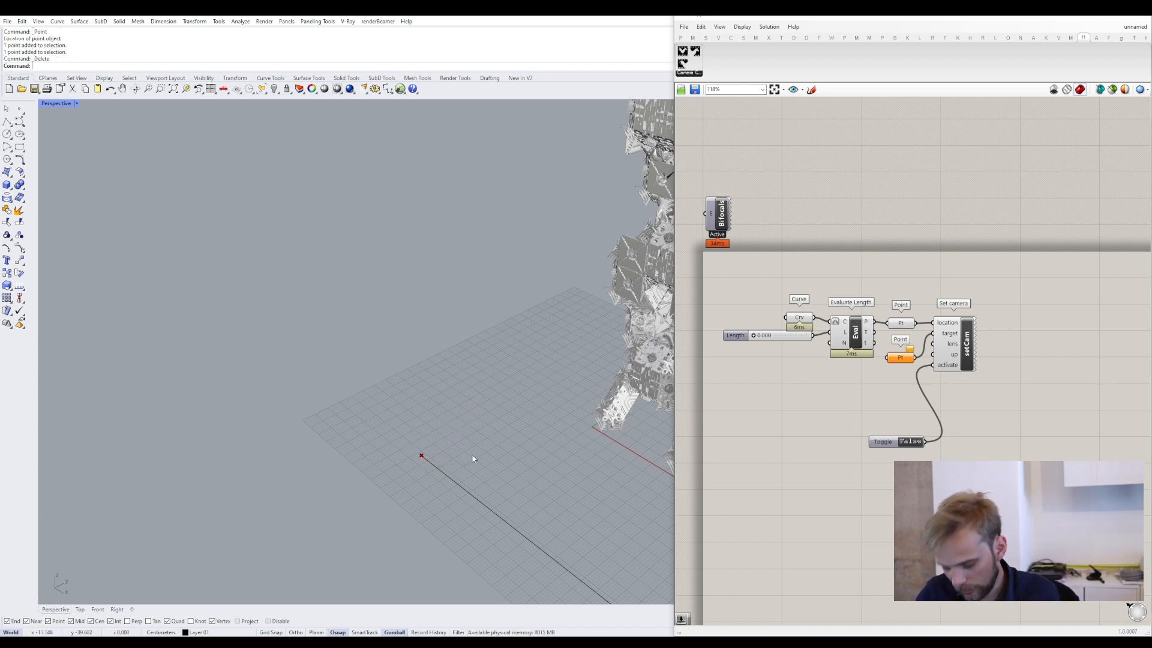
# - Draw a short one-segment polyline from the camera curve's start point, heading across the grid towards the model side
pyautogui.click(7, 121)
pyautogui.click(421, 455)
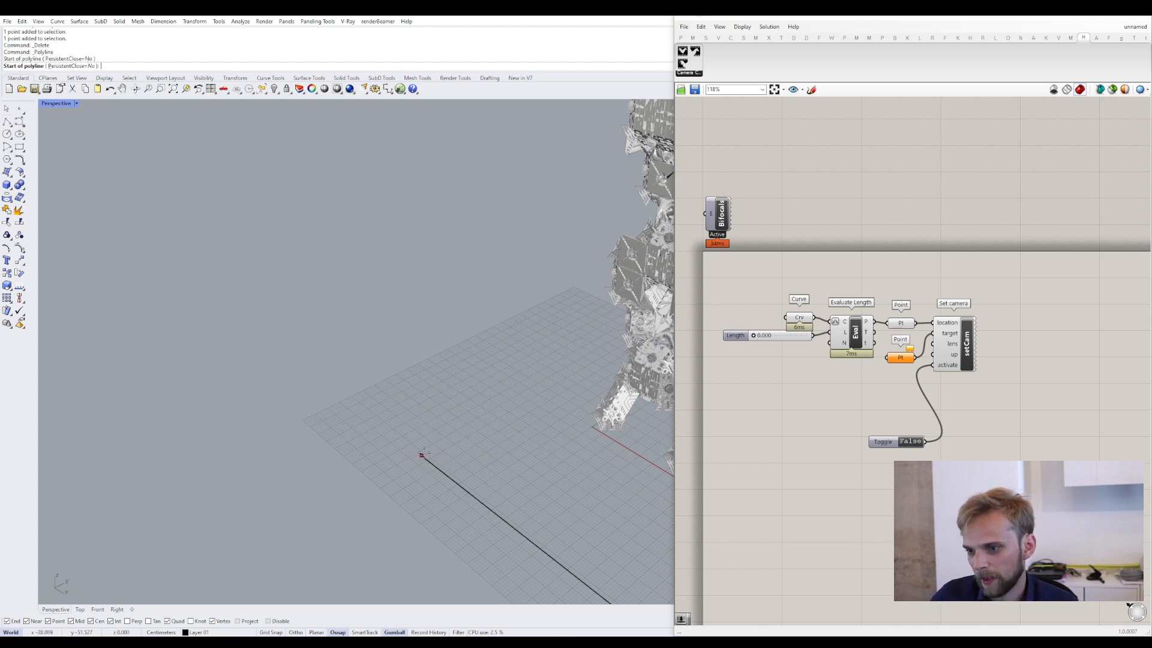
pyautogui.click(468, 429)
pyautogui.press('Return')
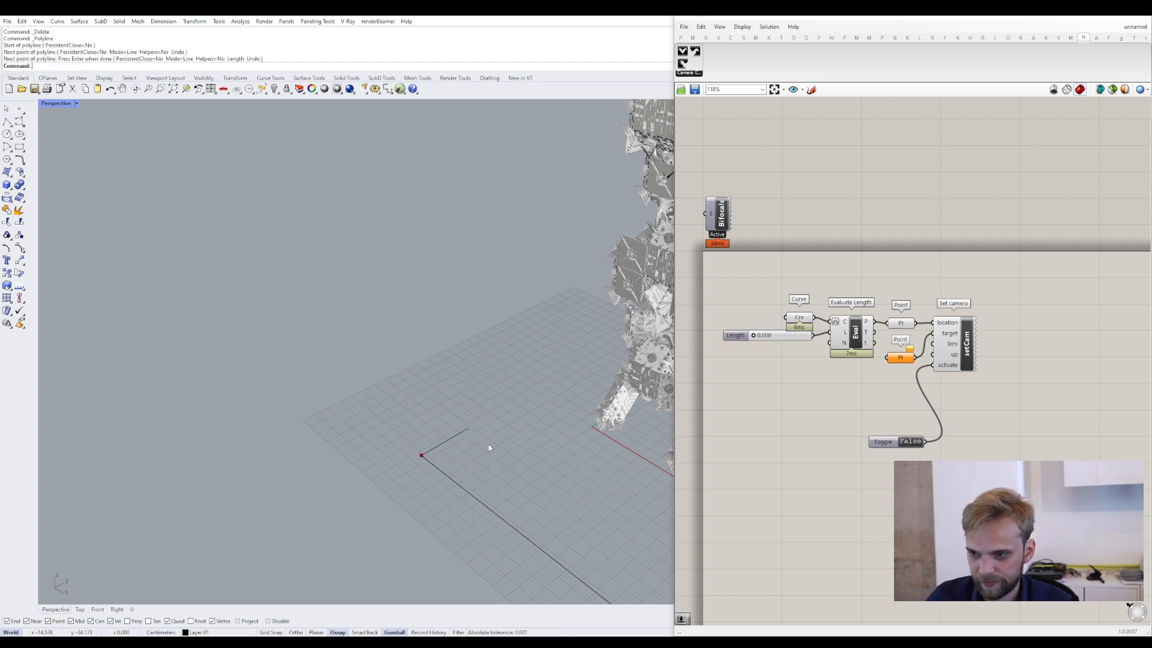
# - Add a Curve parameter below the Evaluate Length group and reference the short polyline in it
pyautogui.click(460, 440)
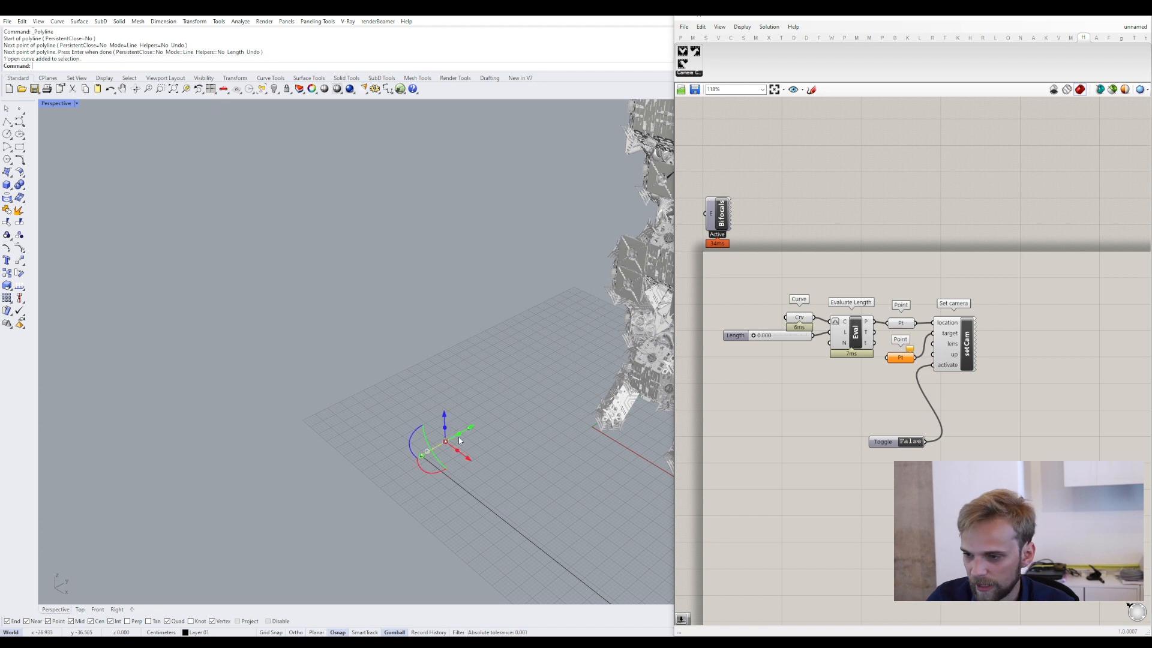
pyautogui.doubleClick(772, 415)
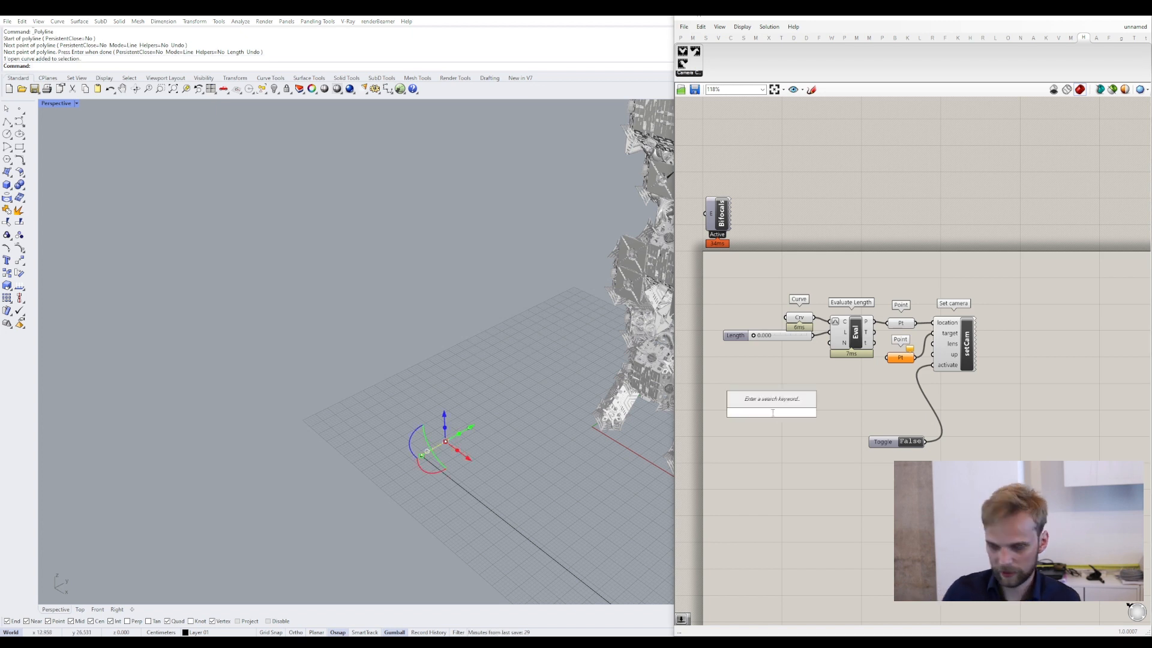
pyautogui.write('crv')
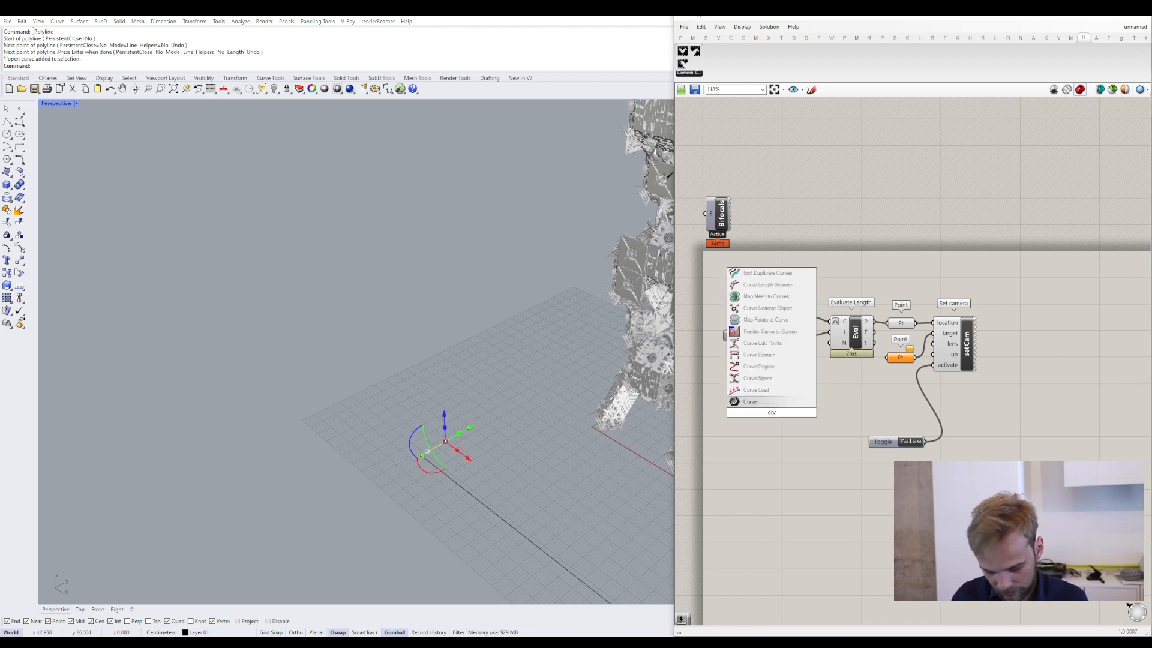
pyautogui.click(768, 403)
pyautogui.click(776, 414)
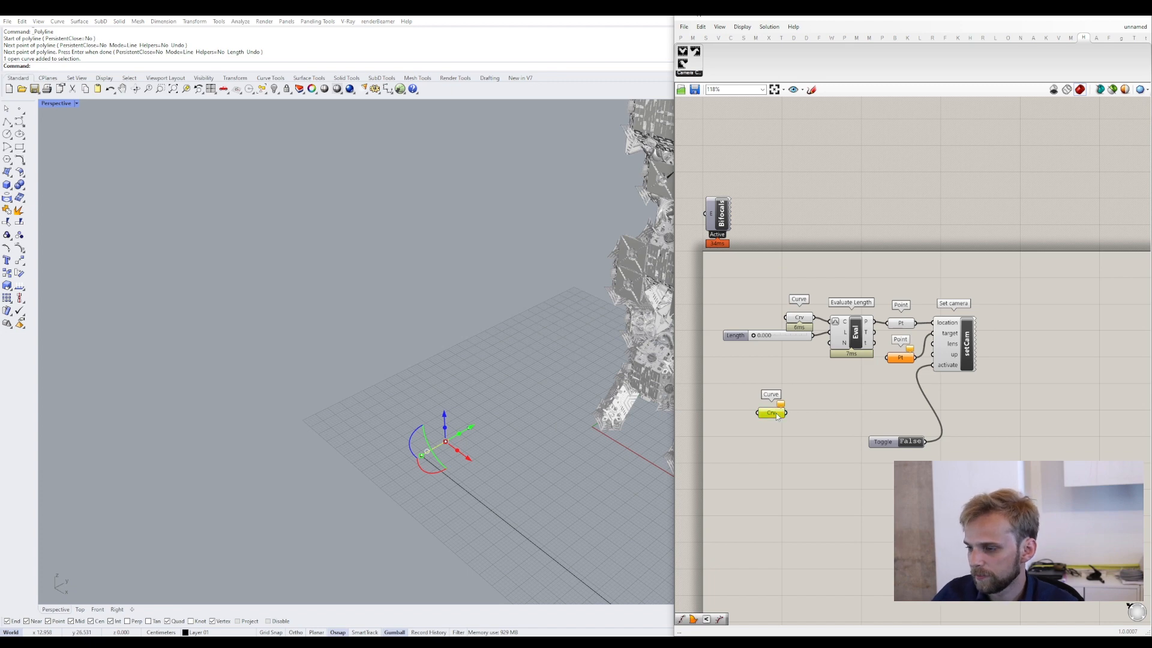
pyautogui.rightClick(776, 416)
pyautogui.click(801, 544)
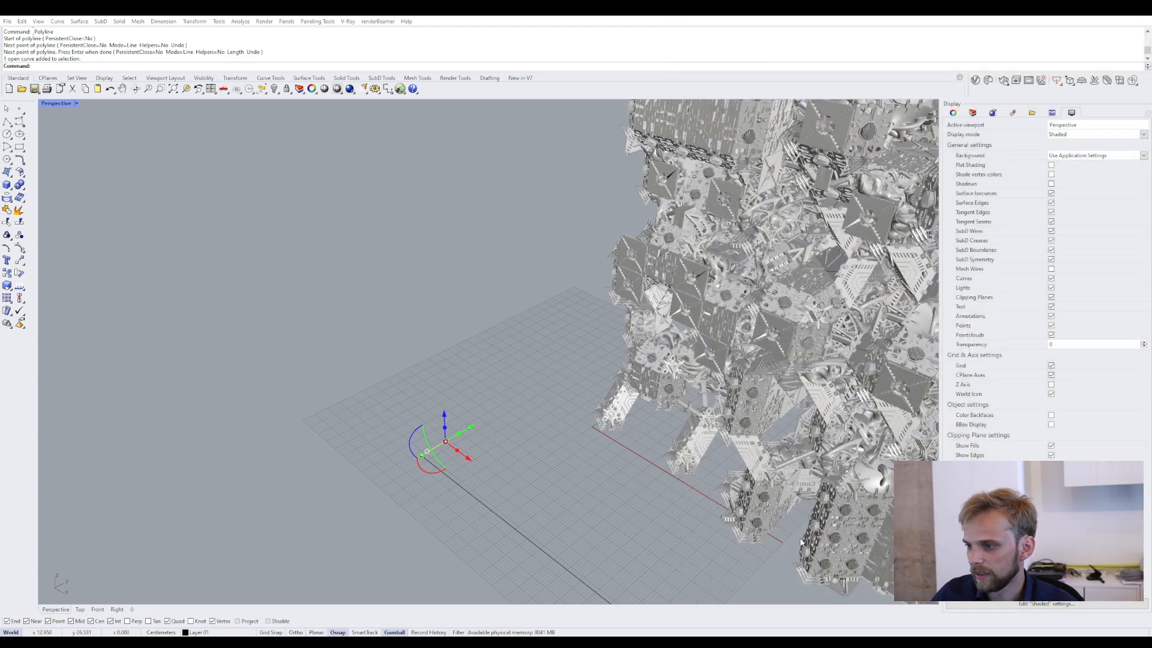
pyautogui.click(438, 436)
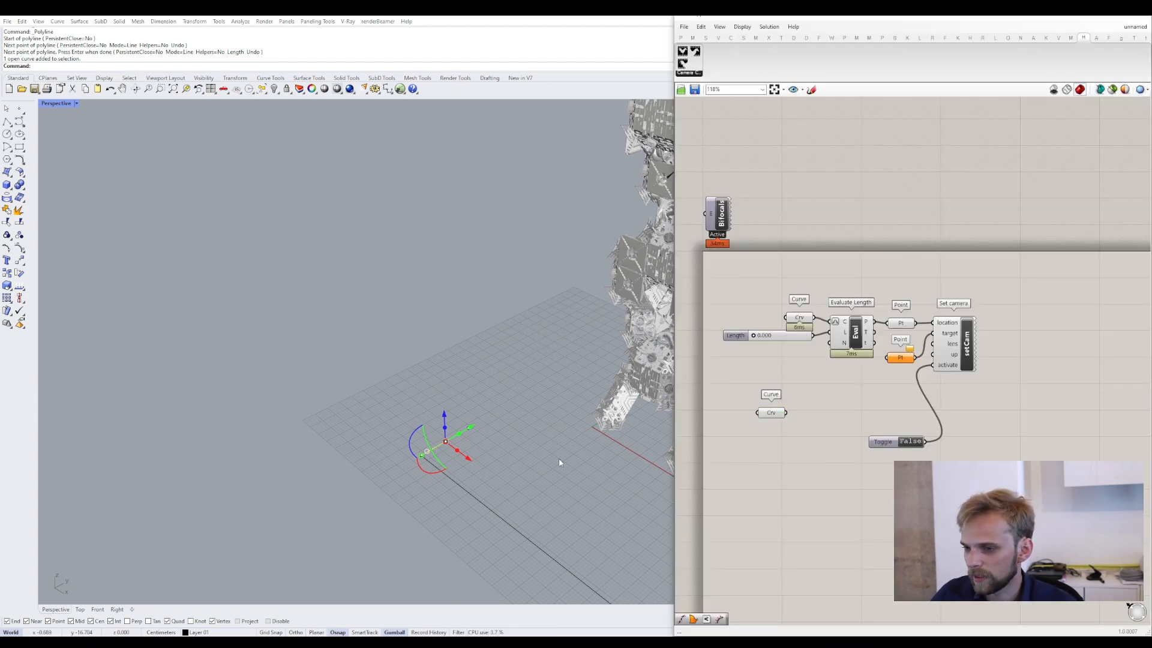
pyautogui.click(771, 413)
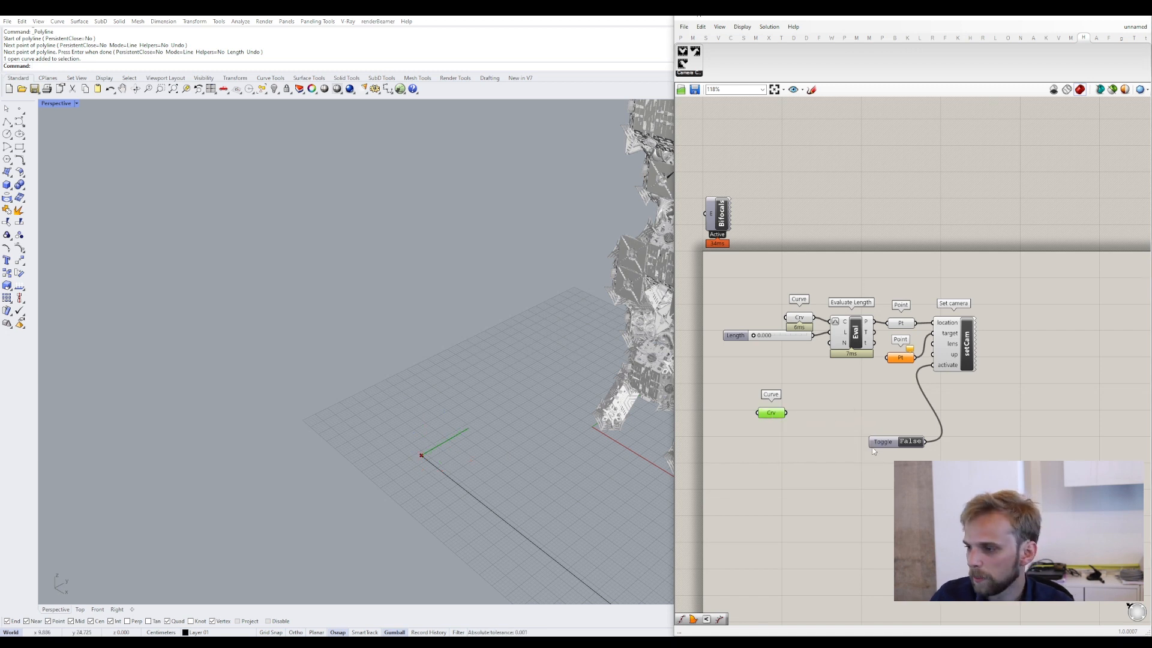
# - Add an End Points component fed by the new Curve parameter, moving the toggle and this pair aside to make room
pyautogui.moveTo(878, 445); pyautogui.dragTo(914, 456)
pyautogui.doubleClick(824, 415)
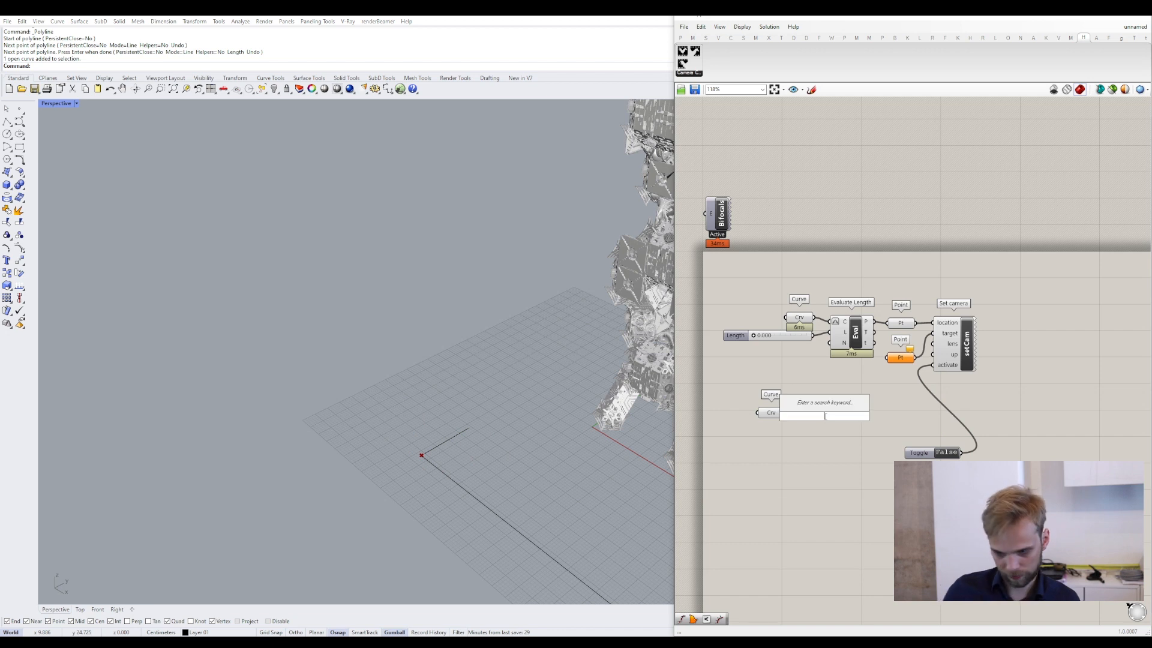
pyautogui.write('end po')
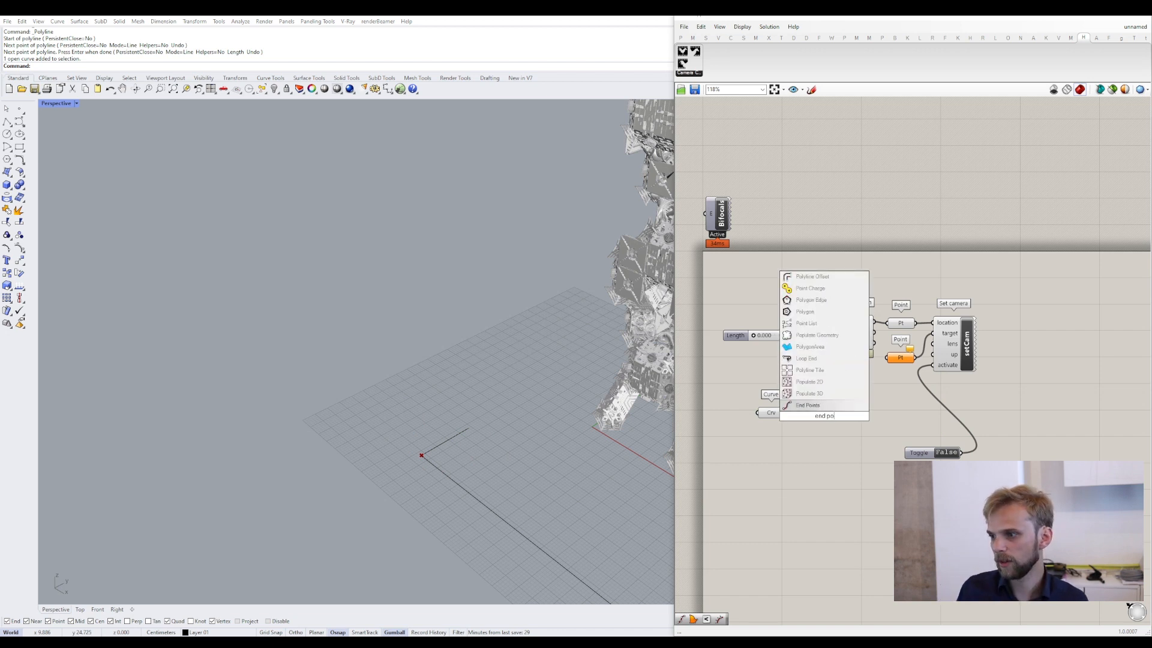
pyautogui.click(807, 407)
pyautogui.moveTo(786, 413); pyautogui.dragTo(813, 419)
pyautogui.click(822, 422)
pyautogui.click(869, 405)
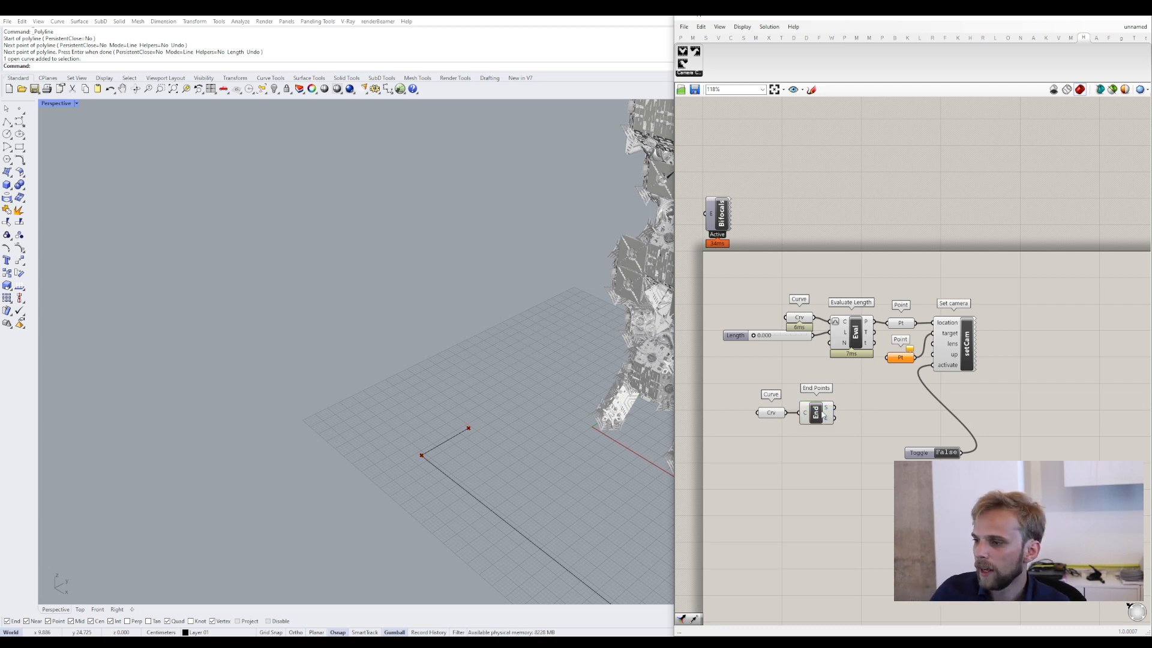
pyautogui.moveTo(835, 473); pyautogui.dragTo(749, 399)
pyautogui.moveTo(816, 414); pyautogui.dragTo(799, 424)
pyautogui.click(842, 398)
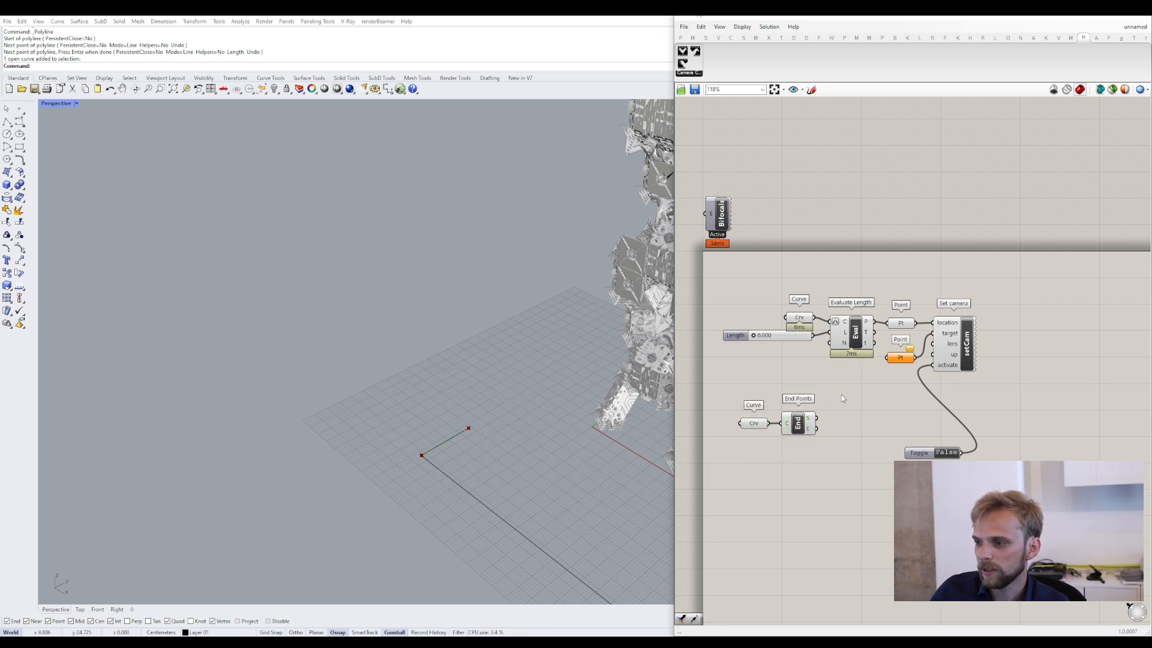
# - Add a Vector 2Pt component and connect the End Points start to A and end to B
pyautogui.doubleClick(843, 398)
pyautogui.write('vec')
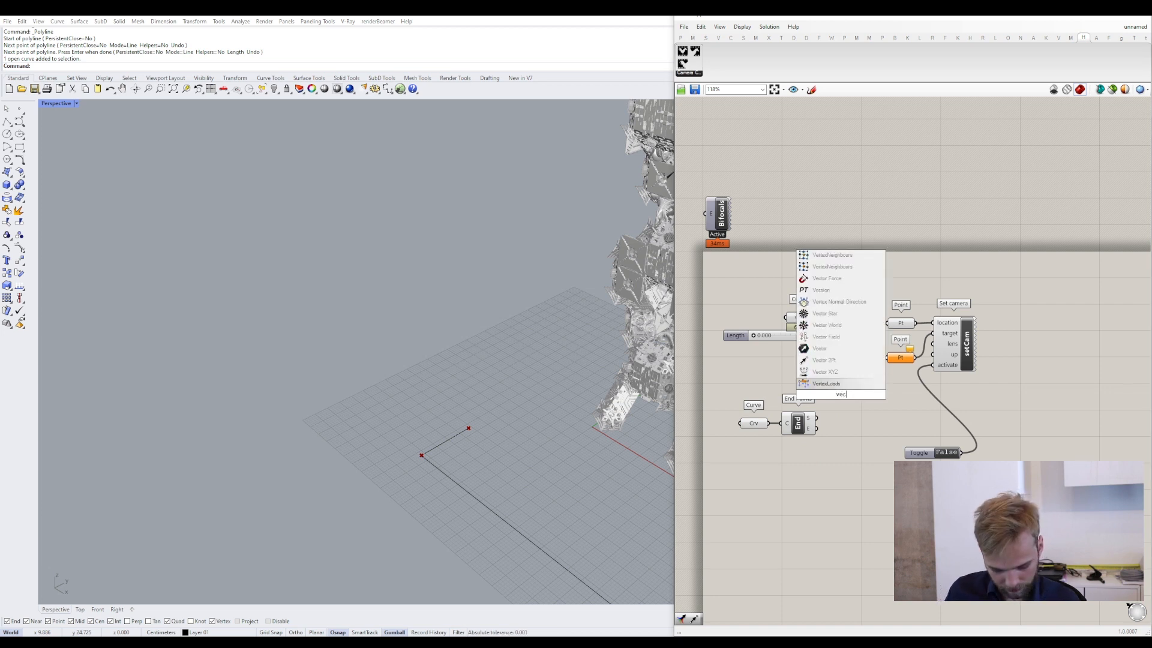
pyautogui.write('tor 2')
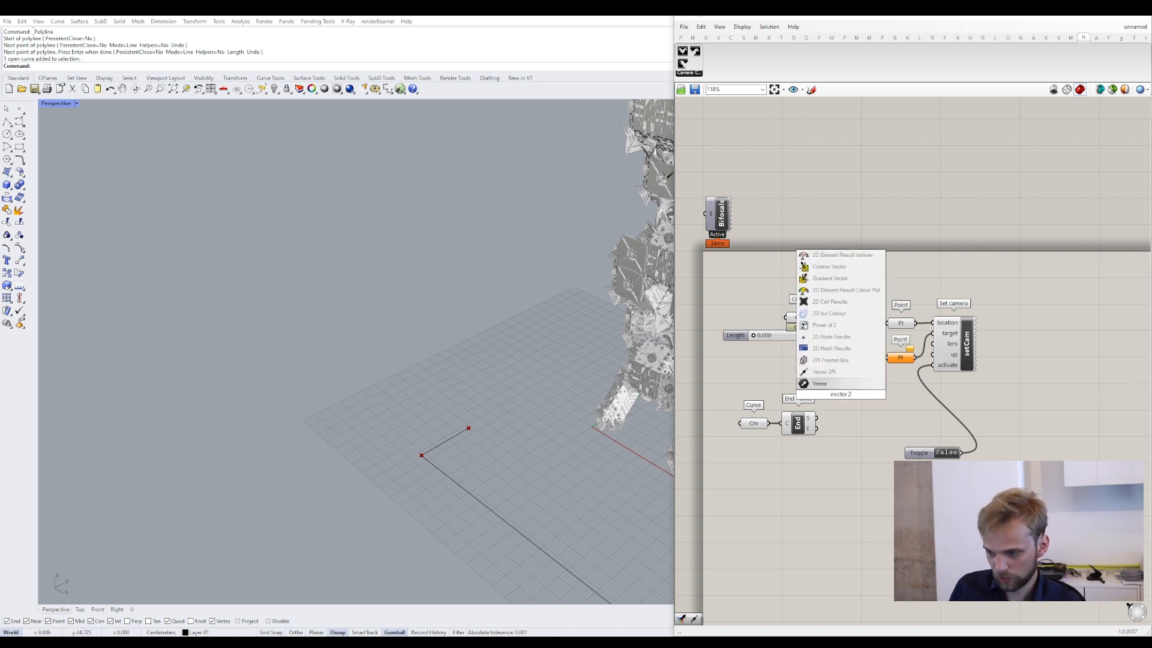
pyautogui.press('Up')
pyautogui.press('Return')
pyautogui.moveTo(840, 401); pyautogui.dragTo(860, 432)
pyautogui.scroll(3, 862, 431)
pyautogui.click(807, 395)
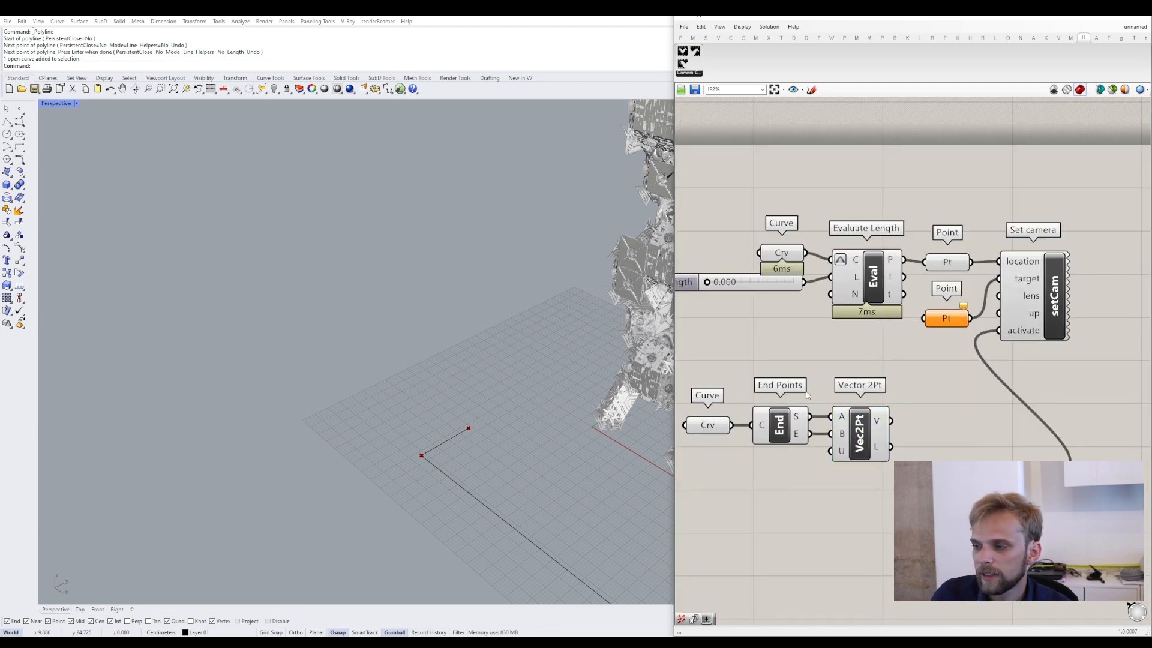
# - Move the short direction polyline off the camera curve's start point to a clear spot near the grid's edge
pyautogui.click(441, 442)
pyautogui.moveTo(409, 427); pyautogui.dragTo(346, 381)
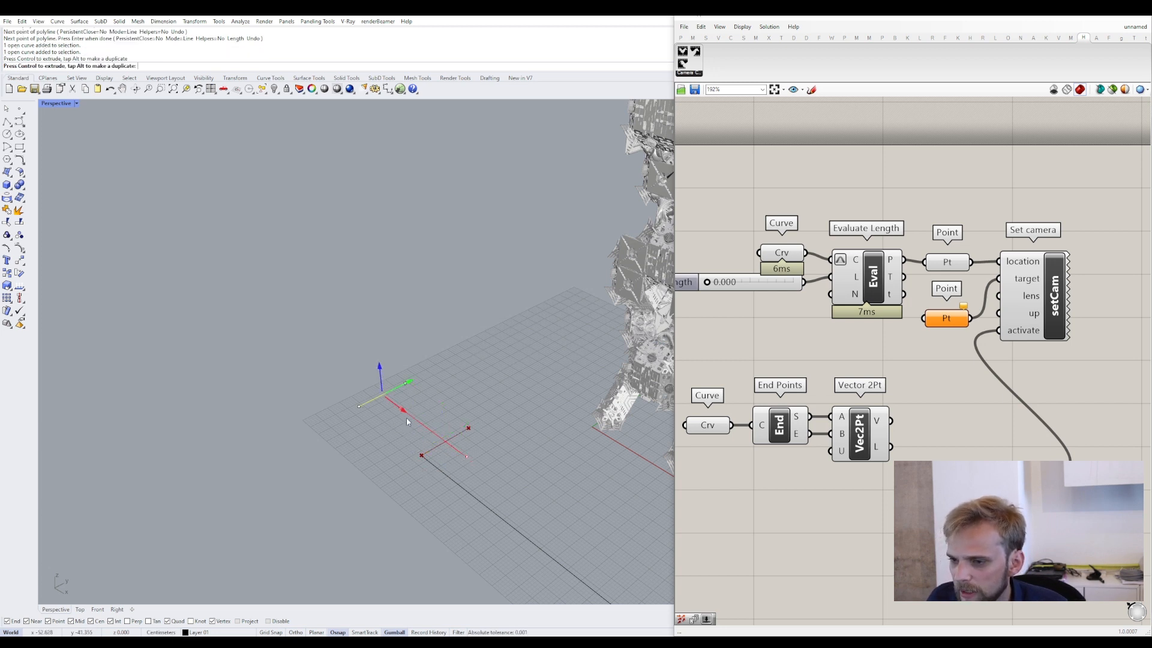
pyautogui.click(294, 381)
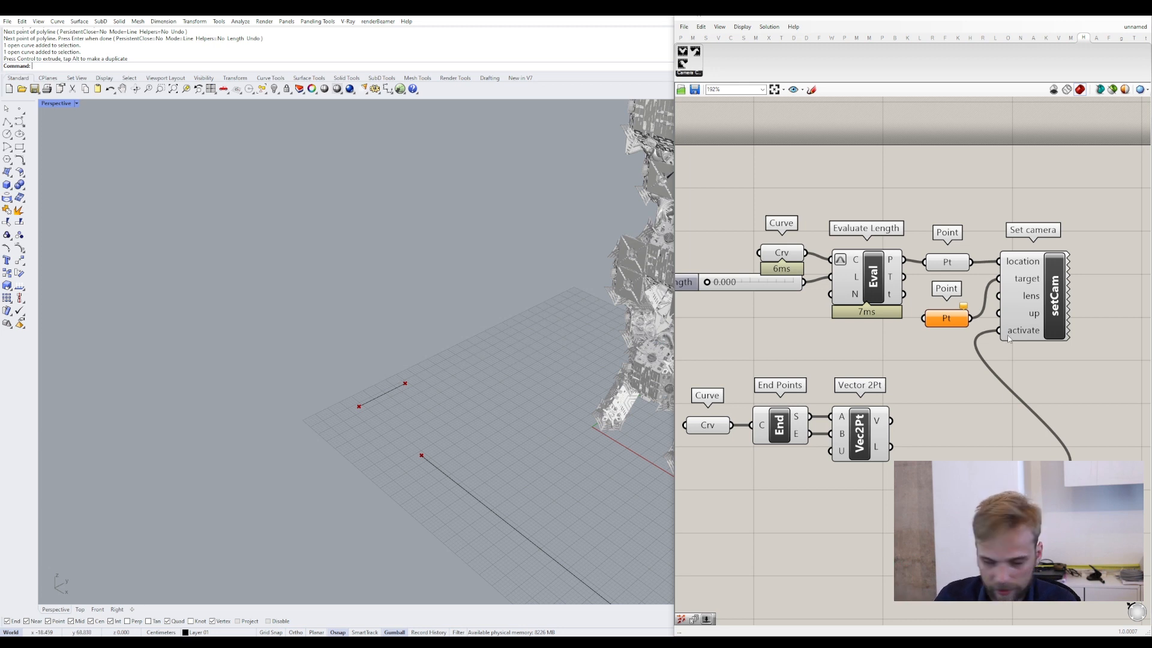
# - Shift the Evaluate Length group and the End Points and Vector 2Pt group away from the Point parameters to make room
pyautogui.moveTo(871, 422); pyautogui.dragTo(848, 422, button='right')
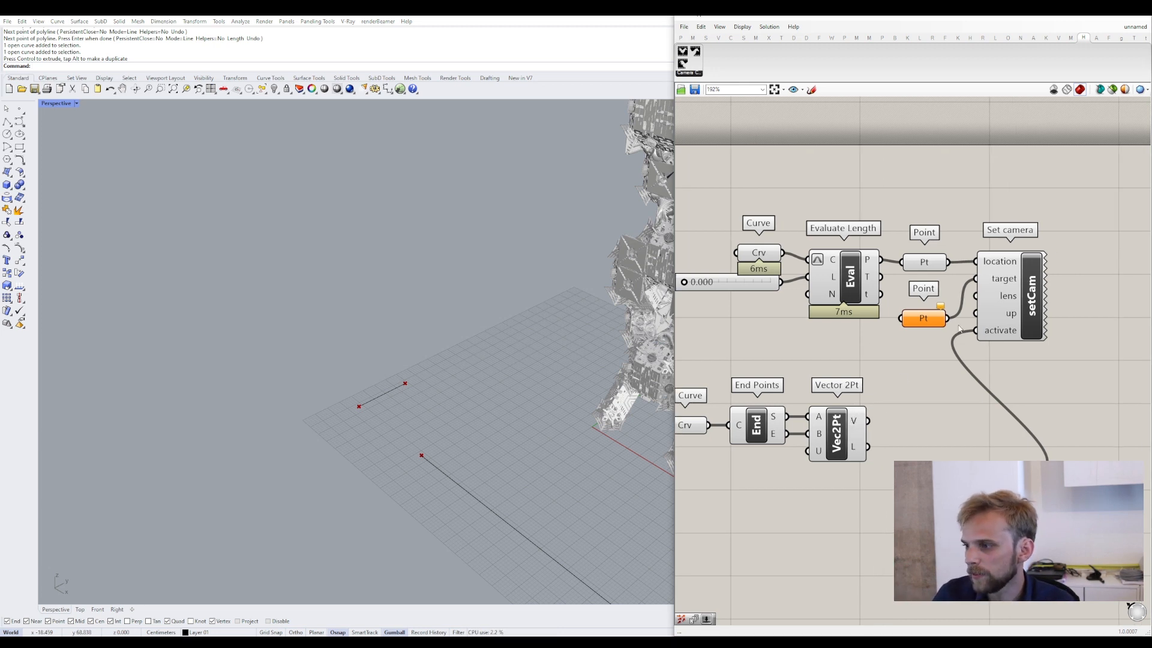
pyautogui.moveTo(958, 329); pyautogui.dragTo(935, 340, button='right')
pyautogui.scroll(-3, 856, 350)
pyautogui.moveTo(855, 350); pyautogui.dragTo(762, 272)
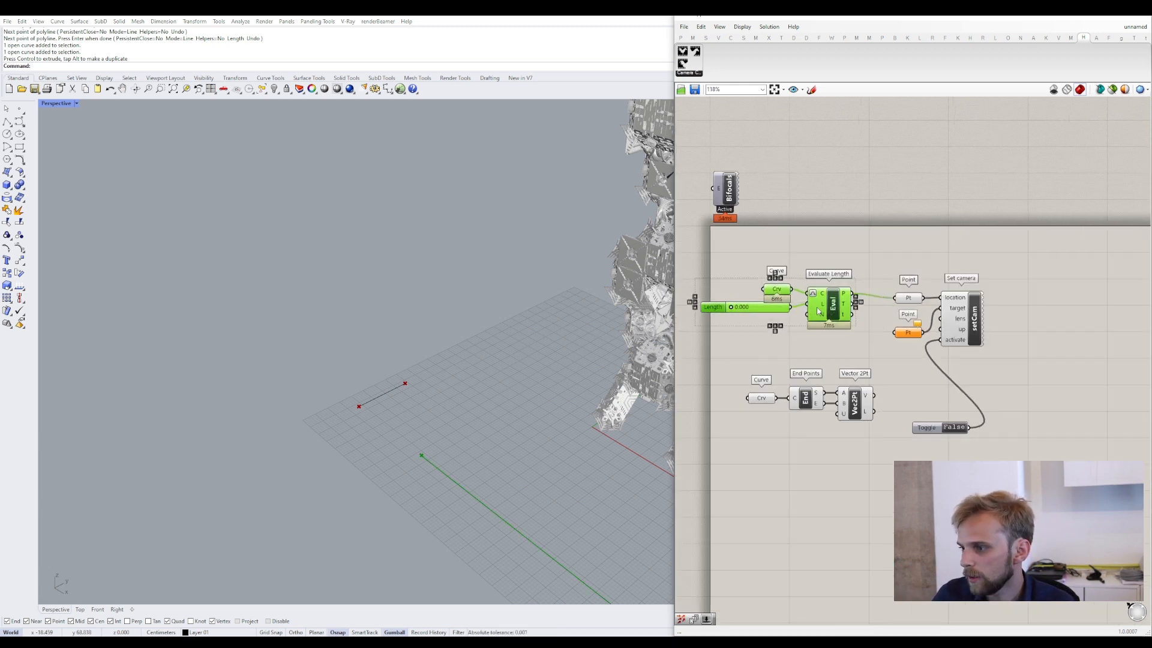
pyautogui.moveTo(818, 311); pyautogui.dragTo(793, 314)
pyautogui.moveTo(855, 460); pyautogui.dragTo(739, 379)
pyautogui.moveTo(852, 403); pyautogui.dragTo(793, 403)
pyautogui.click(833, 361)
# - Add a Move component between Vector 2Pt and the Point parameters and feed Evaluate Length's P output into its G input
pyautogui.scroll(4, 819, 394)
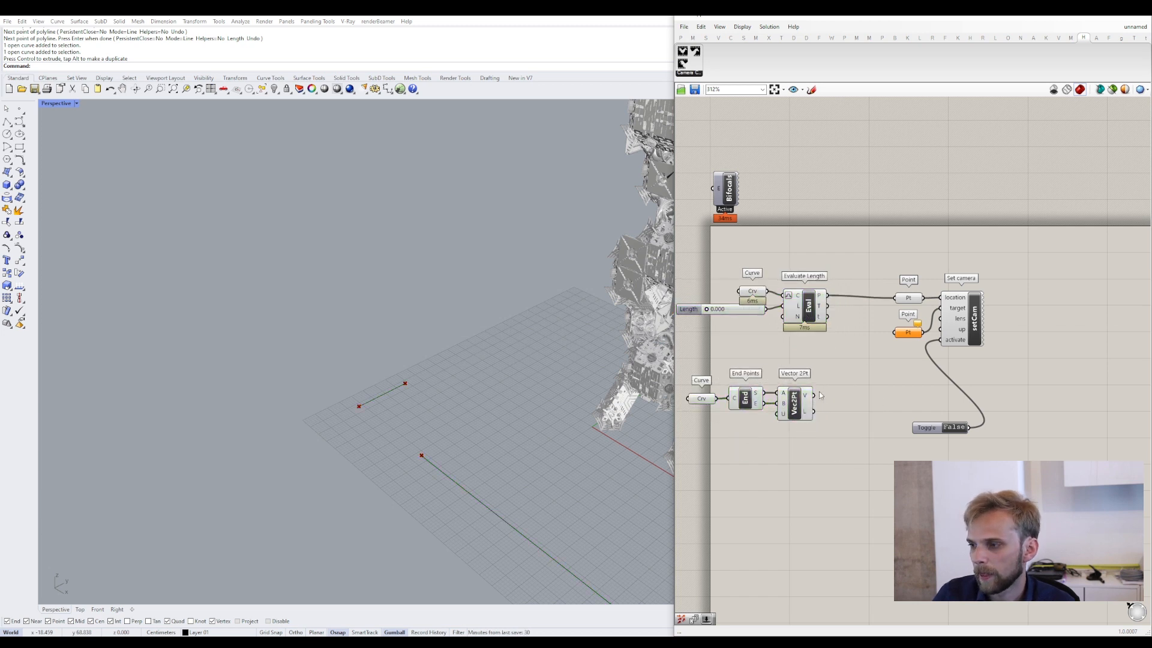
pyautogui.doubleClick(833, 348)
pyautogui.write('move')
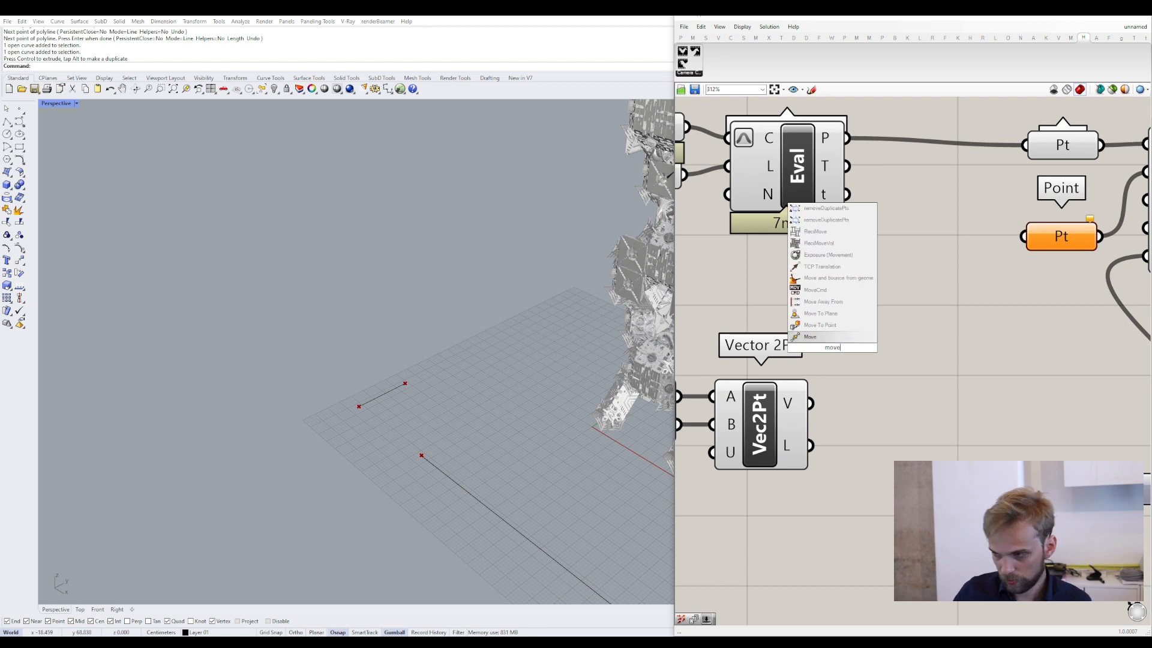
pyautogui.click(810, 336)
pyautogui.scroll(1, 838, 294)
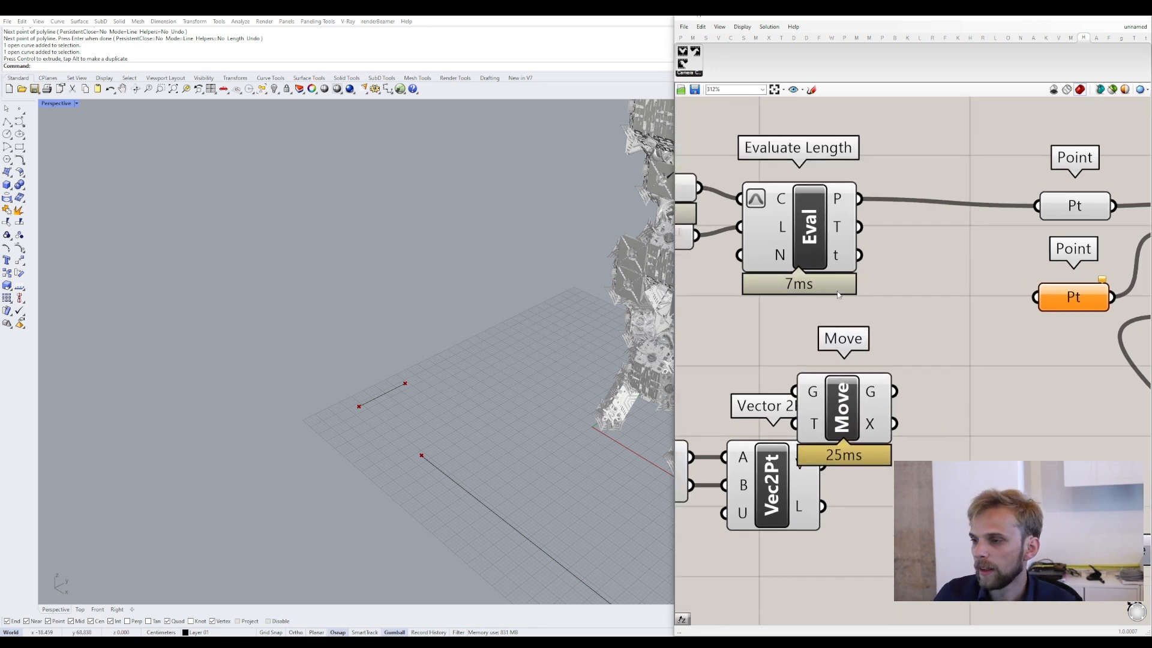
pyautogui.click(838, 292)
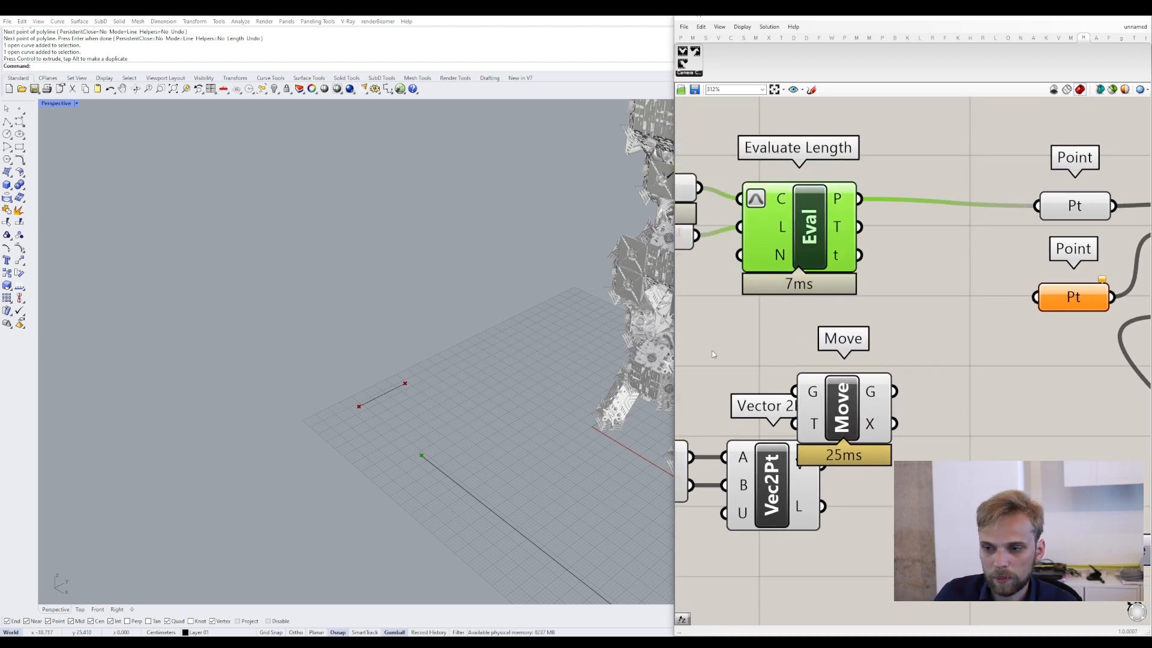
pyautogui.moveTo(859, 199); pyautogui.dragTo(936, 377)
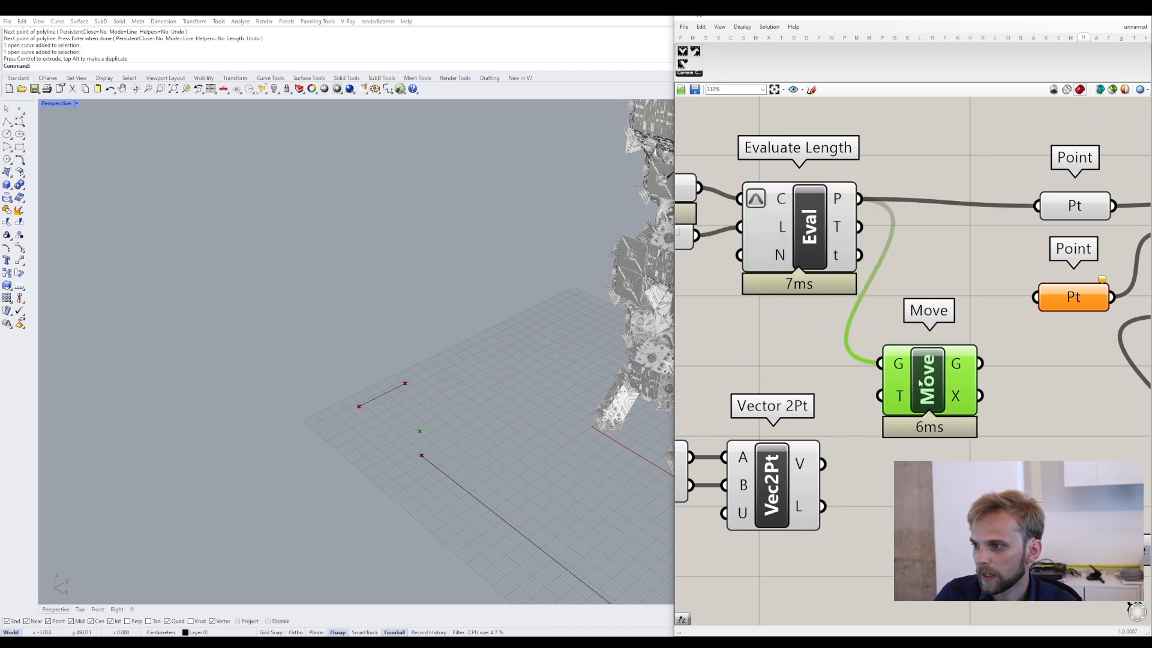
# - Connect Vector 2Pt's V output to Move's T input and Move's G output to the target Point parameter
pyautogui.click(714, 420)
pyautogui.moveTo(821, 465); pyautogui.dragTo(879, 395)
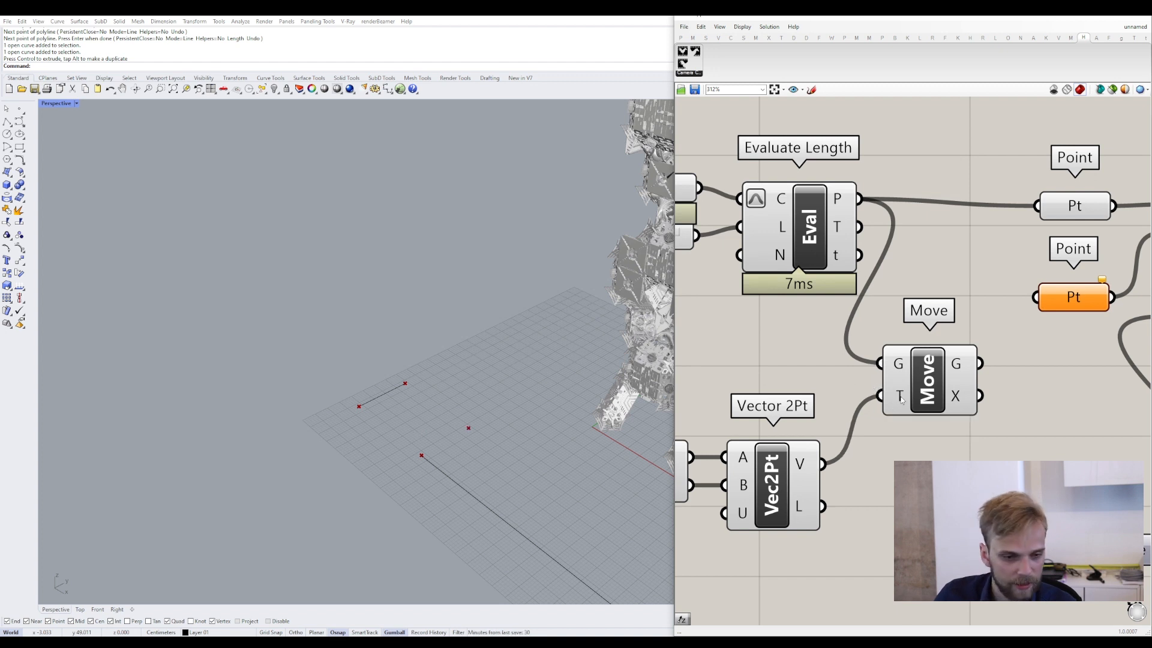
pyautogui.click(928, 399)
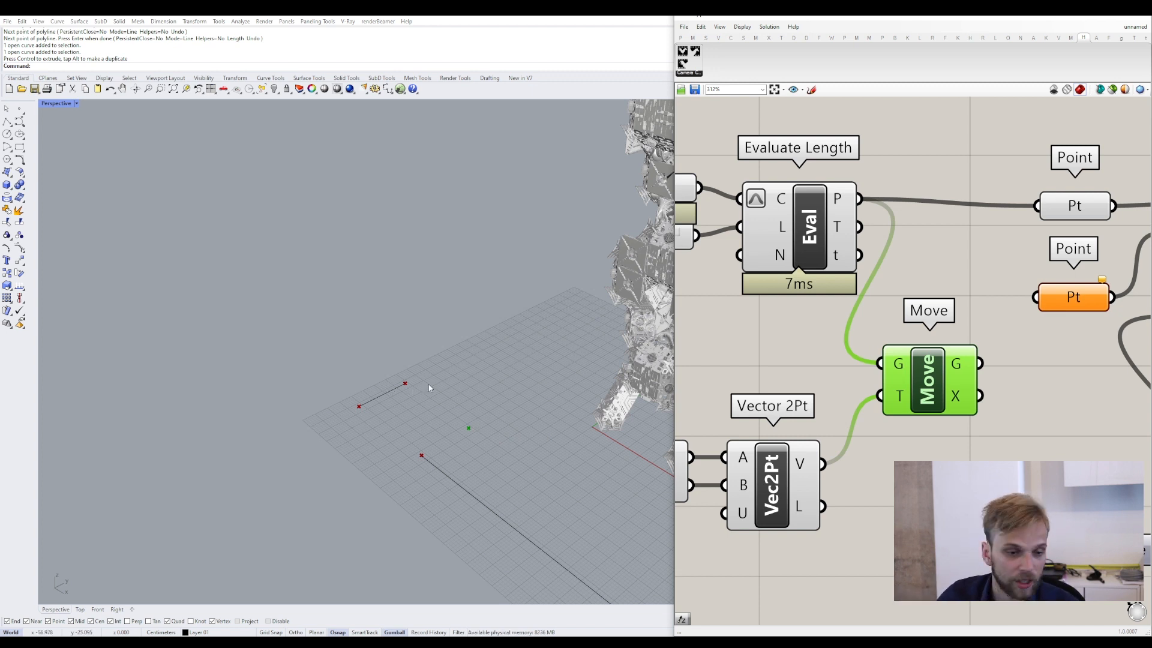
pyautogui.moveTo(1087, 301); pyautogui.dragTo(924, 346, button='right')
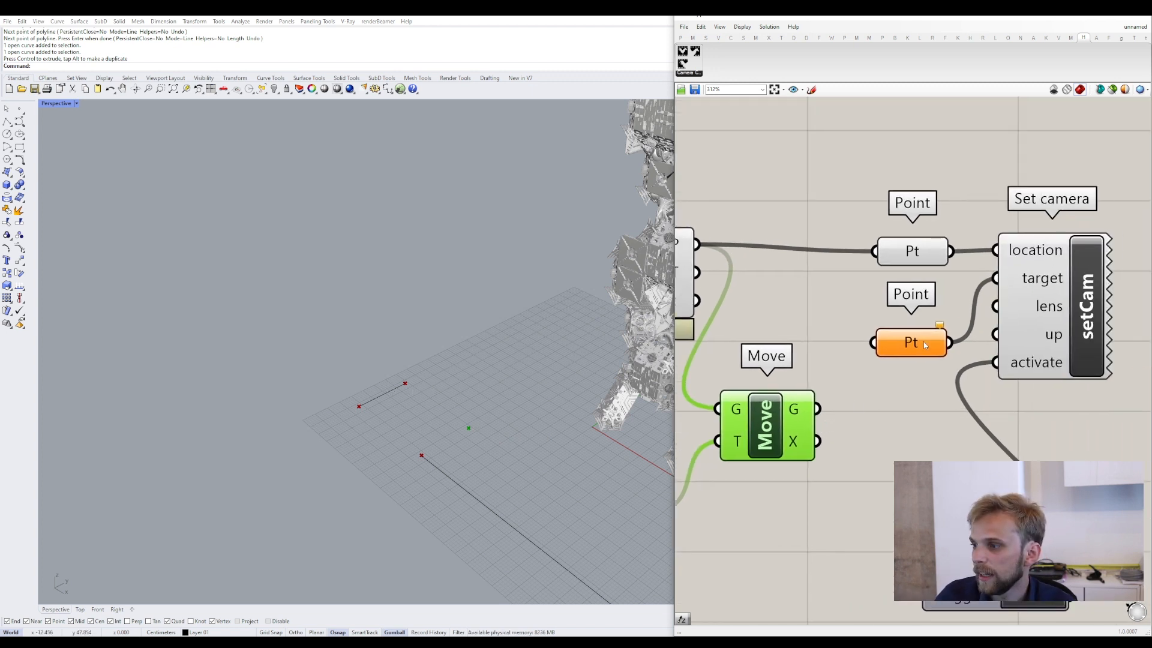
pyautogui.moveTo(818, 408); pyautogui.dragTo(873, 343)
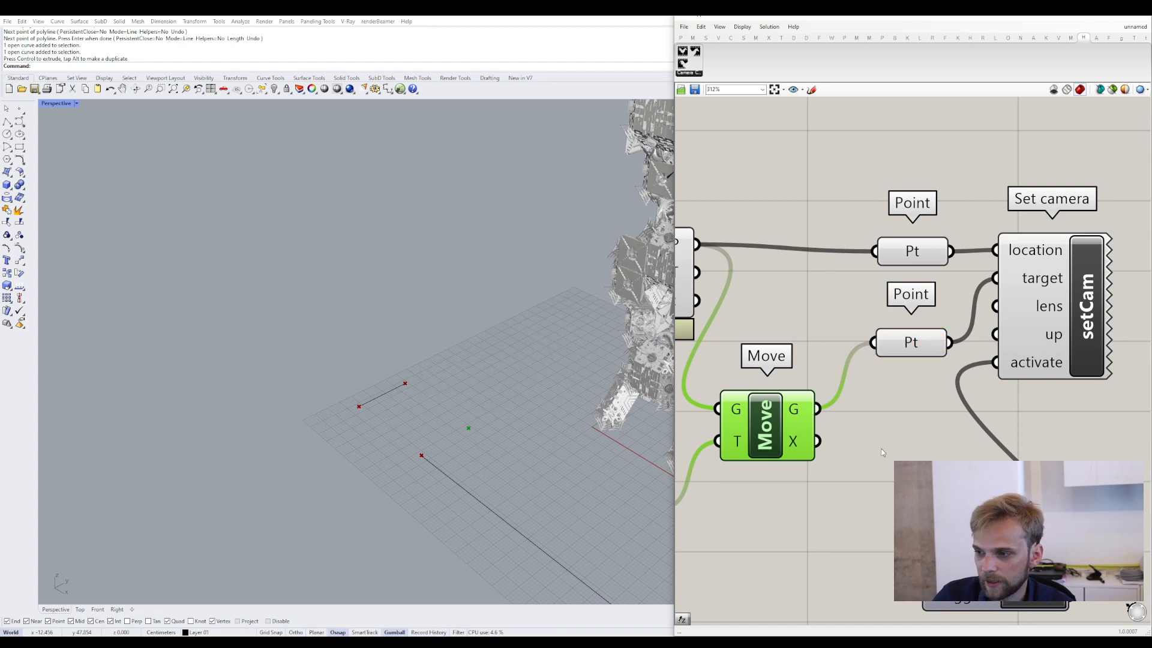
# - Run the Length slider to 0.084 and back to 0.000 to check how the target point follows the camera point
pyautogui.scroll(-7, 877, 446)
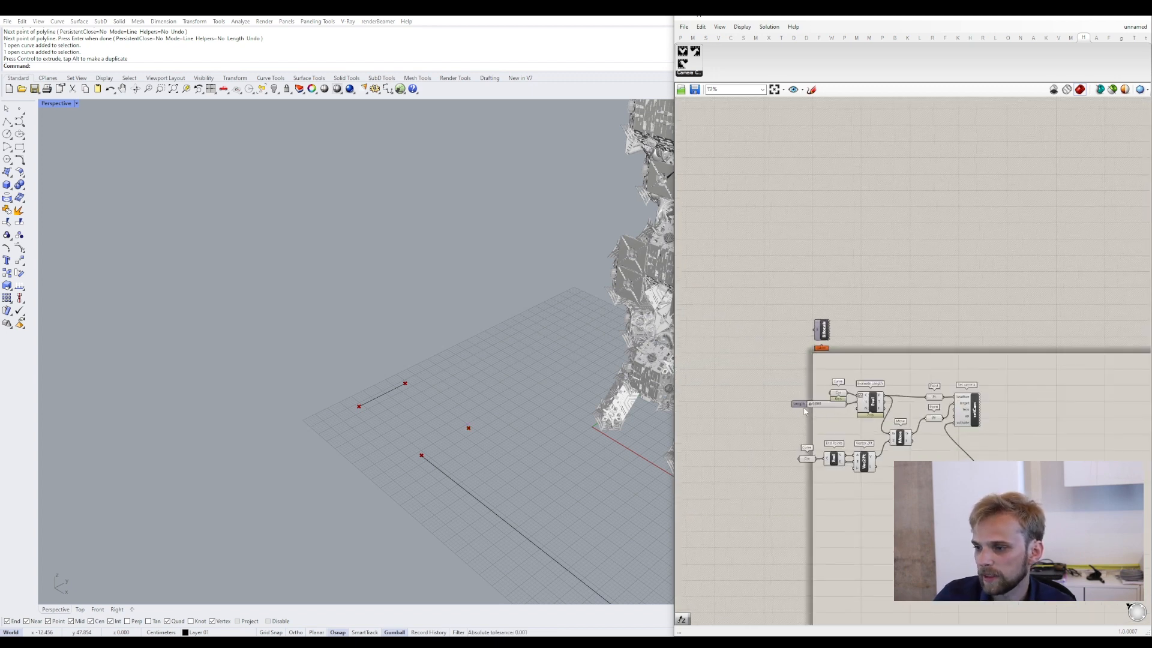
pyautogui.scroll(4, 806, 411)
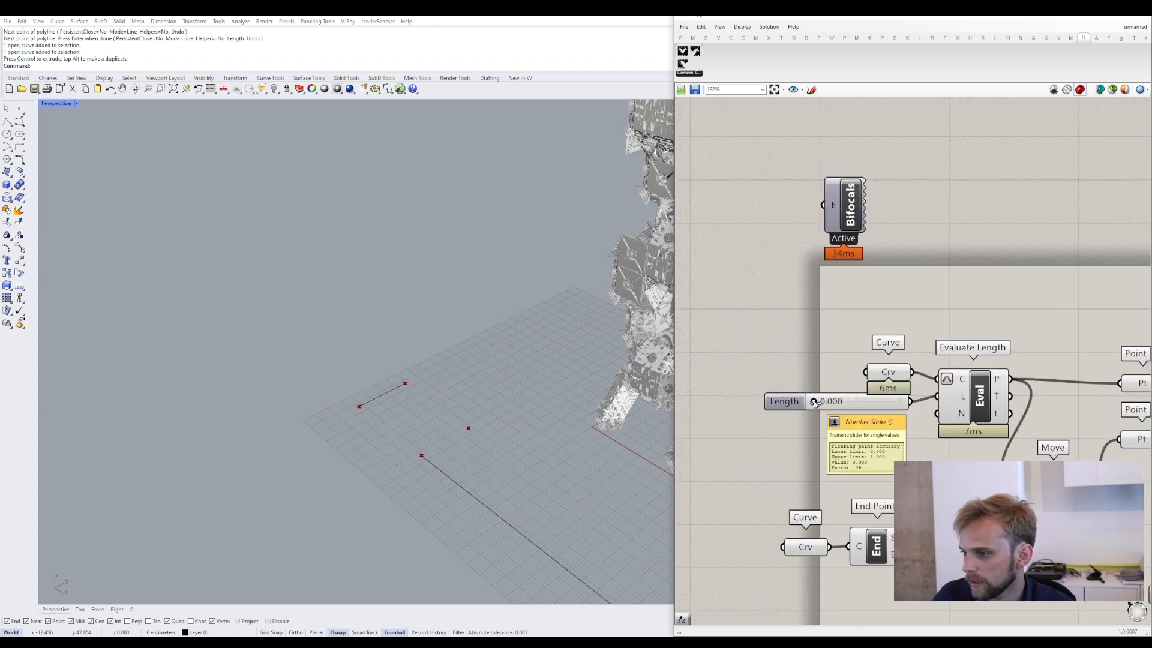
pyautogui.moveTo(814, 402); pyautogui.dragTo(823, 406)
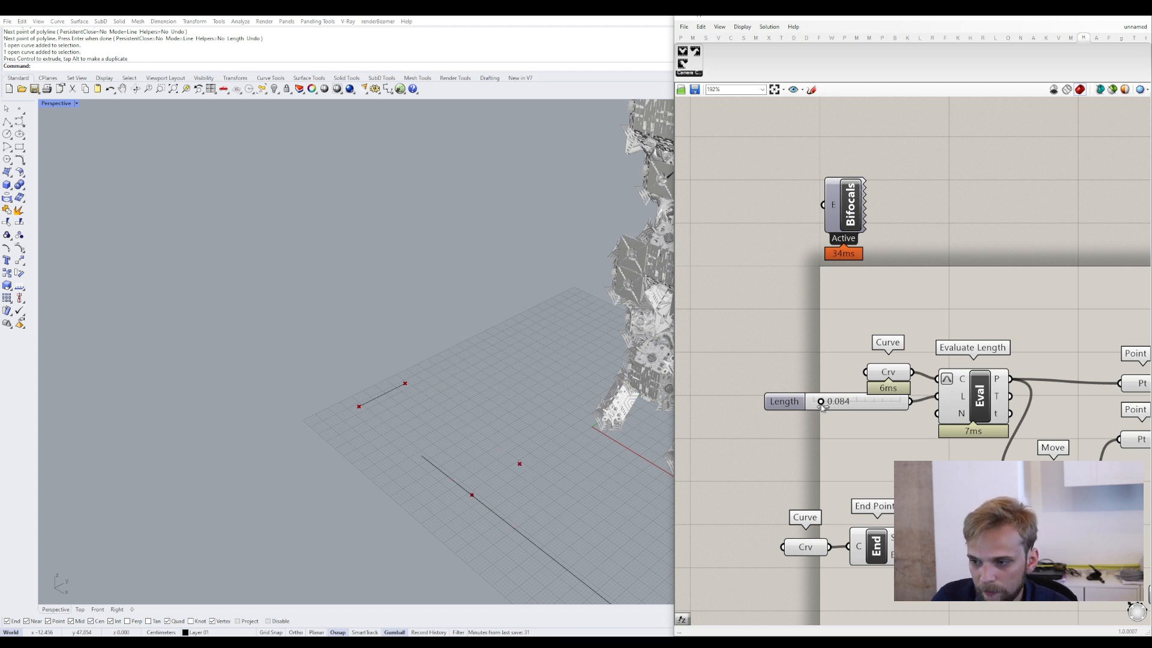
pyautogui.keyDown('shift'); pyautogui.moveTo(528, 459); pyautogui.dragTo(467, 426, button='right'); pyautogui.keyUp('shift')
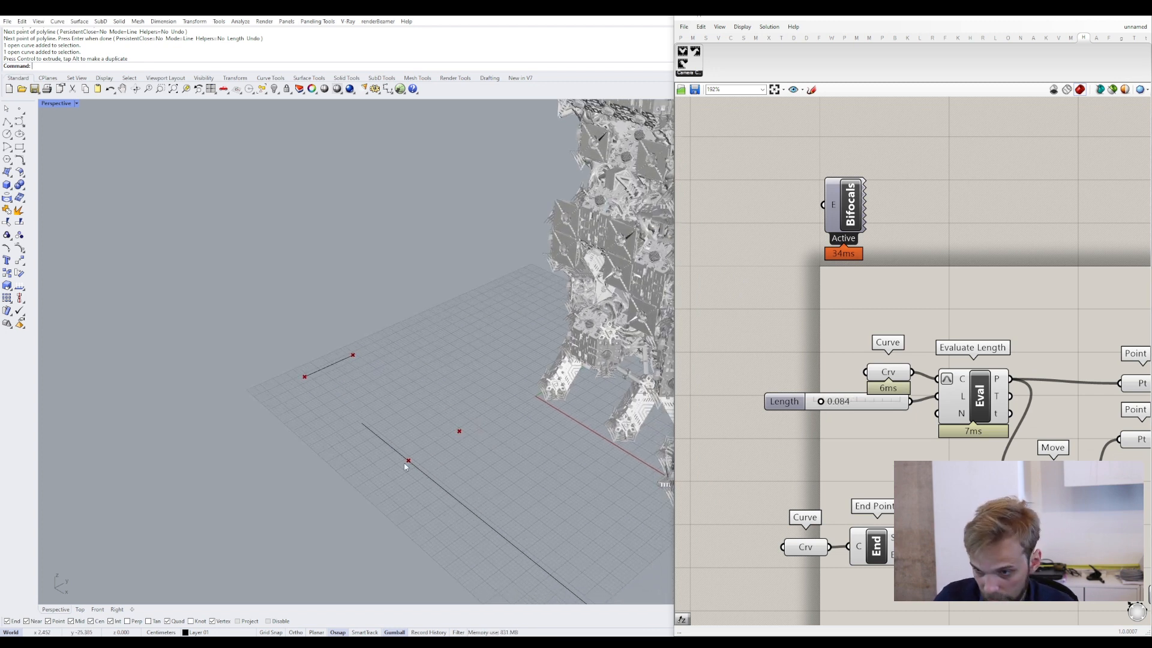
pyautogui.keyDown('shift'); pyautogui.moveTo(405, 466); pyautogui.dragTo(401, 467, button='right'); pyautogui.keyUp('shift')
pyautogui.moveTo(822, 405)
pyautogui.mouseDown()
pyautogui.moveTo(837, 411)
pyautogui.moveTo(814, 409)
pyautogui.mouseUp()
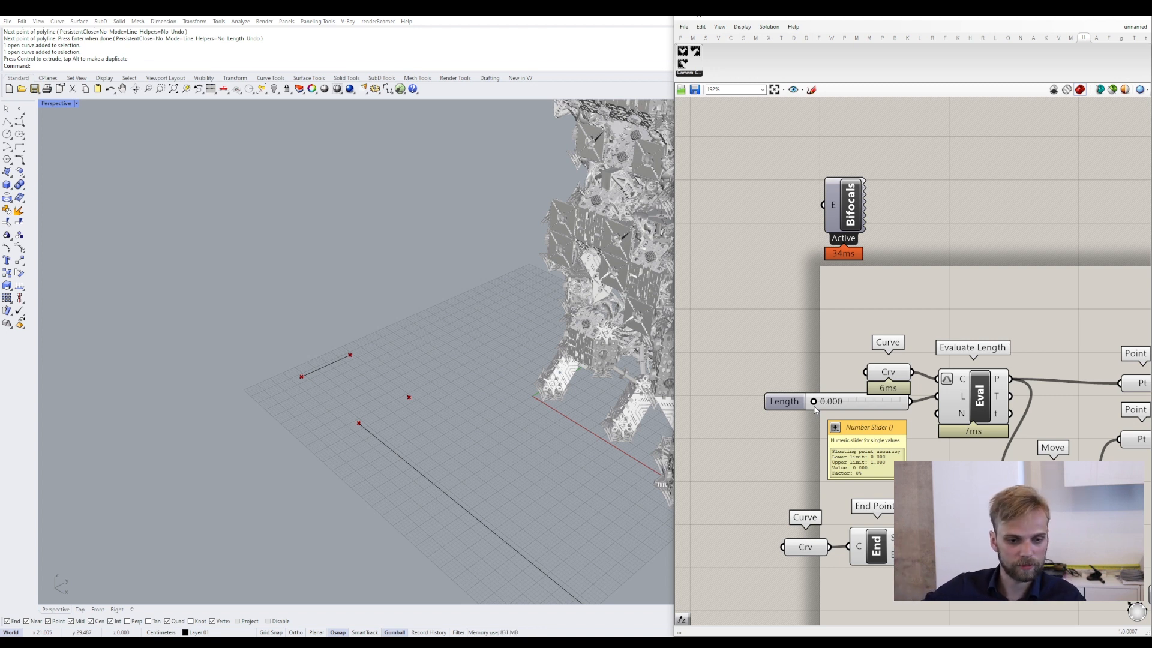
pyautogui.moveTo(813, 406); pyautogui.dragTo(811, 417)
# - Try tilting the camera direction by raising the direction line's far end point vertically and lowering it again
pyautogui.click(327, 365)
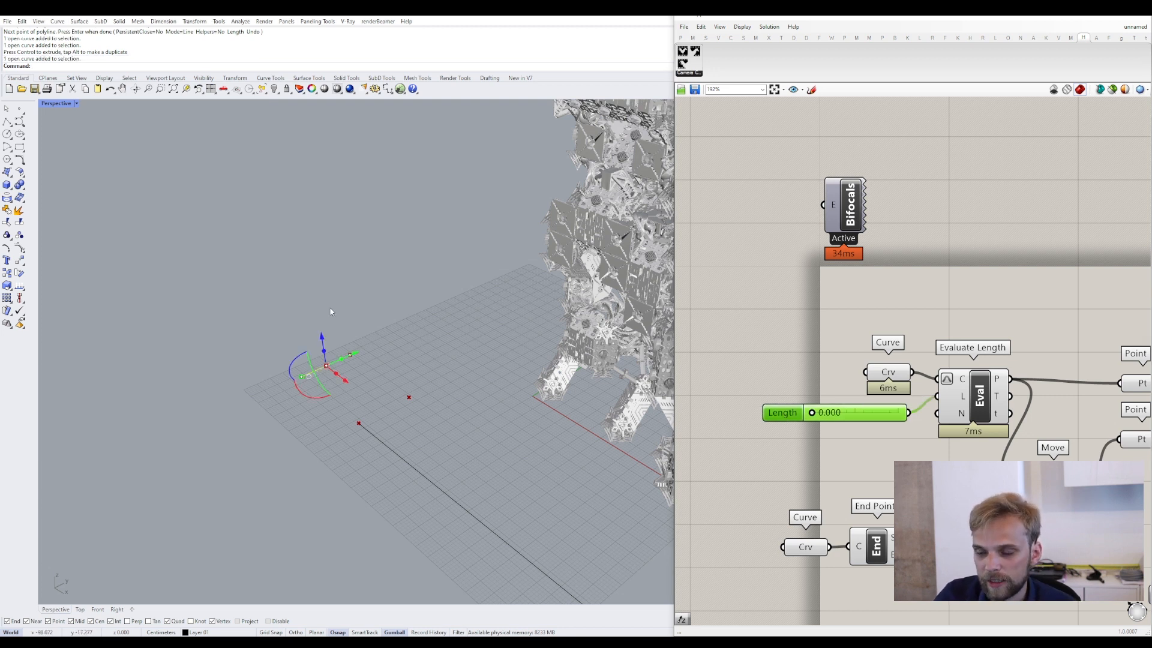
pyautogui.moveTo(331, 311); pyautogui.dragTo(358, 358)
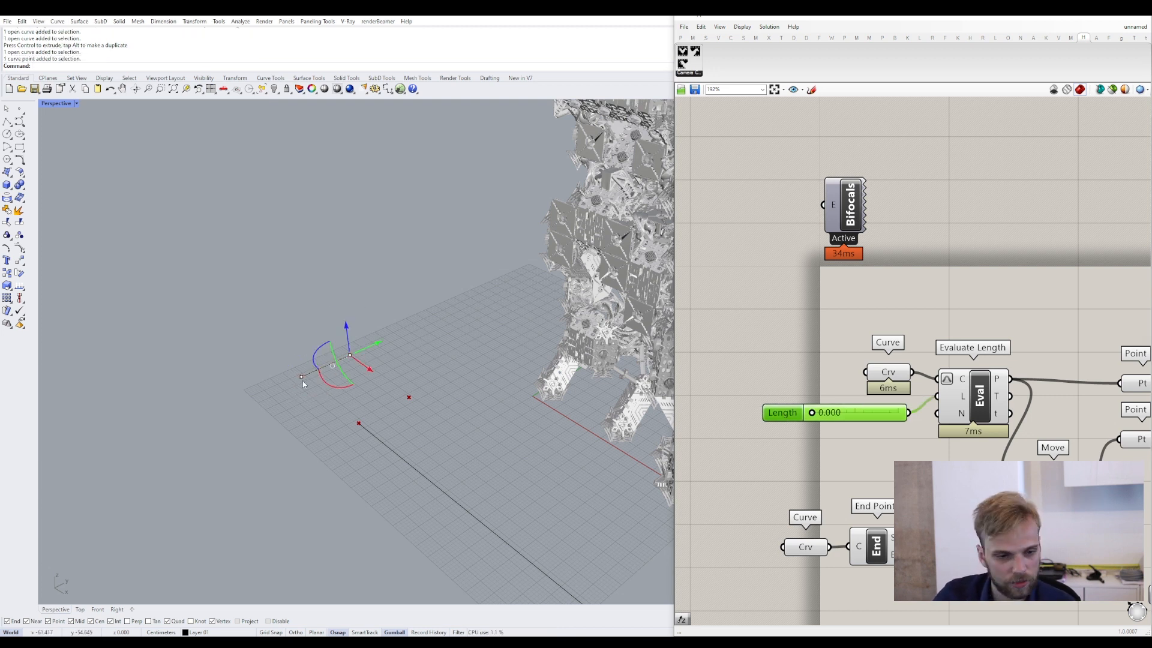
pyautogui.moveTo(347, 327); pyautogui.dragTo(341, 285)
pyautogui.moveTo(375, 348); pyautogui.dragTo(403, 346, button='right')
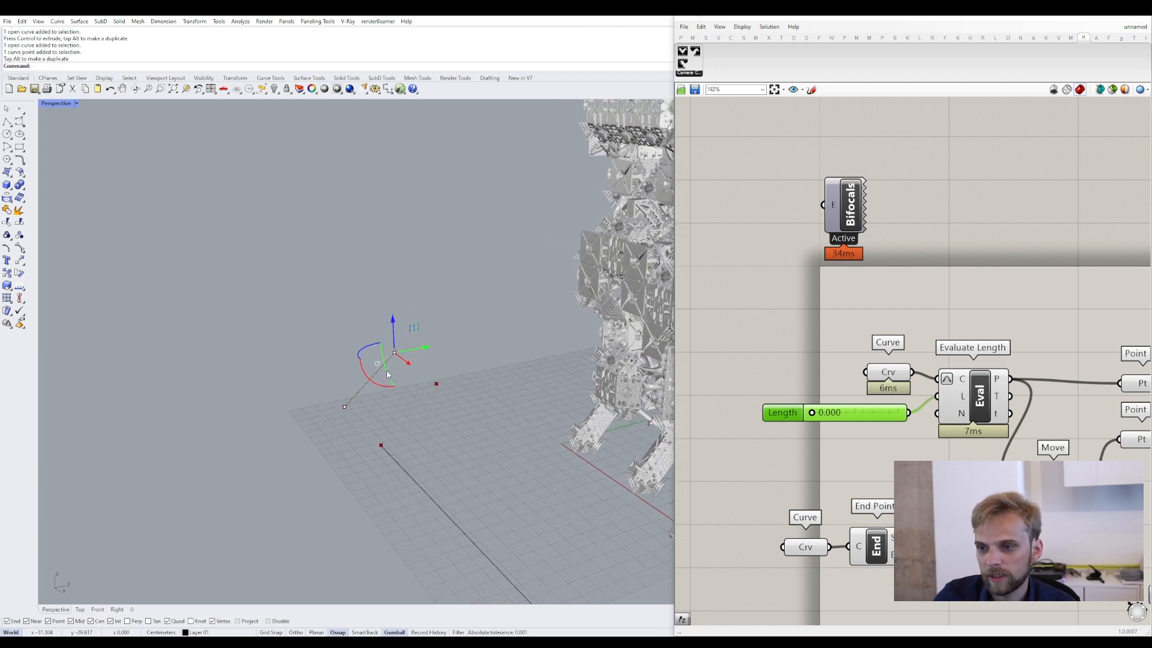
pyautogui.moveTo(395, 328); pyautogui.dragTo(390, 373)
pyautogui.press('Escape')
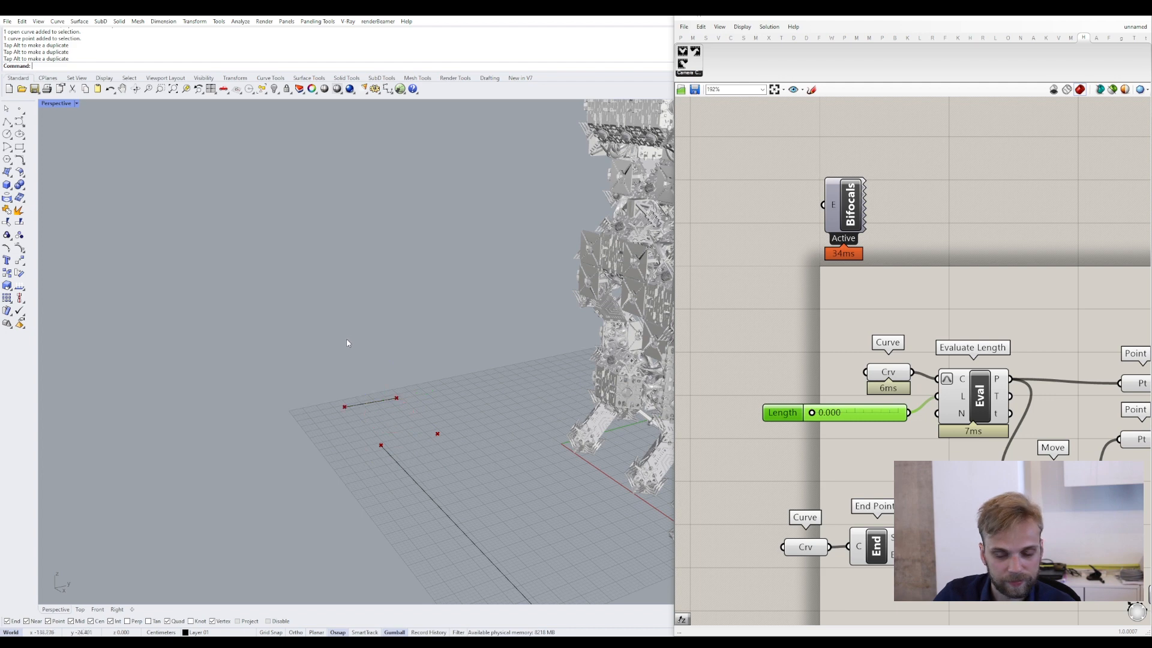
# - Level the direction line by moving its far end point with Move's Vertical option to the height of the other end
pyautogui.moveTo(348, 342); pyautogui.dragTo(301, 412, button='right')
pyautogui.click(304, 388)
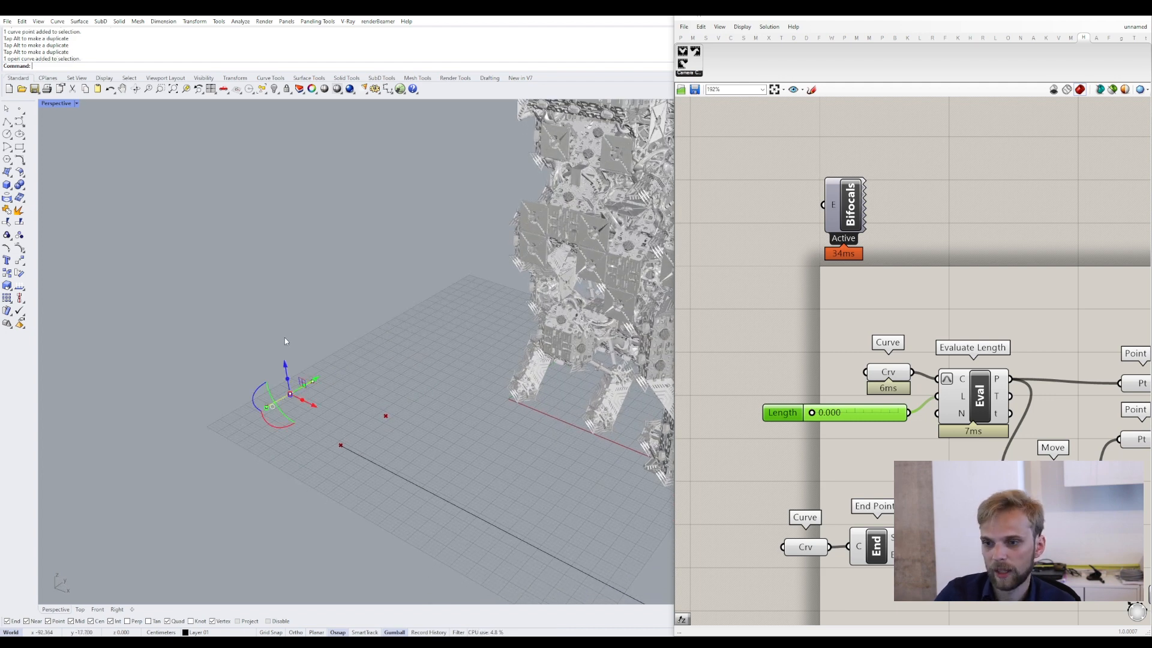
pyautogui.moveTo(286, 336); pyautogui.dragTo(333, 397)
pyautogui.moveTo(308, 352); pyautogui.dragTo(308, 348)
pyautogui.write('M')
pyautogui.press('Return')
pyautogui.write('v')
pyautogui.press('Return')
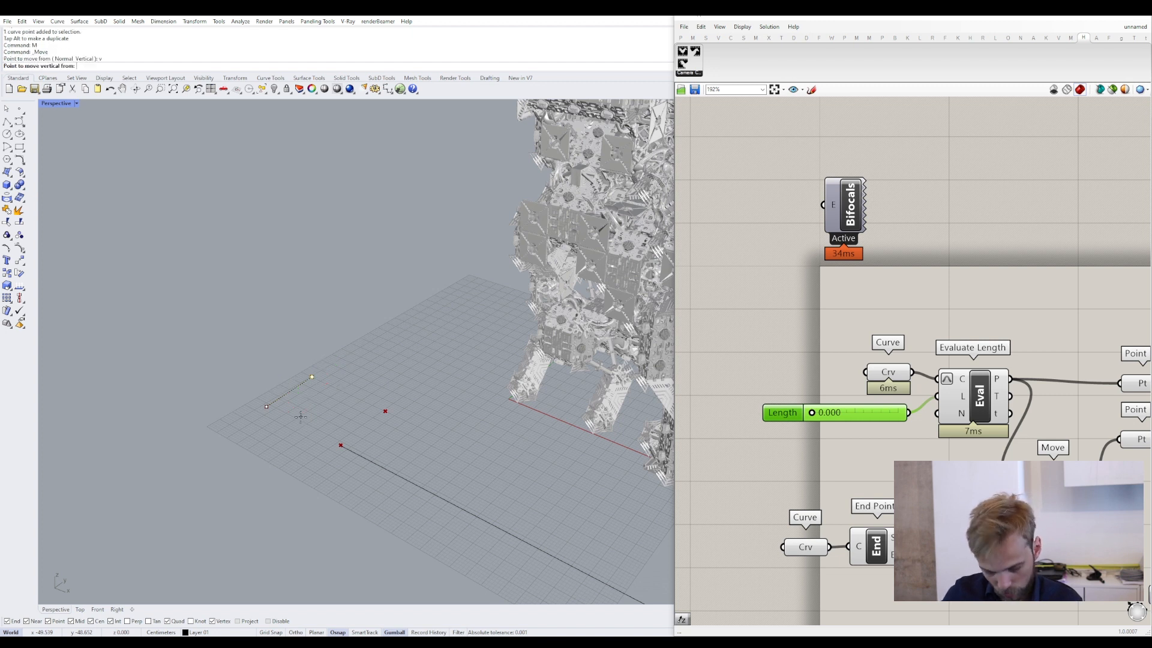
pyautogui.click(312, 378)
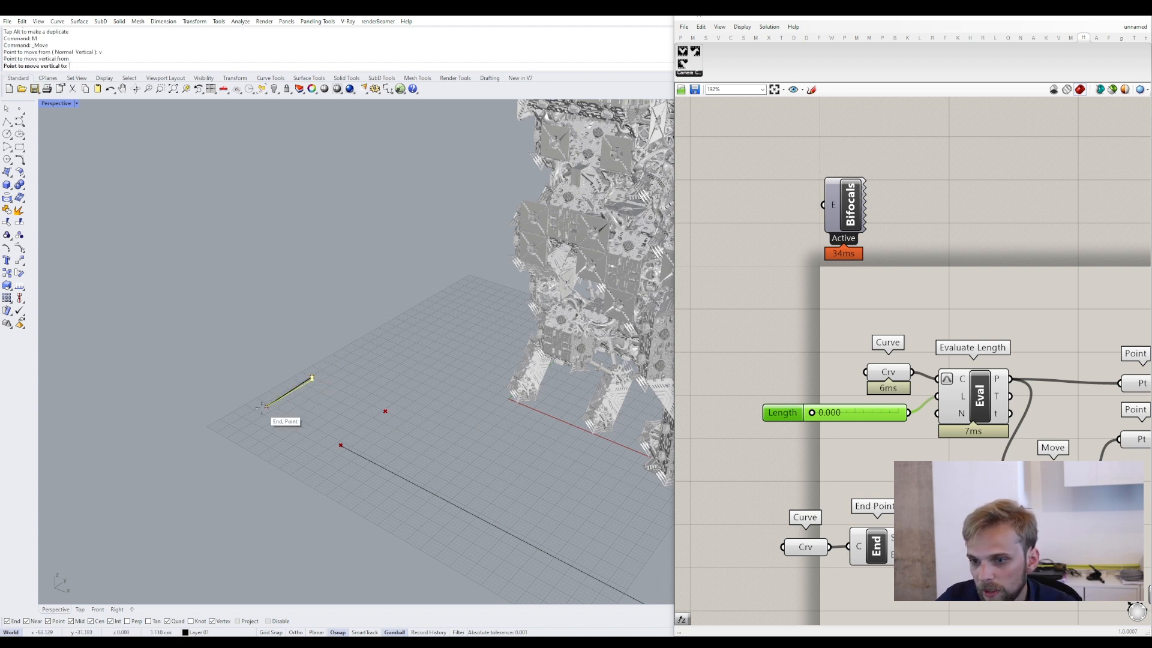
pyautogui.click(266, 406)
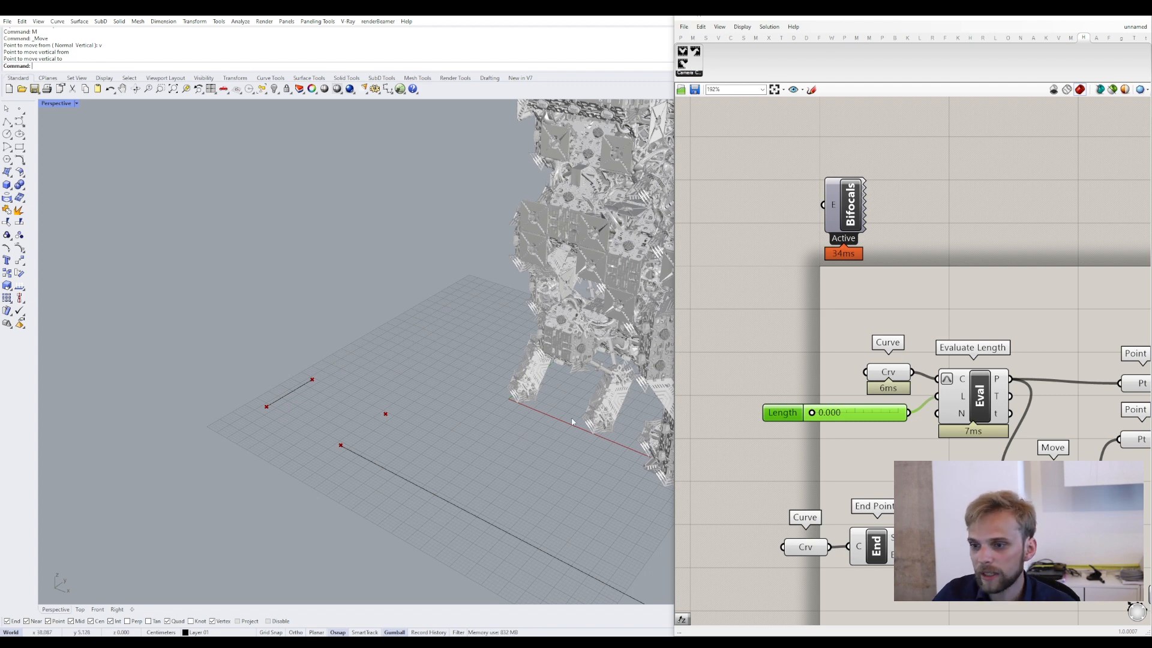
# - Raise the long camera curve vertically to about the middle of the model's height
pyautogui.click(450, 502)
pyautogui.scroll(-8, 463, 457)
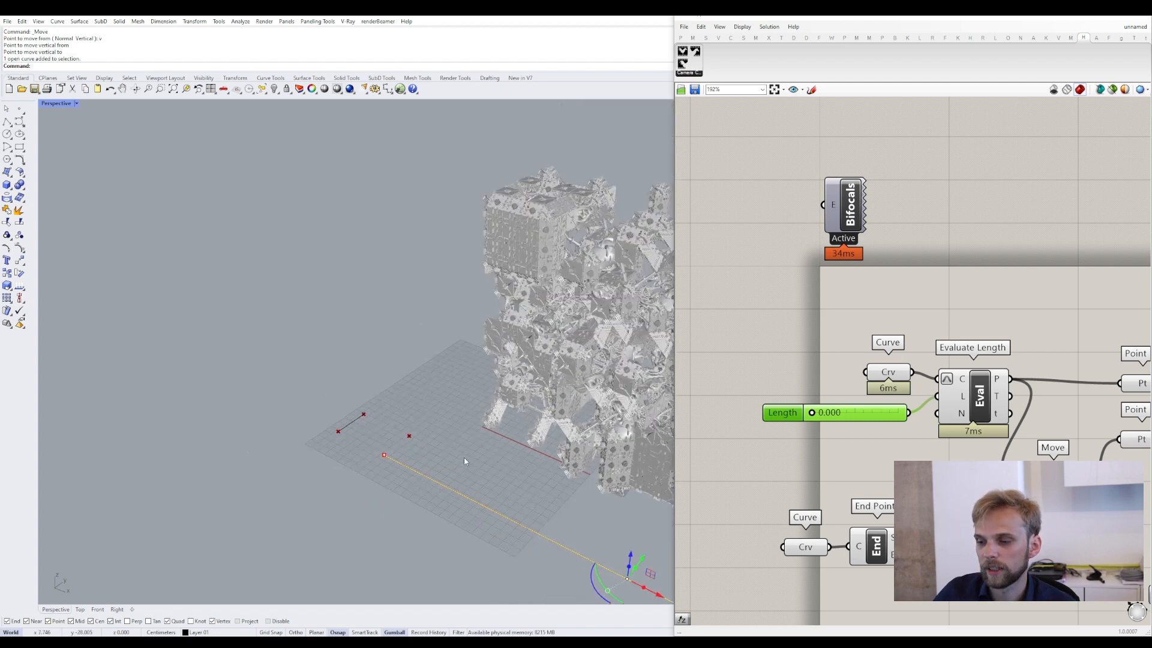
pyautogui.moveTo(406, 427); pyautogui.dragTo(437, 408, button='right')
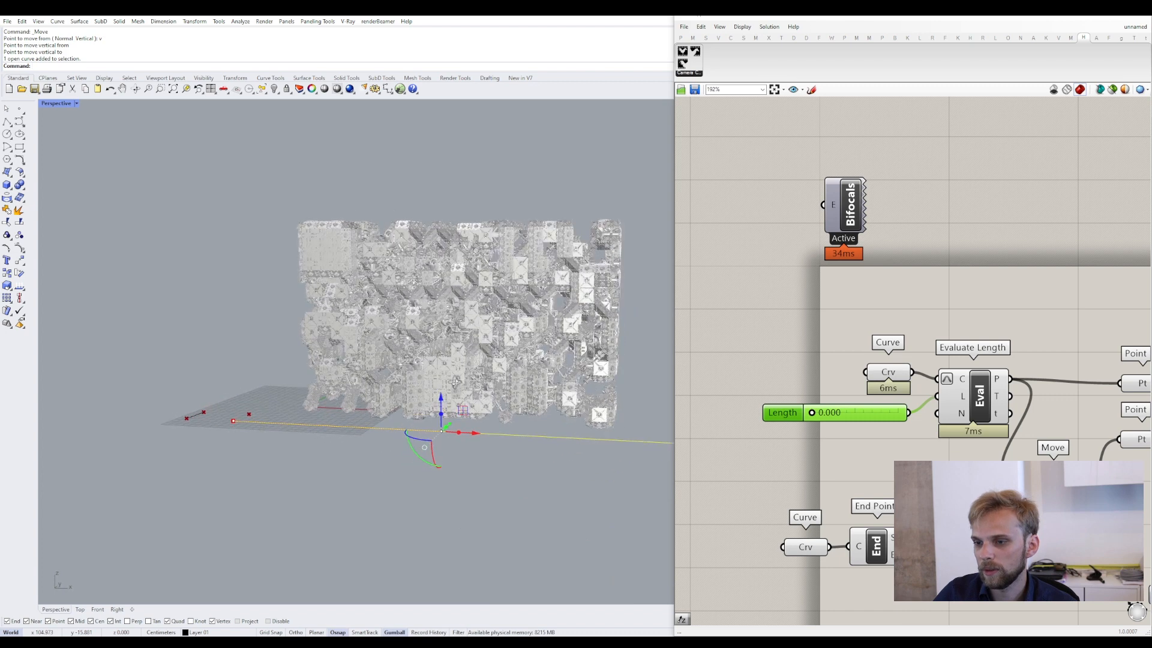
pyautogui.moveTo(441, 408); pyautogui.dragTo(427, 300)
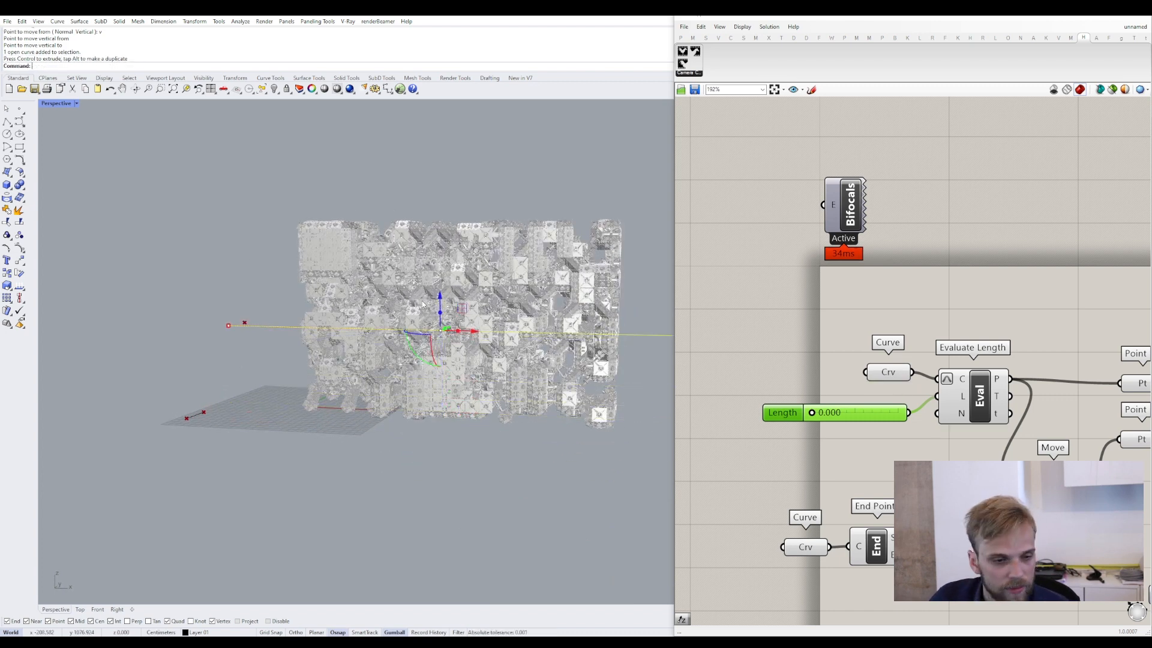
pyautogui.click(268, 287)
pyautogui.moveTo(268, 290); pyautogui.dragTo(412, 354, button='right')
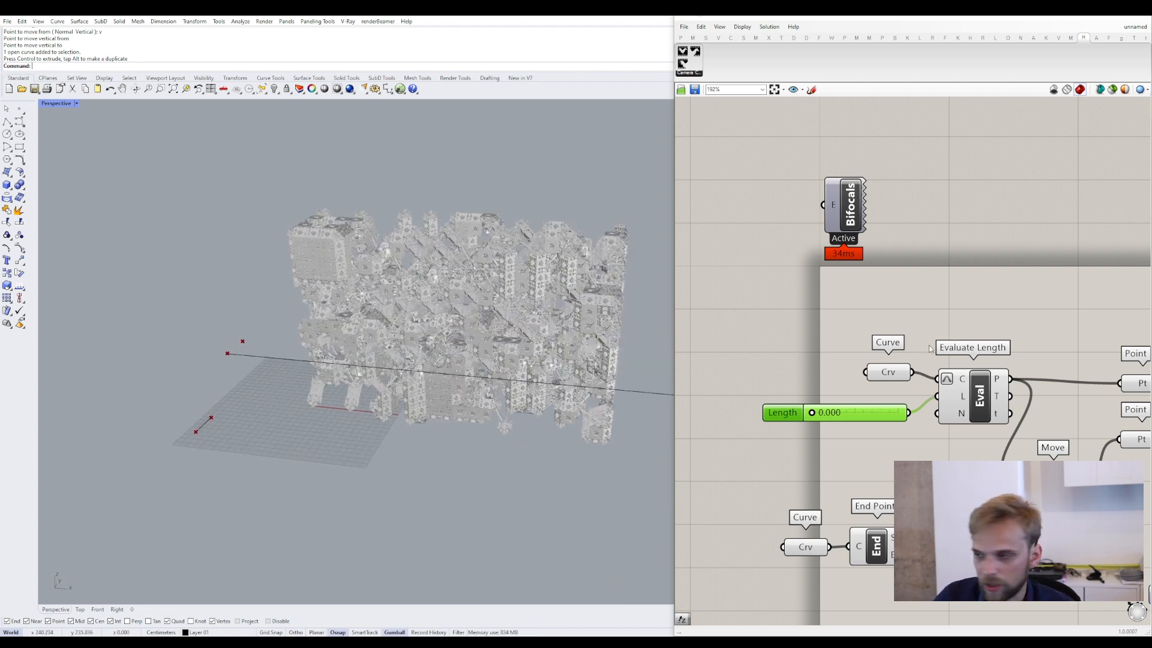
# - Switch on the toggle feeding Set camera's activate input
pyautogui.click(1047, 346)
pyautogui.moveTo(871, 295); pyautogui.dragTo(691, 247, button='right')
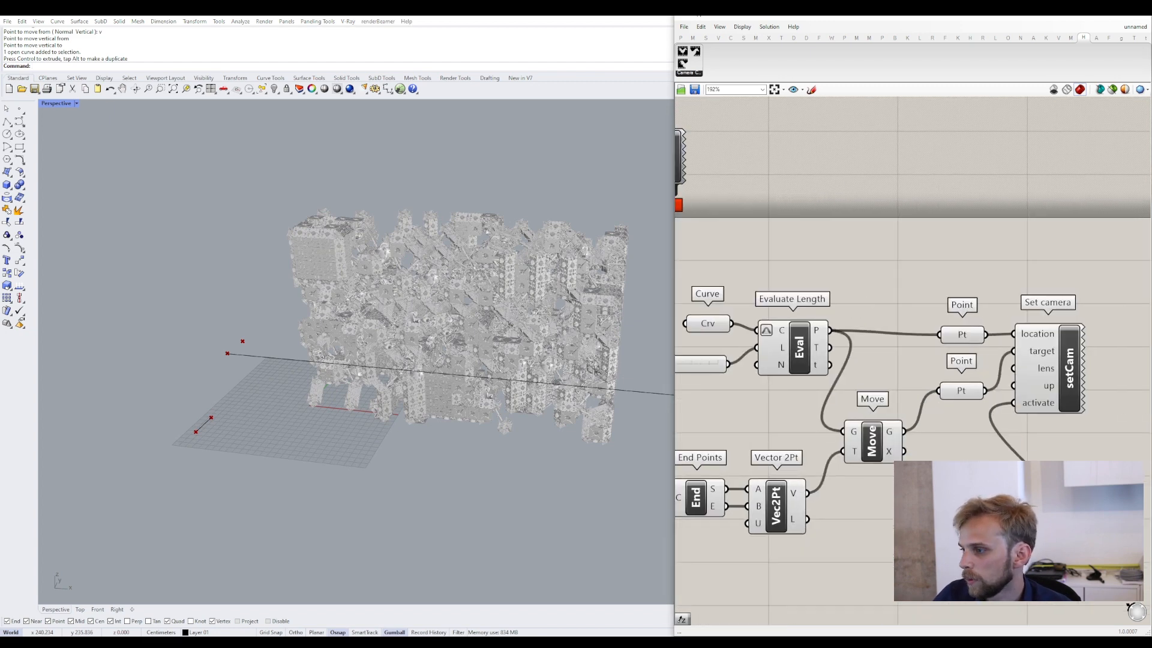
pyautogui.click(1023, 522)
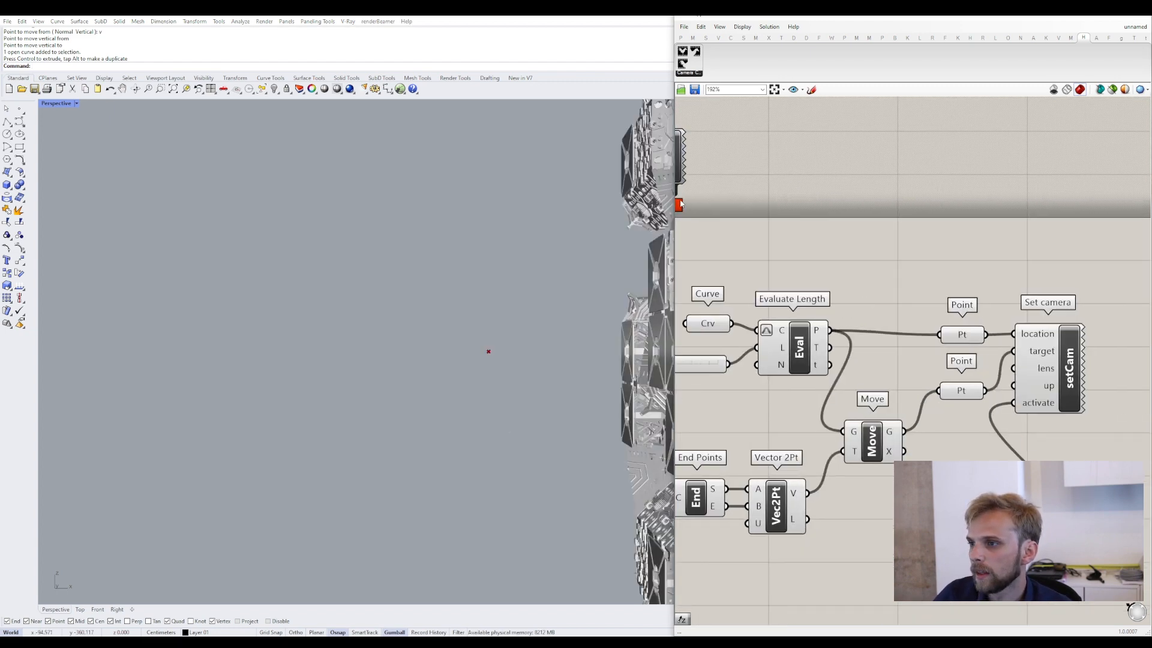
# - Narrow the Grasshopper window to reveal more of the viewport and run the Length slider from 0.000 to 1.000
pyautogui.moveTo(700, 207); pyautogui.dragTo(866, 348)
pyautogui.scroll(-5, 926, 410)
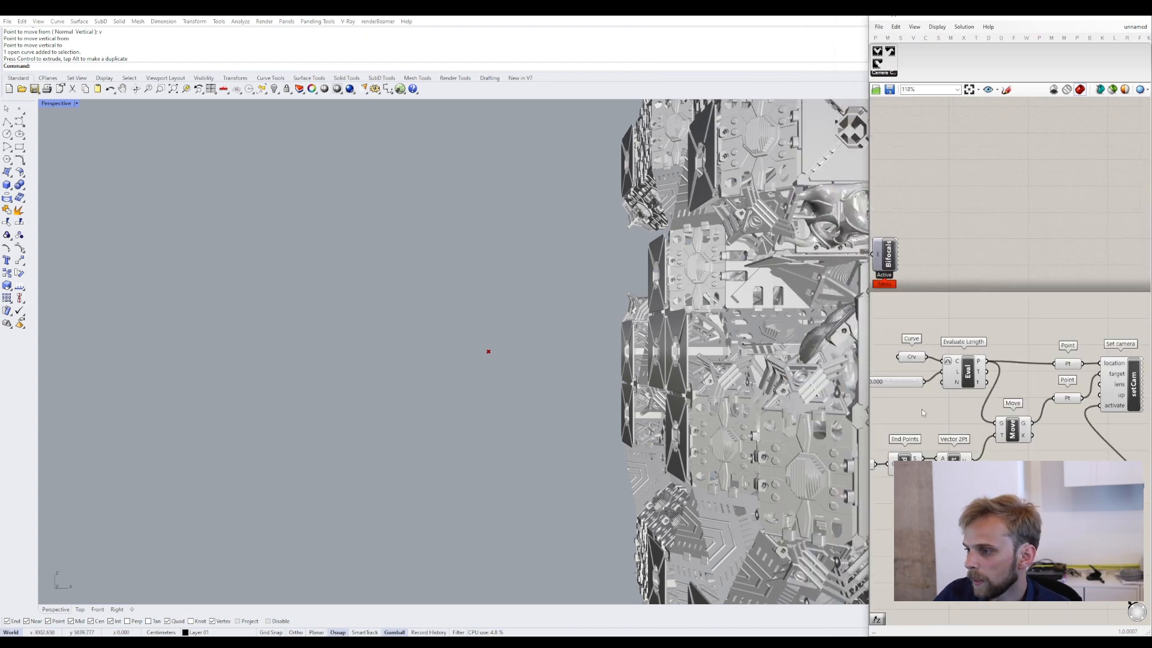
pyautogui.scroll(8, 941, 384)
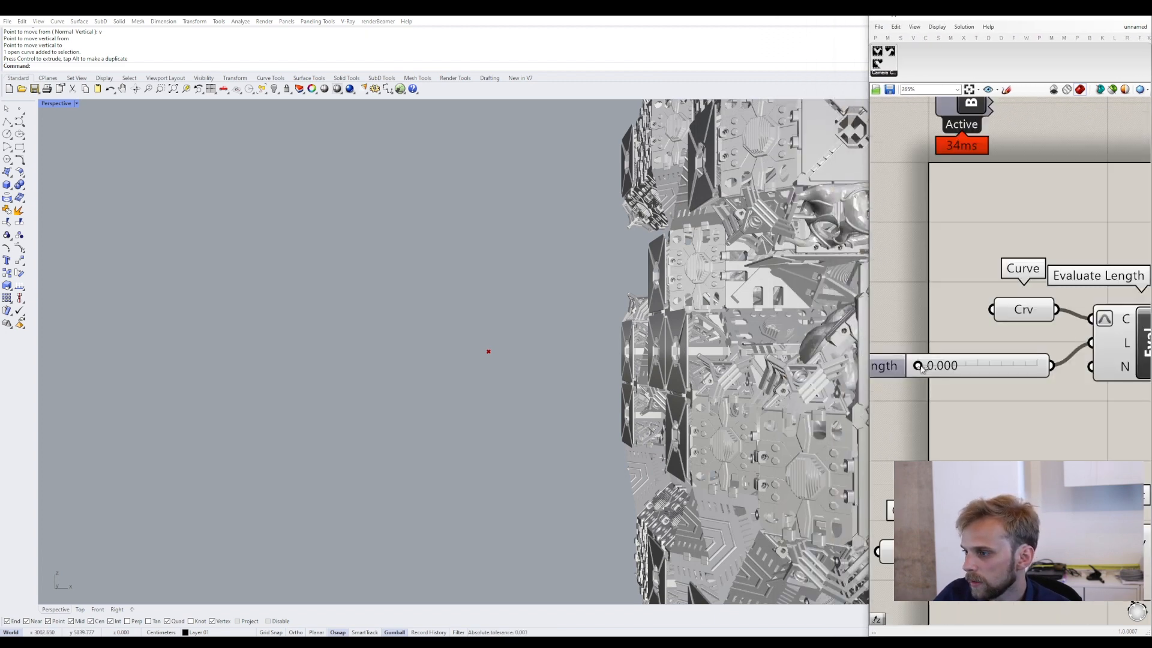
pyautogui.moveTo(921, 368); pyautogui.dragTo(945, 367)
pyautogui.moveTo(949, 367); pyautogui.dragTo(1044, 366)
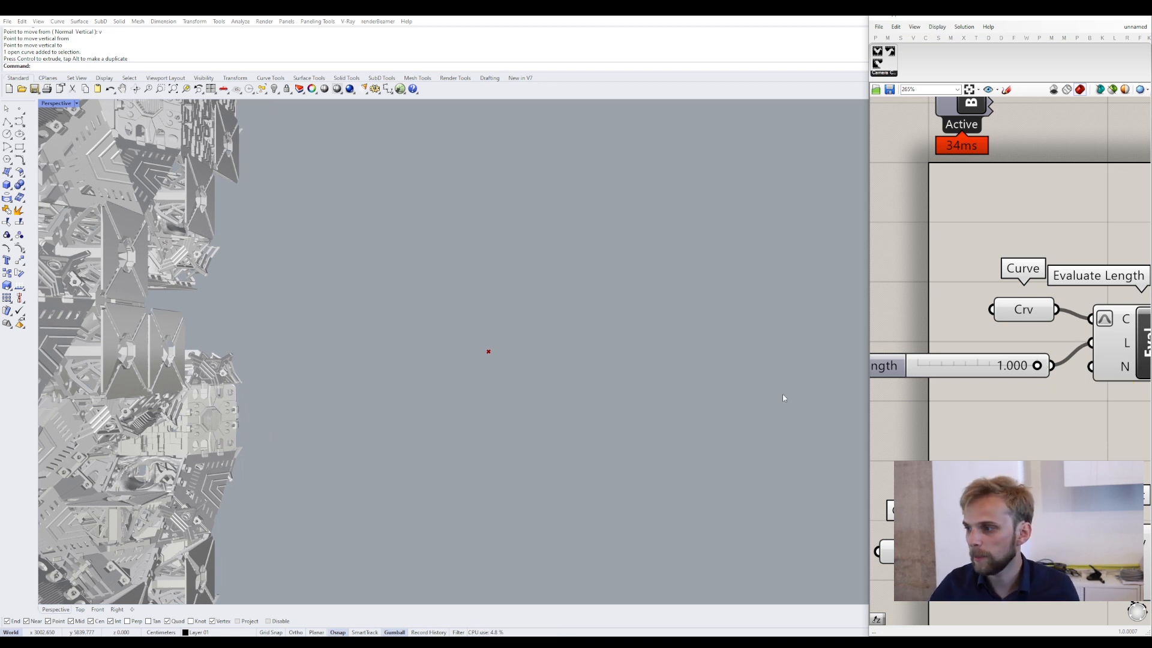
# - Restore the four-viewport layout and shorten the long camera curve by moving its left end point inward in the Top view
pyautogui.doubleClick(48, 103)
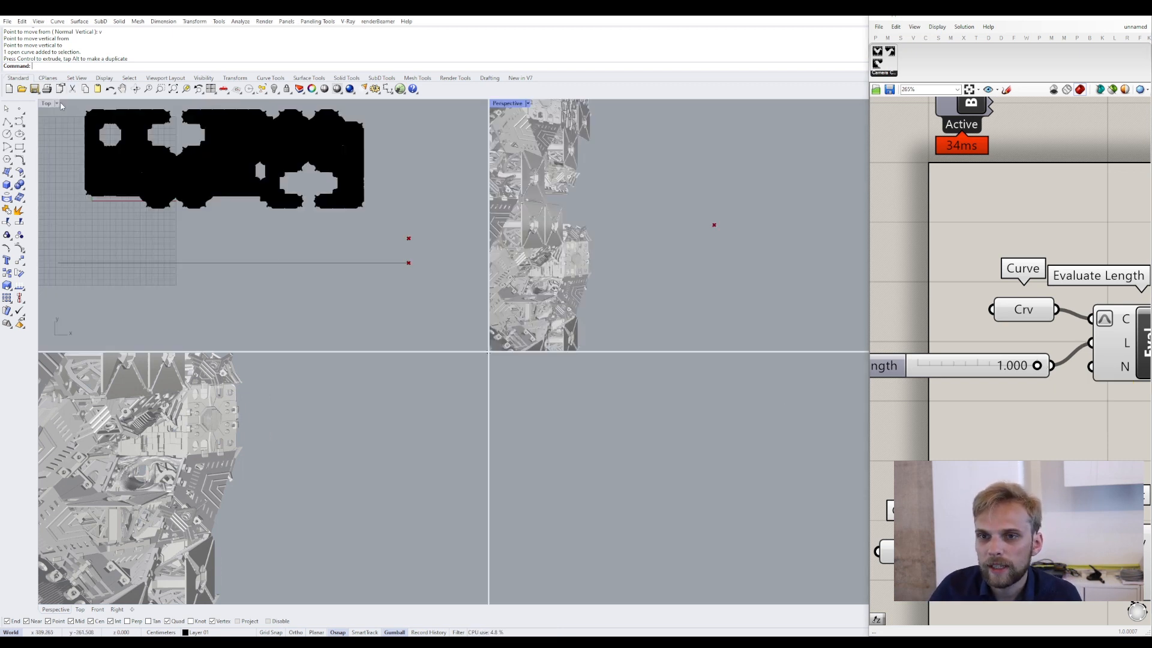
pyautogui.click(210, 263)
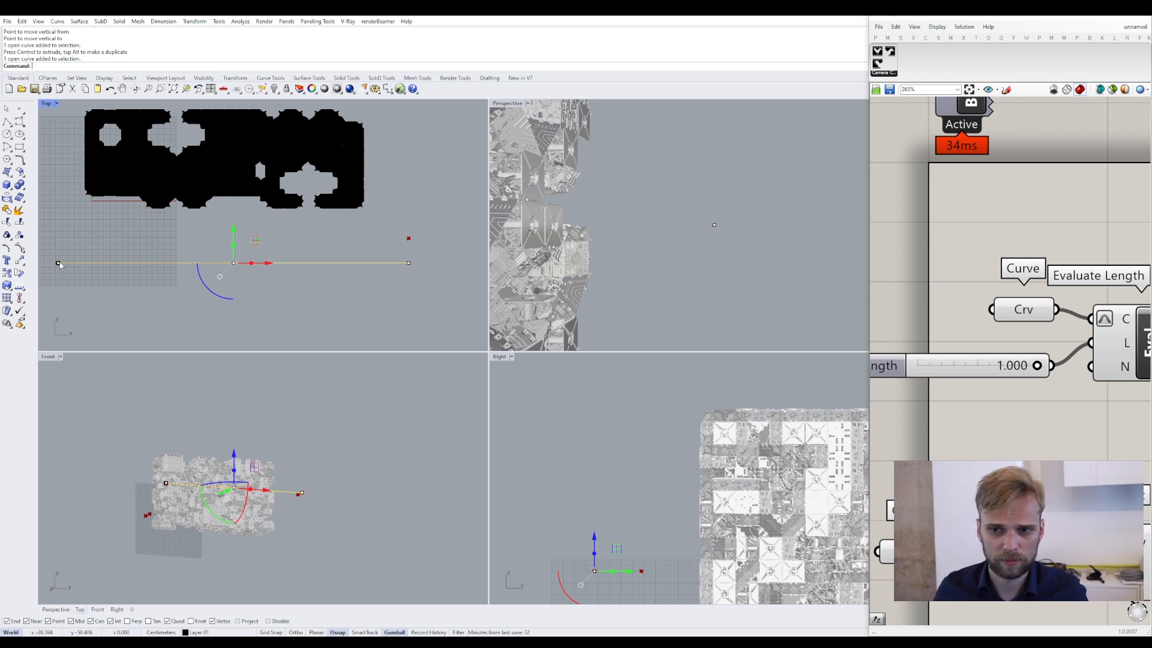
pyautogui.moveTo(58, 263); pyautogui.dragTo(134, 267)
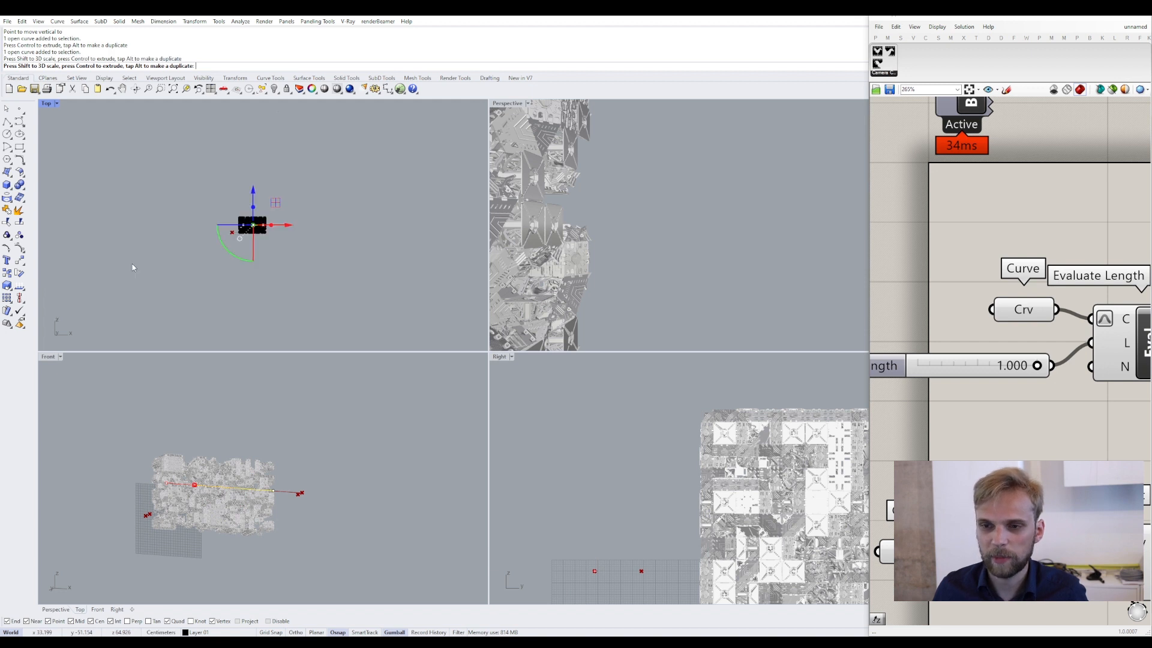
pyautogui.click(282, 279)
pyautogui.scroll(2, 256, 219)
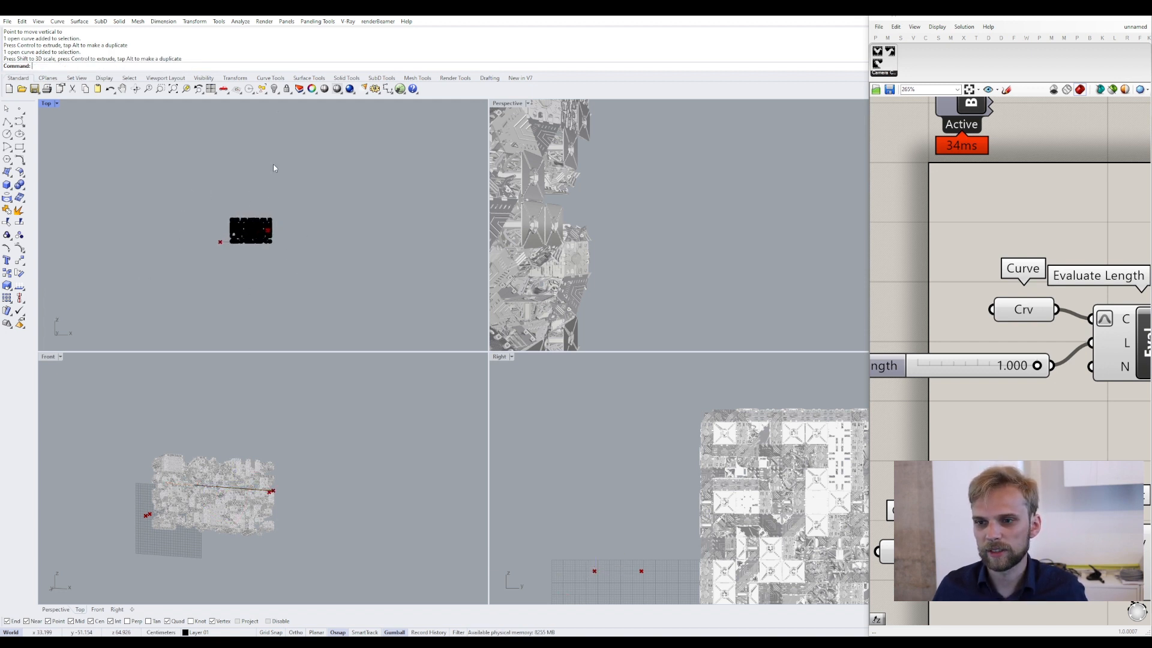
# - Make Perspective the active viewport, move the toggle closer to Set camera and switch it to False
pyautogui.click(502, 108)
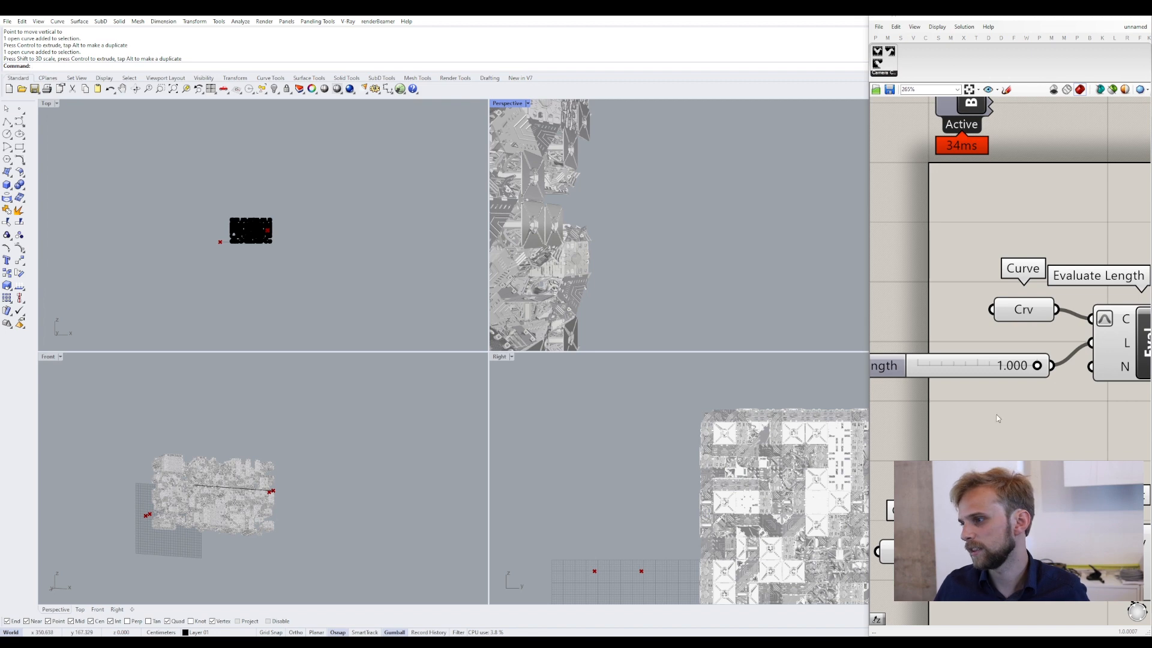
pyautogui.scroll(-6, 1014, 402)
pyautogui.scroll(4, 1014, 403)
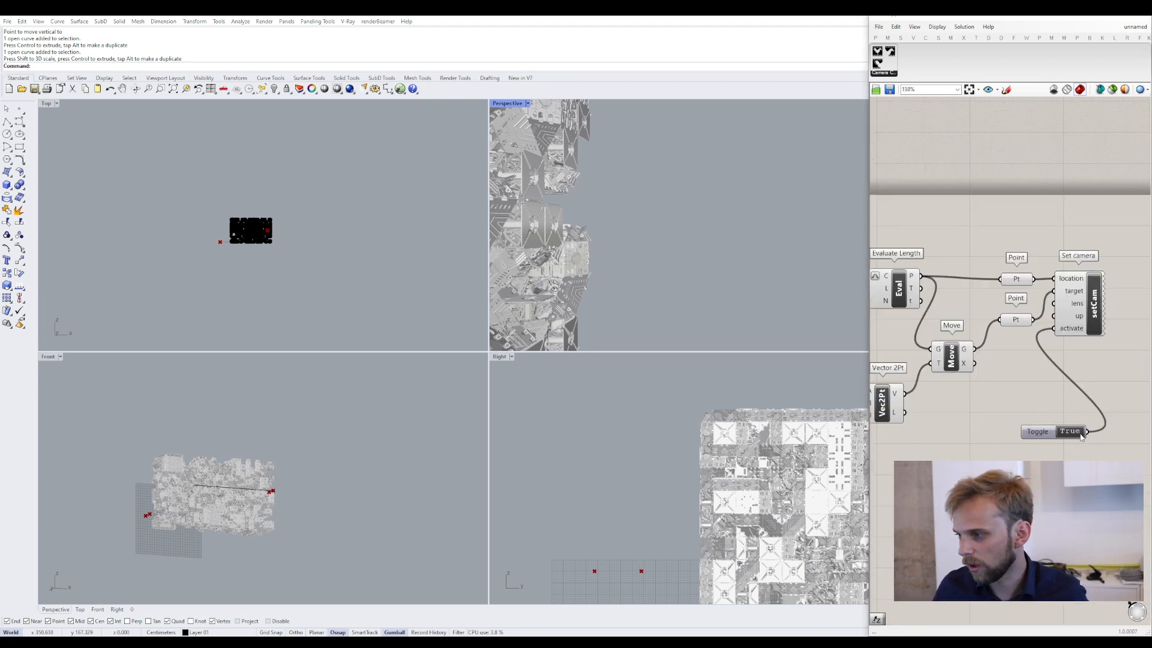
pyautogui.moveTo(1043, 436); pyautogui.dragTo(1008, 411)
pyautogui.doubleClick(1040, 410)
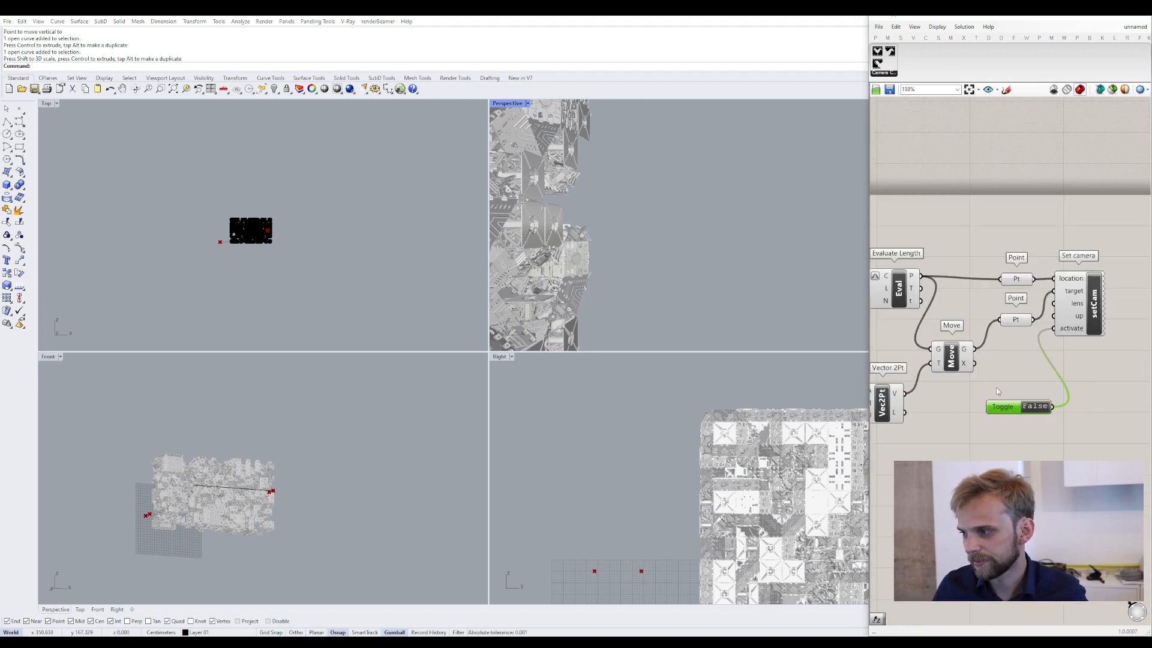
# - Maximize Perspective, set the toggle to True and run the Length slider to 0.000 and back to 1.000
pyautogui.doubleClick(507, 104)
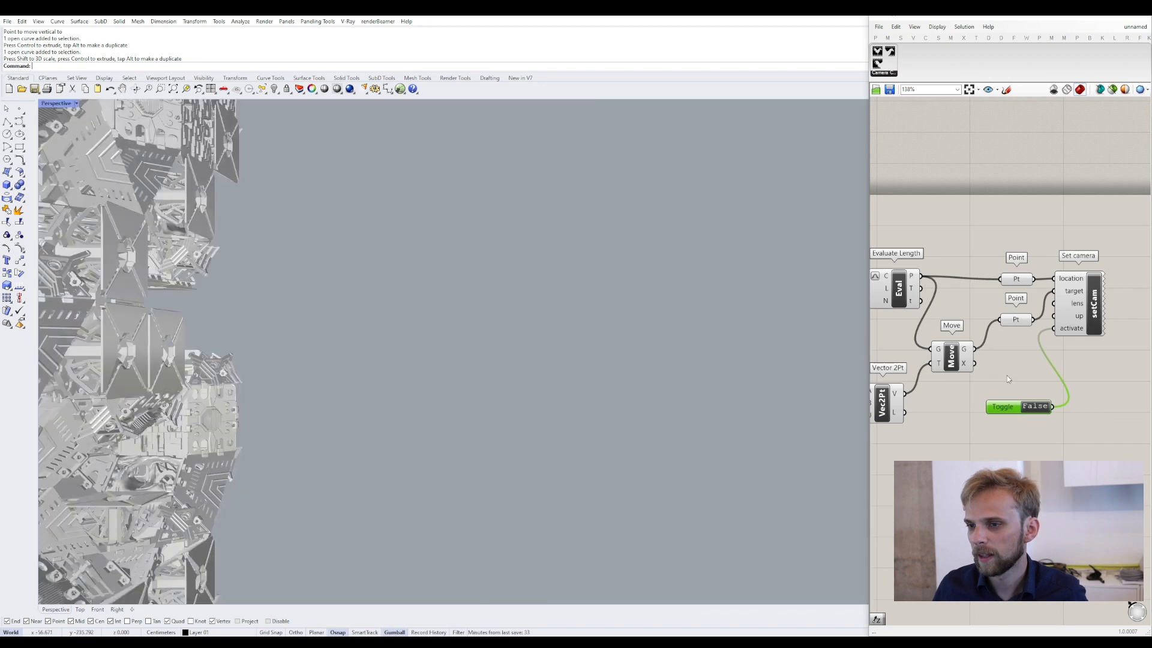
pyautogui.doubleClick(1035, 406)
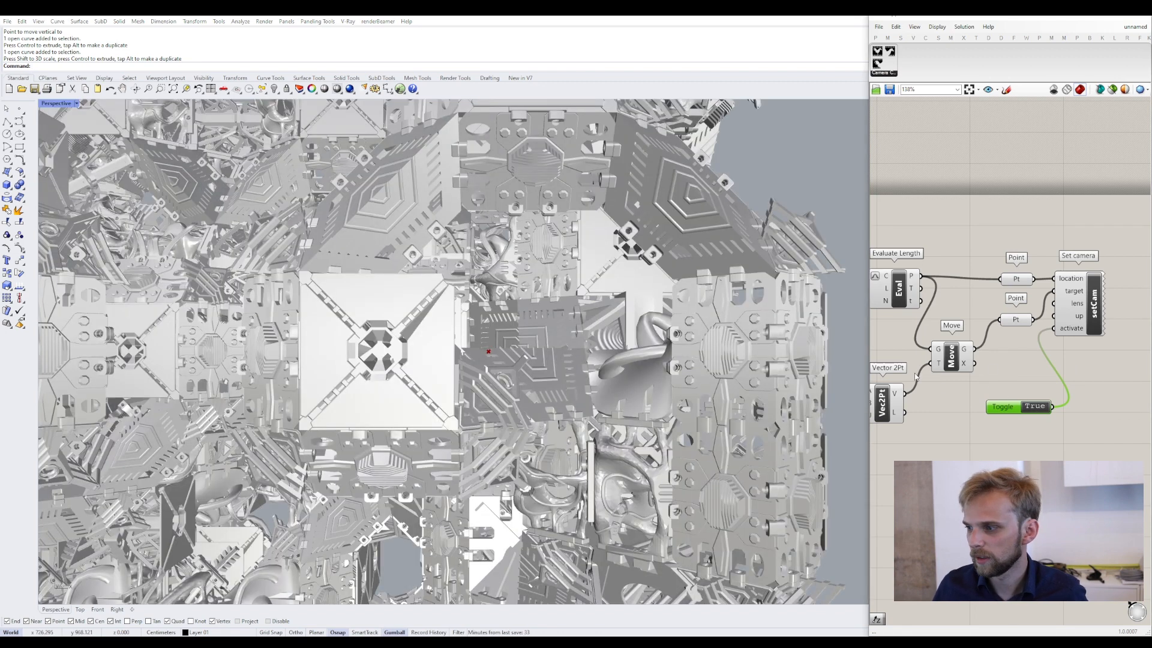
pyautogui.moveTo(877, 300); pyautogui.dragTo(1014, 330, button='right')
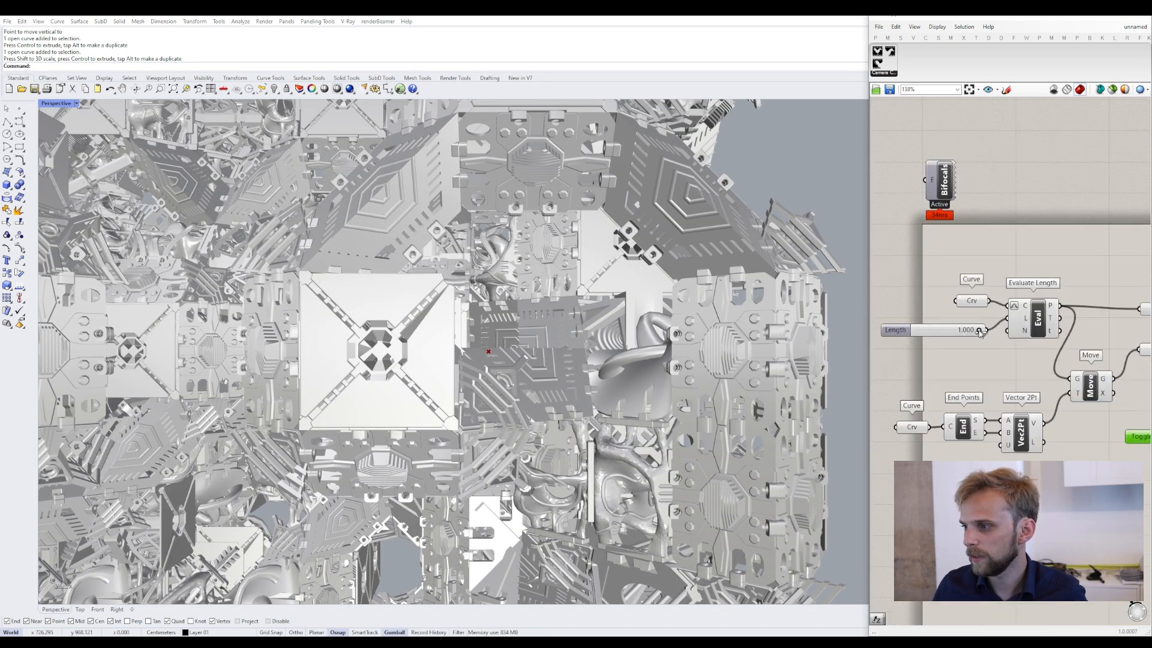
pyautogui.moveTo(979, 330); pyautogui.dragTo(913, 332)
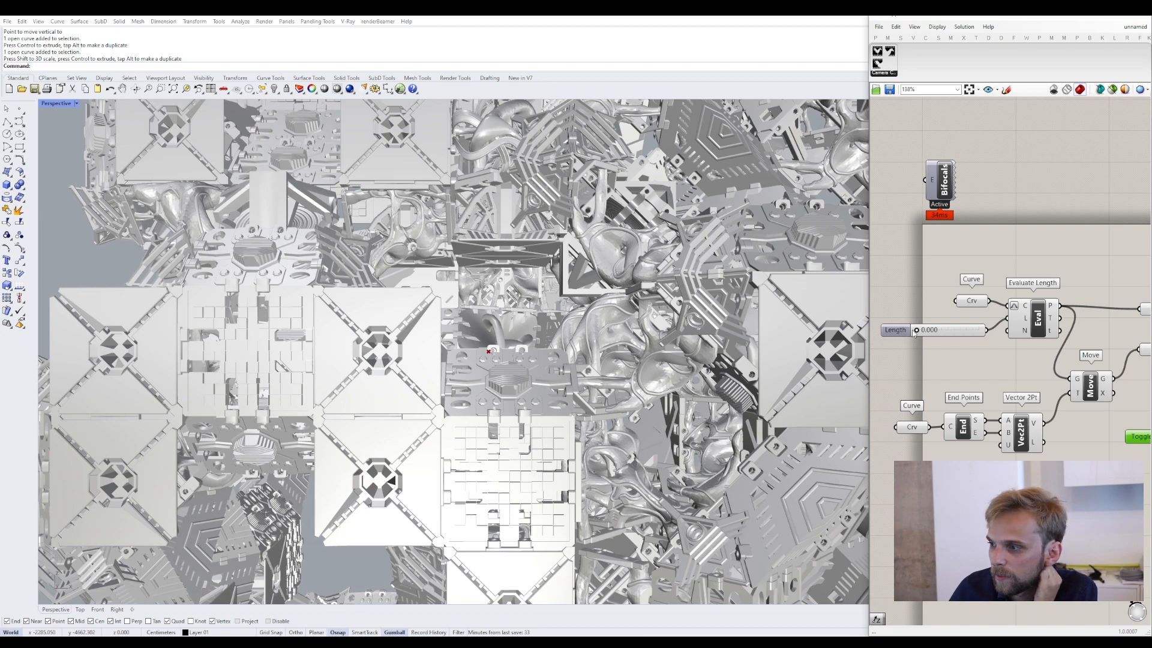
pyautogui.moveTo(917, 330); pyautogui.dragTo(997, 332)
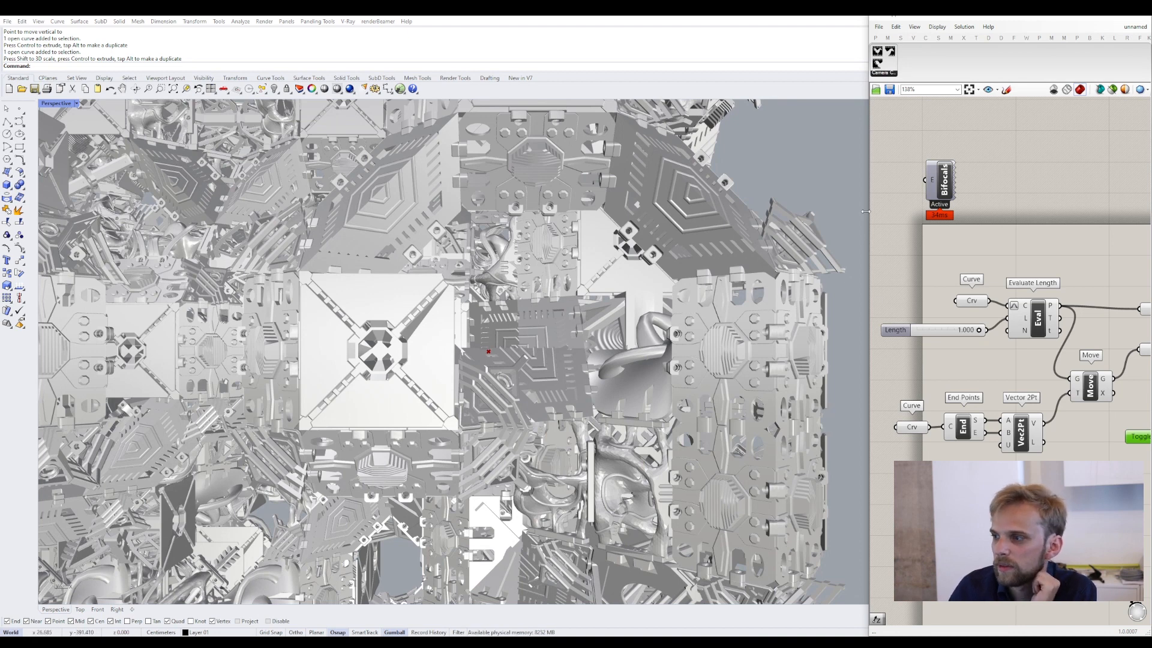
# - Narrow the Grasshopper window to uncover the whole Perspective viewport and restore the four-viewport layout
pyautogui.moveTo(866, 211); pyautogui.dragTo(1045, 212)
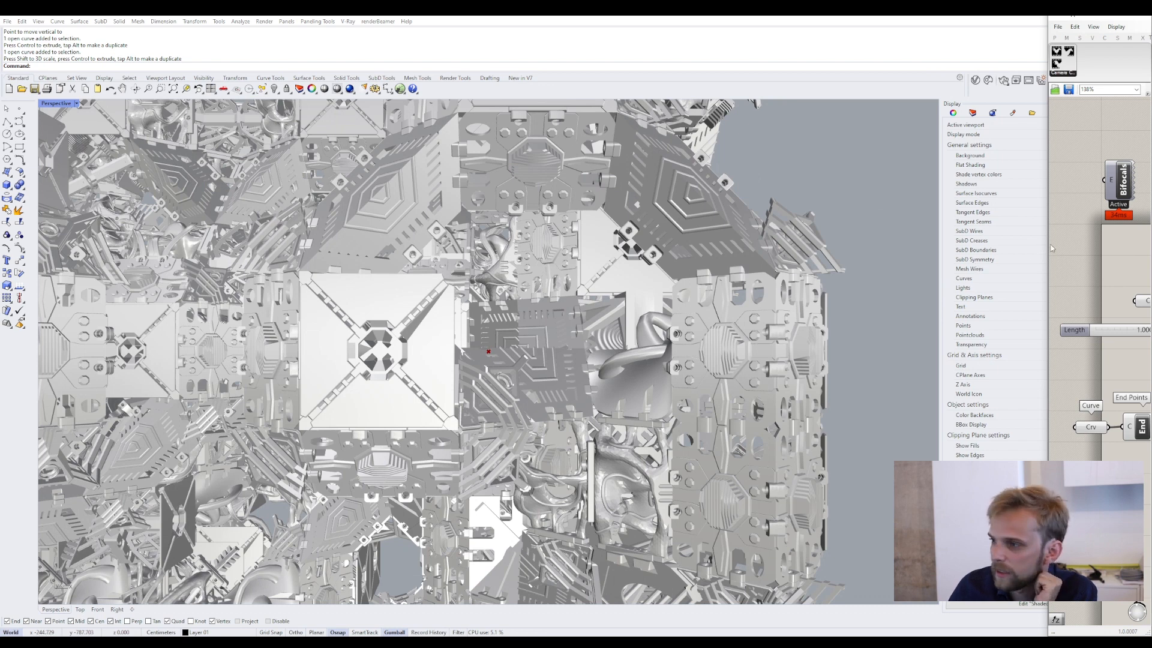
pyautogui.moveTo(1044, 245); pyautogui.dragTo(946, 258)
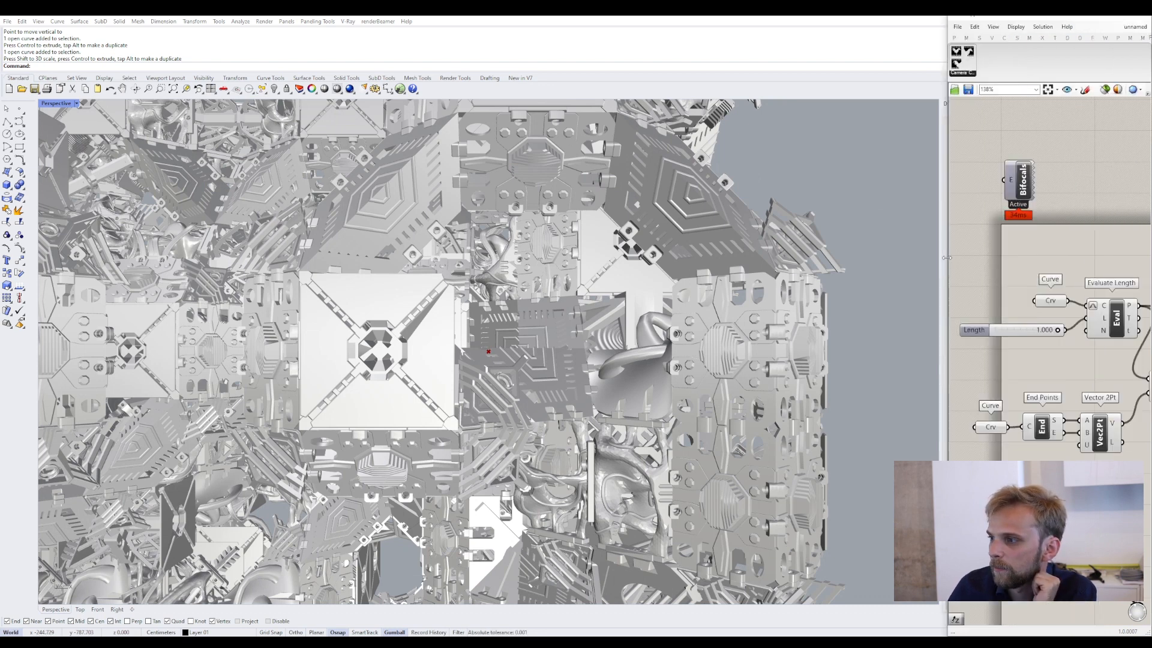
pyautogui.doubleClick(62, 103)
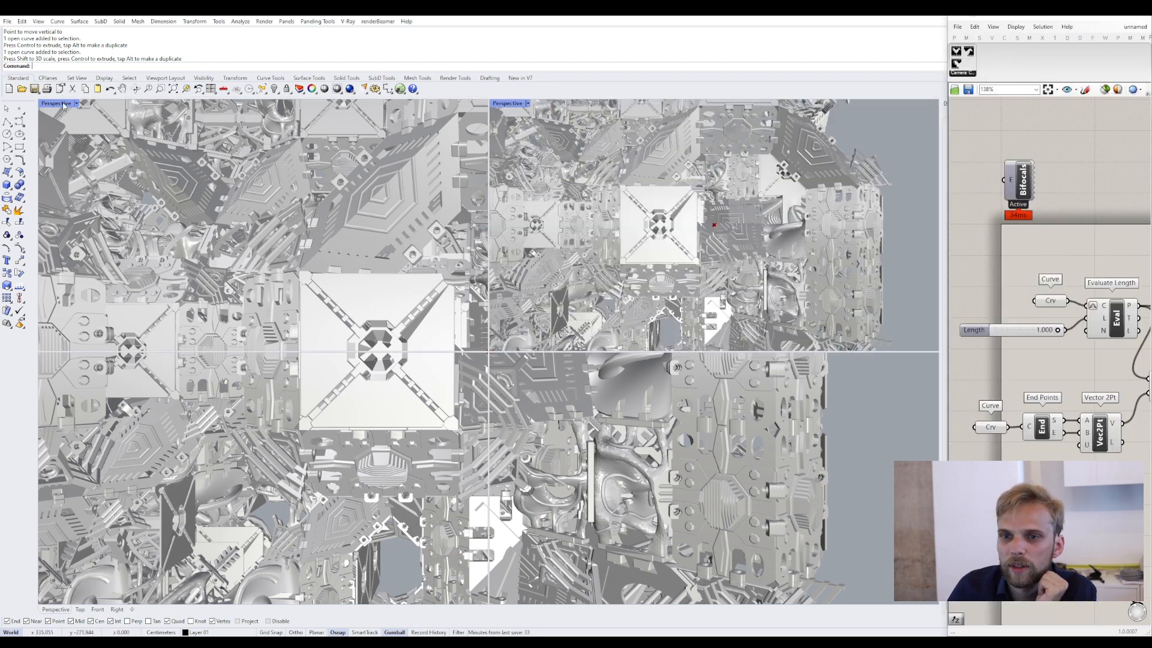
# - Reset the Top viewport to the standard world Top view
pyautogui.click(57, 103)
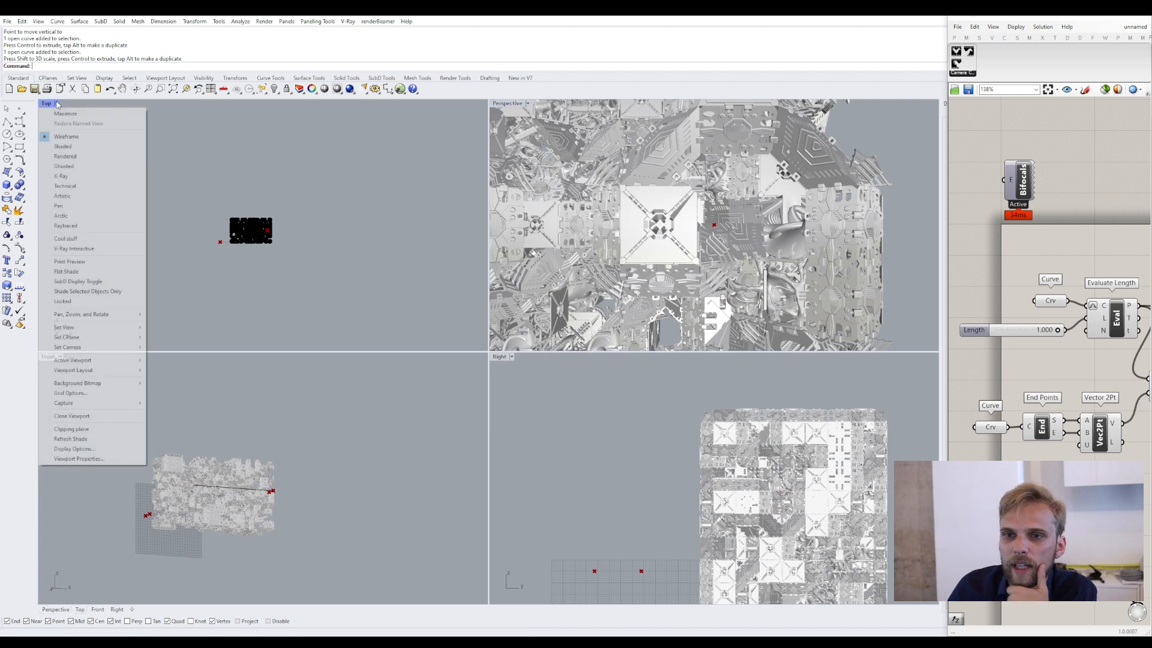
pyautogui.moveTo(77, 329)
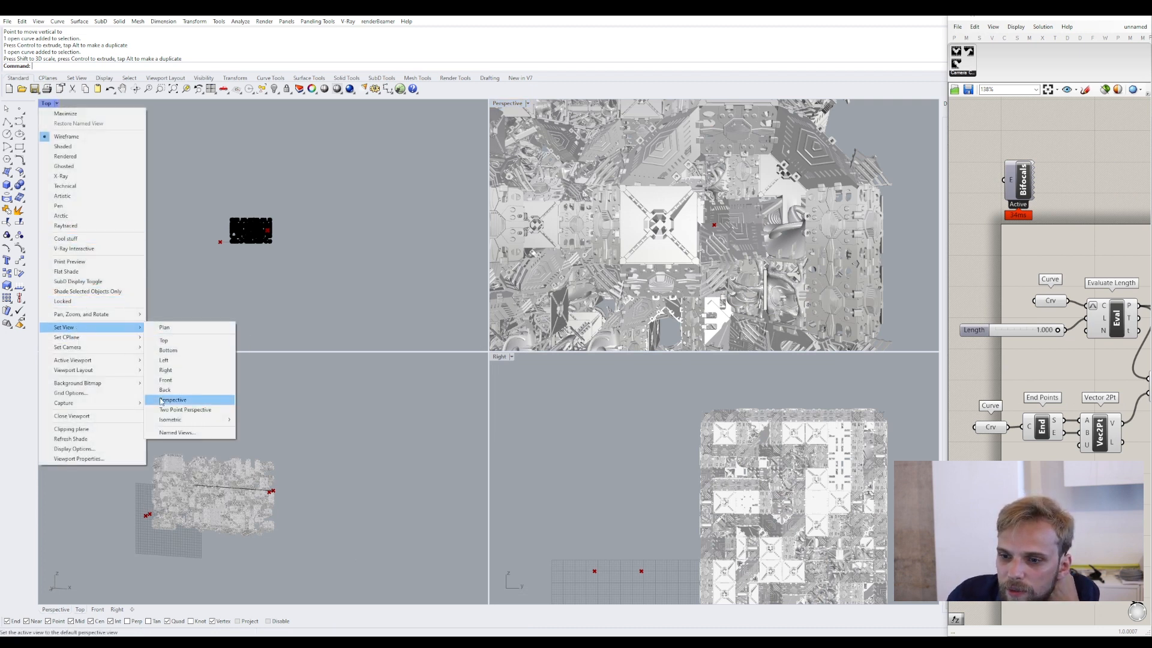
pyautogui.click(181, 342)
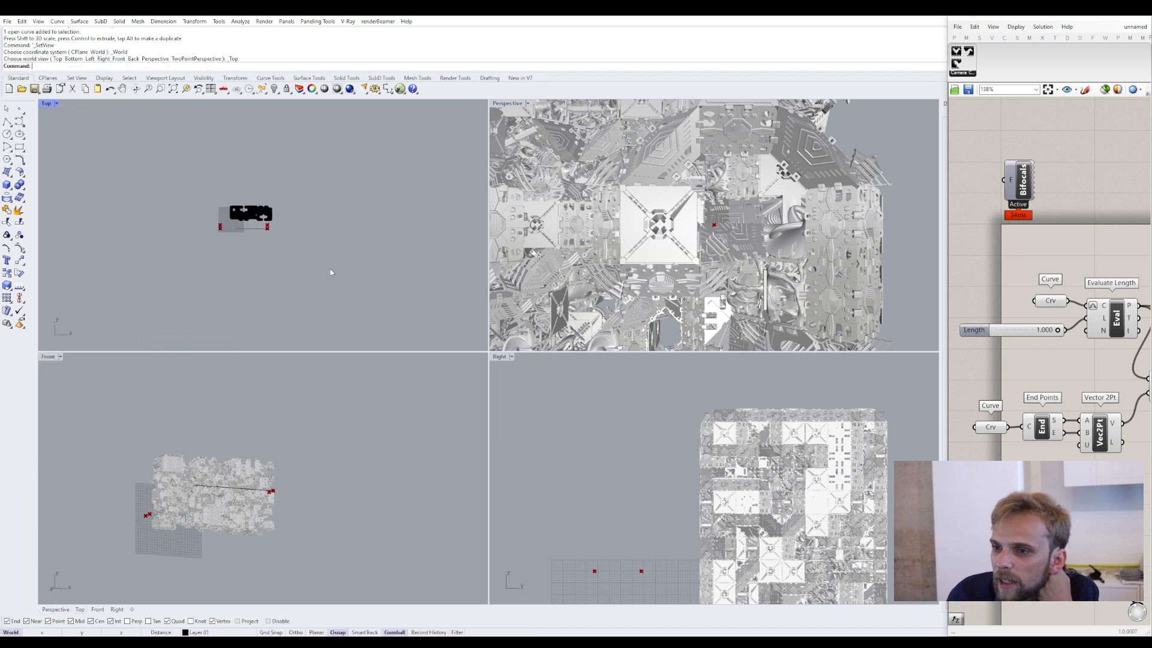
# - Set the toggle feeding Set camera's activate input to False
pyautogui.scroll(-4, 1031, 383)
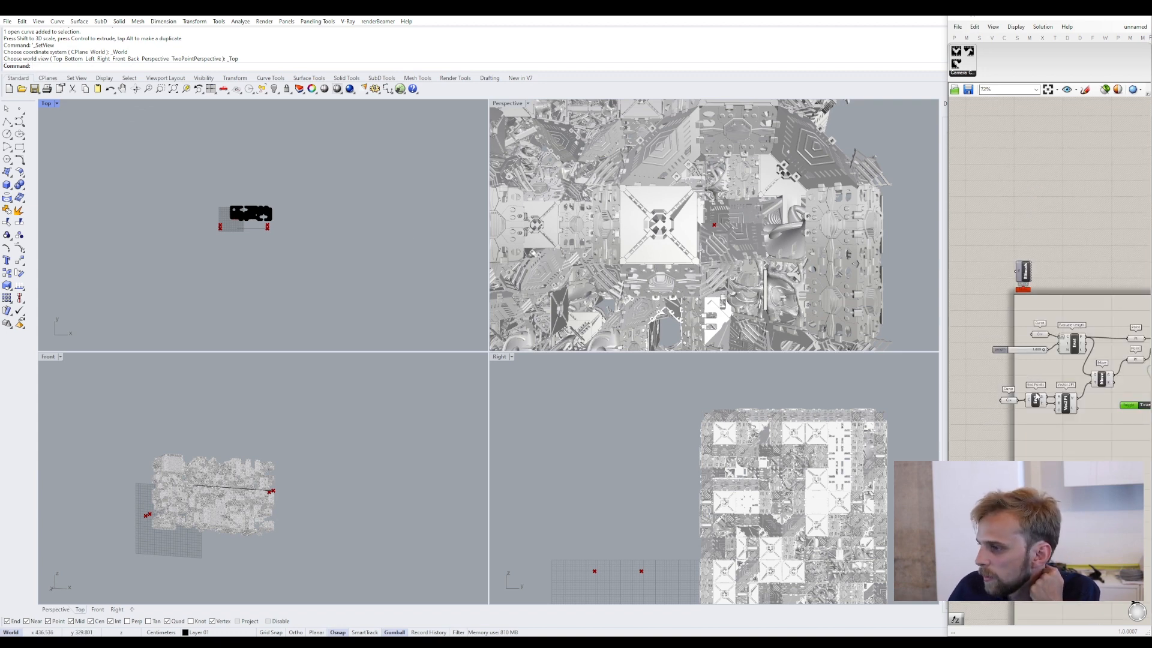
pyautogui.moveTo(1140, 402); pyautogui.dragTo(1078, 395, button='right')
pyautogui.scroll(3, 1080, 393)
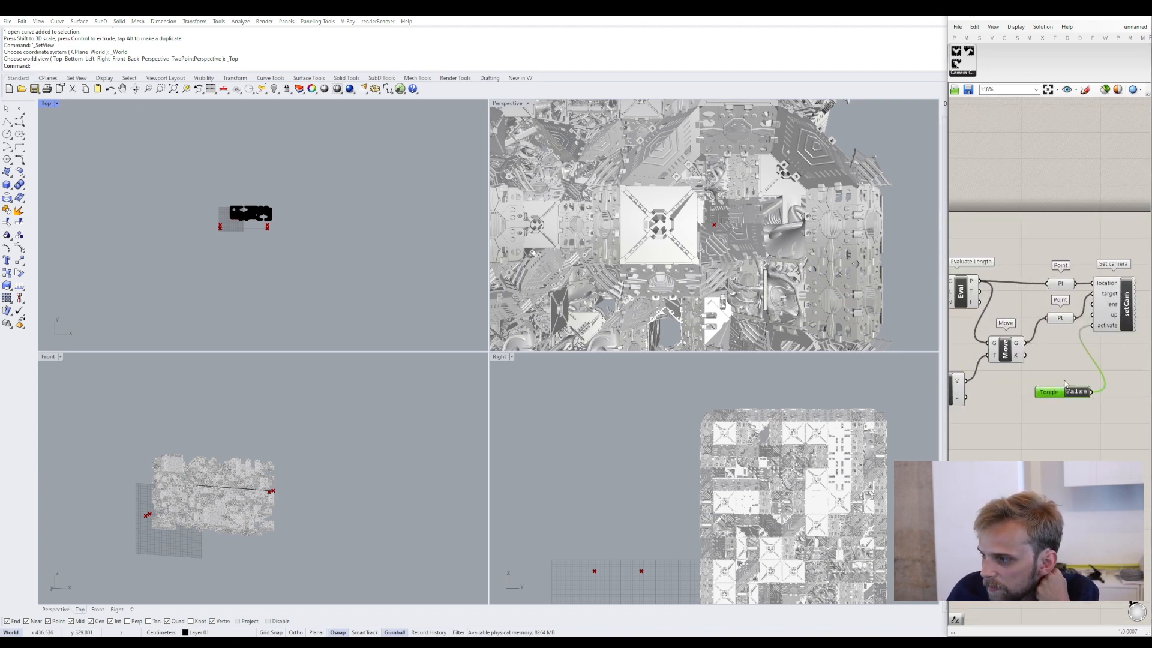
# - Shorten the camera curve in the Top view by moving its right end point slightly inward along X
pyautogui.scroll(3, 231, 228)
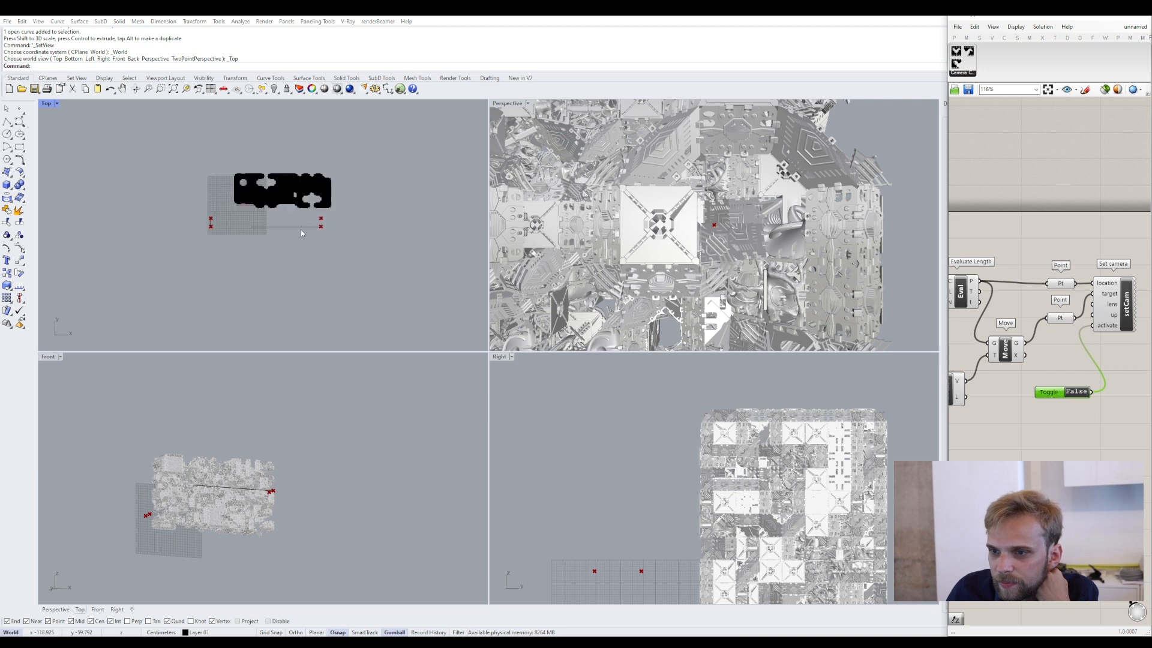
pyautogui.click(324, 228)
pyautogui.scroll(2, 327, 226)
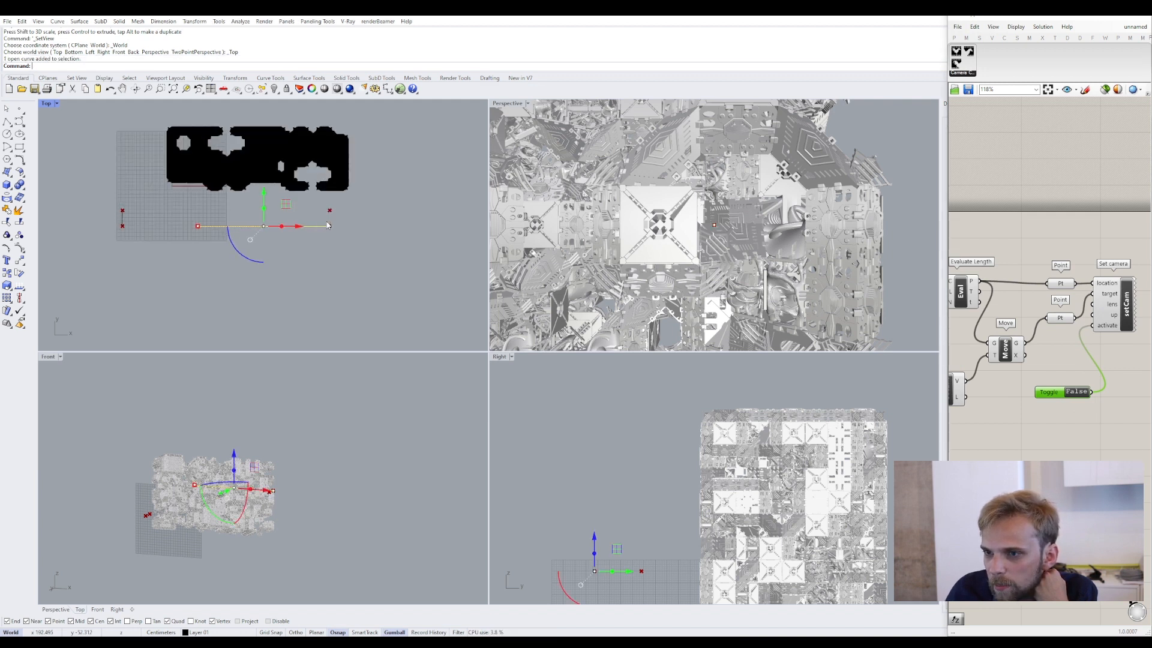
pyautogui.click(330, 227)
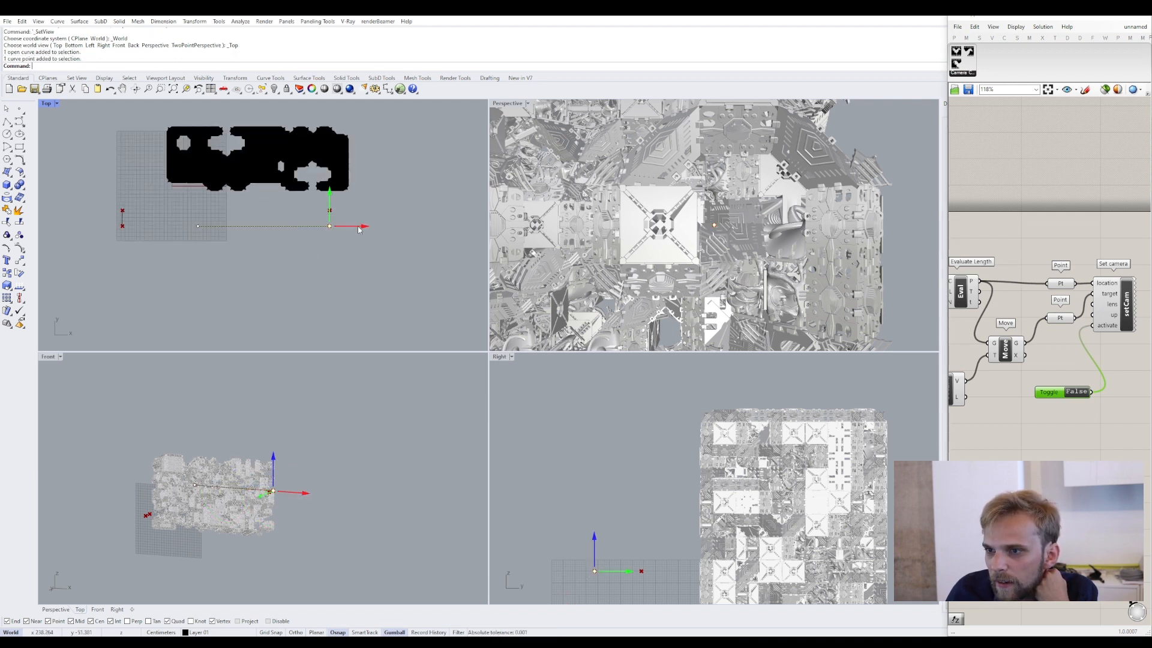
pyautogui.moveTo(351, 228); pyautogui.dragTo(352, 228)
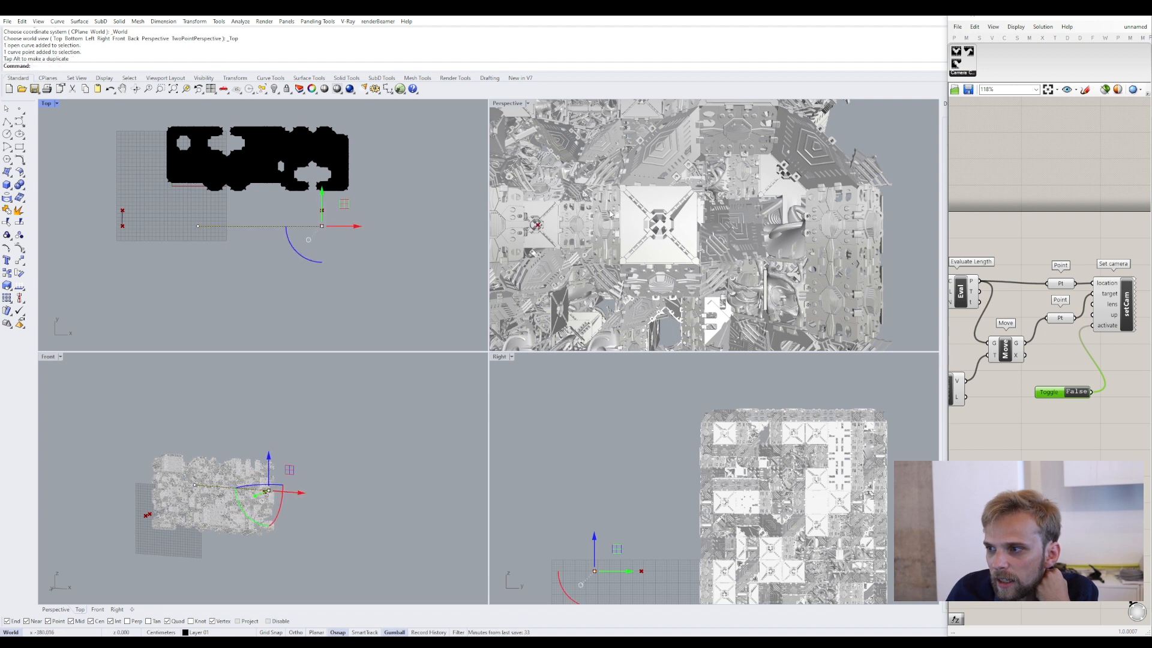
# - With Perspective active, switch the Set camera toggle on and off again to update the camera, and deselect the curve point
pyautogui.click(501, 106)
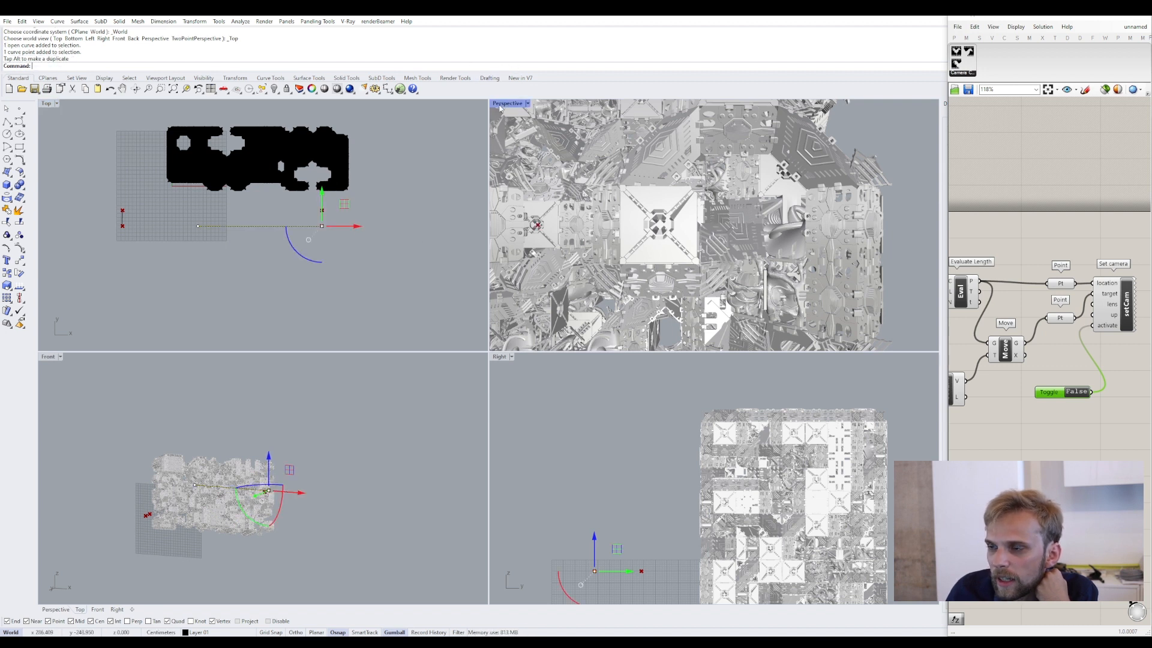
pyautogui.click(1062, 397)
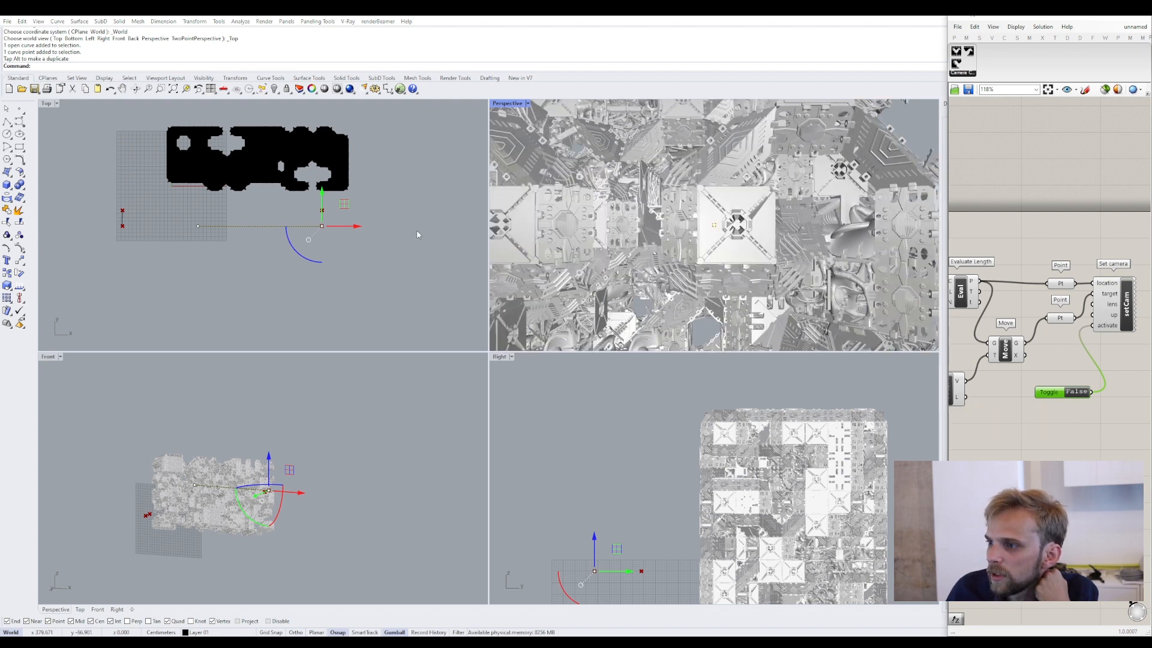
pyautogui.click(373, 306)
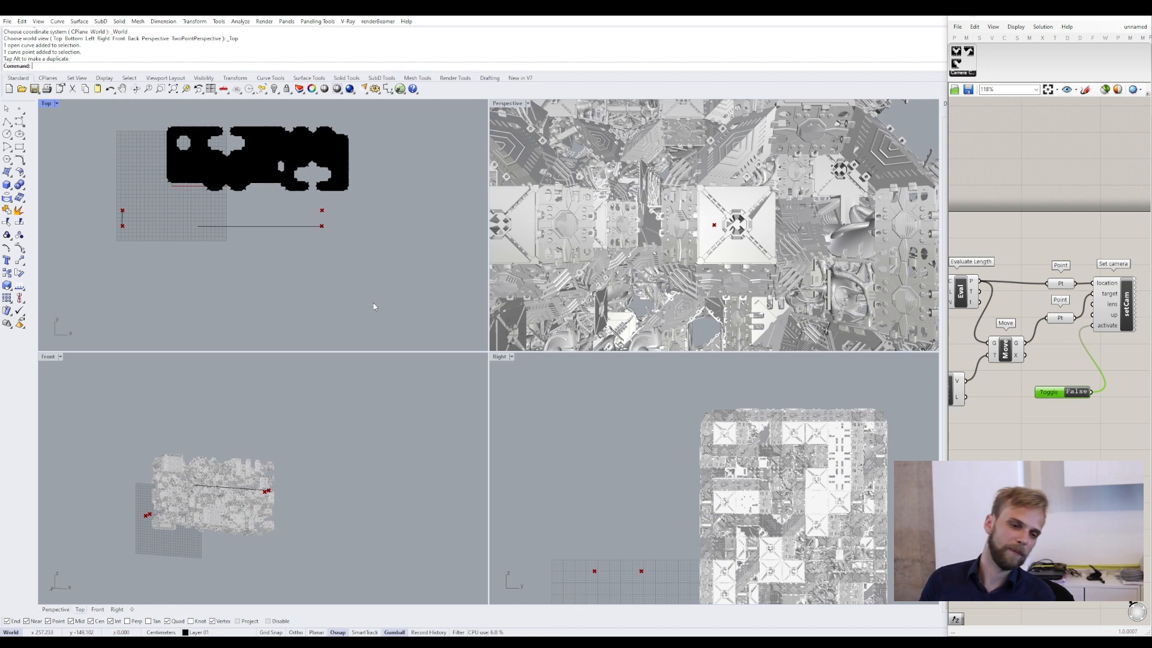
# - Maximize the Perspective viewport and consult the camera movement guide in the browser's image results, returning to Rhino
pyautogui.doubleClick(508, 103)
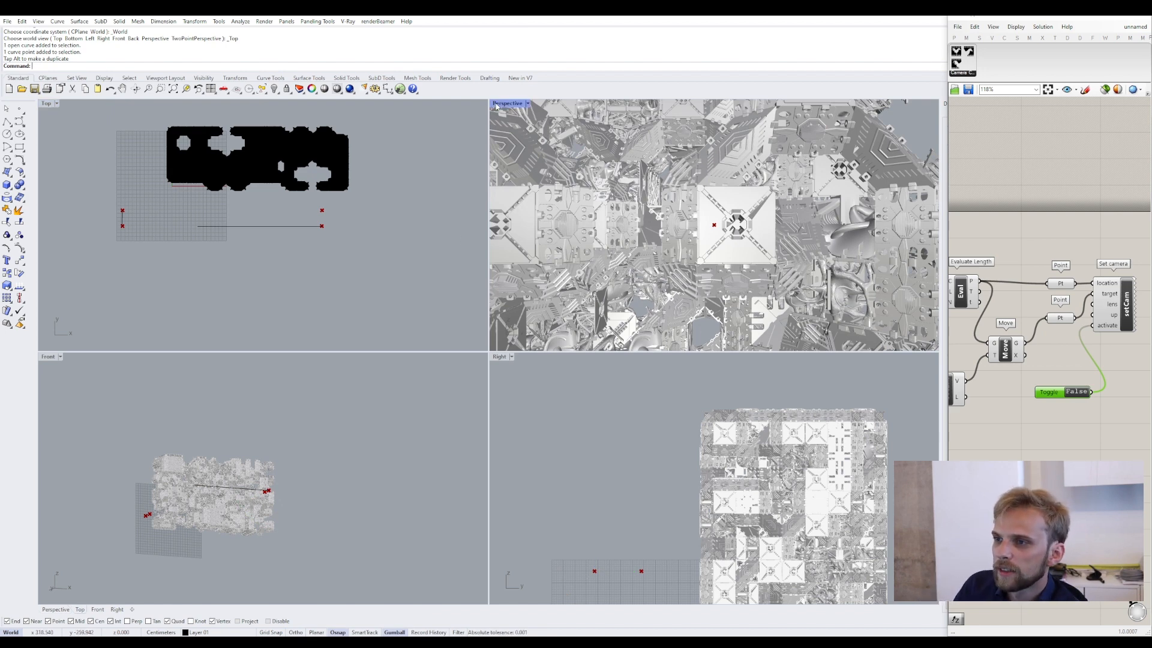
pyautogui.click(1046, 354)
pyautogui.scroll(-2, 1046, 354)
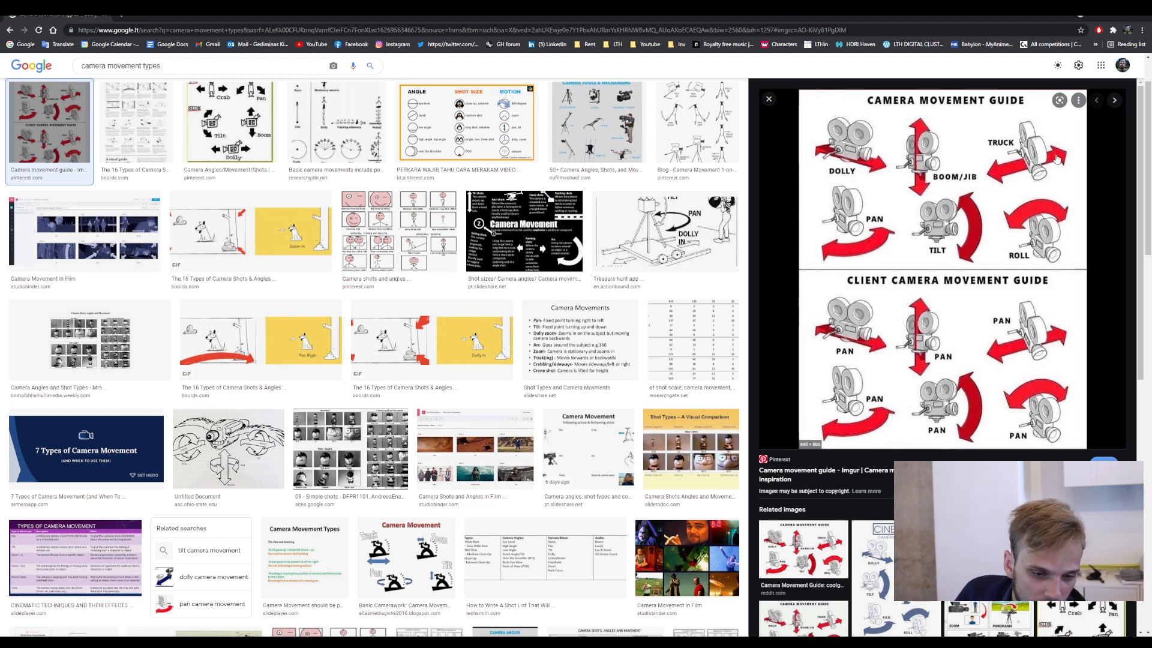
pyautogui.click(1107, 16)
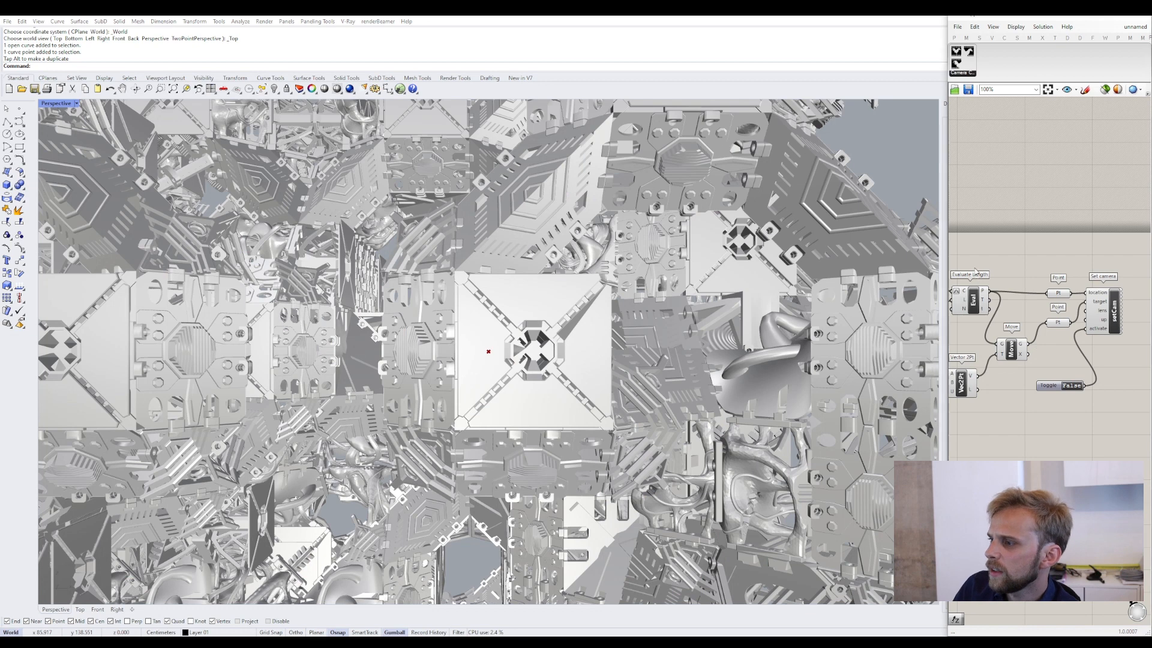
# - Lower the Length slider to about the middle of its range
pyautogui.moveTo(1010, 377); pyautogui.dragTo(1095, 378, button='right')
pyautogui.moveTo(1015, 310); pyautogui.dragTo(994, 314)
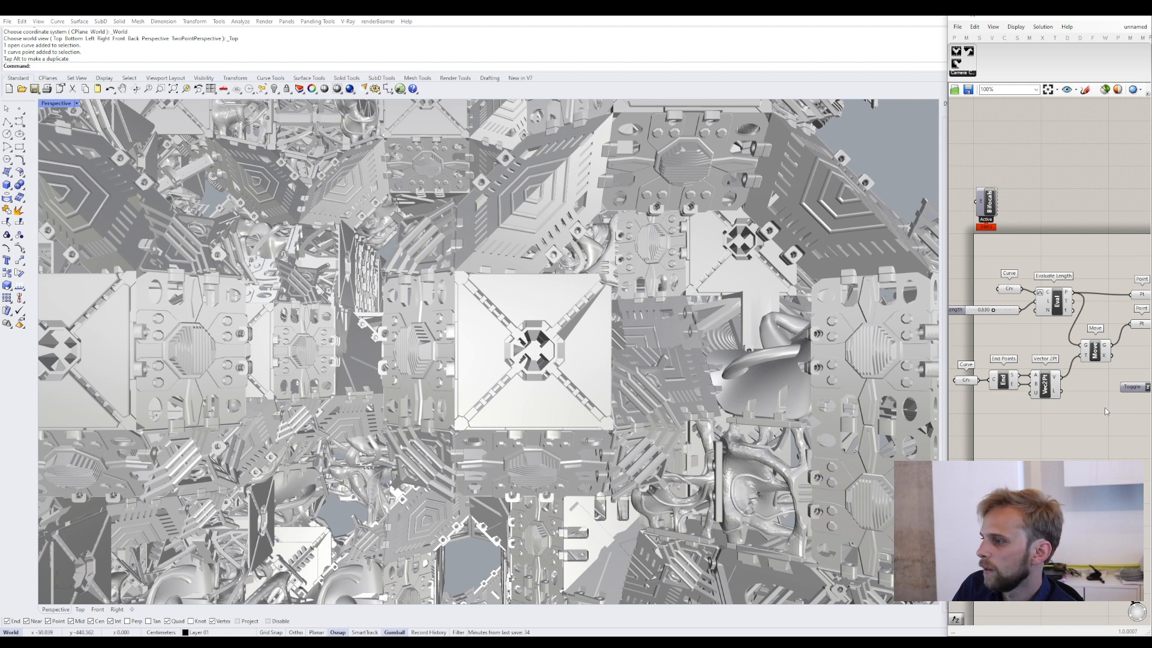
# - Widen the Grasshopper window and move the Set camera component with its Boolean toggle away from the Point components
pyautogui.moveTo(1140, 398); pyautogui.dragTo(1084, 393, button='right')
pyautogui.click(1098, 382)
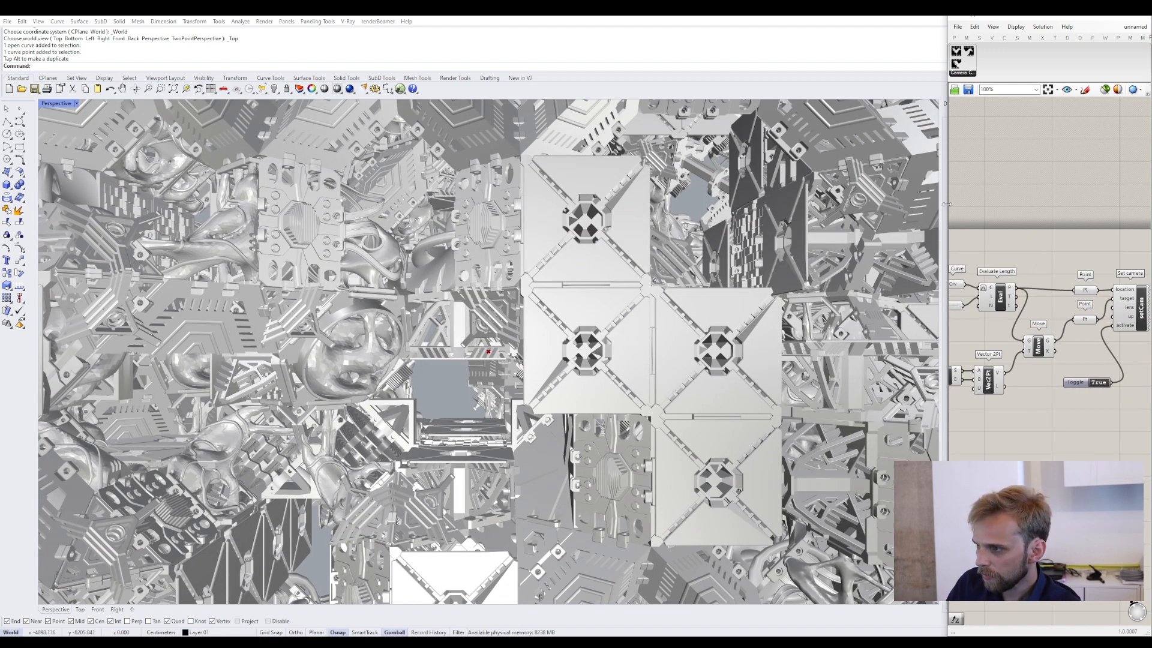
pyautogui.moveTo(947, 204); pyautogui.dragTo(668, 204)
pyautogui.scroll(1, 840, 300)
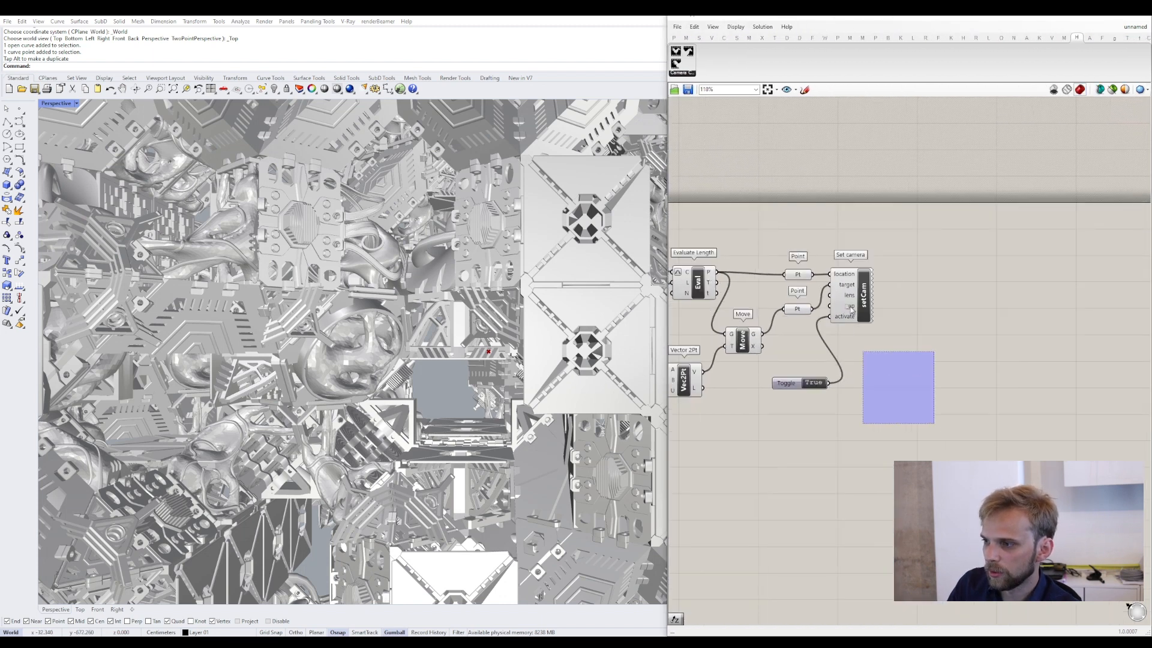
pyautogui.moveTo(851, 309); pyautogui.dragTo(954, 296)
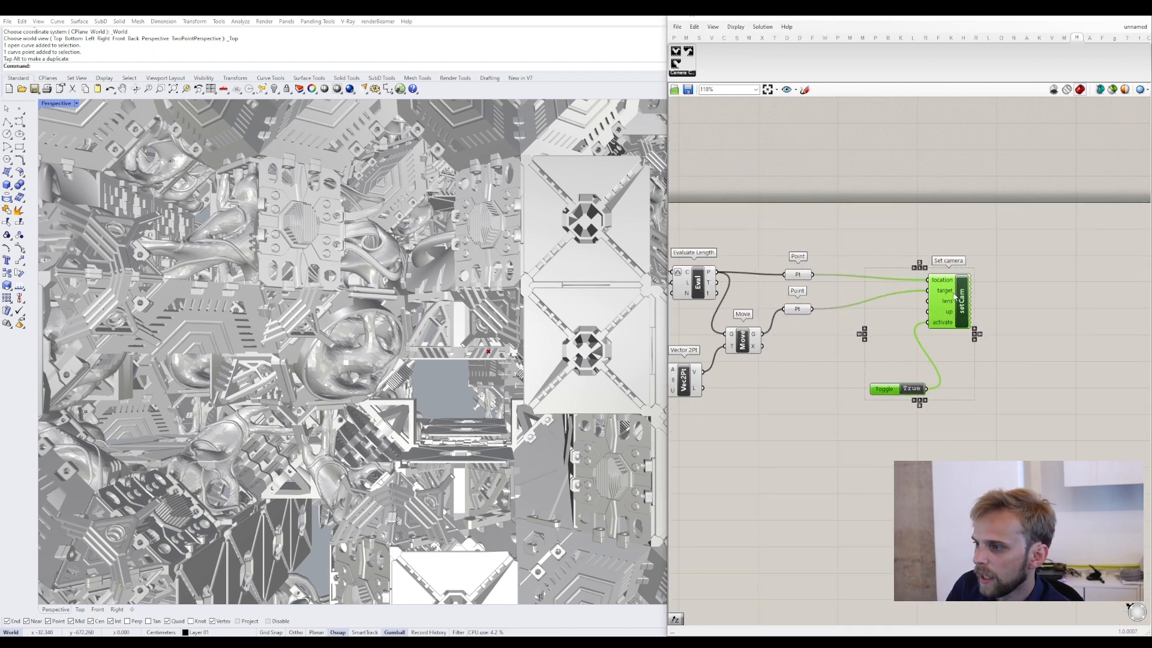
pyautogui.scroll(1, 957, 322)
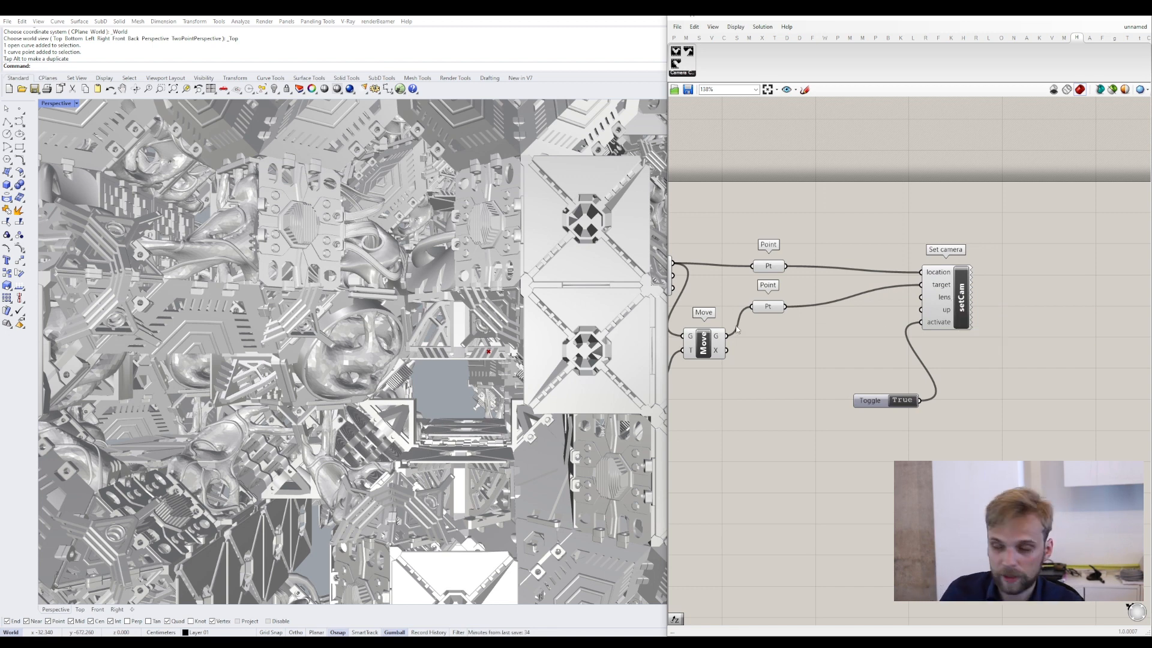
# - Add a number slider ranging from 10 to 90, connect it to Set camera's lens input, and enlarge the viewport area
pyautogui.doubleClick(808, 356)
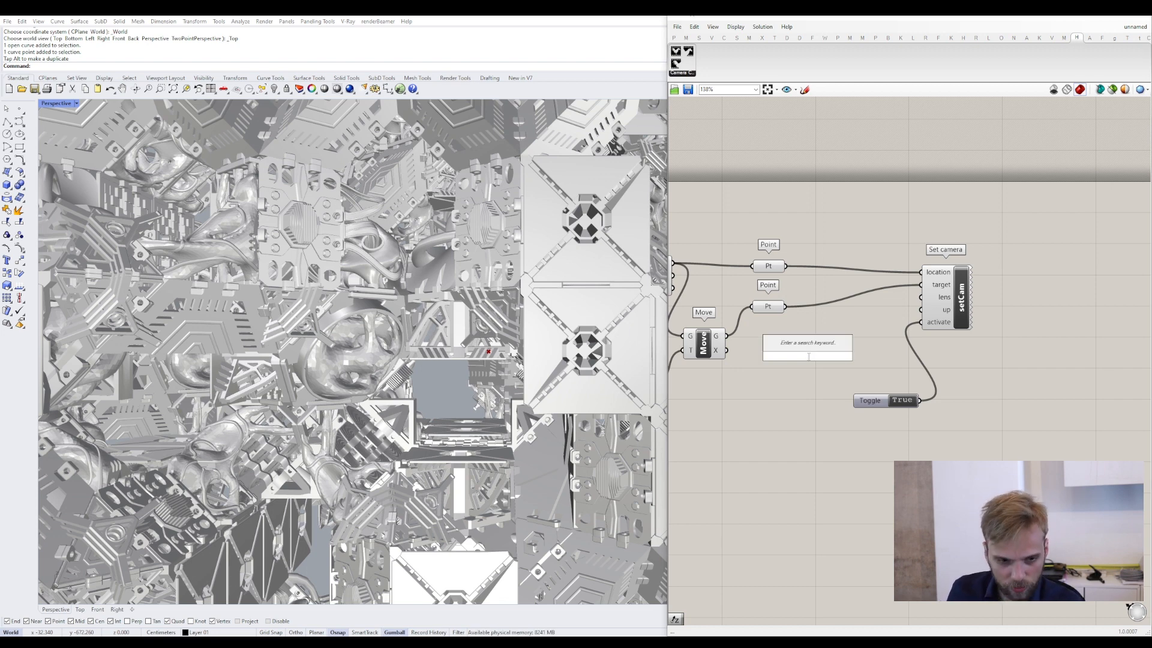
pyautogui.write('10')
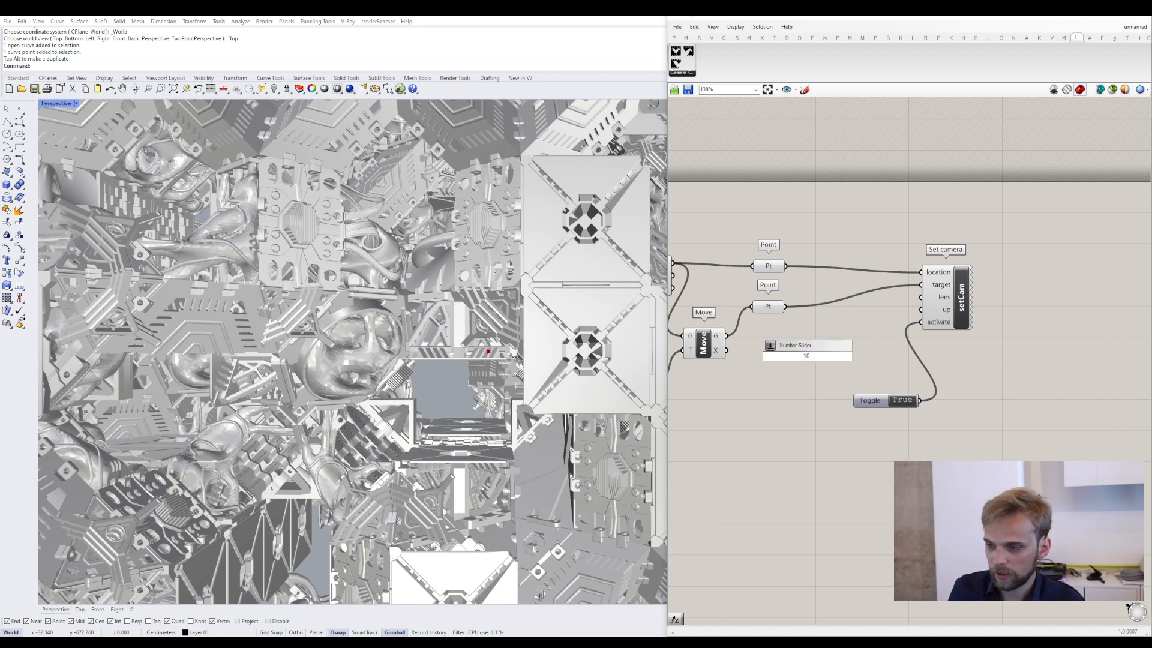
pyautogui.write('.90')
pyautogui.press('Return')
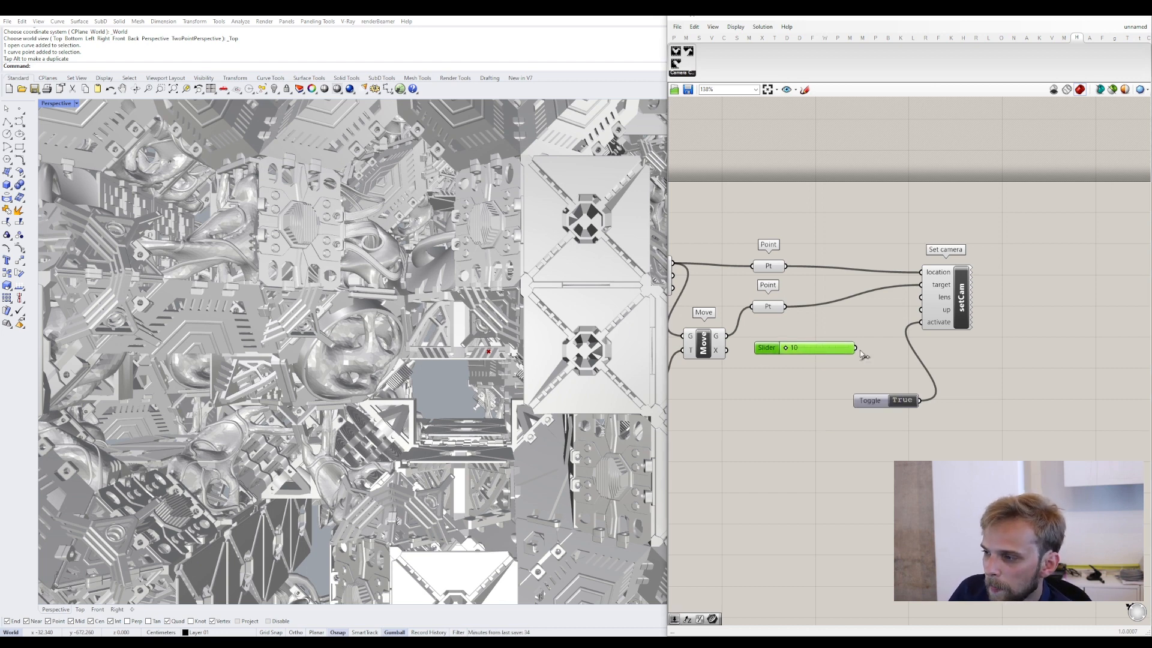
pyautogui.moveTo(856, 348); pyautogui.dragTo(927, 300)
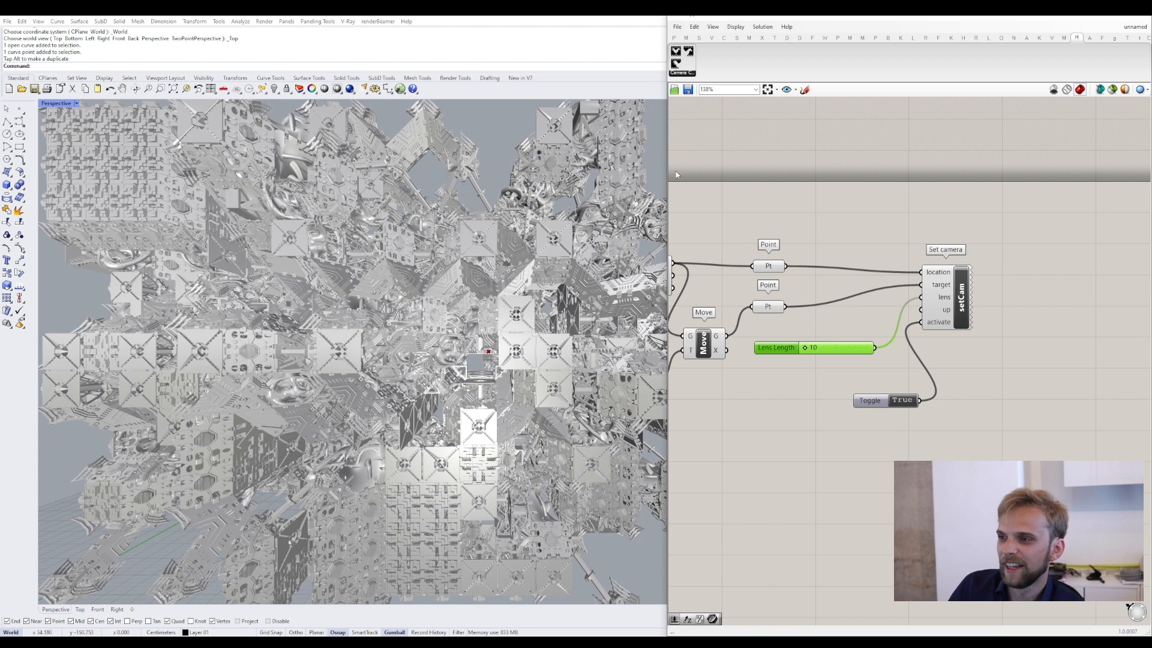
pyautogui.moveTo(667, 163); pyautogui.dragTo(776, 173)
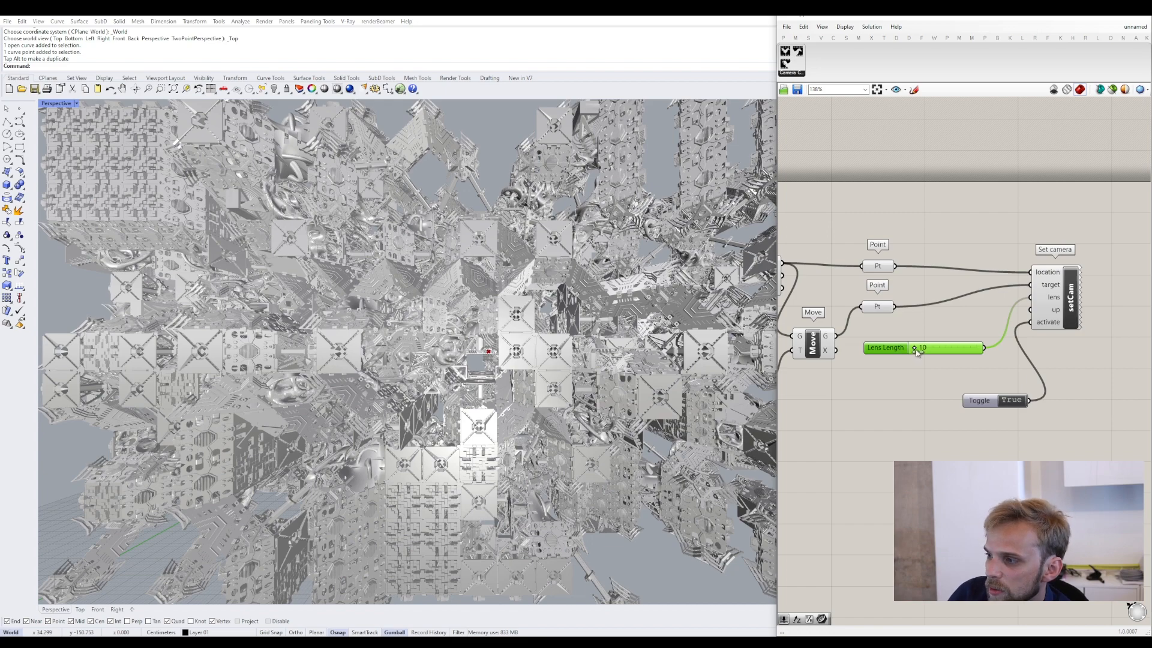
# - Sweep the lens length between 10 and 90 to compare the camera view
pyautogui.moveTo(916, 353); pyautogui.dragTo(986, 347)
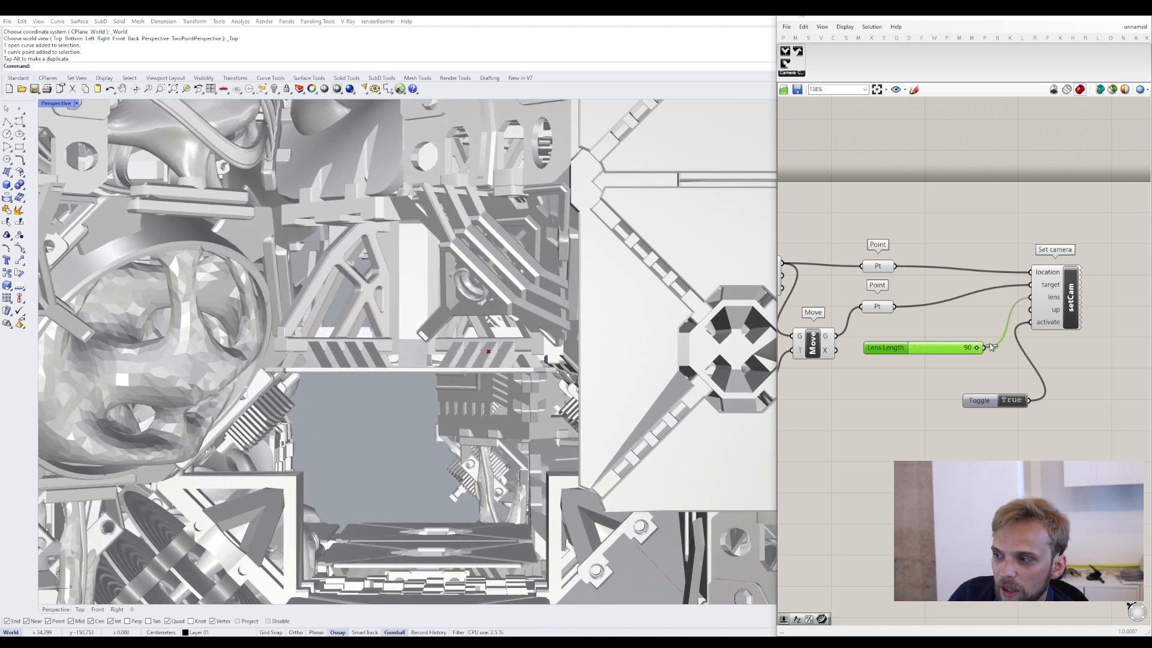
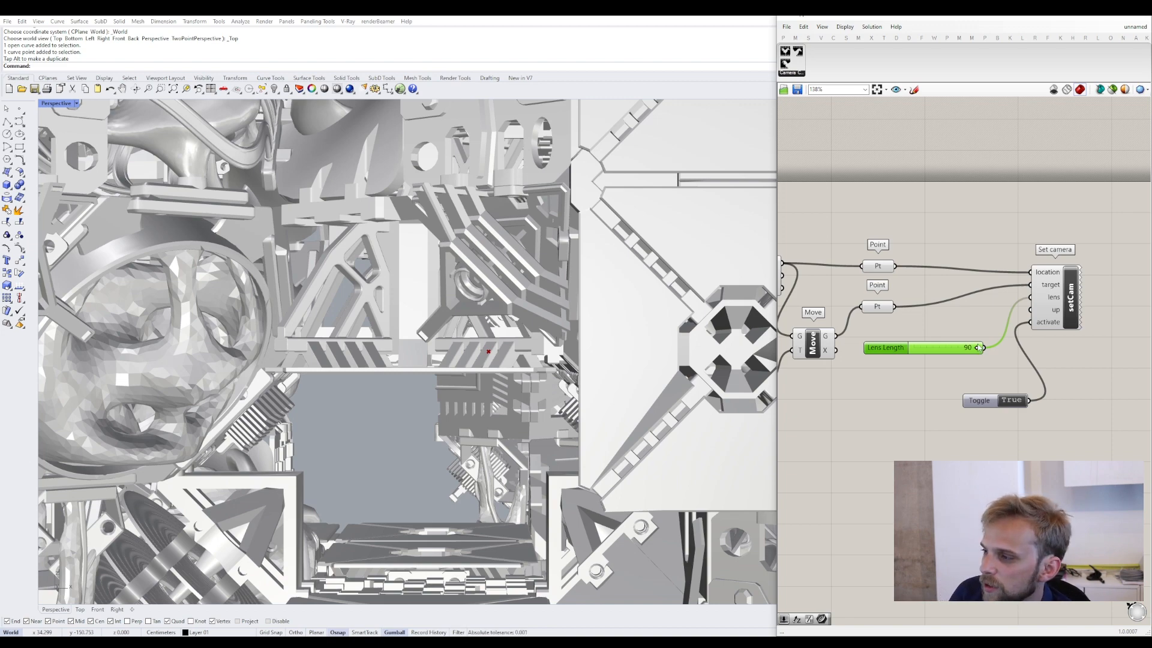
pyautogui.moveTo(976, 347); pyautogui.dragTo(914, 347)
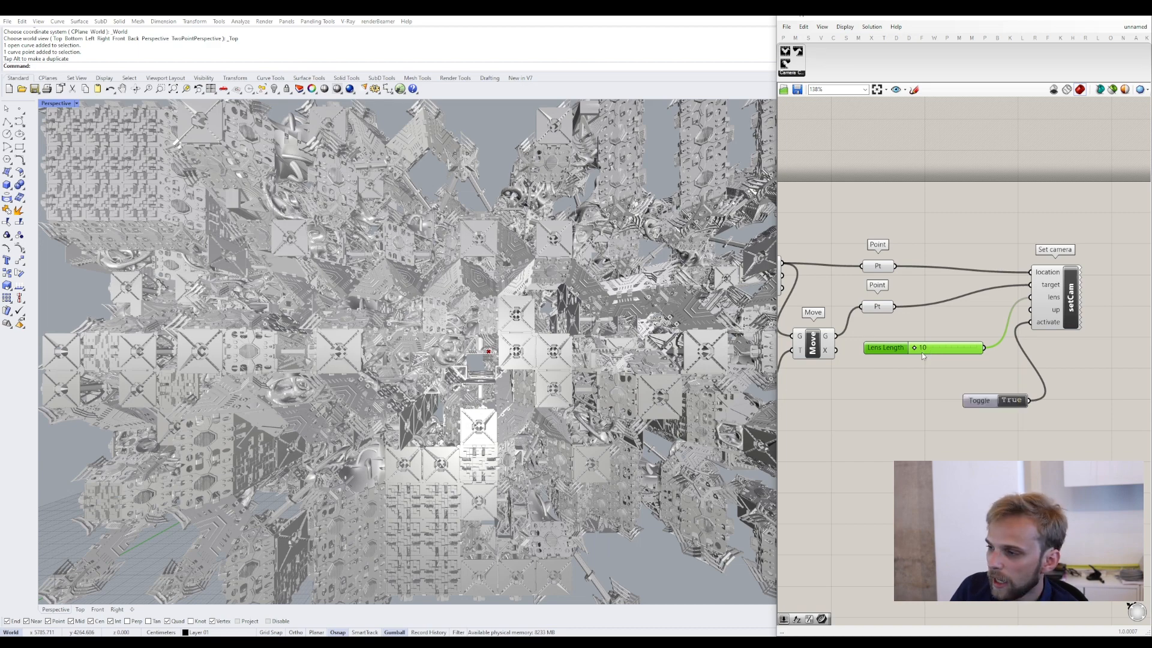
pyautogui.moveTo(914, 348); pyautogui.dragTo(990, 353)
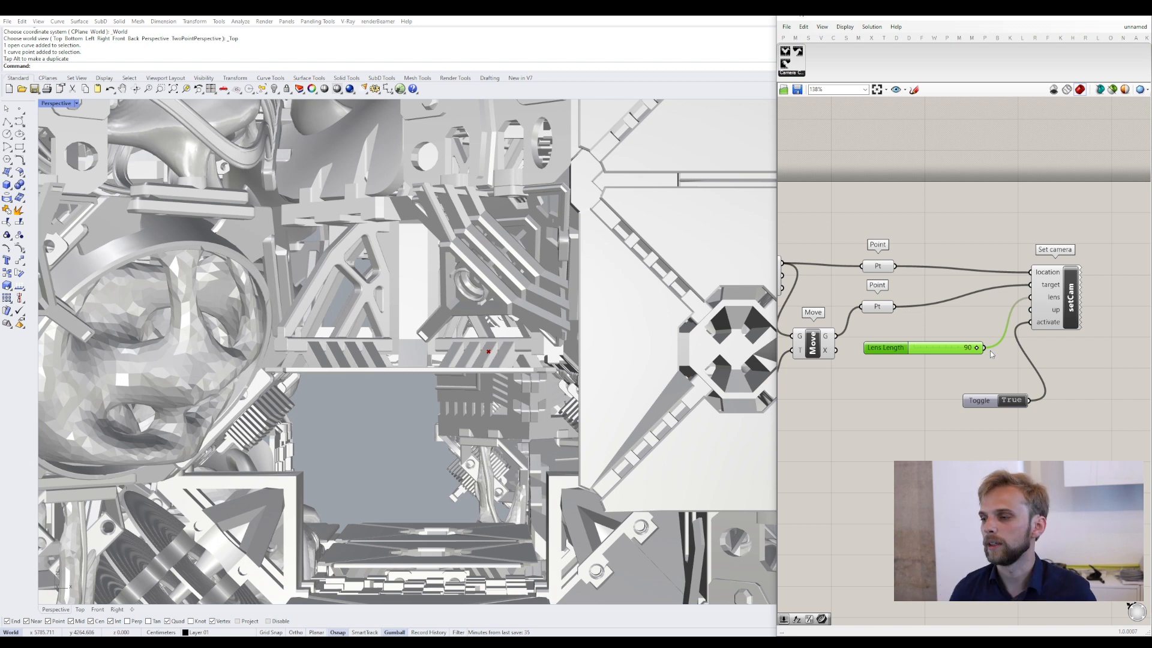
# - Set the lens length to 50 and place its slider just below the target Point component
pyautogui.doubleClick(945, 347)
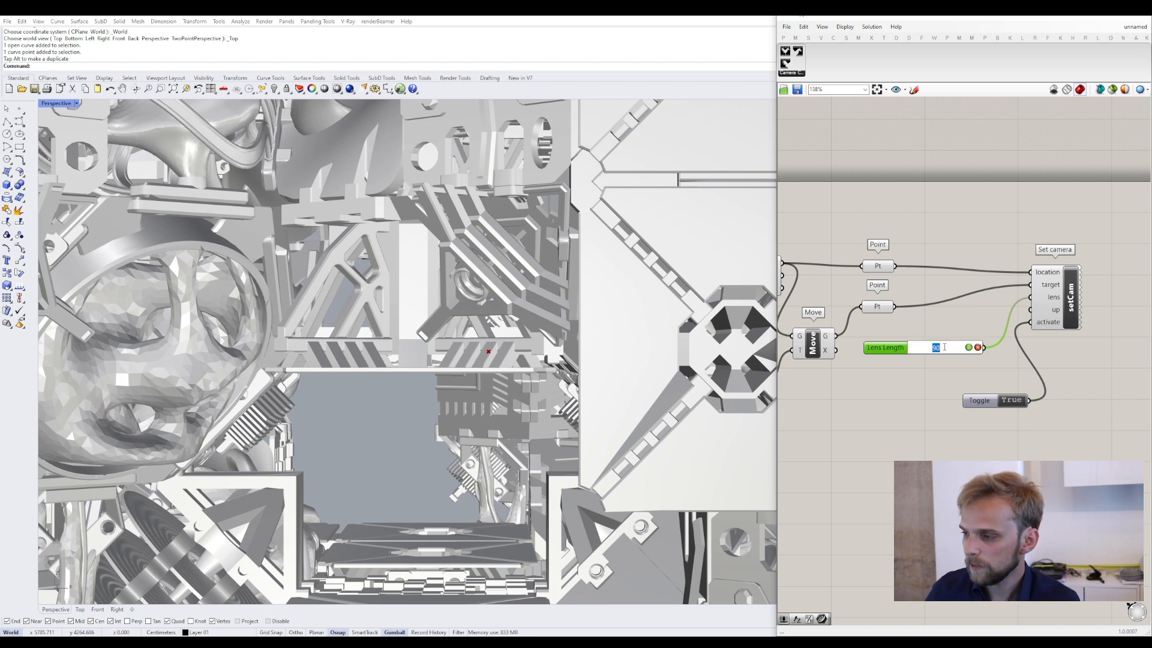
pyautogui.write('50')
pyautogui.press('Return')
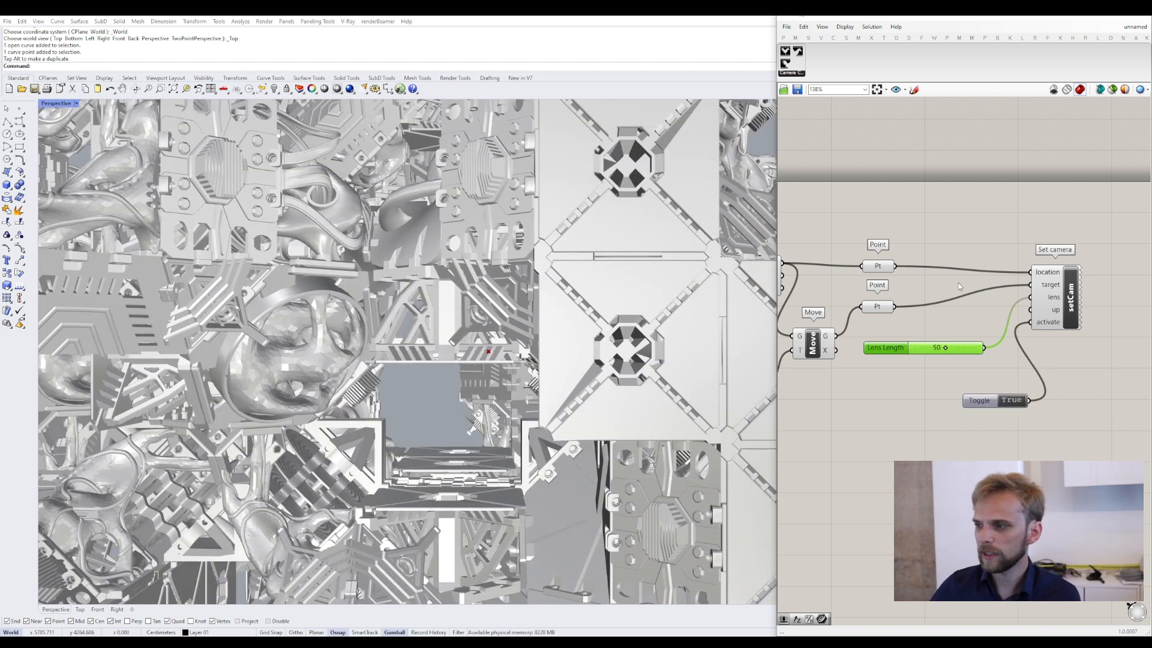
pyautogui.moveTo(954, 353); pyautogui.dragTo(953, 323)
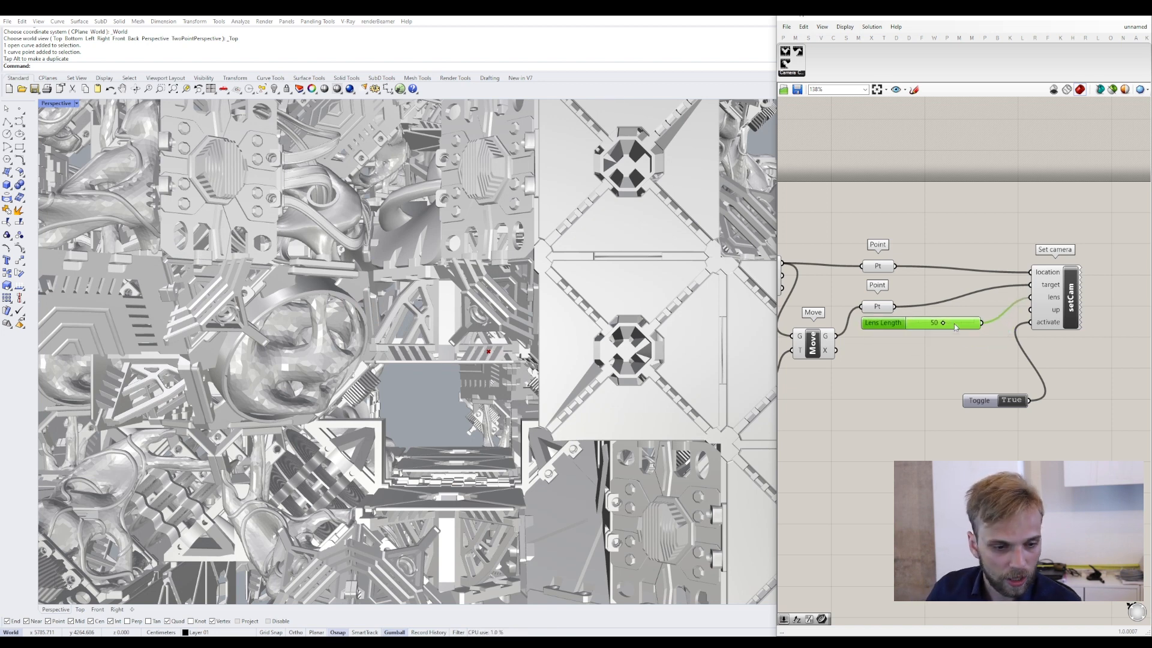
pyautogui.click(929, 299)
pyautogui.moveTo(929, 355); pyautogui.dragTo(965, 326, button='right')
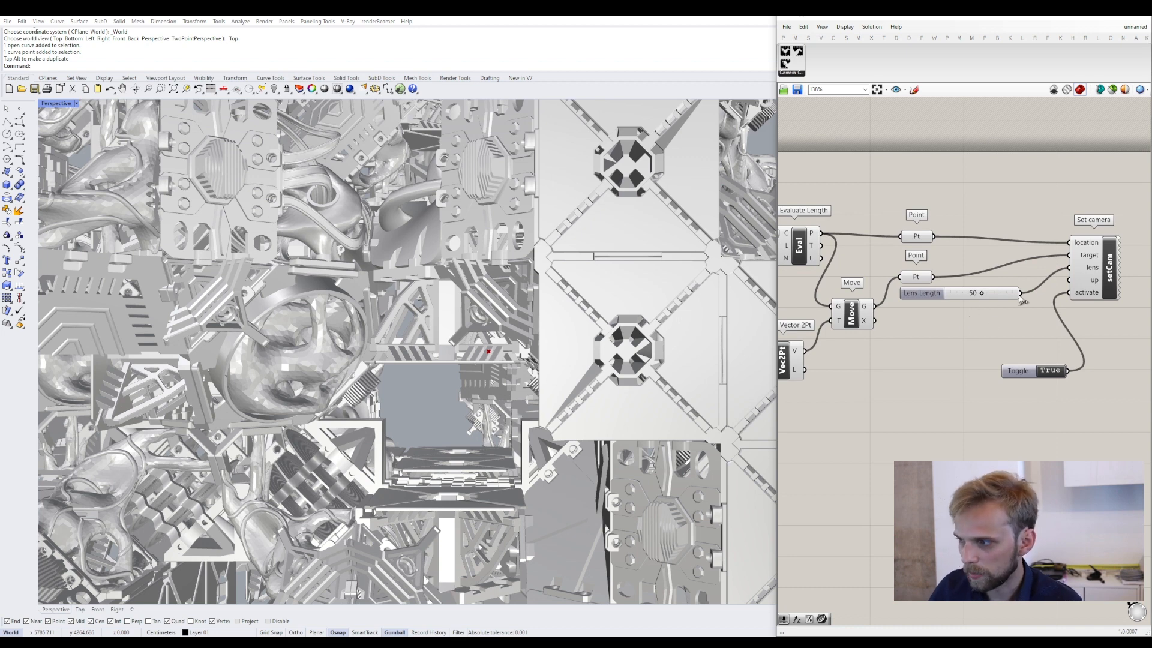
# - Shift Set camera further from its inputs and feed its up input from a new Unit Z vector placed above the toggle
pyautogui.moveTo(1041, 327); pyautogui.dragTo(922, 342, button='right')
pyautogui.moveTo(978, 300); pyautogui.dragTo(1013, 301)
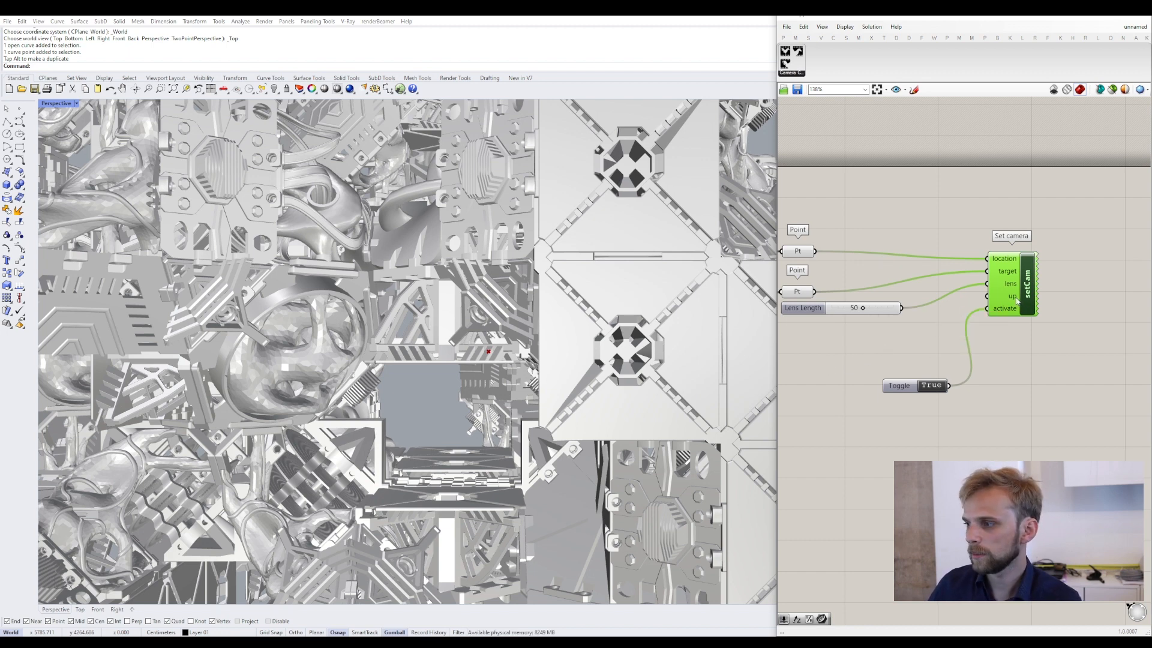
pyautogui.doubleClick(845, 351)
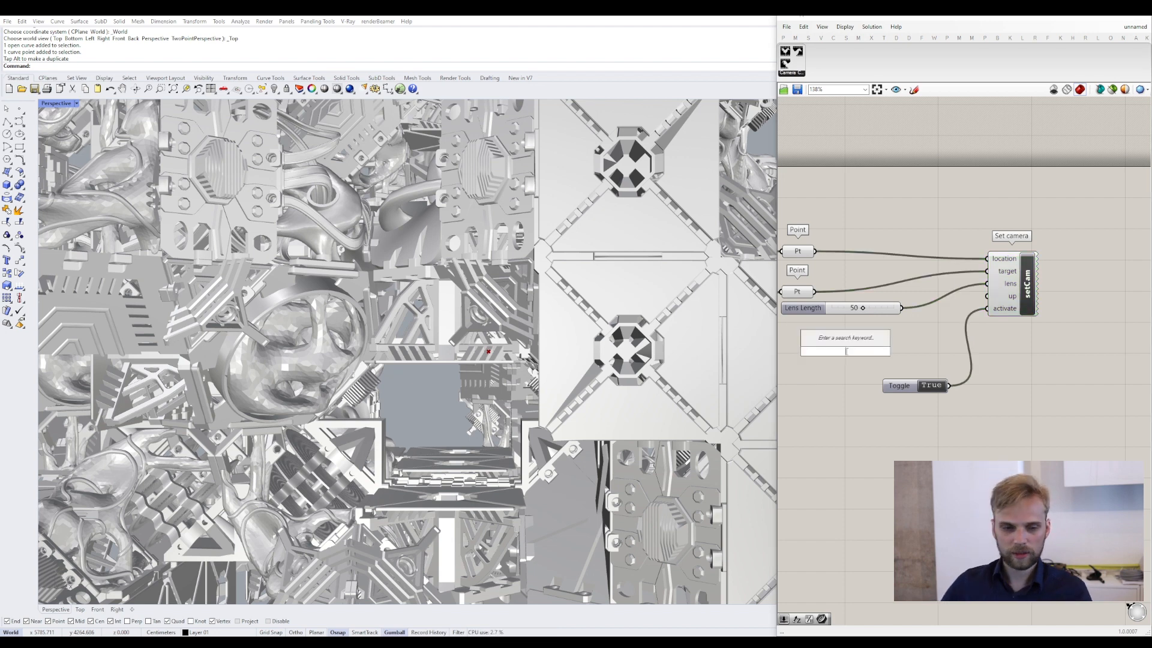
pyautogui.write('unit z')
pyautogui.press('Return')
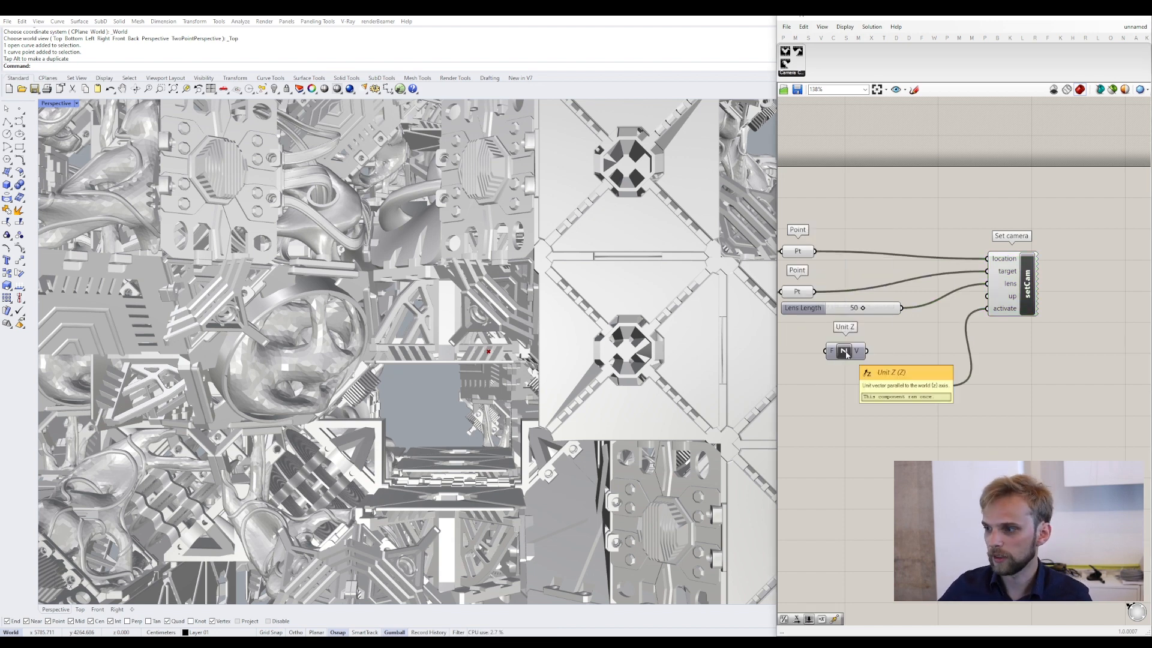
pyautogui.moveTo(867, 351); pyautogui.dragTo(993, 298)
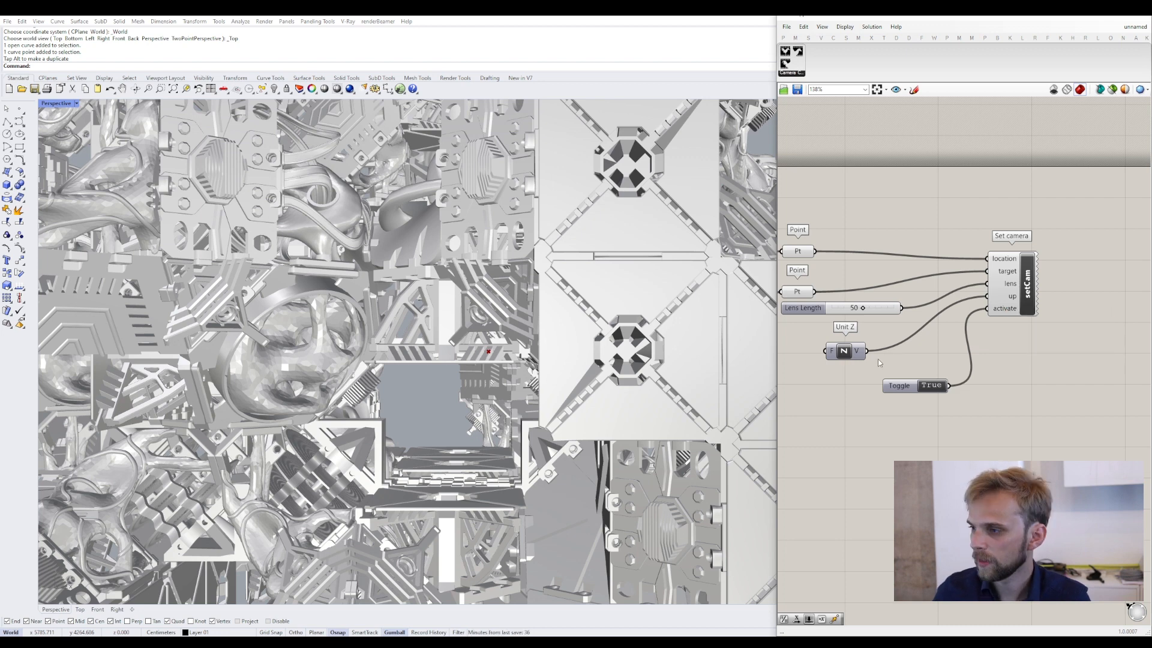
pyautogui.moveTo(844, 358); pyautogui.dragTo(881, 352)
pyautogui.click(816, 391)
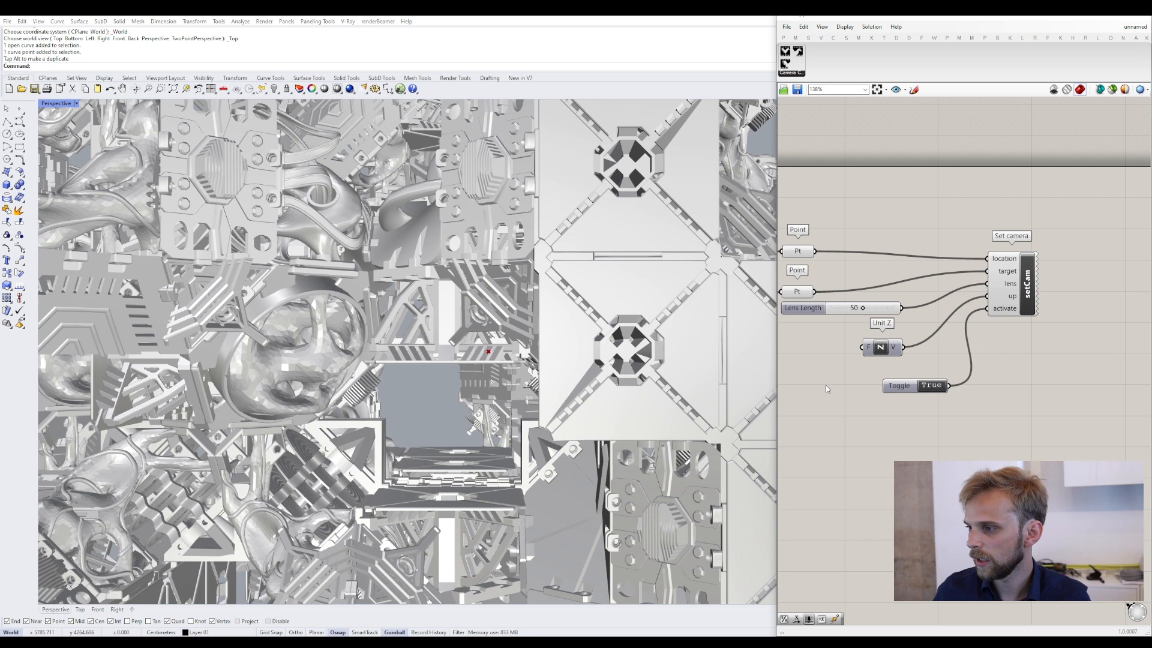
# - Add a Unit Y vector beside the toggle and move Unit Z back below the Move component
pyautogui.doubleClick(827, 389)
pyautogui.write('unit y')
pyautogui.press('Return')
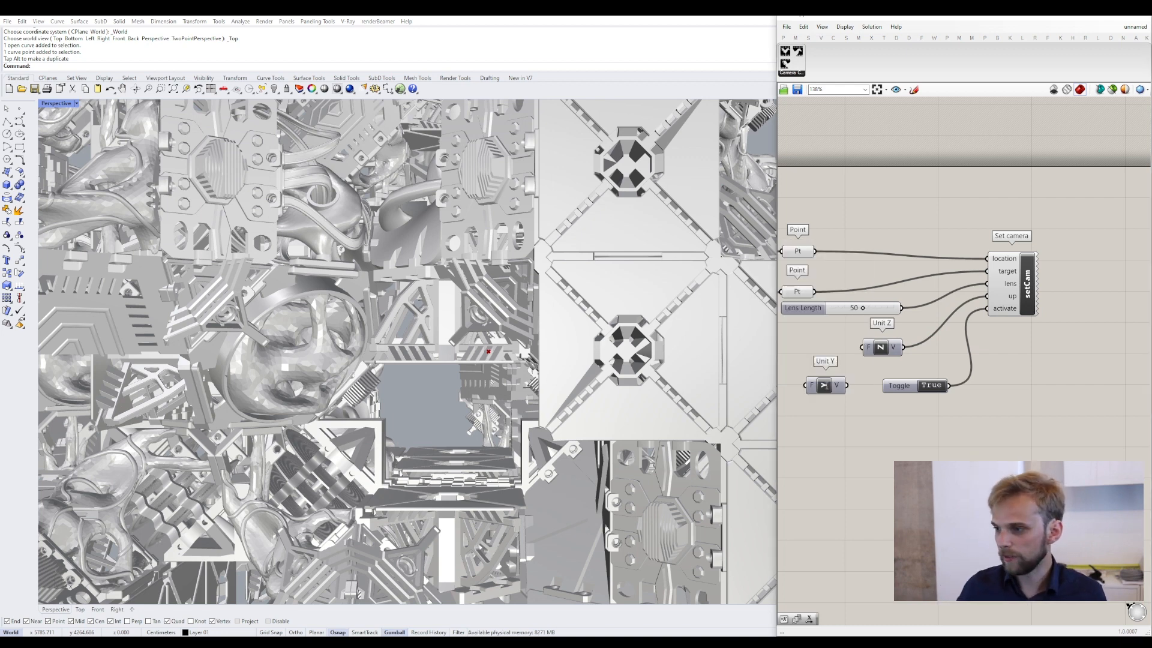
pyautogui.moveTo(904, 354); pyautogui.dragTo(982, 333, button='right')
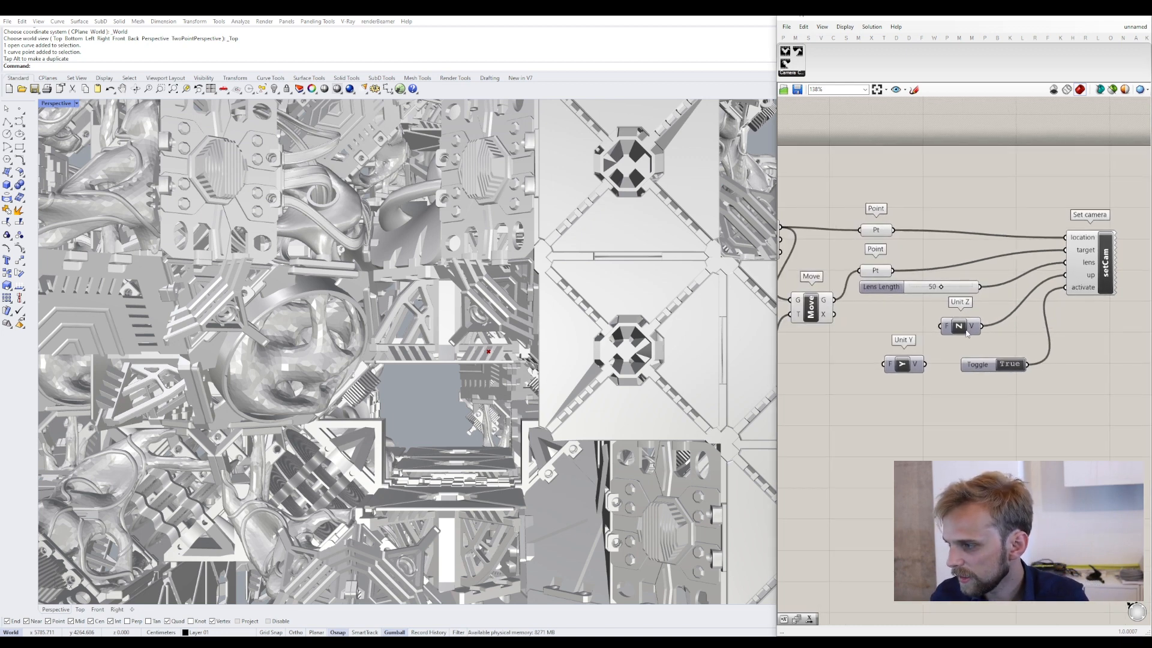
pyautogui.moveTo(968, 333); pyautogui.dragTo(843, 353)
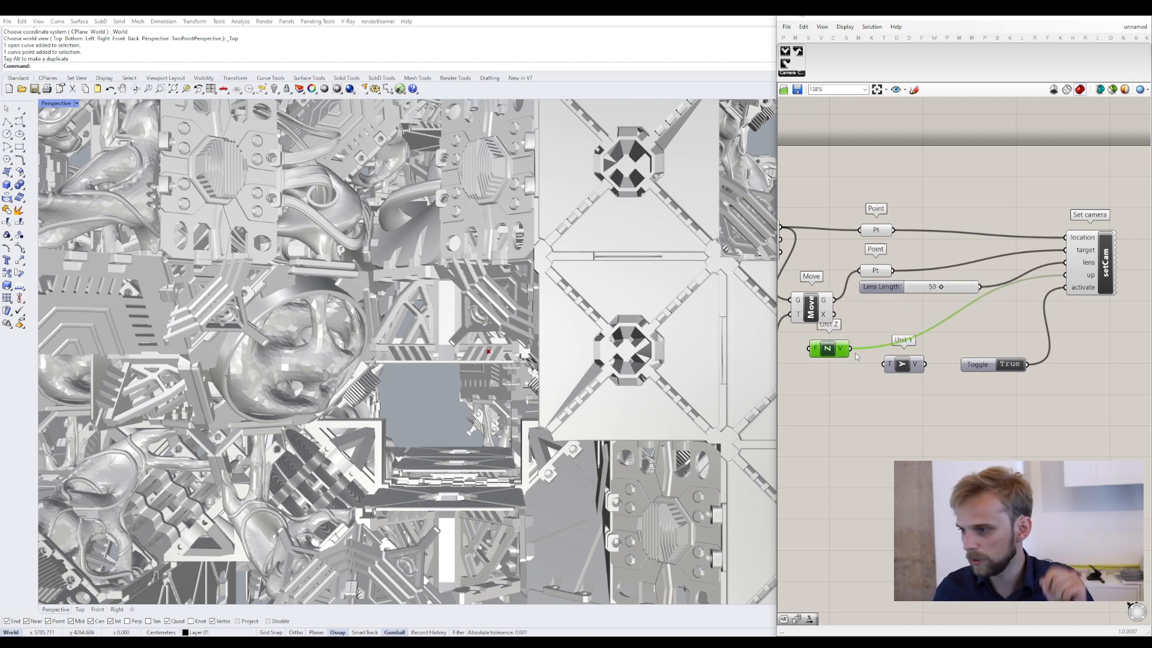
# - Add the vector Rotate component (VRot) below the unit vectors
pyautogui.doubleClick(843, 431)
pyautogui.write('rotat')
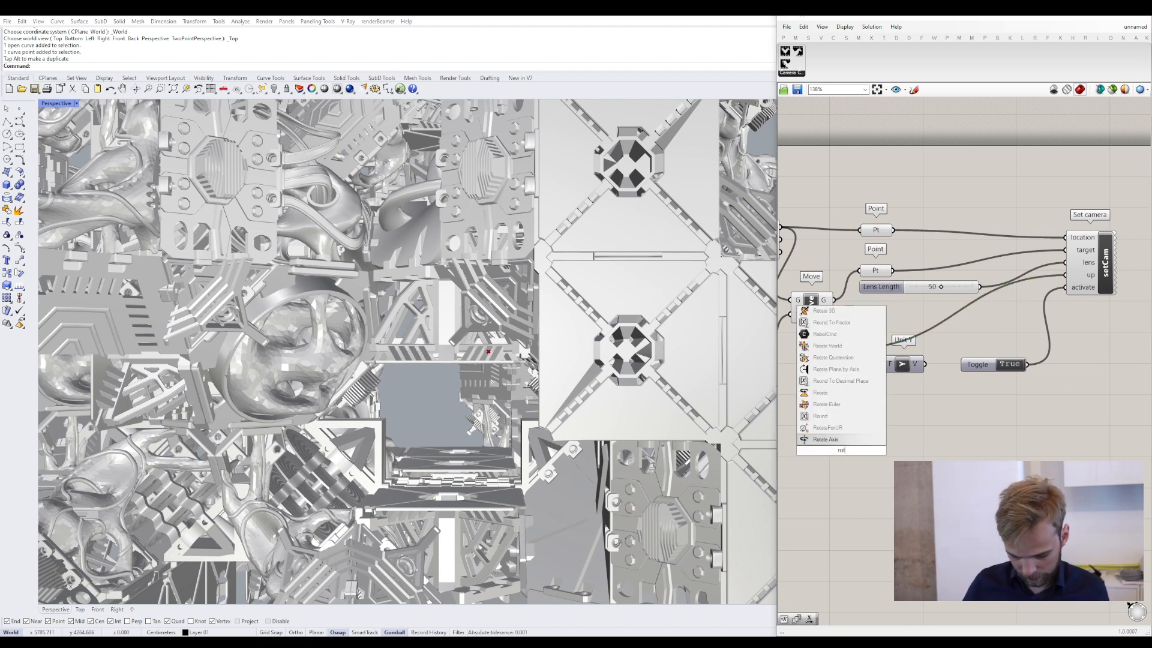
pyautogui.press('BackSpace')
pyautogui.press('BackSpace')
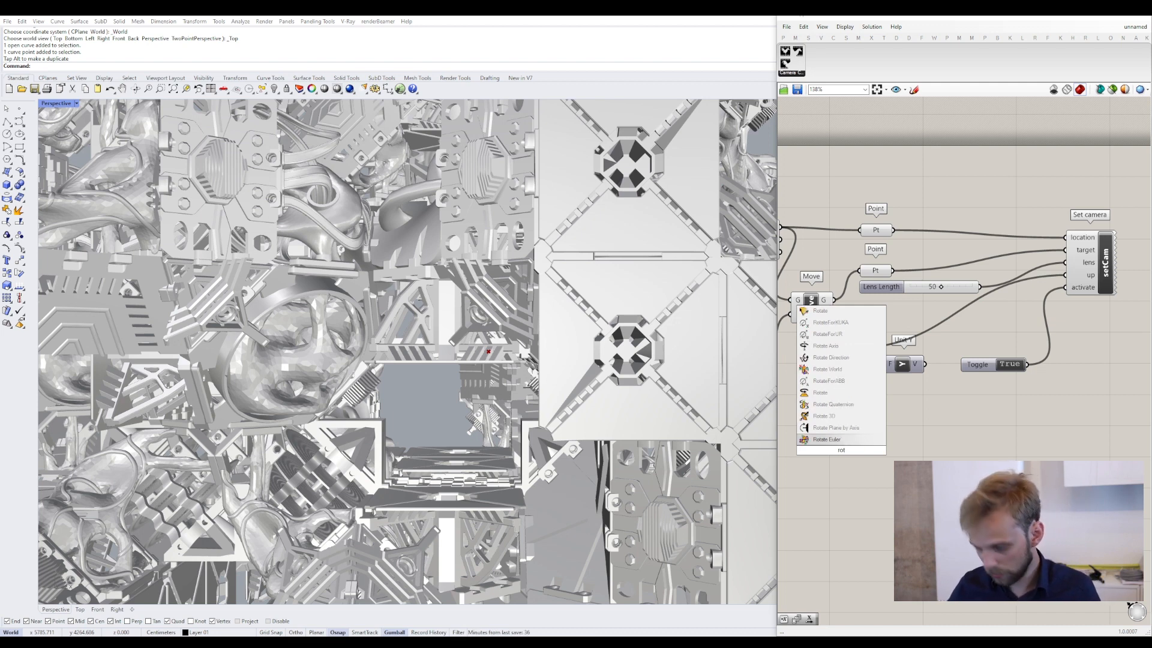
pyautogui.write('tate')
pyautogui.press('Return')
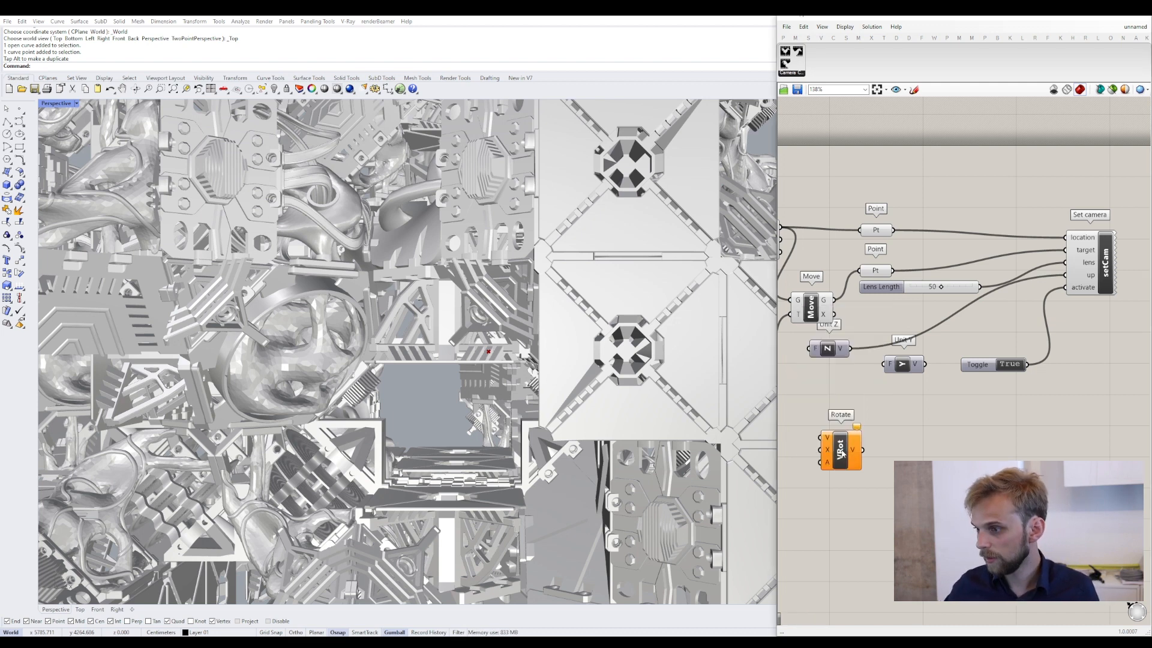
# - Connect Unit Z to Rotate's vector input and Unit Y to its axis input, and place both components beside Unit Z
pyautogui.moveTo(850, 348); pyautogui.dragTo(819, 438)
pyautogui.moveTo(904, 364)
pyautogui.mouseDown()
pyautogui.moveTo(787, 456)
pyautogui.moveTo(855, 457)
pyautogui.mouseUp()
pyautogui.moveTo(871, 500); pyautogui.dragTo(791, 445)
pyautogui.moveTo(865, 458); pyautogui.dragTo(900, 384)
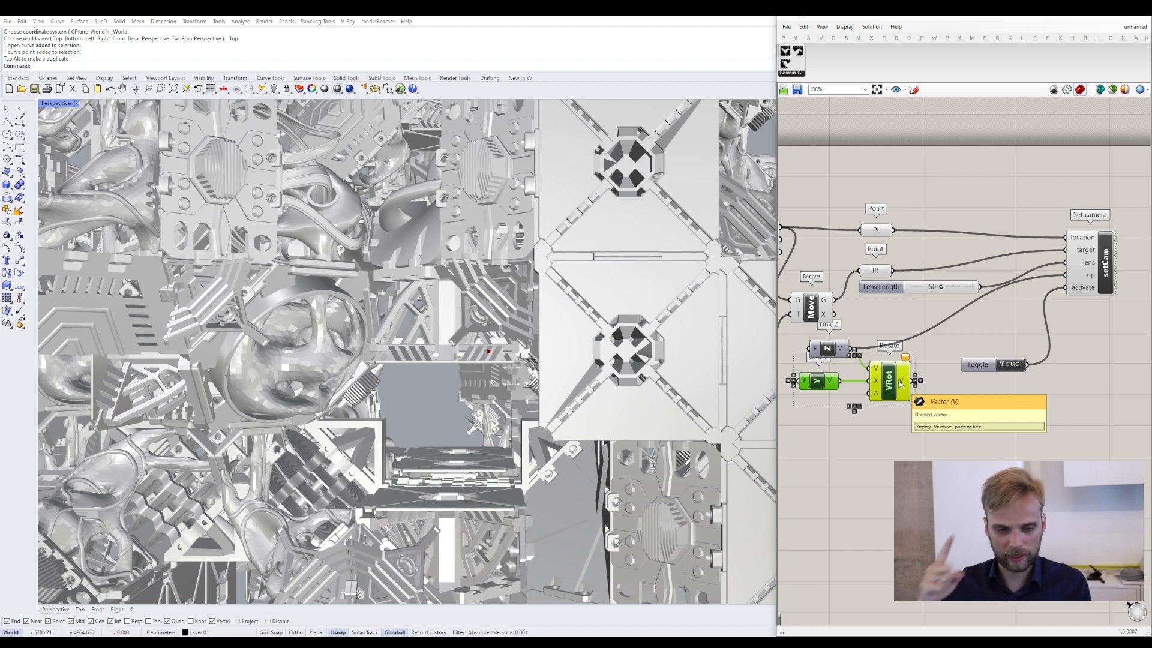
pyautogui.click(929, 428)
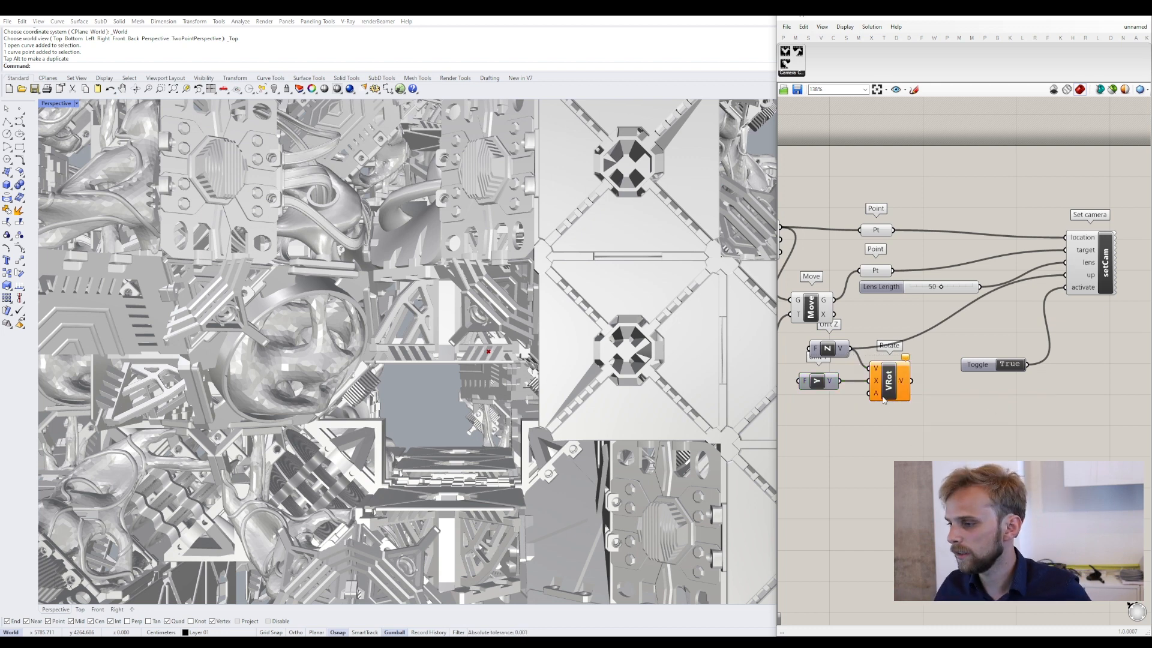
# - Drive Rotate's angle input with a new integer slider starting at 0, and set that input to degrees
pyautogui.doubleClick(849, 441)
pyautogui.write('0..360')
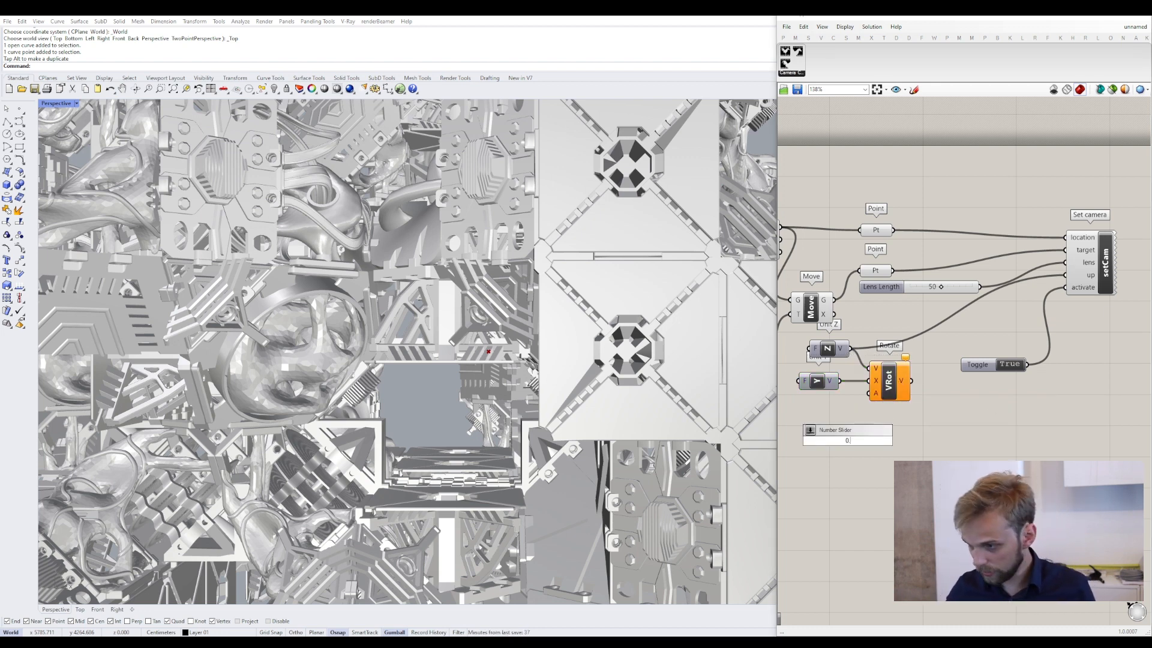
pyautogui.press('Return')
pyautogui.moveTo(849, 443); pyautogui.dragTo(870, 394)
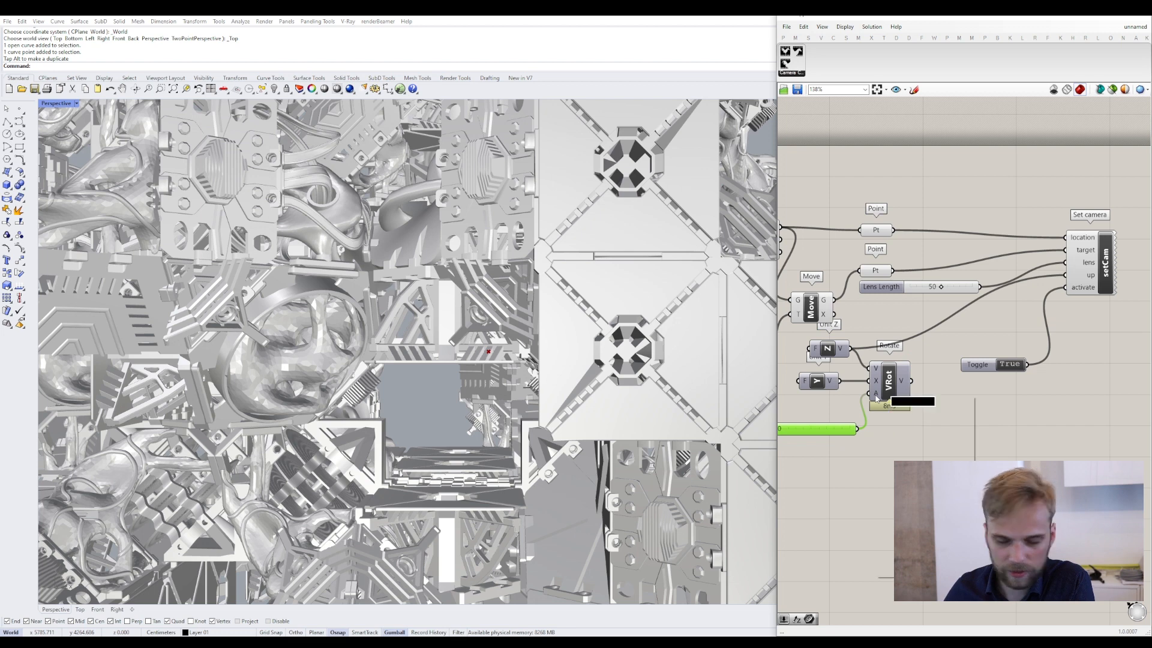
pyautogui.rightClick(876, 396)
pyautogui.click(900, 483)
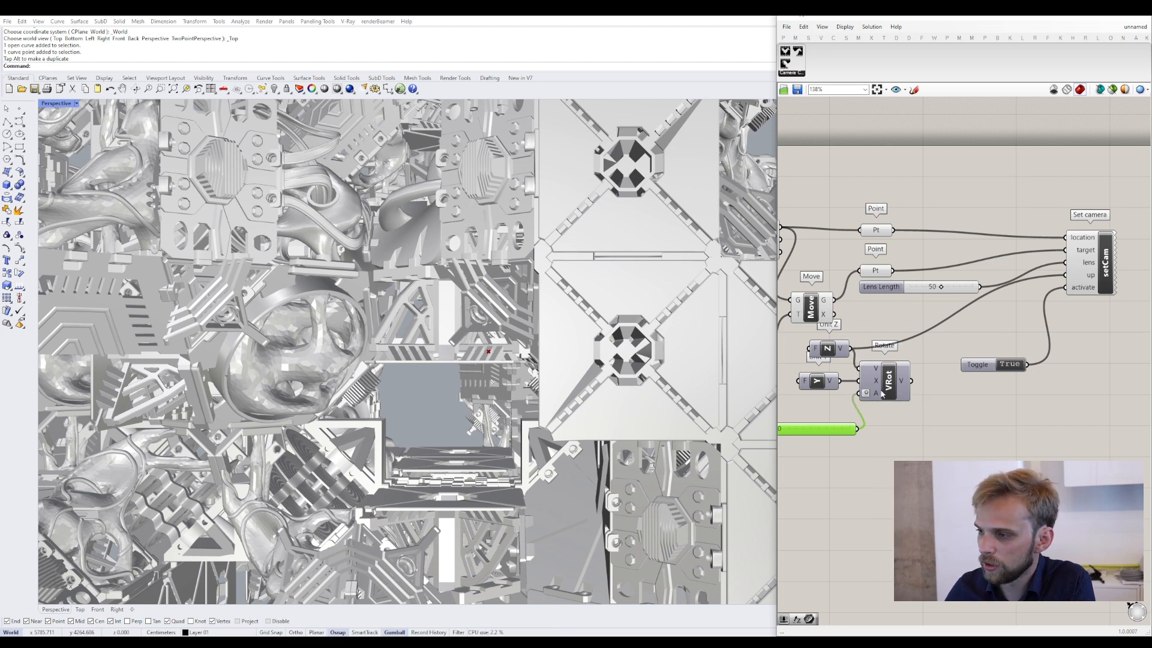
# - Connect the rotated vector to Set camera's up input, keeping the angle slider at 0
pyautogui.moveTo(911, 381); pyautogui.dragTo(1074, 277)
pyautogui.moveTo(898, 445); pyautogui.dragTo(983, 415, button='right')
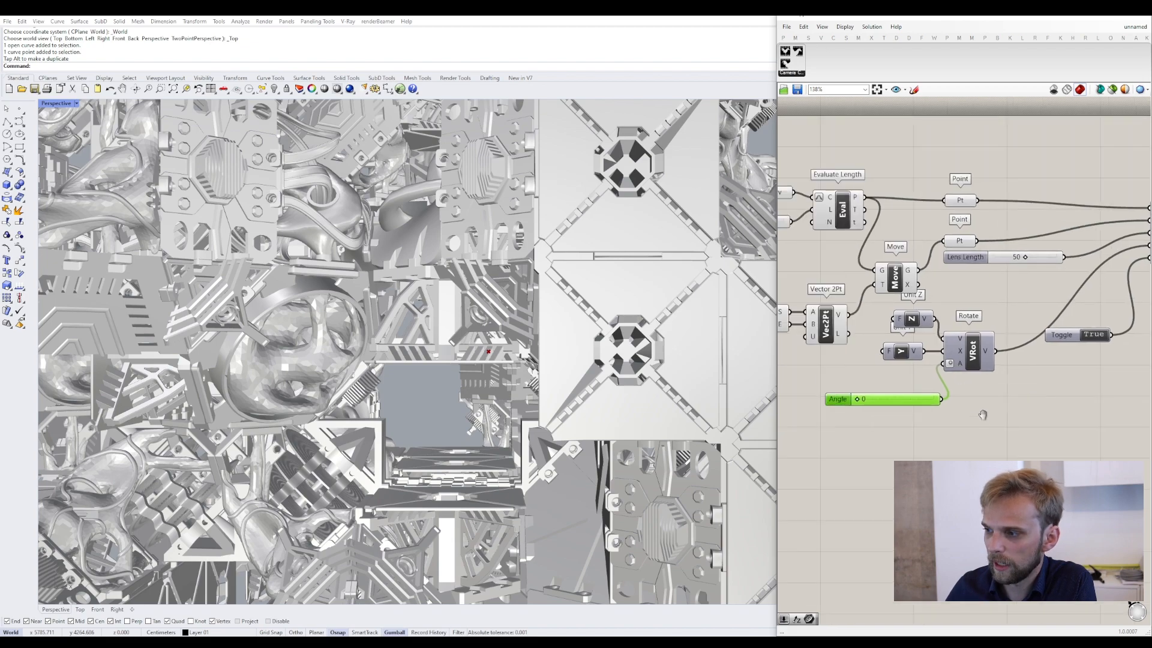
pyautogui.moveTo(858, 401); pyautogui.dragTo(832, 416)
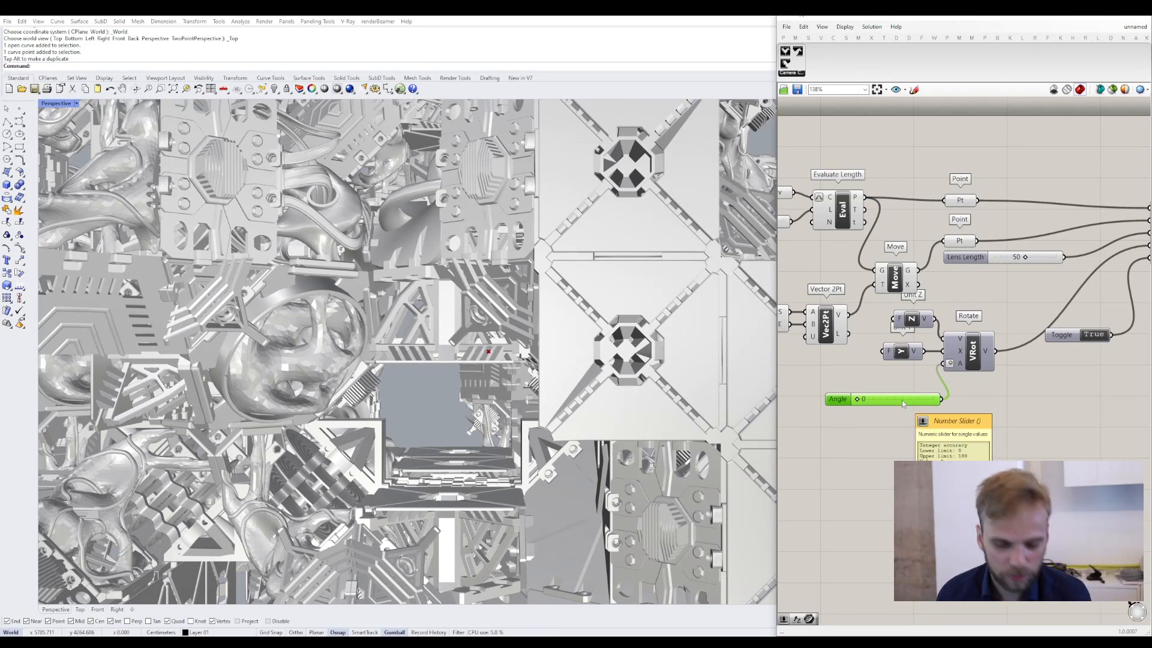
# - Delete the Angle slider from Rotate's angle input and move the Length slider farther away from Evaluate Length
pyautogui.moveTo(902, 400); pyautogui.dragTo(1011, 387, button='right')
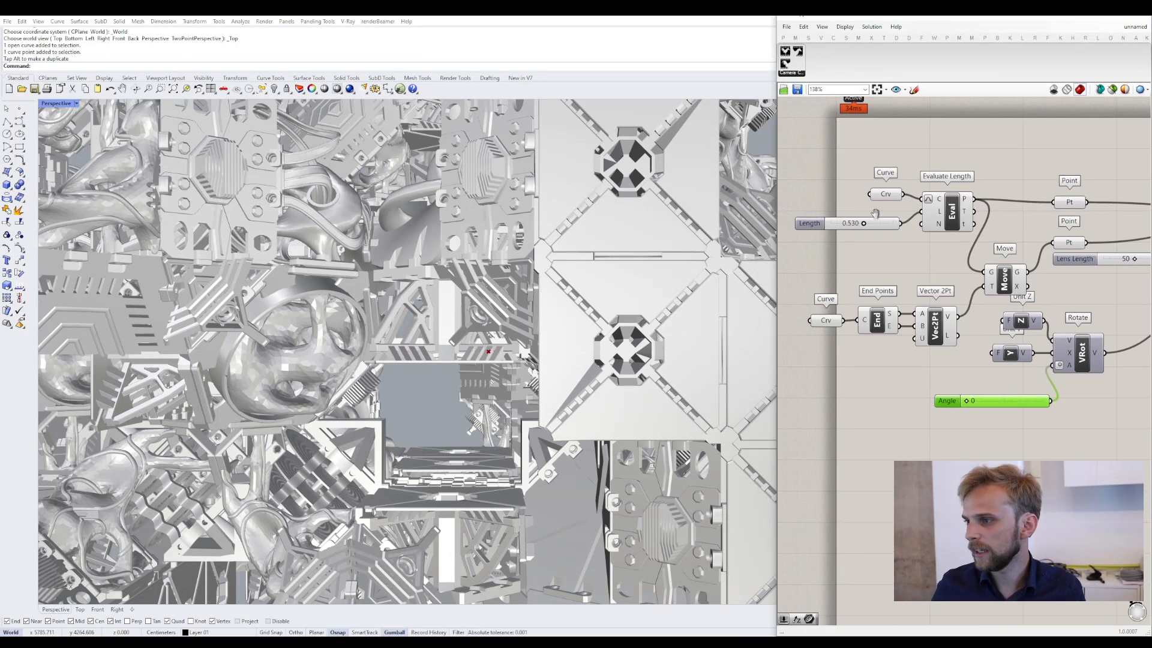
pyautogui.moveTo(875, 214); pyautogui.dragTo(917, 206, button='right')
pyautogui.moveTo(892, 217); pyautogui.dragTo(858, 217)
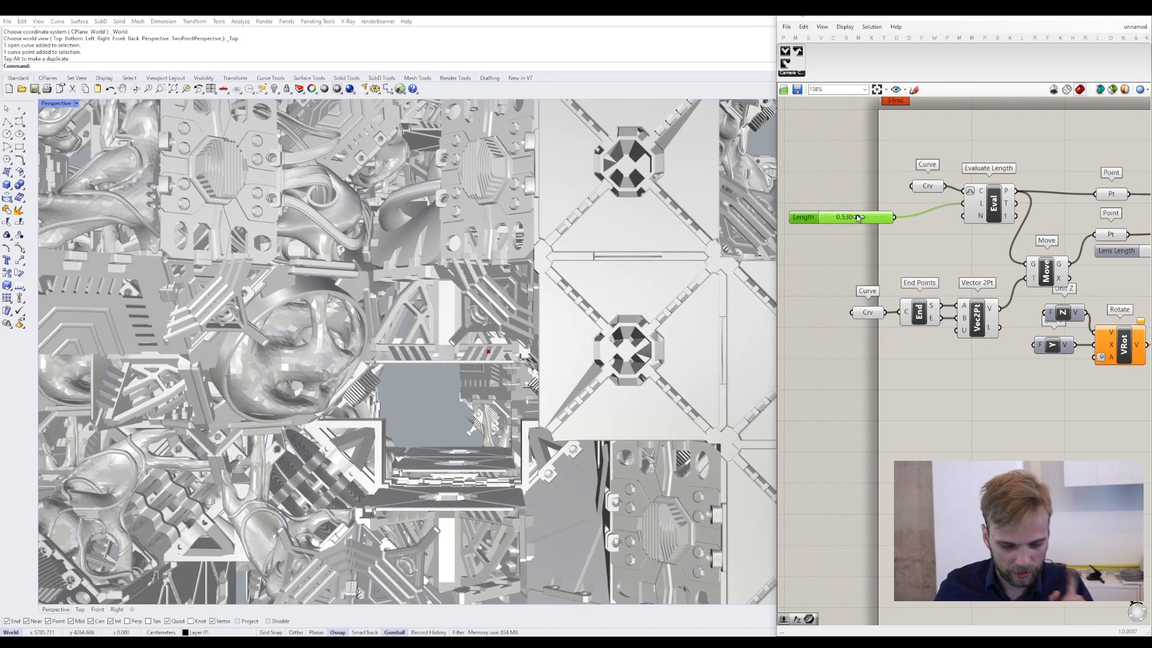
# - Add a Remap Numbers component below the Length slider and feed the Length value into its value input
pyautogui.moveTo(838, 259); pyautogui.dragTo(854, 221, button='right')
pyautogui.doubleClick(831, 274)
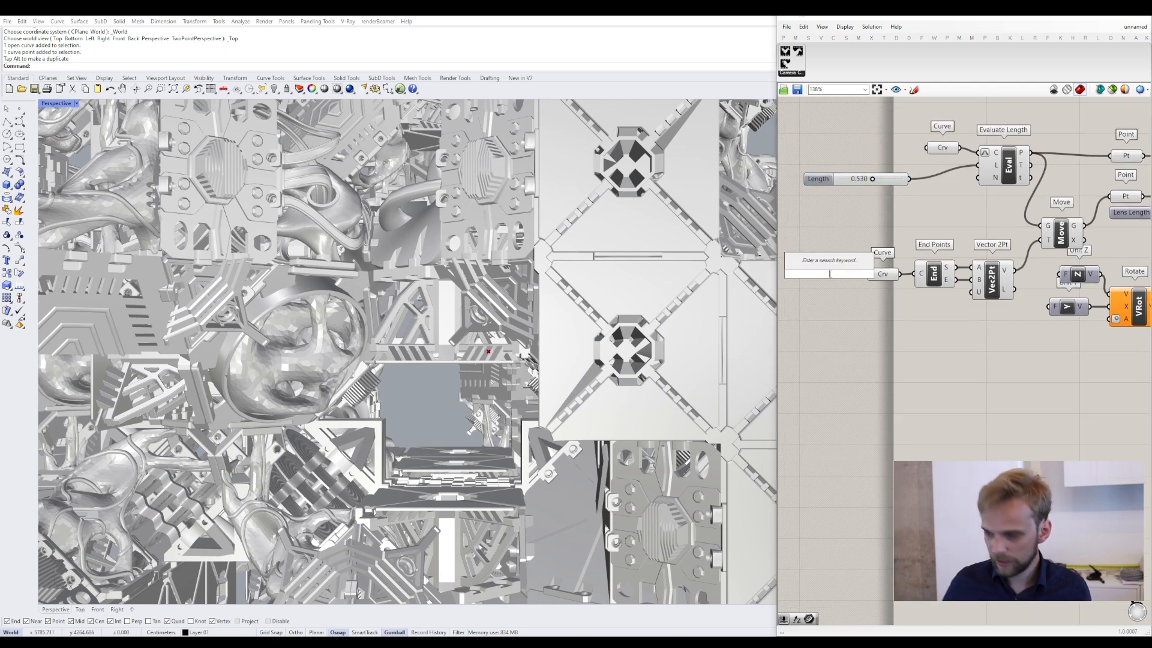
pyautogui.write('remap')
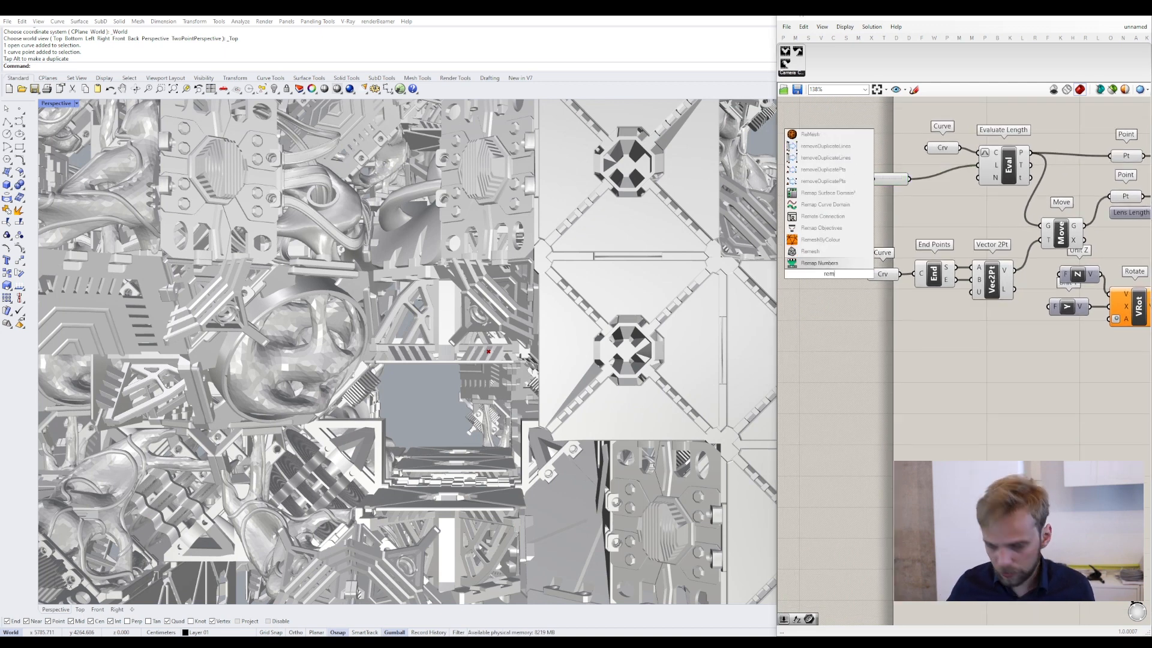
pyautogui.click(818, 264)
pyautogui.click(869, 178)
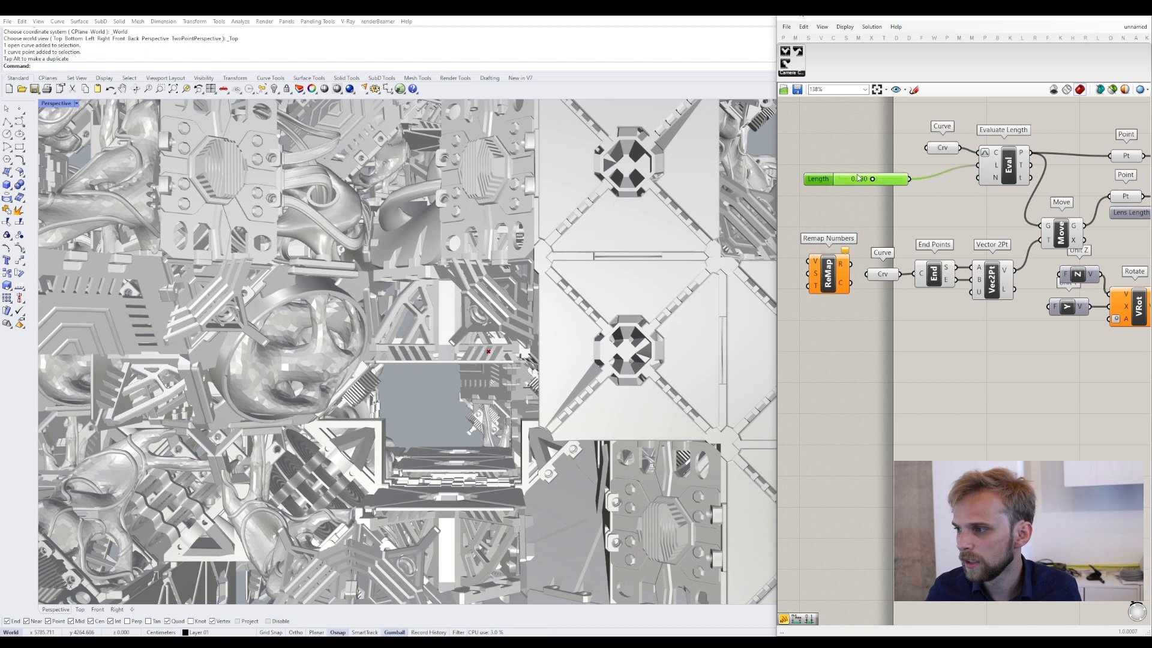
pyautogui.moveTo(881, 176); pyautogui.dragTo(858, 337)
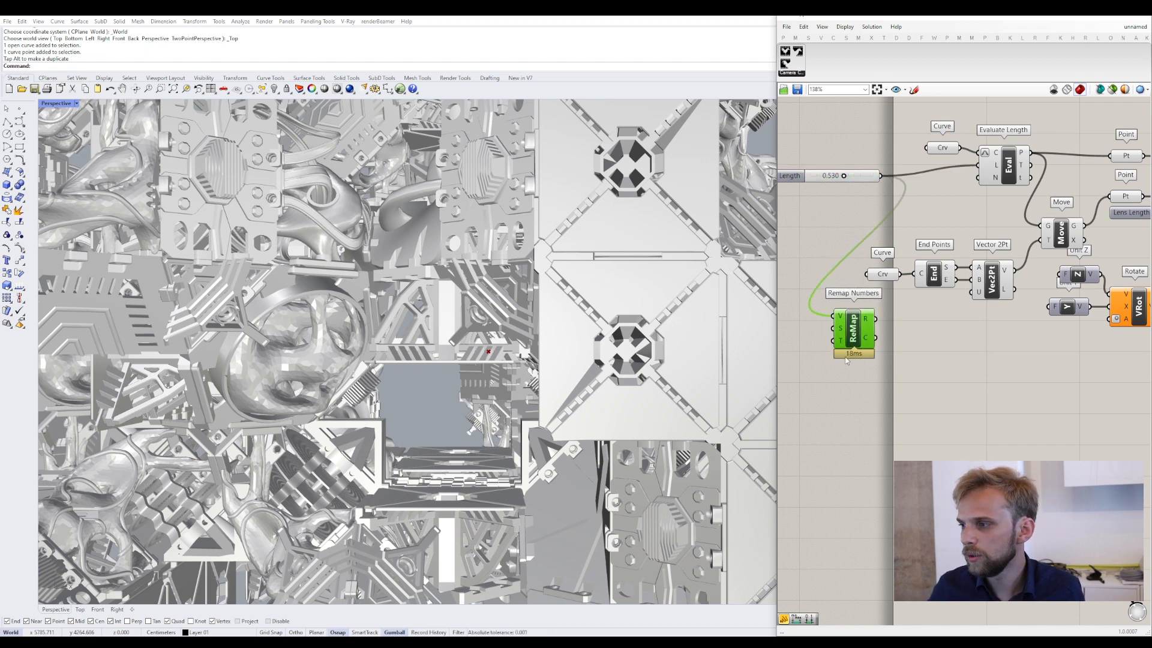
# - Create an integer slider with the value 180 and connect it to Remap Numbers' target input
pyautogui.moveTo(846, 360); pyautogui.dragTo(944, 320, button='right')
pyautogui.doubleClick(827, 334)
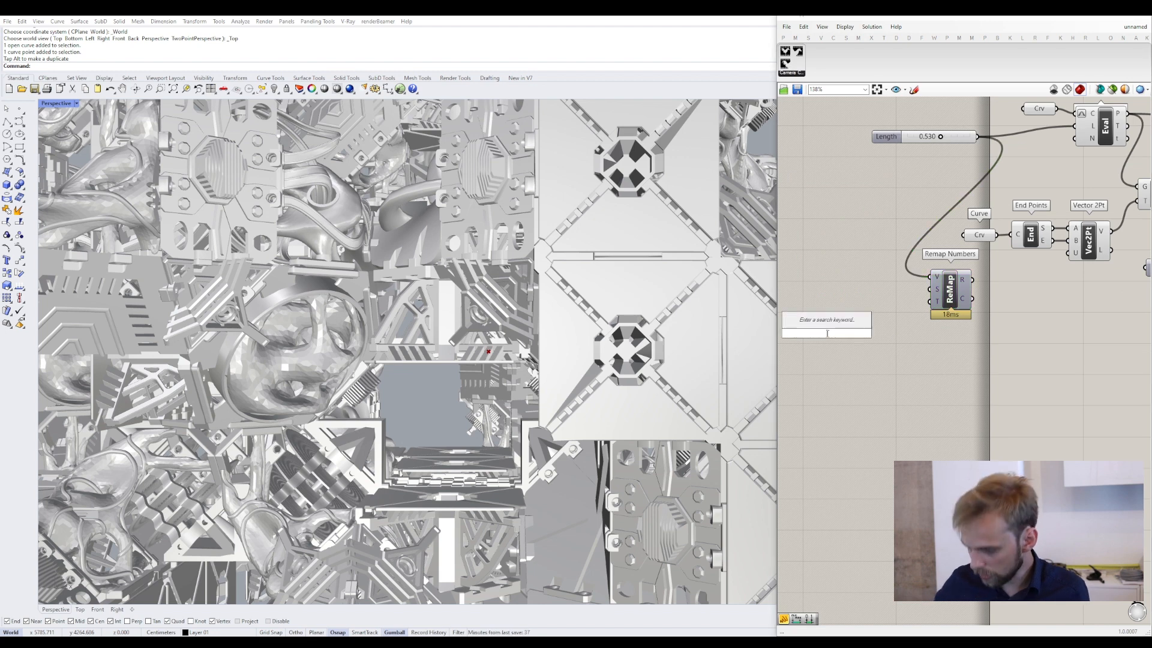
pyautogui.write('180')
pyautogui.press('Return')
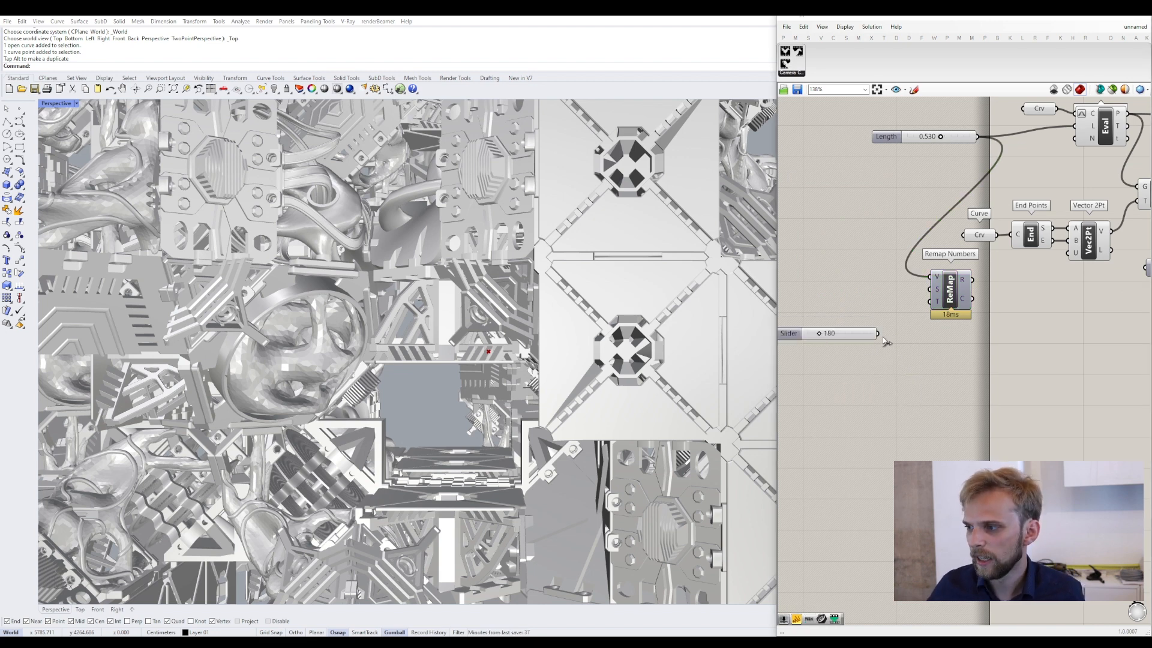
pyautogui.moveTo(882, 337); pyautogui.dragTo(891, 303)
pyautogui.click(856, 331)
# - Connect Remap Numbers' mapped output to Rotate's angle input, undoing the stray connection to Unit Y
pyautogui.moveTo(989, 324); pyautogui.dragTo(858, 333, button='right')
pyautogui.scroll(-2, 858, 334)
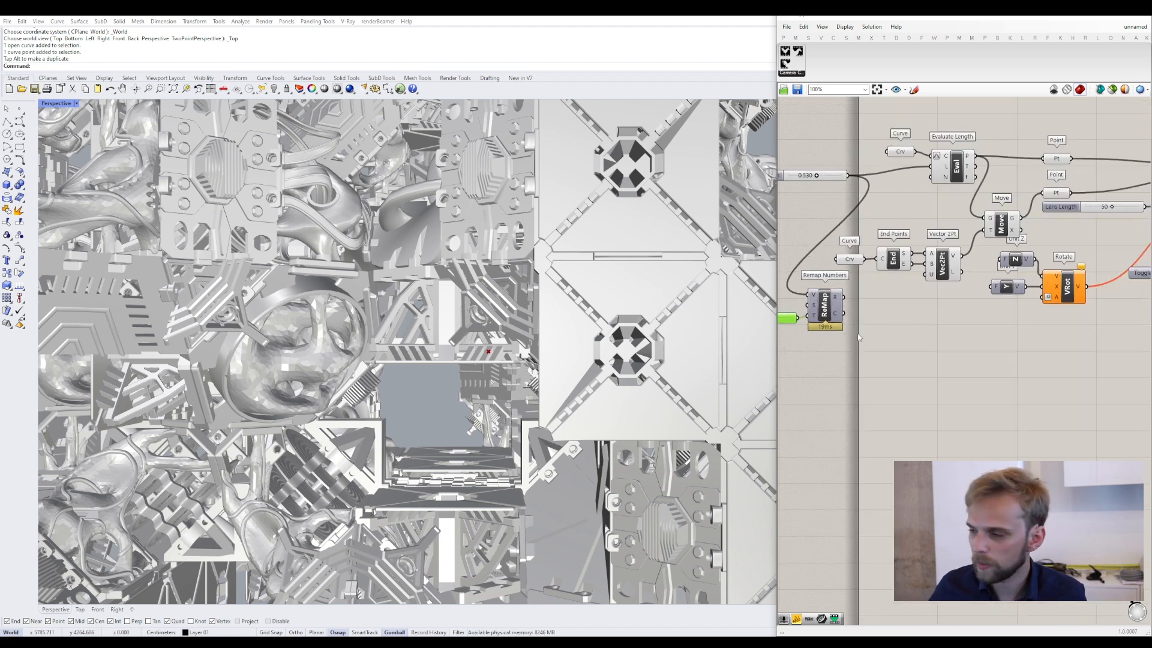
pyautogui.scroll(2, 862, 301)
pyautogui.moveTo(839, 303); pyautogui.dragTo(989, 293)
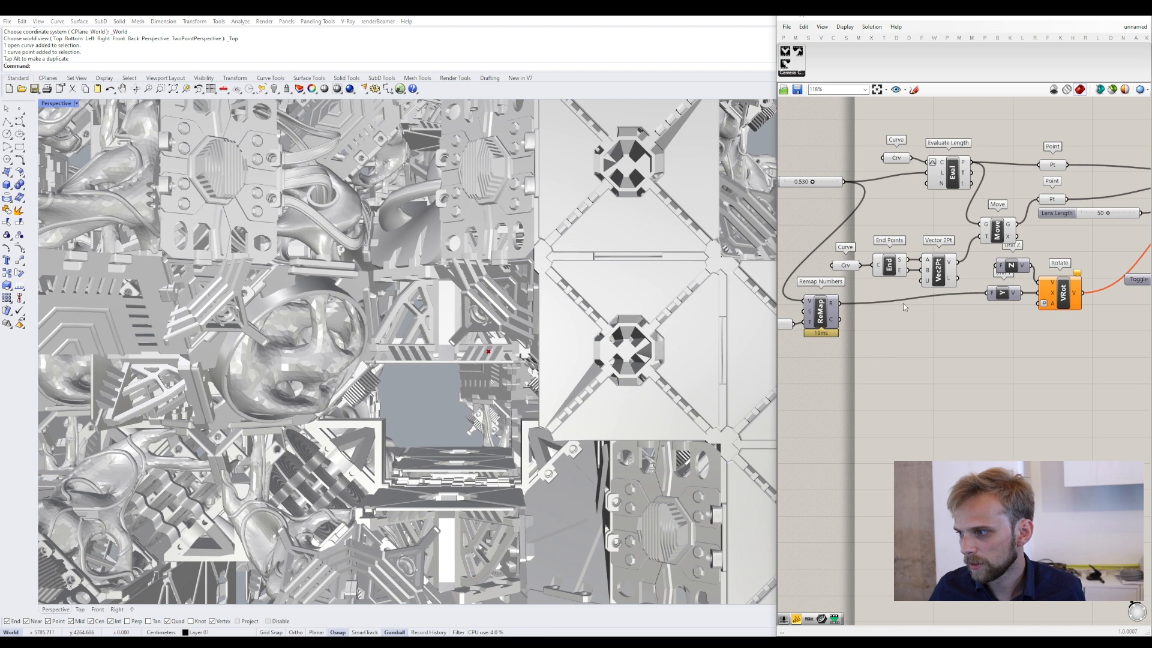
pyautogui.hotkey('ctrl', 'z')
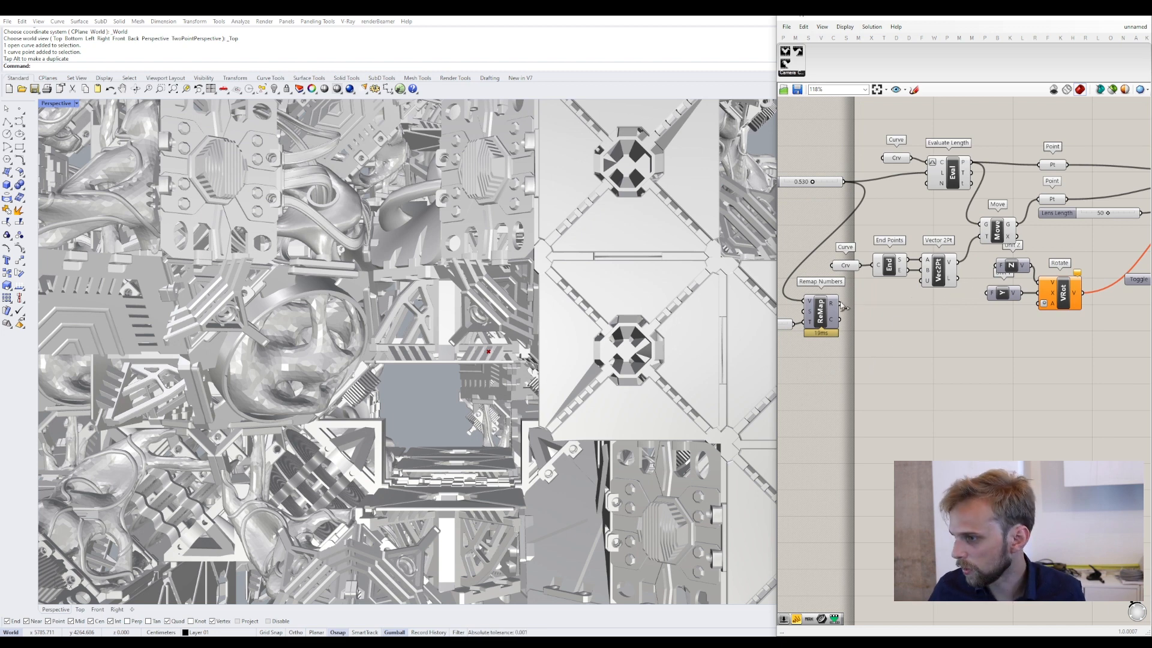
pyautogui.moveTo(839, 303); pyautogui.dragTo(1043, 304)
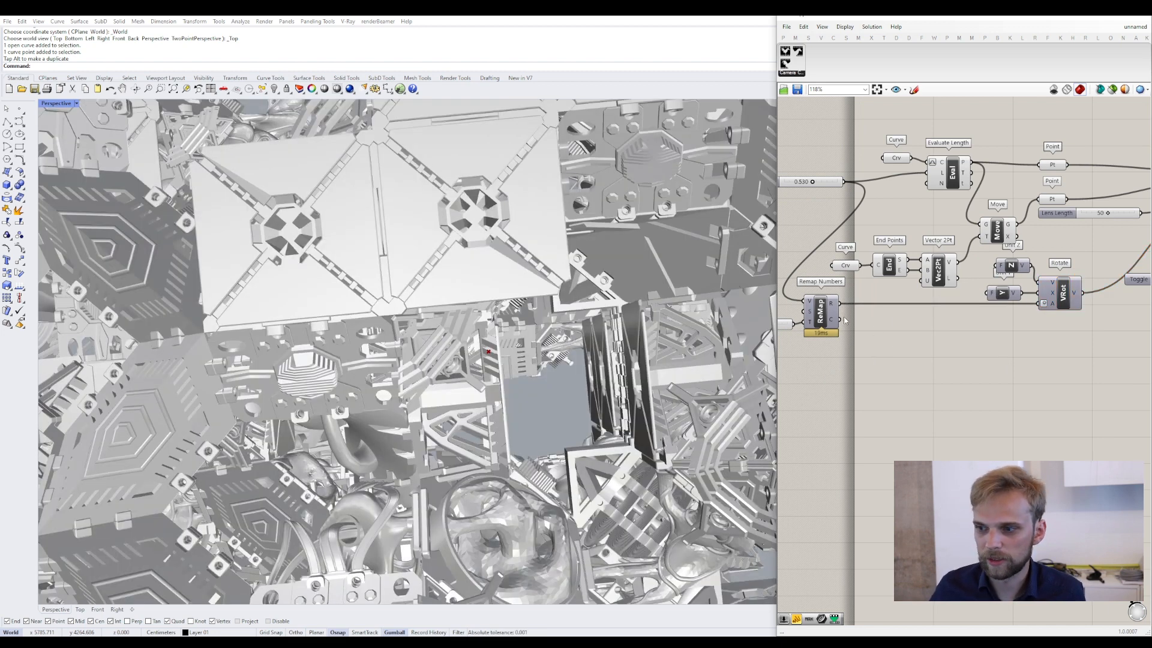
# - Run the Length slider down to 0.000 to preview the camera moving and rotating along the path
pyautogui.moveTo(845, 321); pyautogui.dragTo(921, 325, button='right')
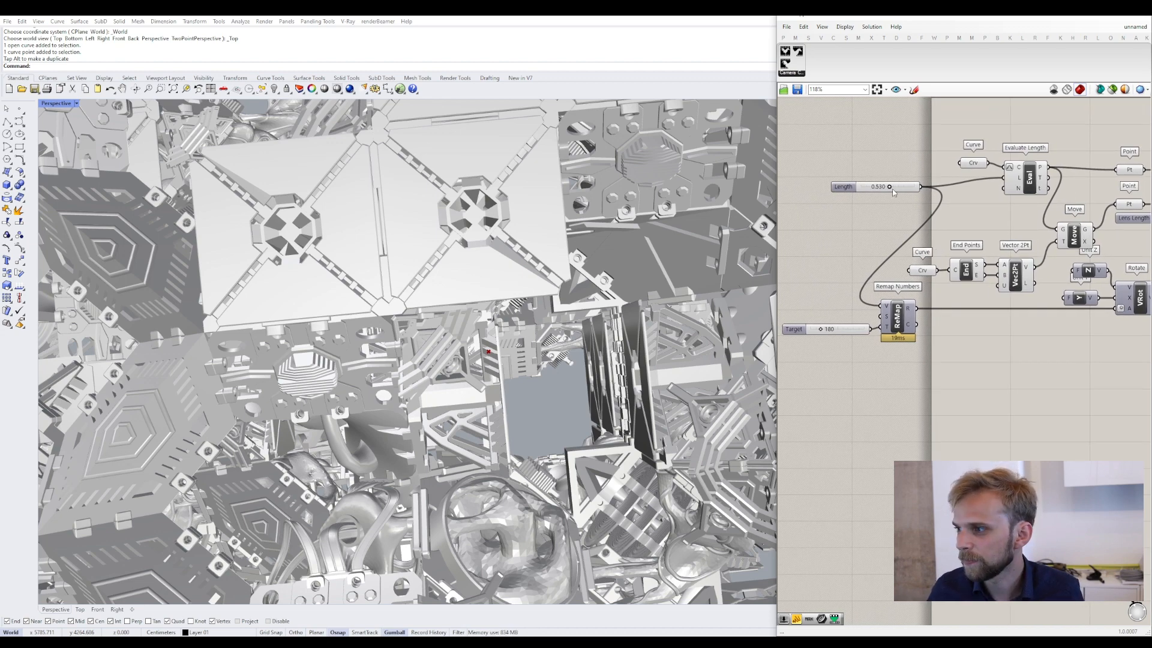
pyautogui.moveTo(890, 187); pyautogui.dragTo(860, 192)
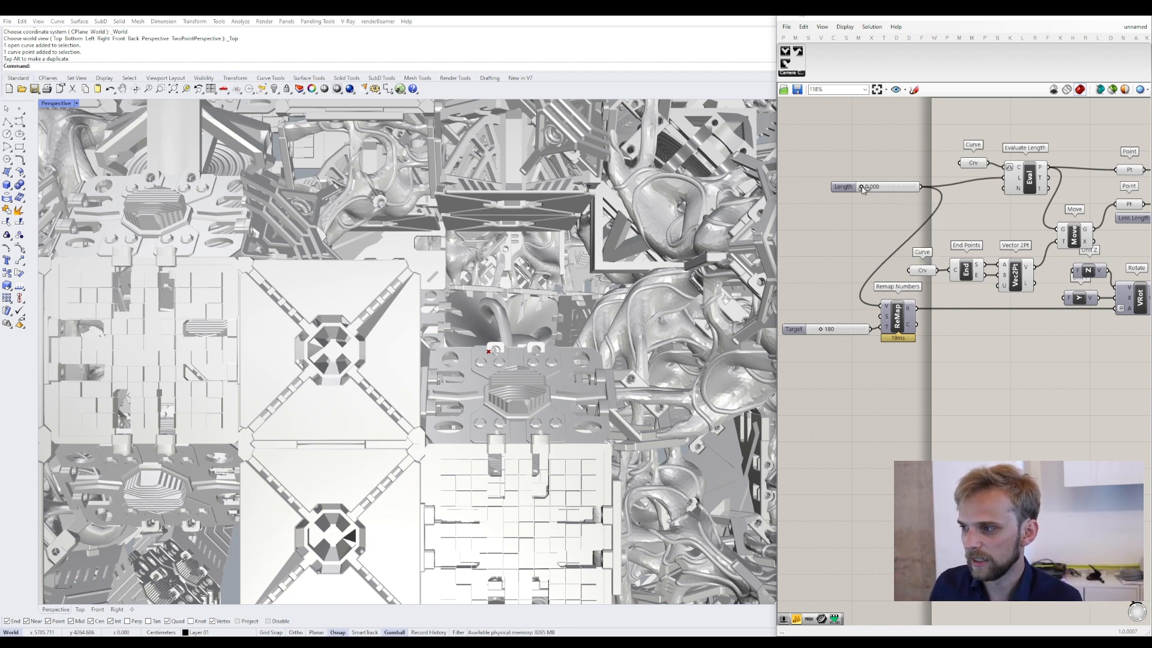
pyautogui.moveTo(862, 190); pyautogui.dragTo(833, 192)
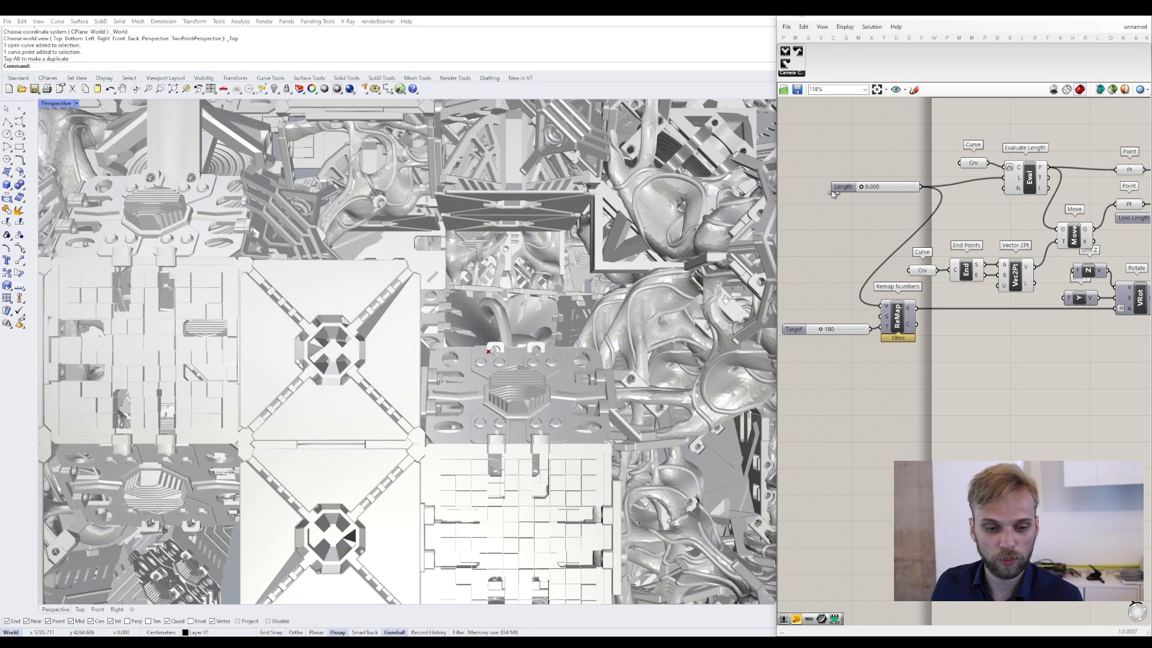
pyautogui.click(894, 190)
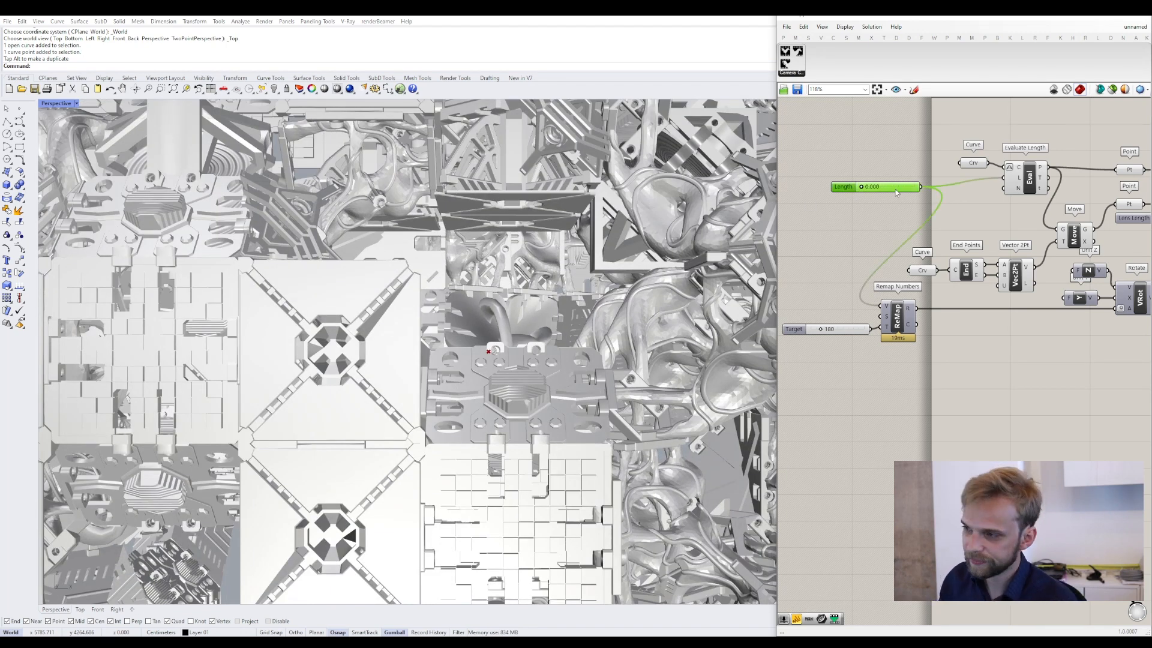
# - Set the Target slider to 90 and run the Length slider up to 1.000 to test the rotation
pyautogui.click(837, 329)
pyautogui.doubleClick(837, 329)
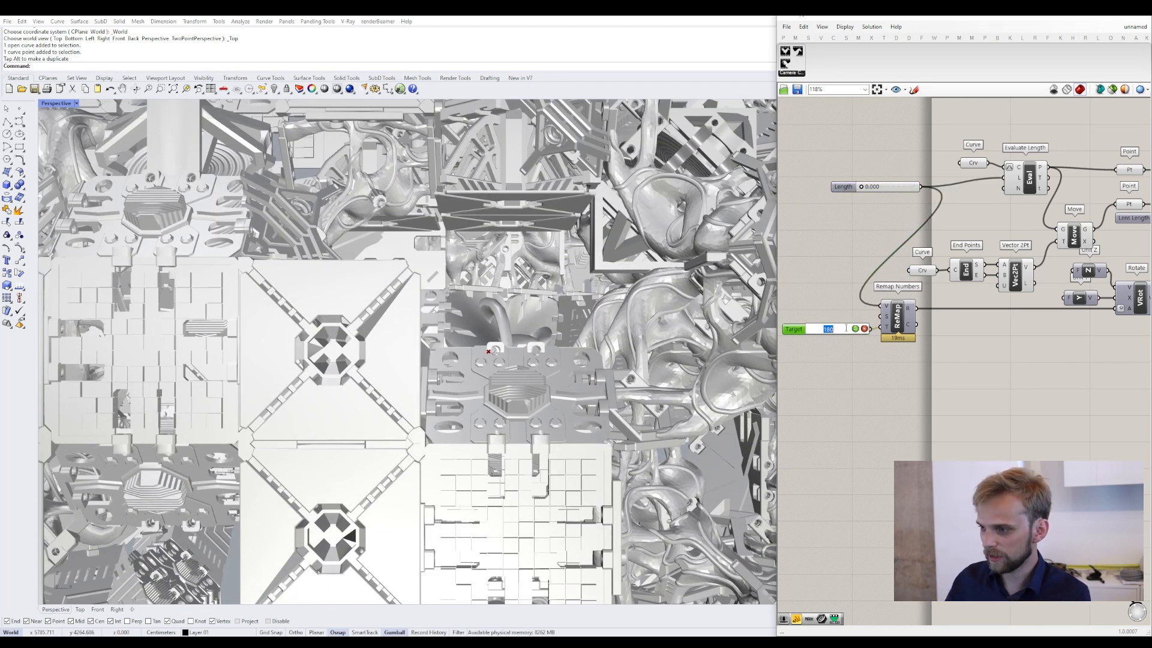
pyautogui.write('90')
pyautogui.press('Return')
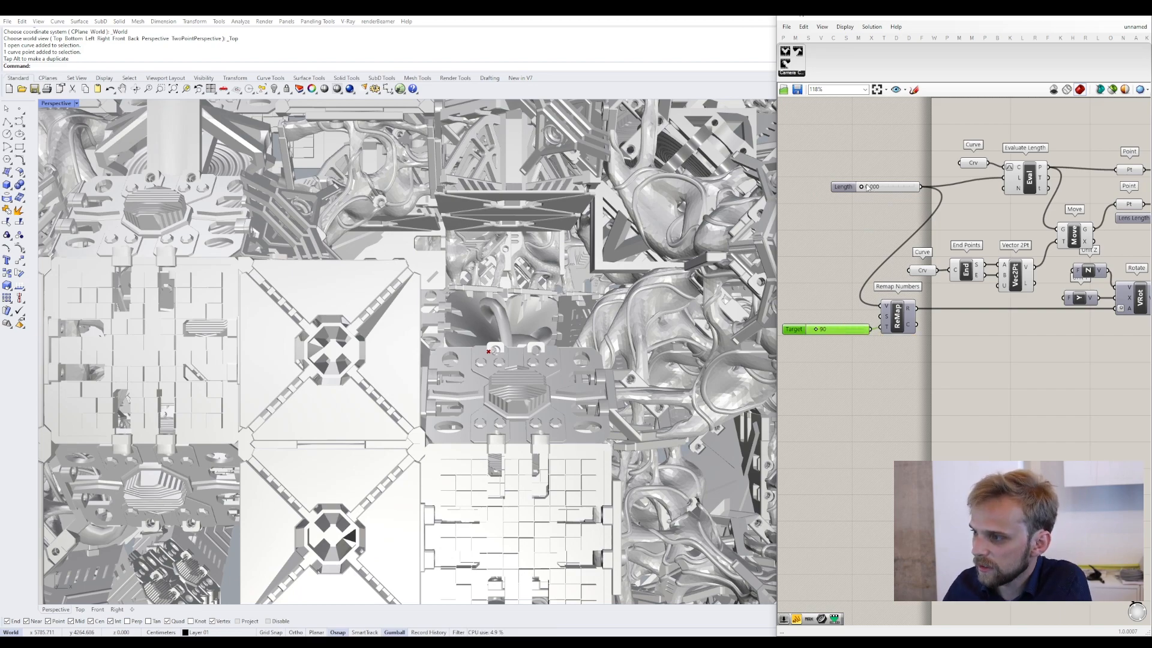
pyautogui.moveTo(862, 189); pyautogui.dragTo(933, 191)
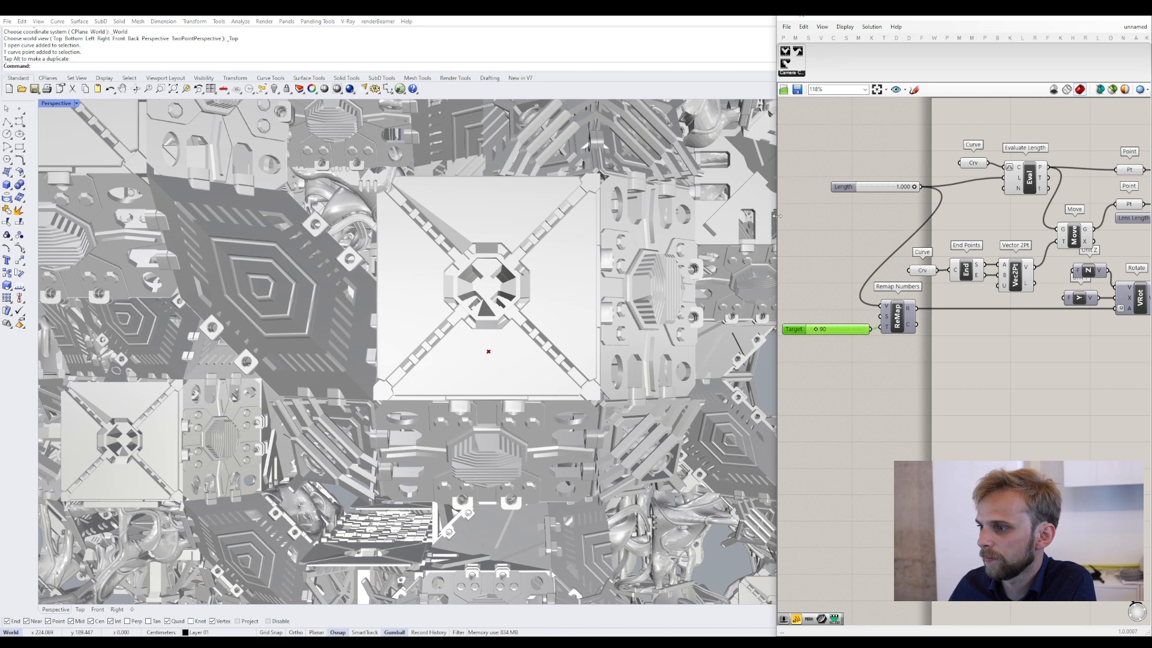
# - Narrow the Grasshopper window to enlarge the Rhino viewport, and set the Lens Length slider to 35
pyautogui.moveTo(776, 216); pyautogui.dragTo(983, 225)
pyautogui.moveTo(932, 232); pyautogui.dragTo(924, 232)
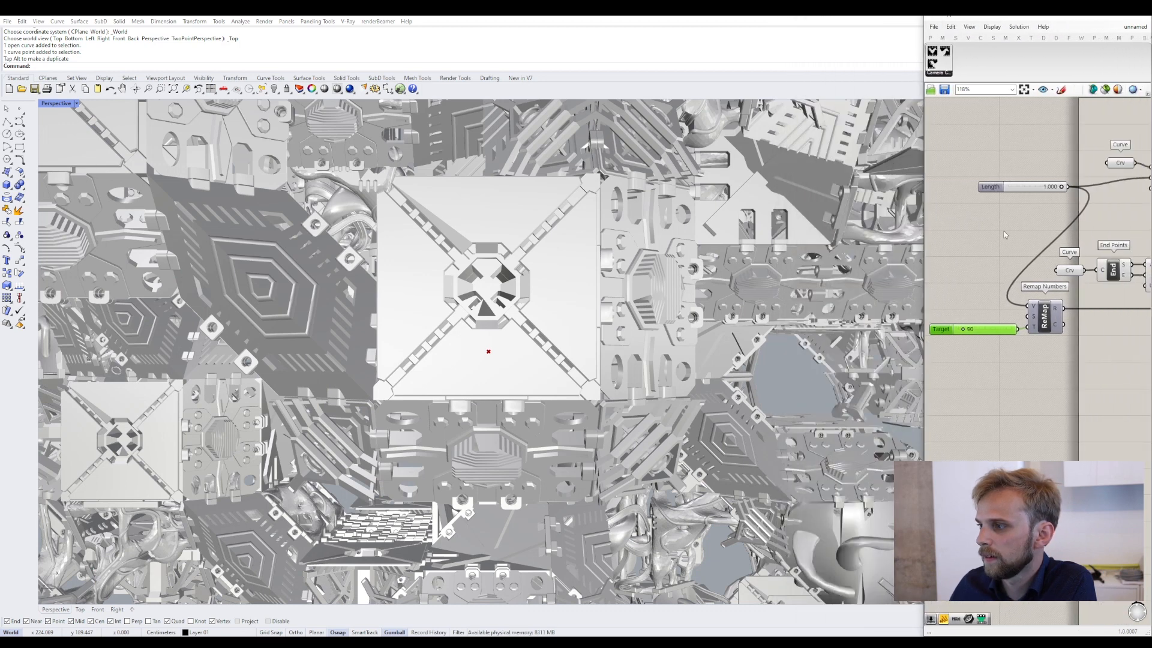
pyautogui.scroll(-5, 989, 207)
pyautogui.moveTo(1044, 212); pyautogui.dragTo(987, 222, button='right')
pyautogui.scroll(4, 1070, 222)
pyautogui.scroll(6, 1004, 242)
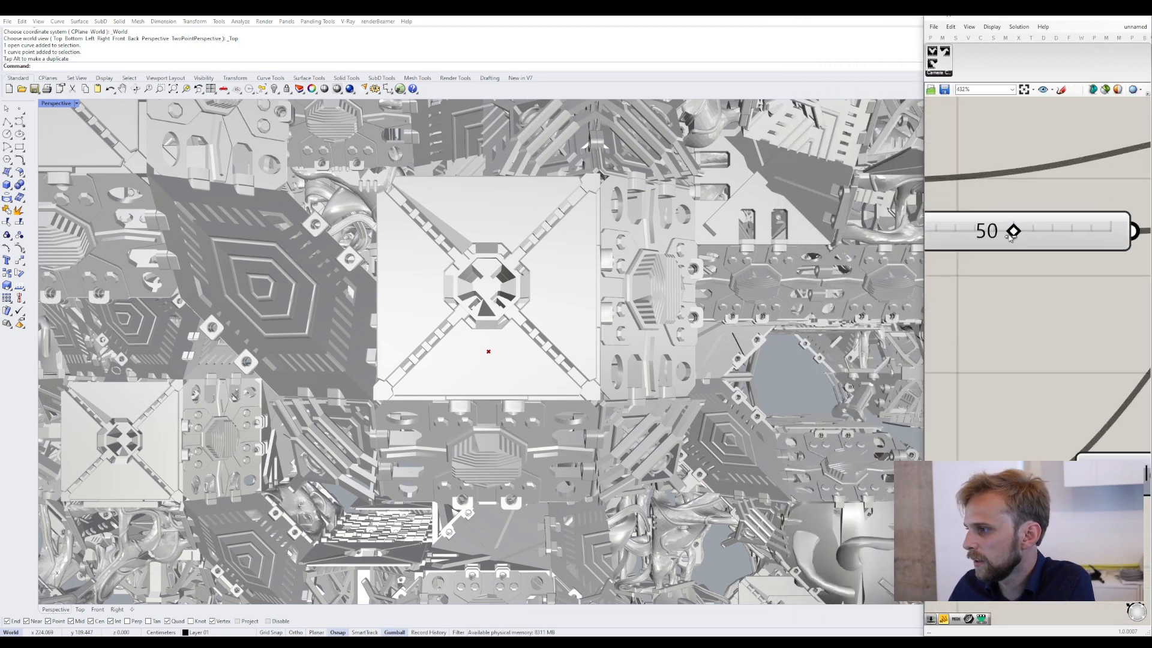
pyautogui.moveTo(1015, 231); pyautogui.dragTo(973, 239)
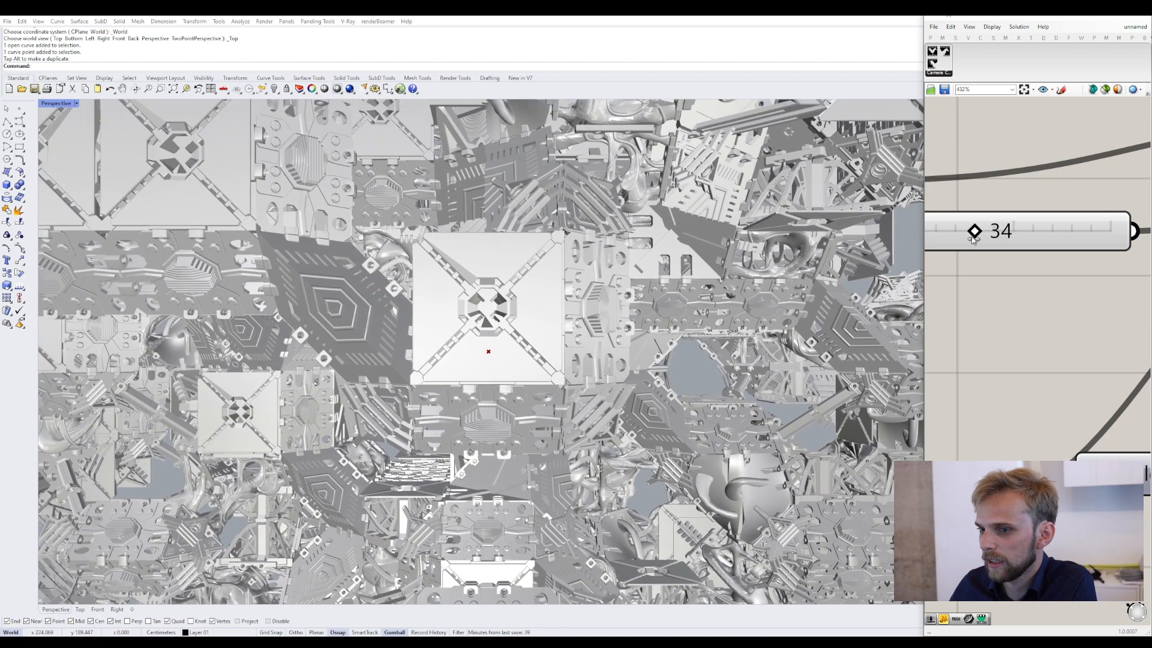
pyautogui.doubleClick(1014, 238)
pyautogui.write('35')
pyautogui.press('Return')
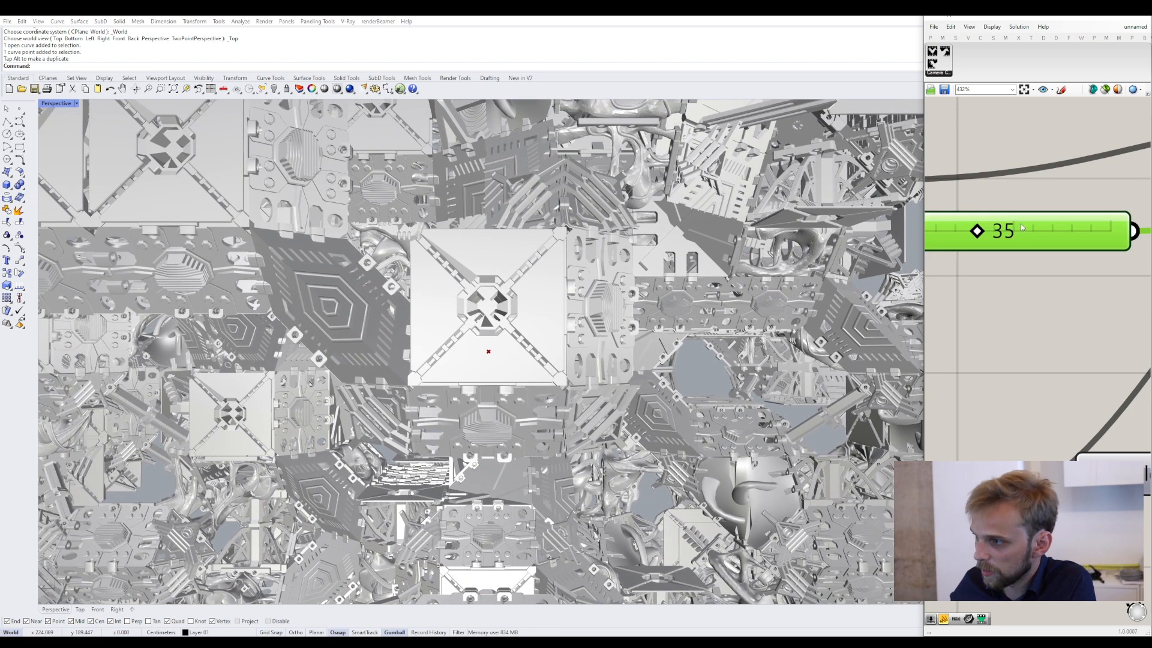
# - Run the Length slider back to 0.000 to preview the camera path with the wider lens
pyautogui.scroll(-5, 1062, 289)
pyautogui.scroll(-2, 1062, 289)
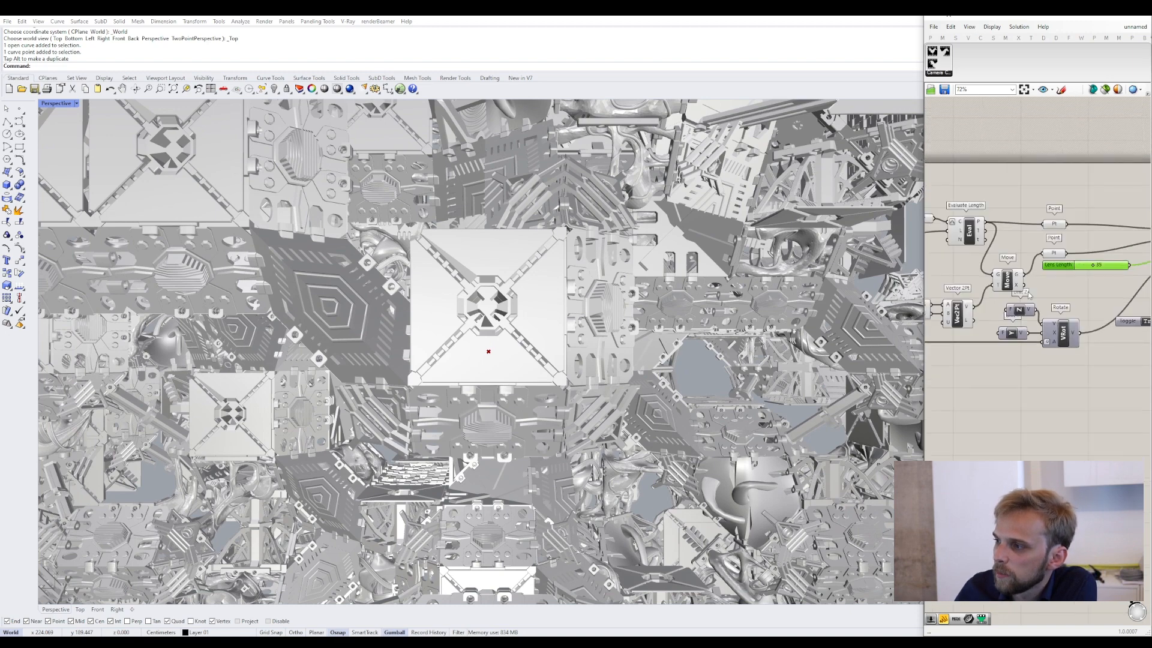
pyautogui.scroll(4, 996, 255)
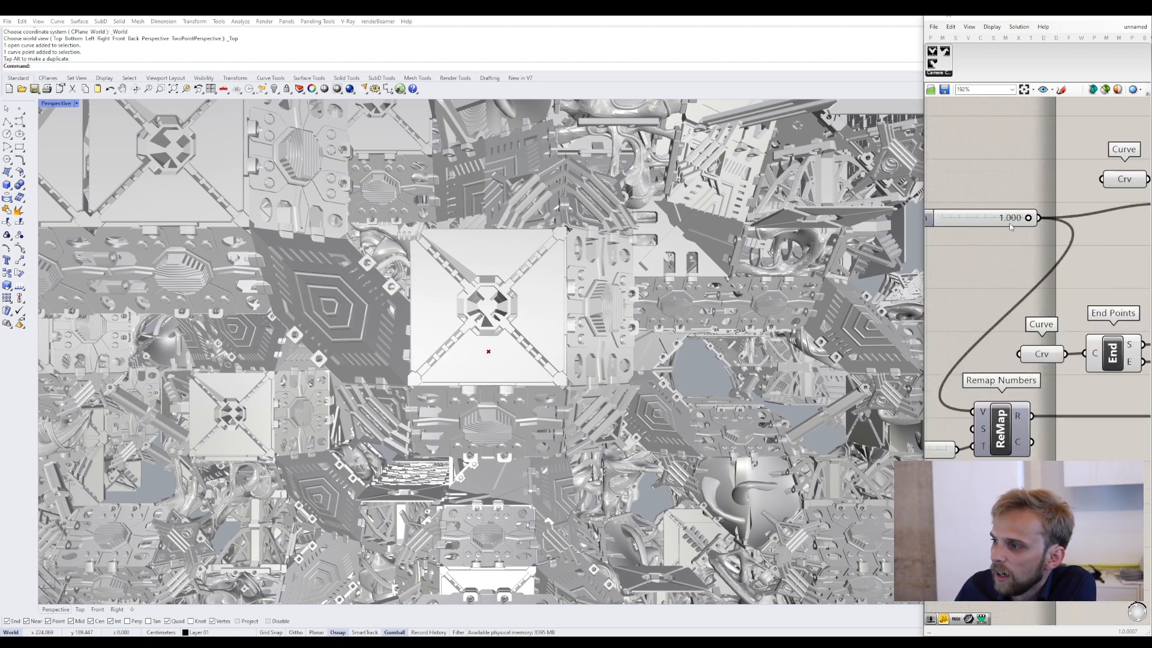
pyautogui.moveTo(1030, 219); pyautogui.dragTo(943, 227)
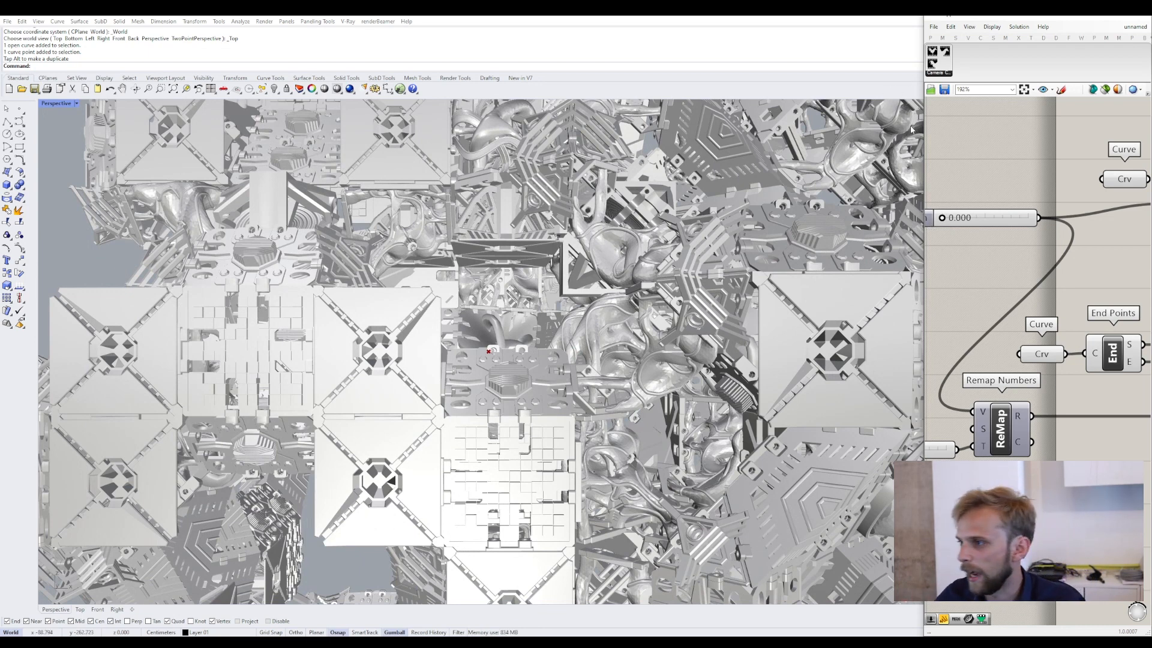
# - Widen the Grasshopper window again, select the whole camera definition and turn off its preview
pyautogui.moveTo(930, 124); pyautogui.dragTo(978, 134)
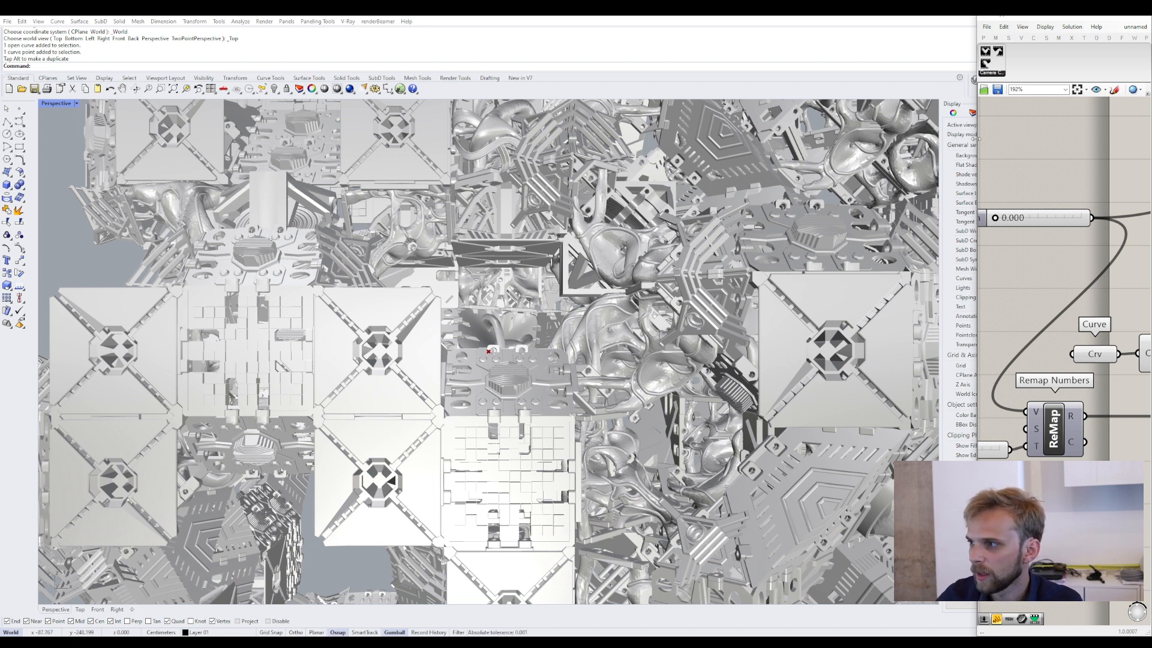
pyautogui.moveTo(975, 138); pyautogui.dragTo(909, 154)
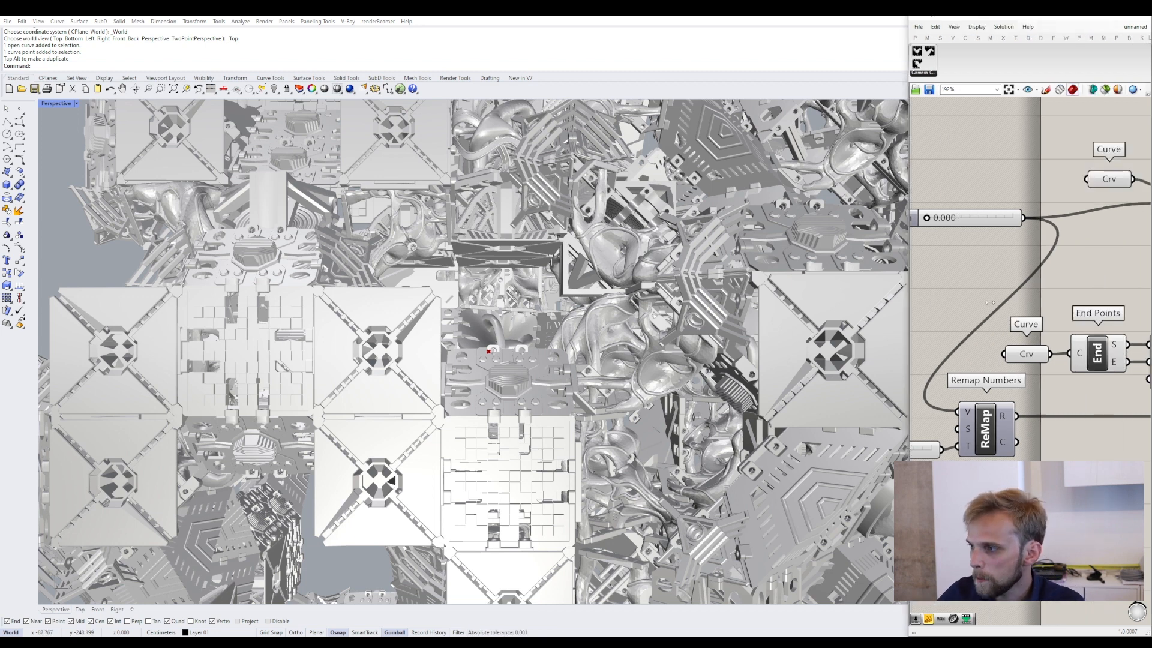
pyautogui.moveTo(989, 301); pyautogui.dragTo(778, 205)
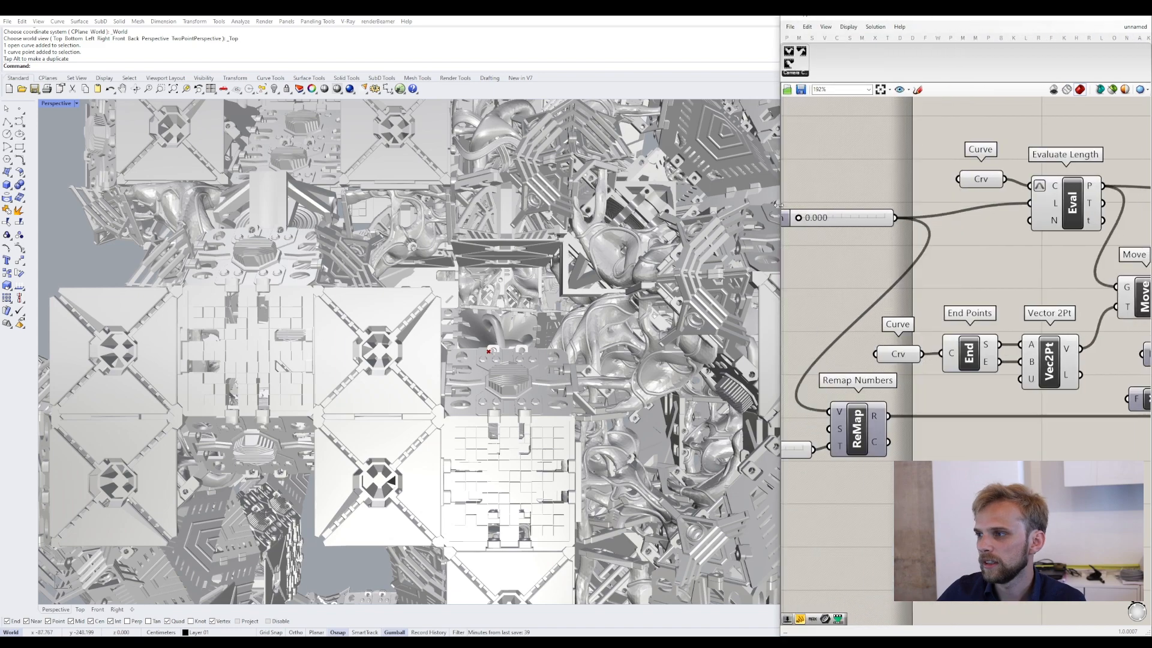
pyautogui.scroll(-10, 949, 332)
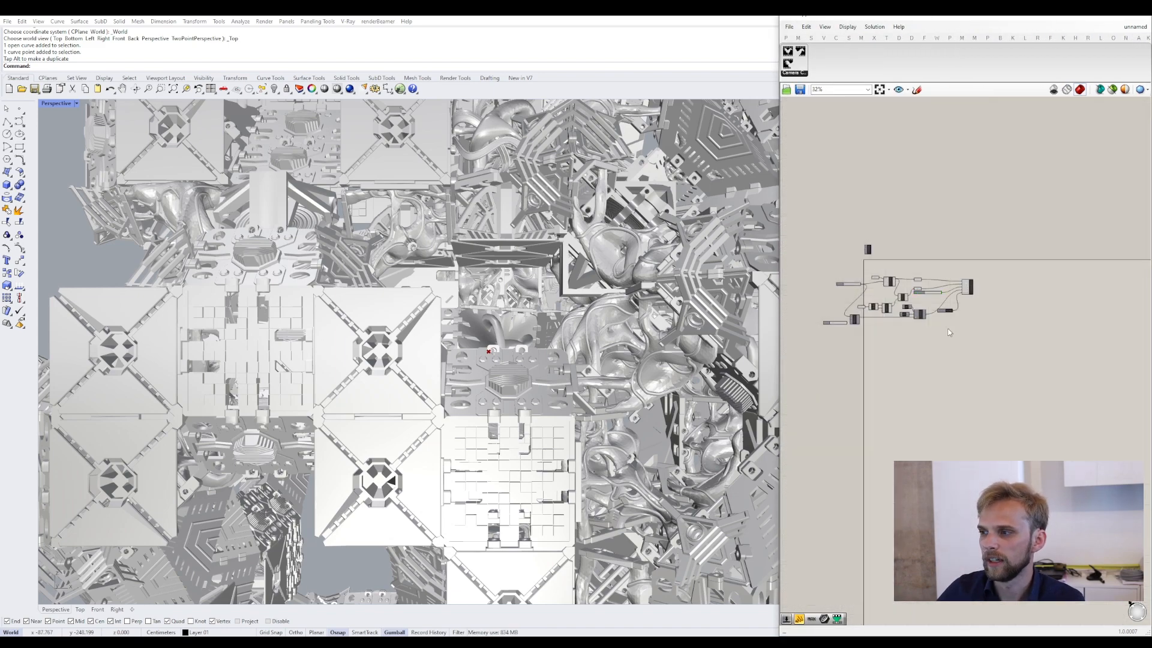
pyautogui.moveTo(1005, 366); pyautogui.dragTo(820, 278)
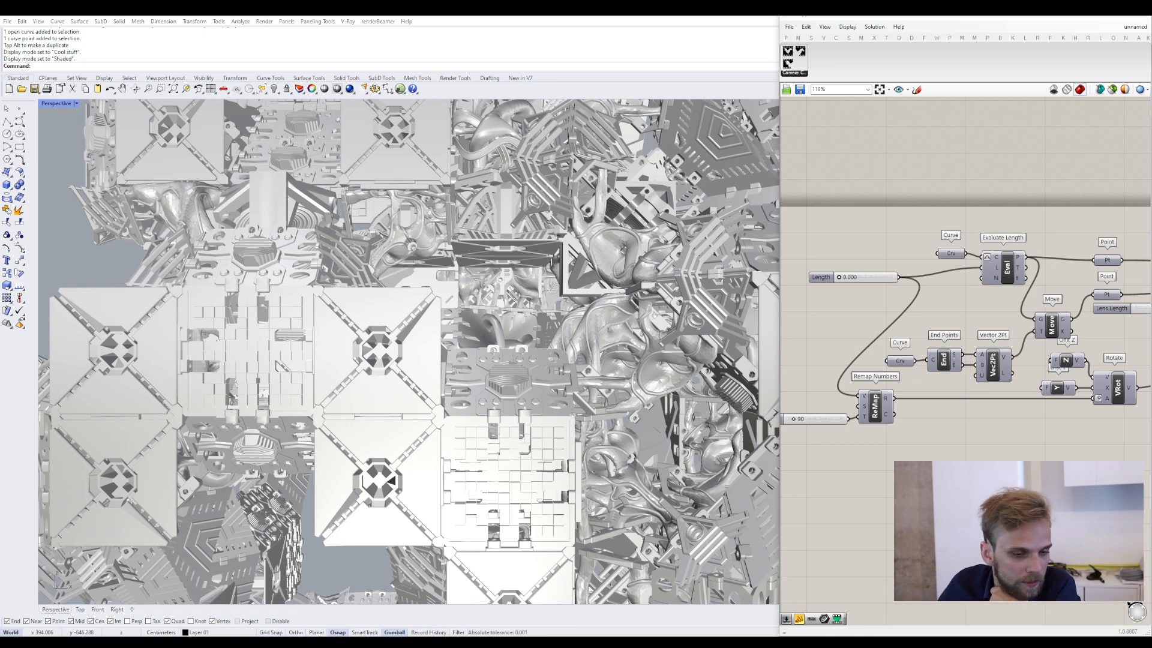
# - Switch to the browser and examine the "neon genesis evangelion red city" image results as a visual reference
pyautogui.hotkey('alt', 'Tab')
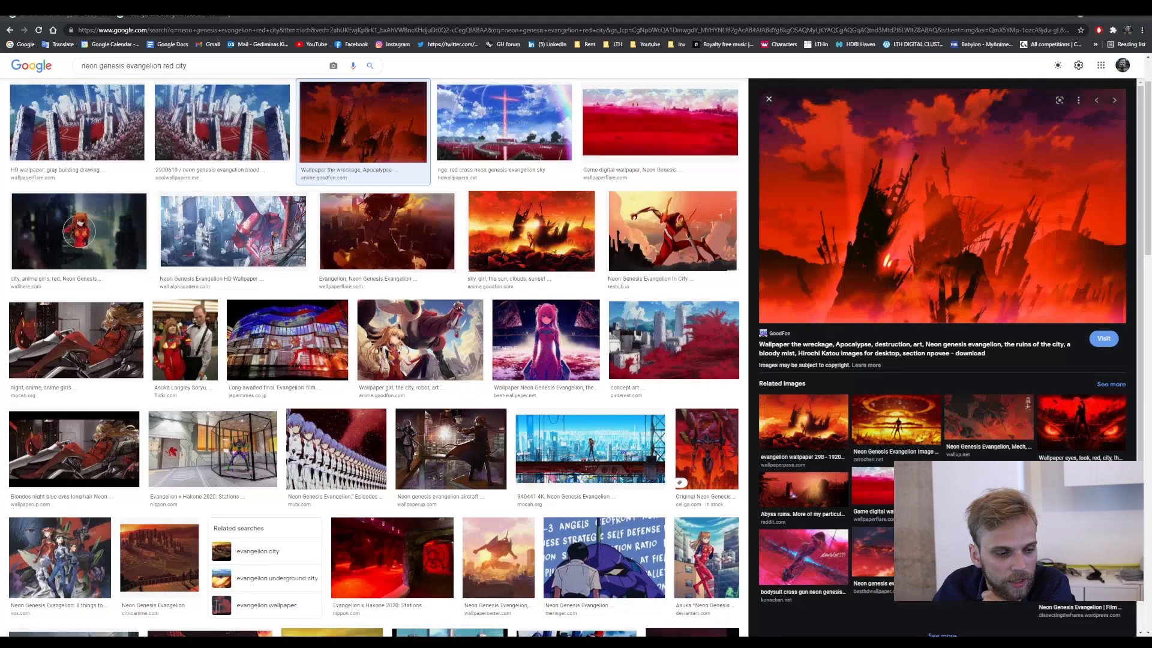
pyautogui.scroll(2, 842, 350)
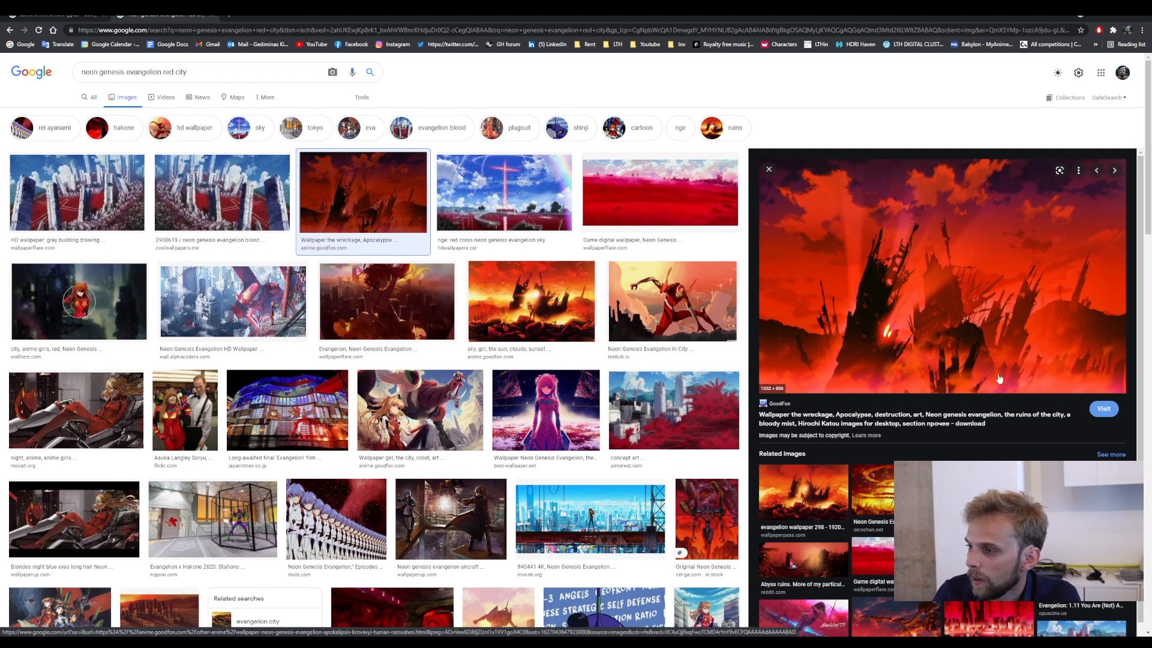
pyautogui.scroll(-1, 1003, 335)
pyautogui.scroll(1, 1003, 335)
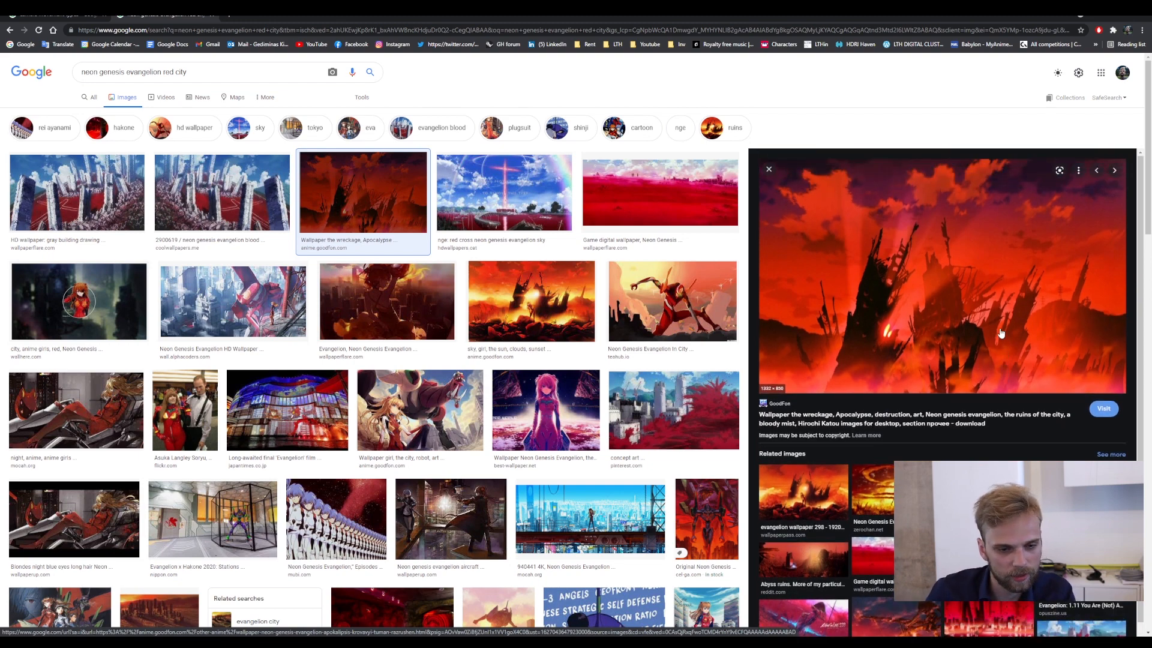
pyautogui.scroll(-2, 947, 294)
pyautogui.scroll(-1, 947, 294)
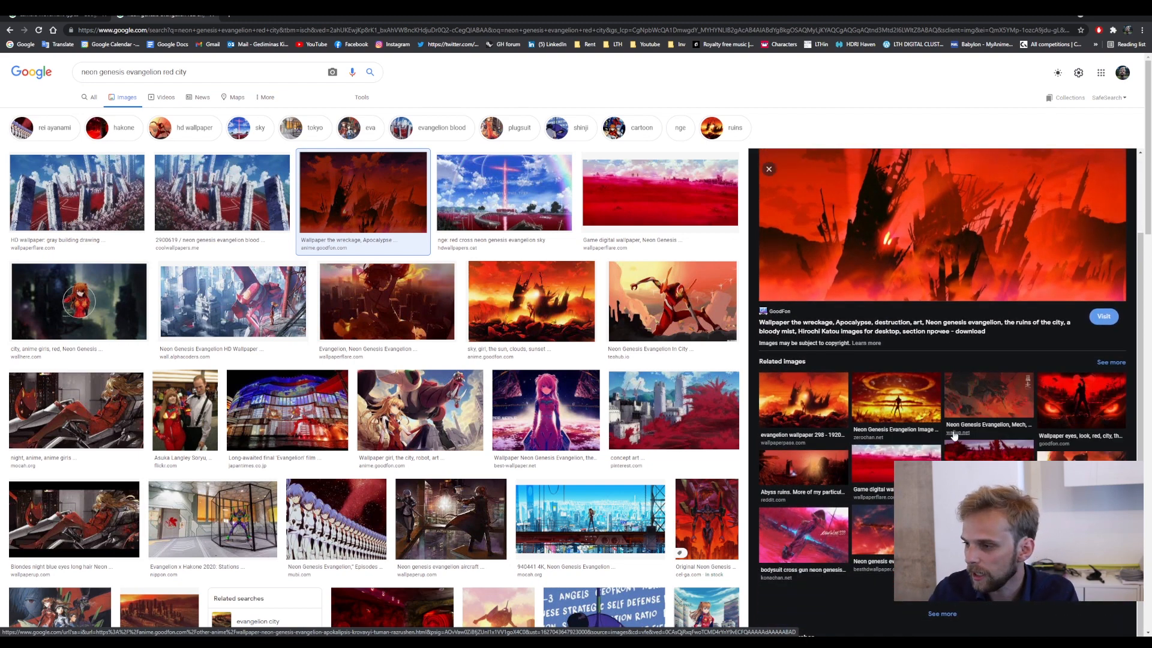
# - Browse the related Evangelion images for red cityscapes, ending on the red ruined landscape from the "tg/ - Traditional Games" result
pyautogui.click(807, 403)
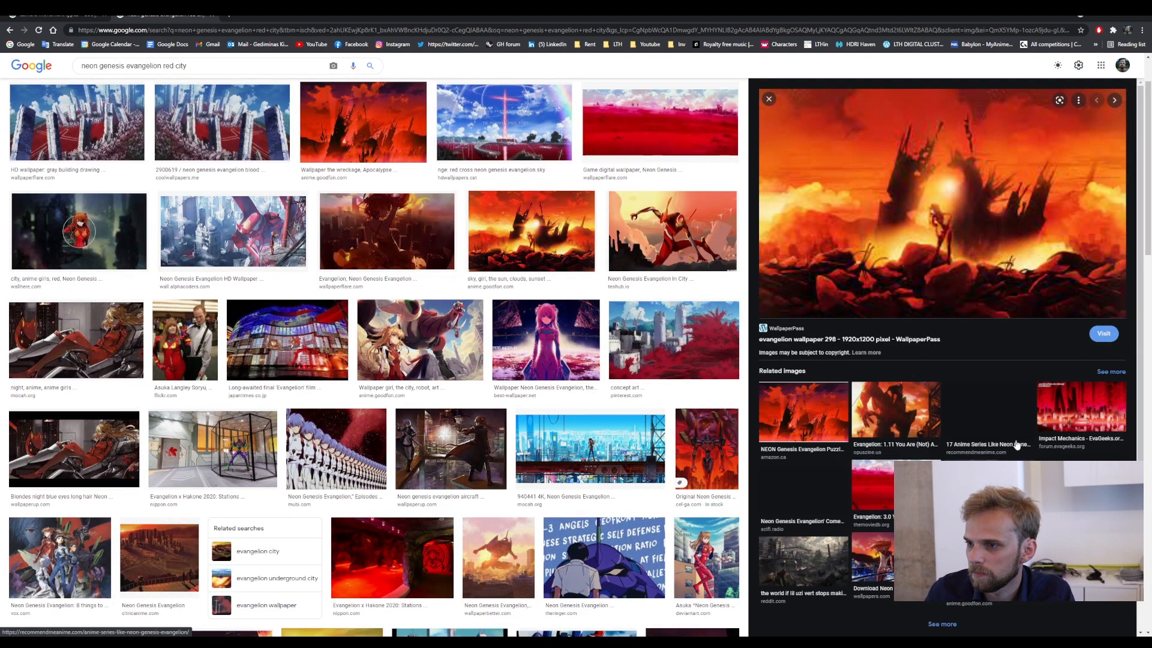
pyautogui.scroll(-2, 1089, 328)
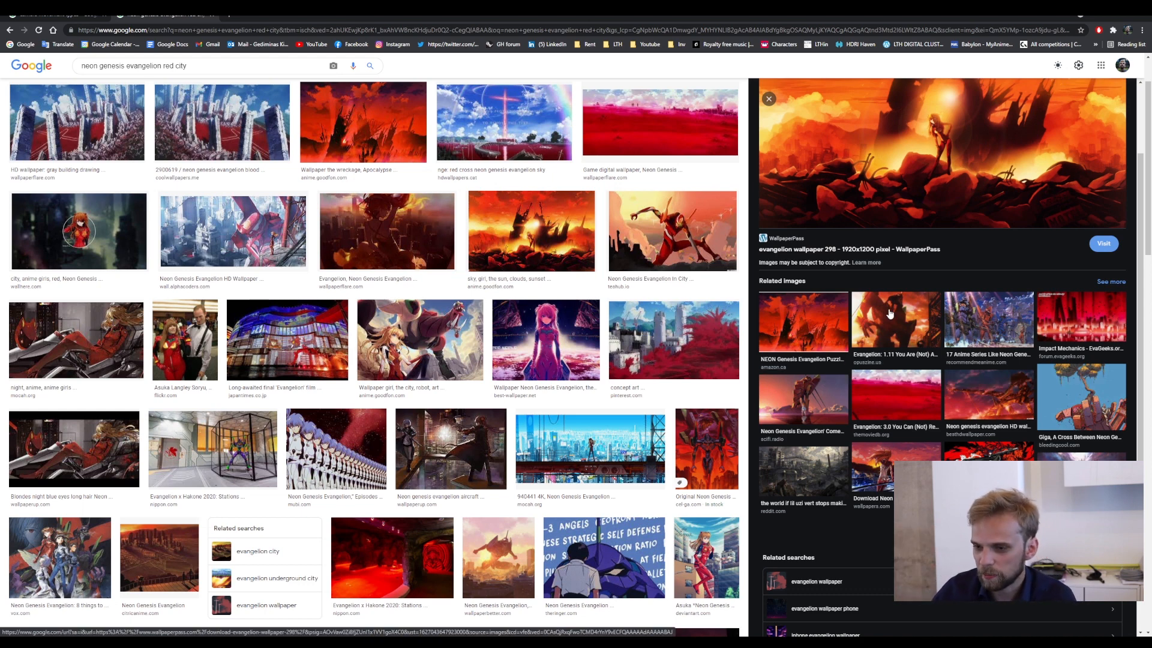
pyautogui.scroll(1, 443, 469)
pyautogui.scroll(1, 443, 469)
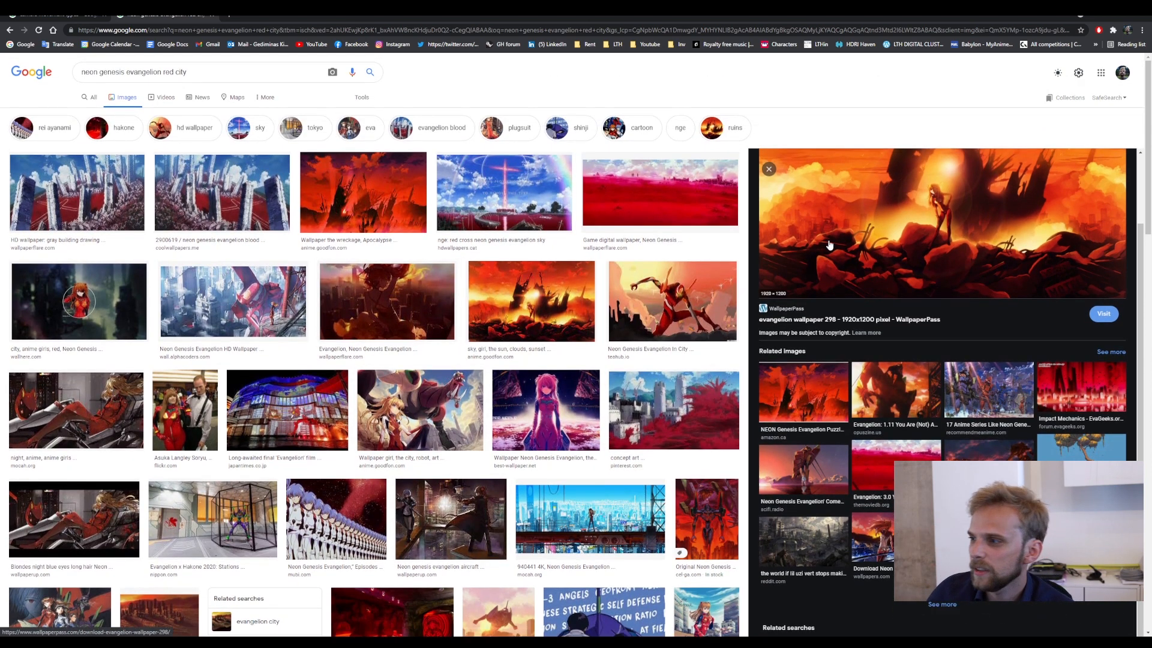
pyautogui.click(1106, 407)
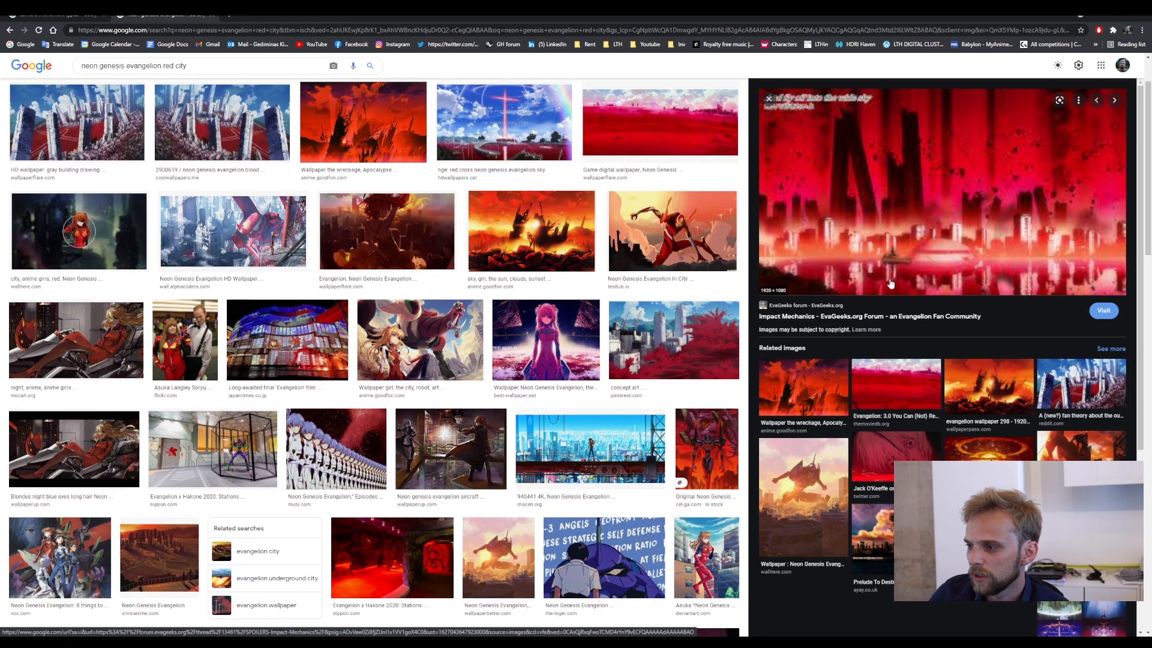
pyautogui.click(889, 453)
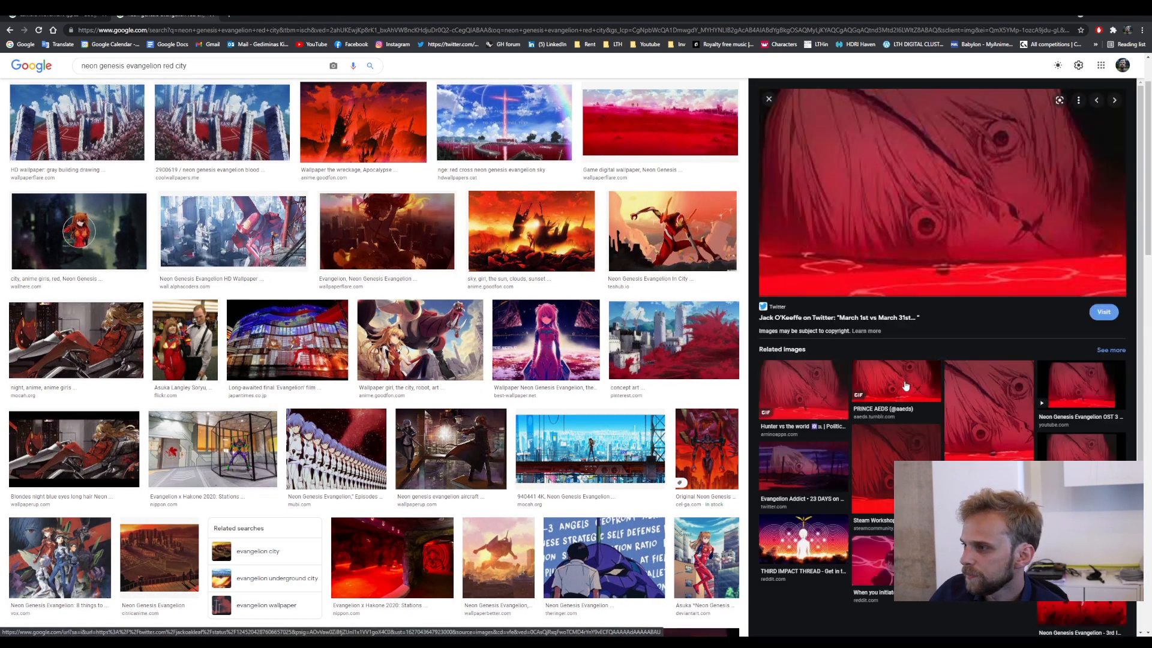
pyautogui.click(9, 30)
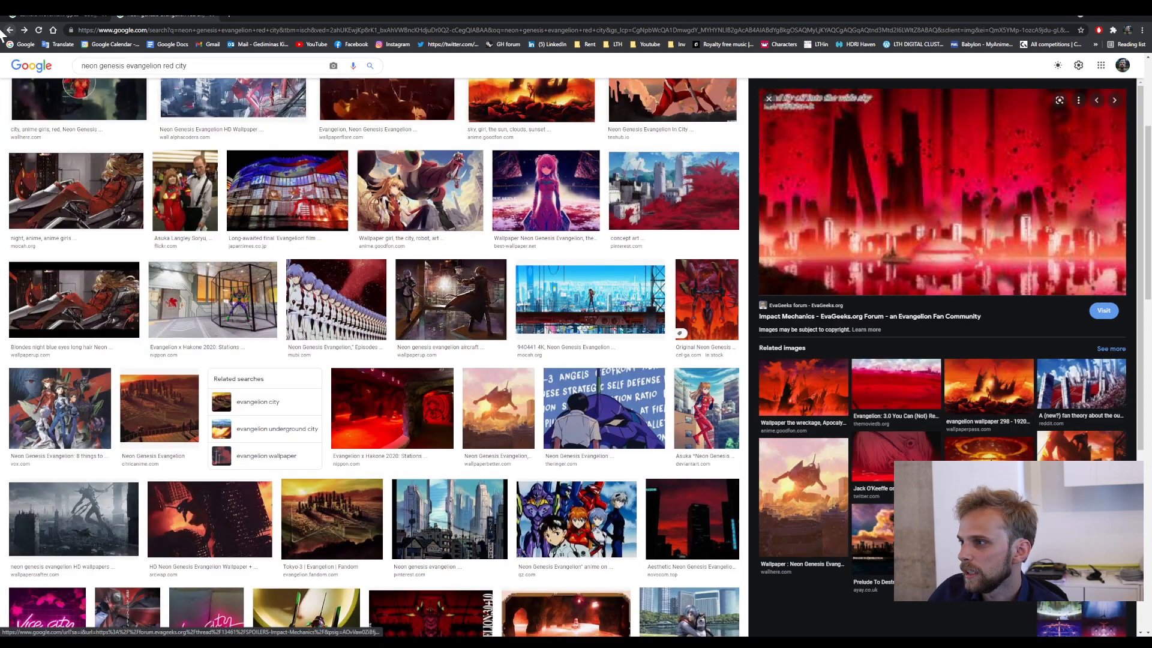
pyautogui.click(951, 423)
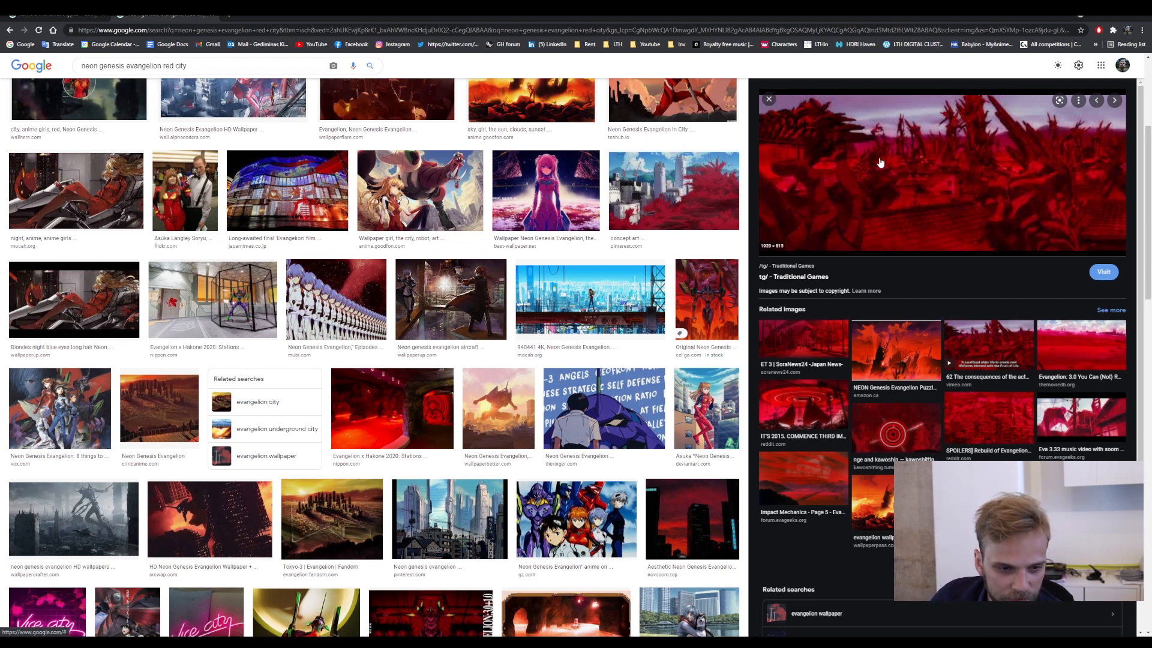
# - Open the red ruined landscape image in its own browser tab and enlarge it to examine its colours
pyautogui.rightClick(908, 138)
pyautogui.click(954, 235)
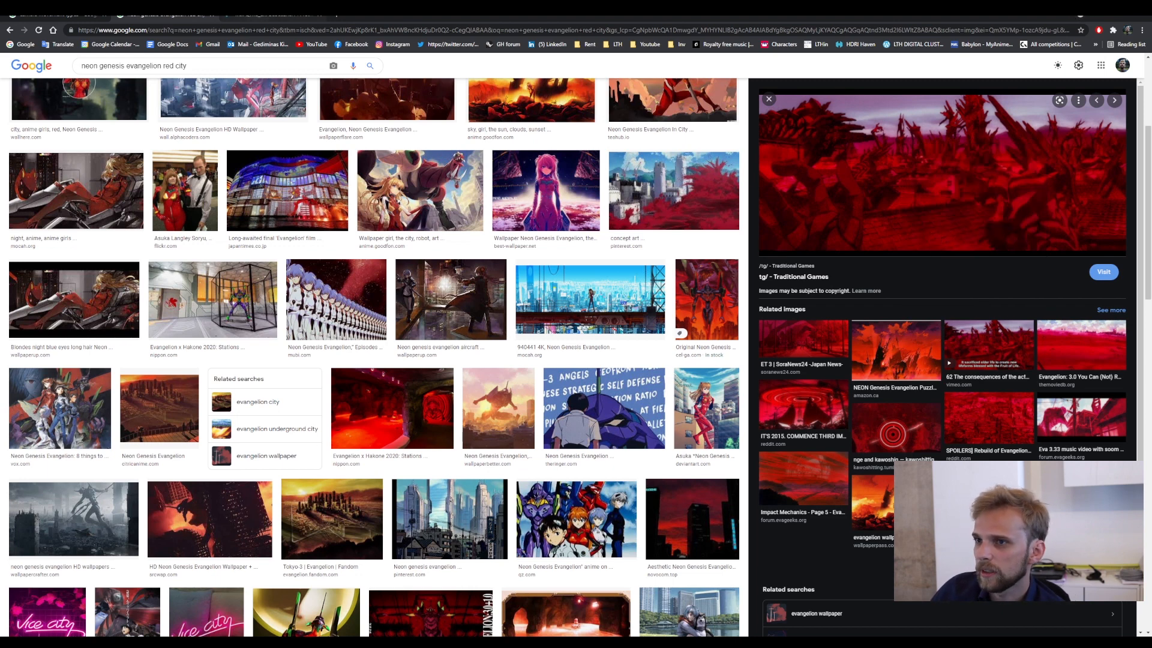
pyautogui.hotkey('ctrl', 'Tab')
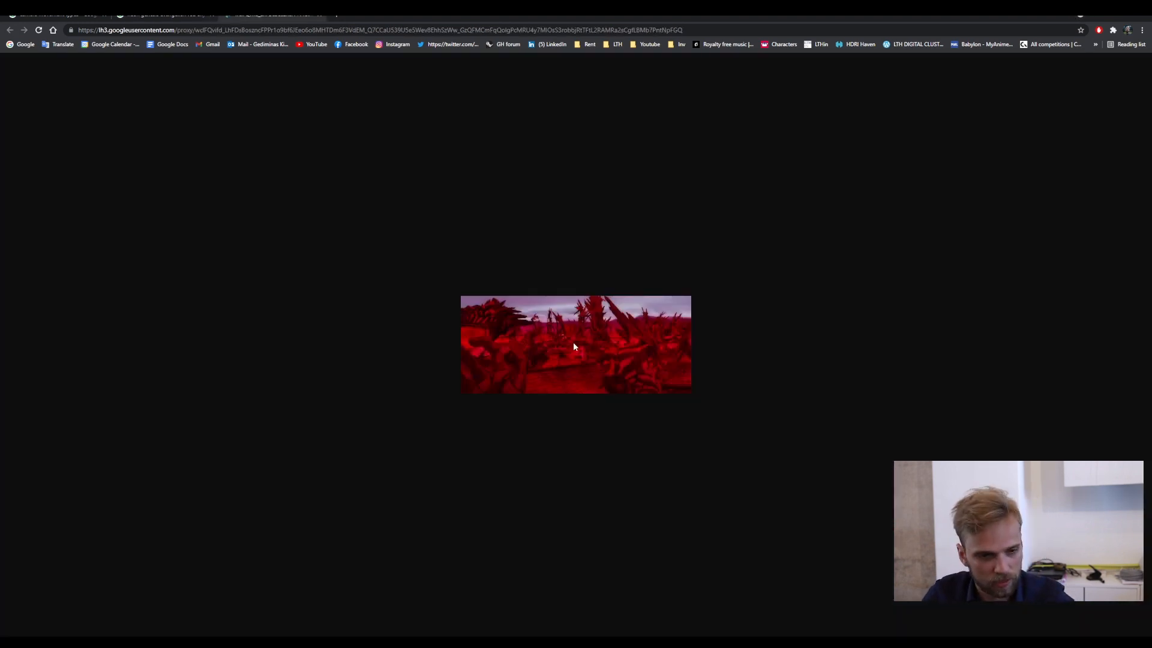
pyautogui.keyDown('ctrl'); pyautogui.scroll(9, 573, 343); pyautogui.keyUp('ctrl')
pyautogui.keyDown('ctrl'); pyautogui.scroll(-1, 573, 344); pyautogui.keyUp('ctrl')
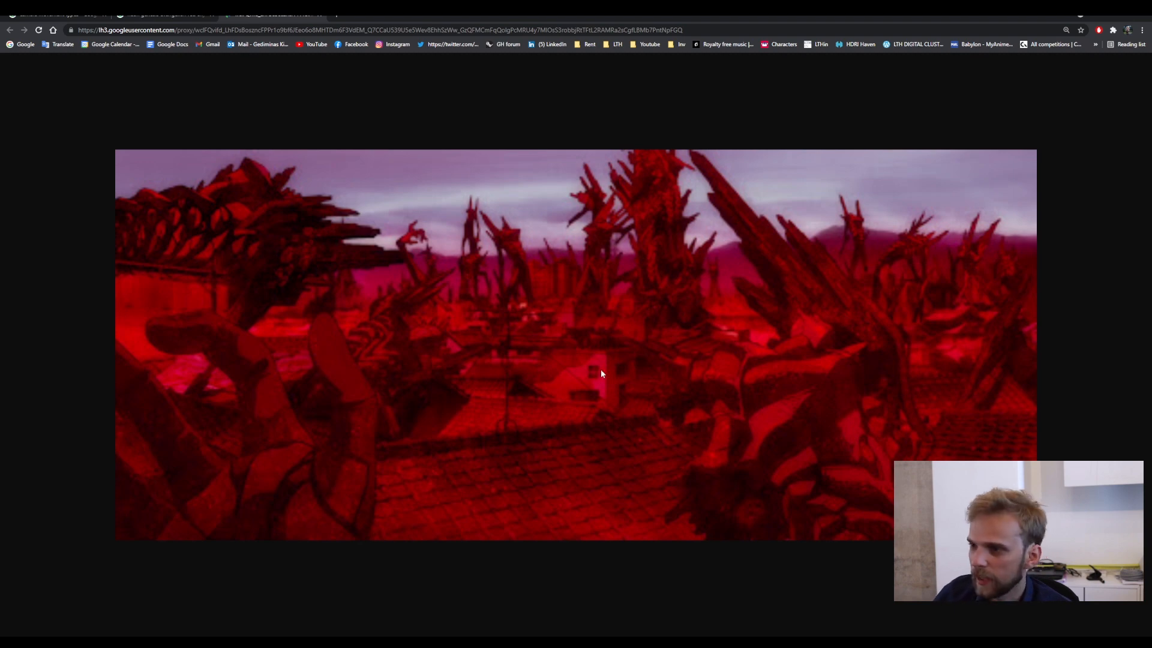
# - Switch to Rhino and create a new display mode in the Rhino Options
pyautogui.click(1095, 15)
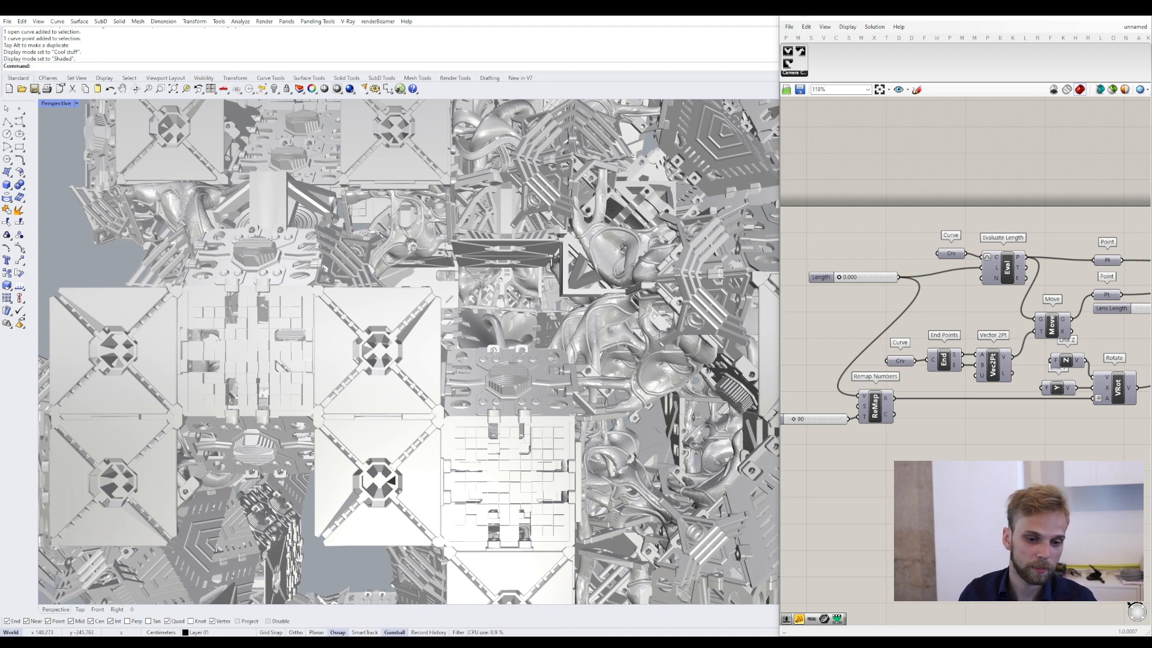
pyautogui.write('Options')
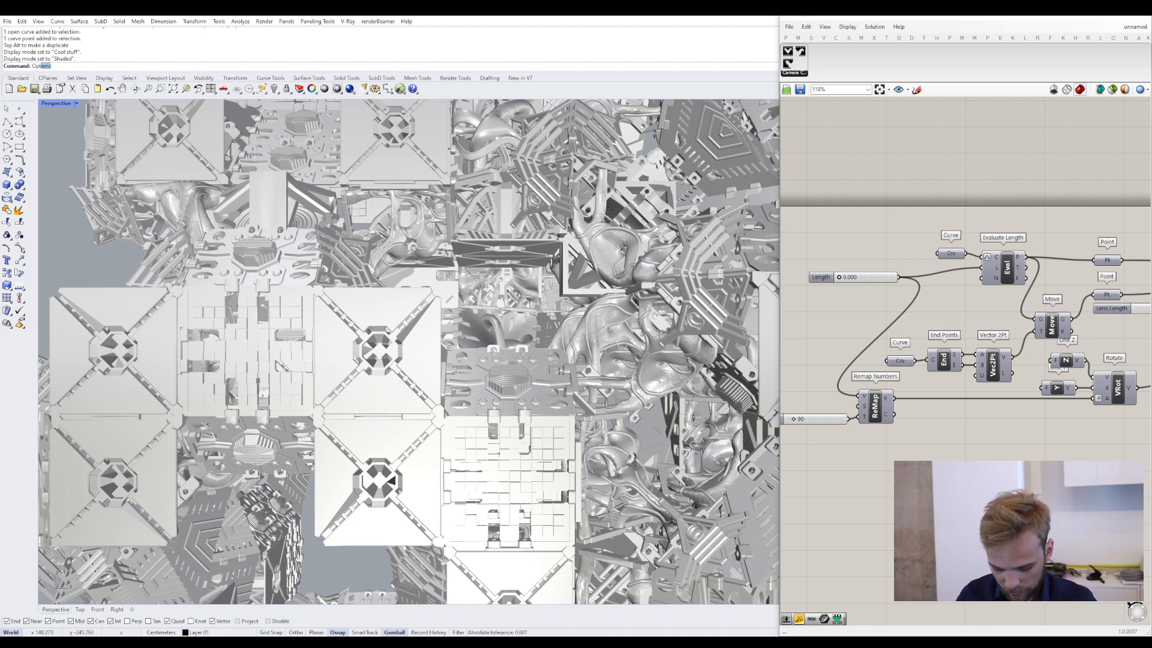
pyautogui.press('Return')
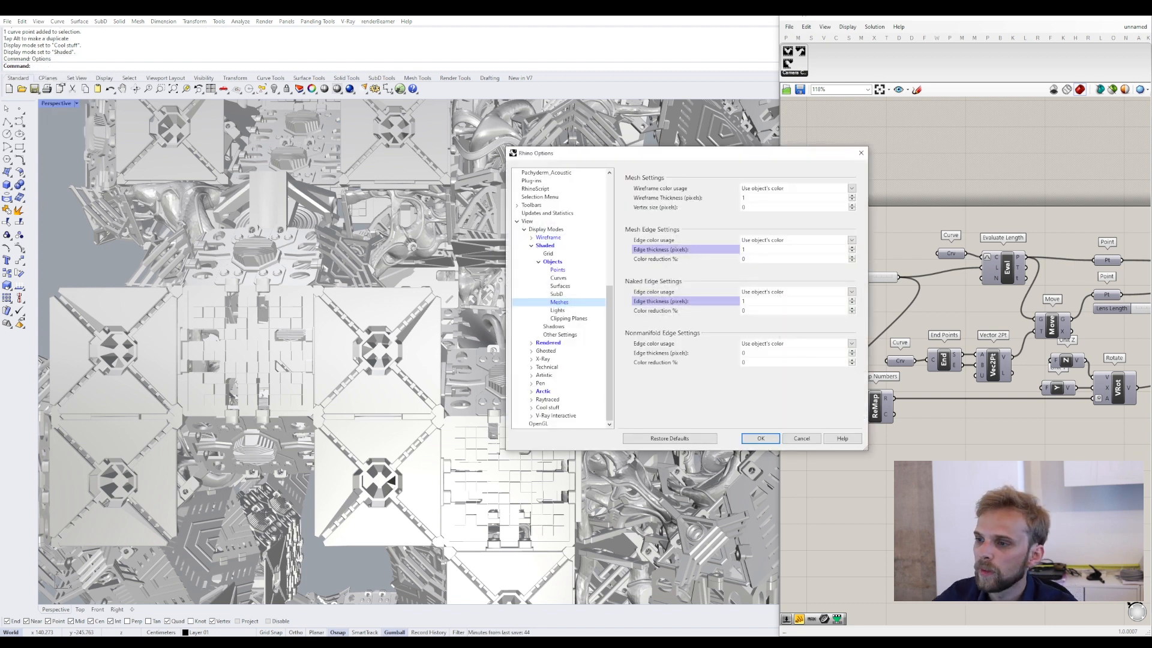
pyautogui.moveTo(692, 150); pyautogui.dragTo(599, 150)
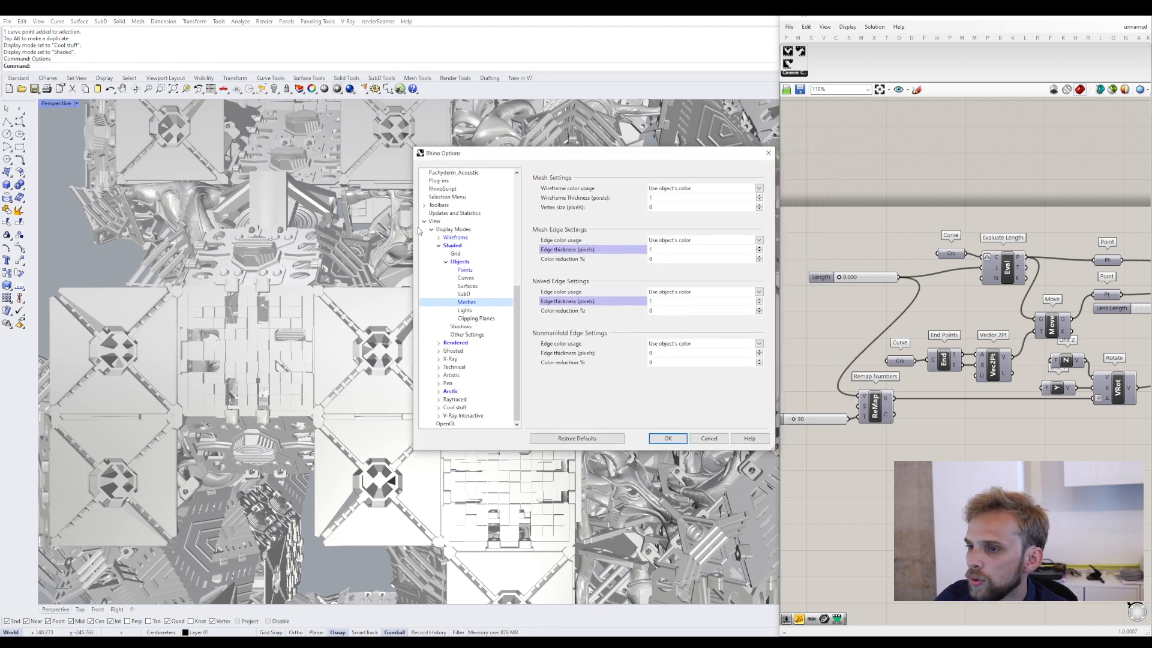
pyautogui.click(438, 246)
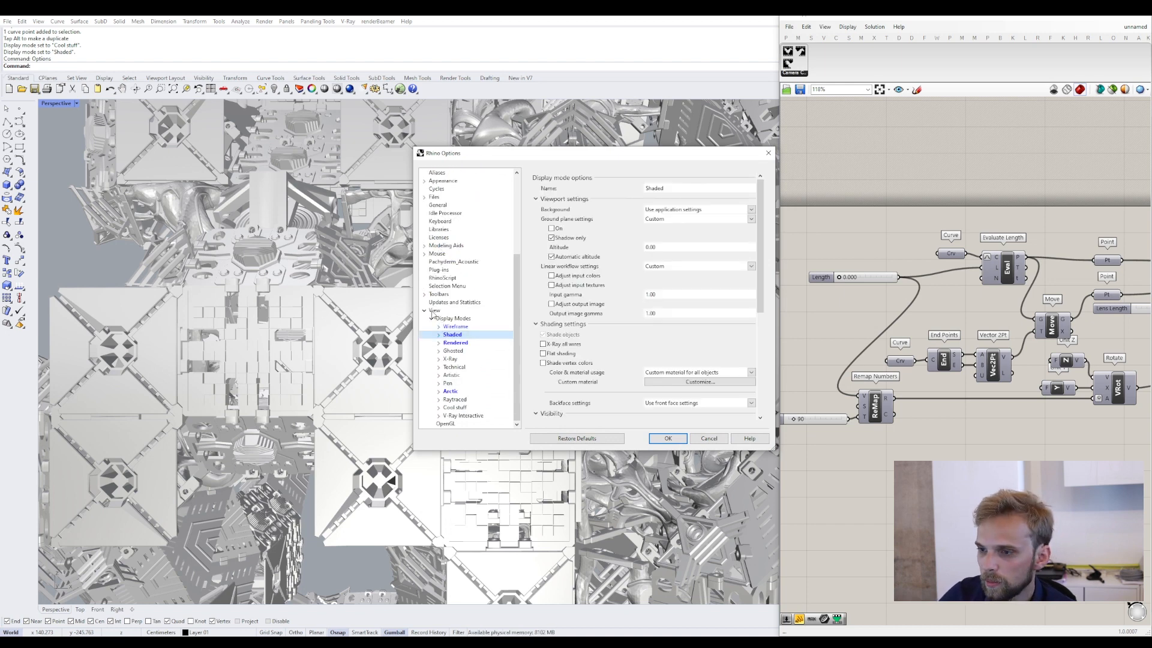
pyautogui.click(444, 319)
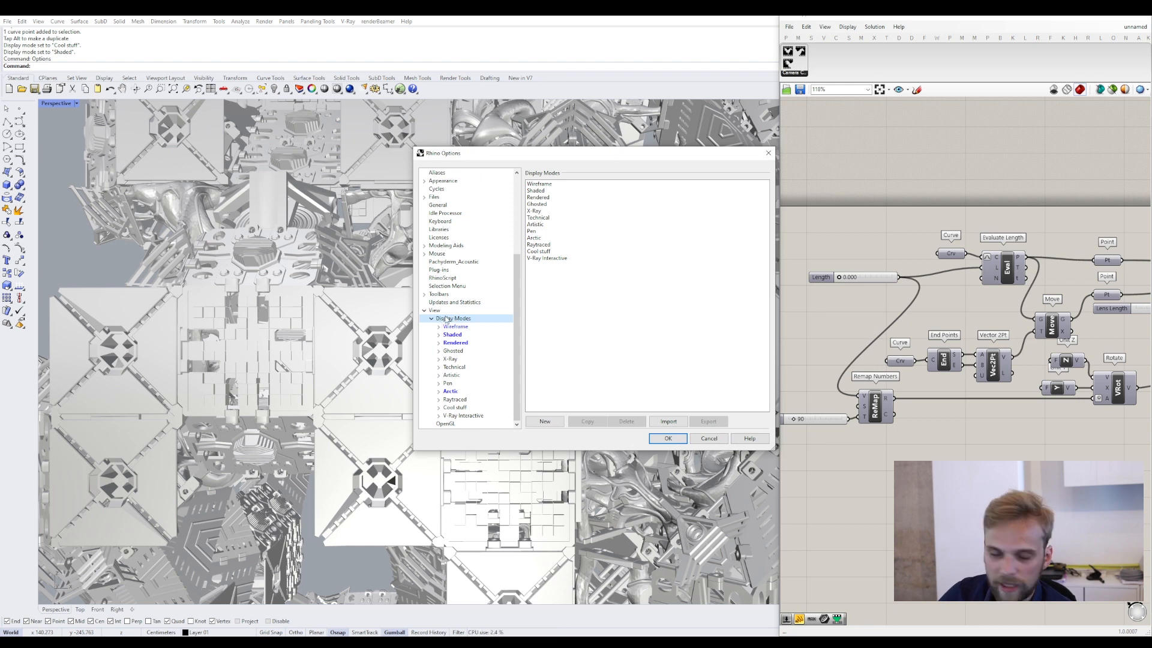
pyautogui.click(547, 422)
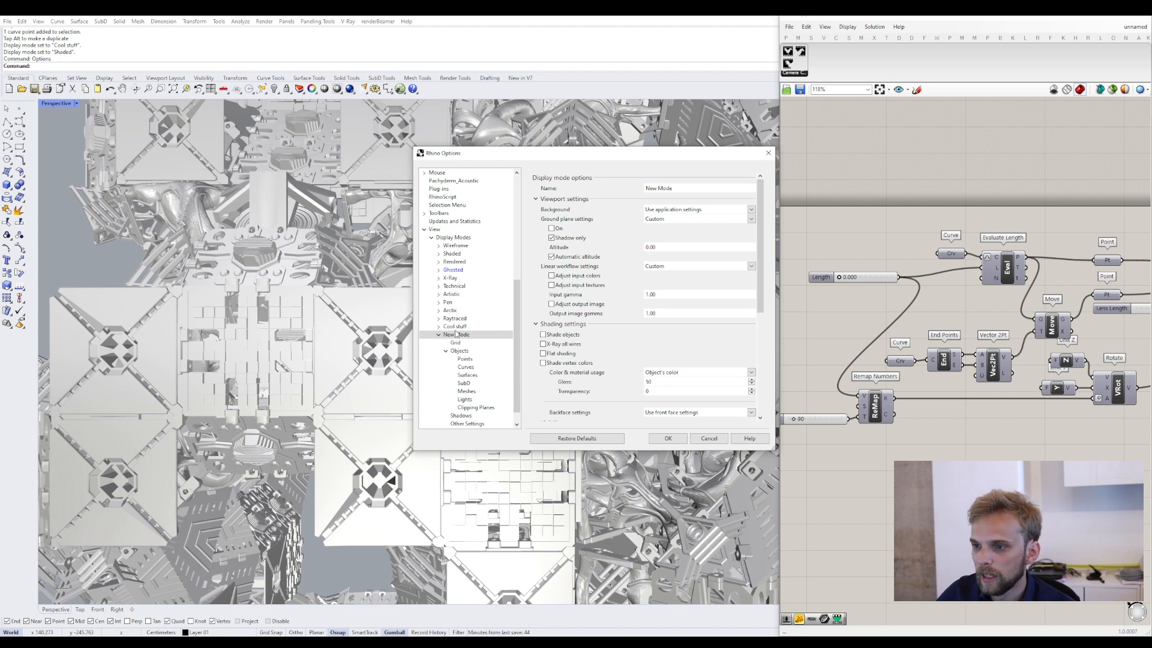
# - Name the new display mode Evangelion_Red, save the options and apply the mode to the Perspective viewport
pyautogui.click(676, 188)
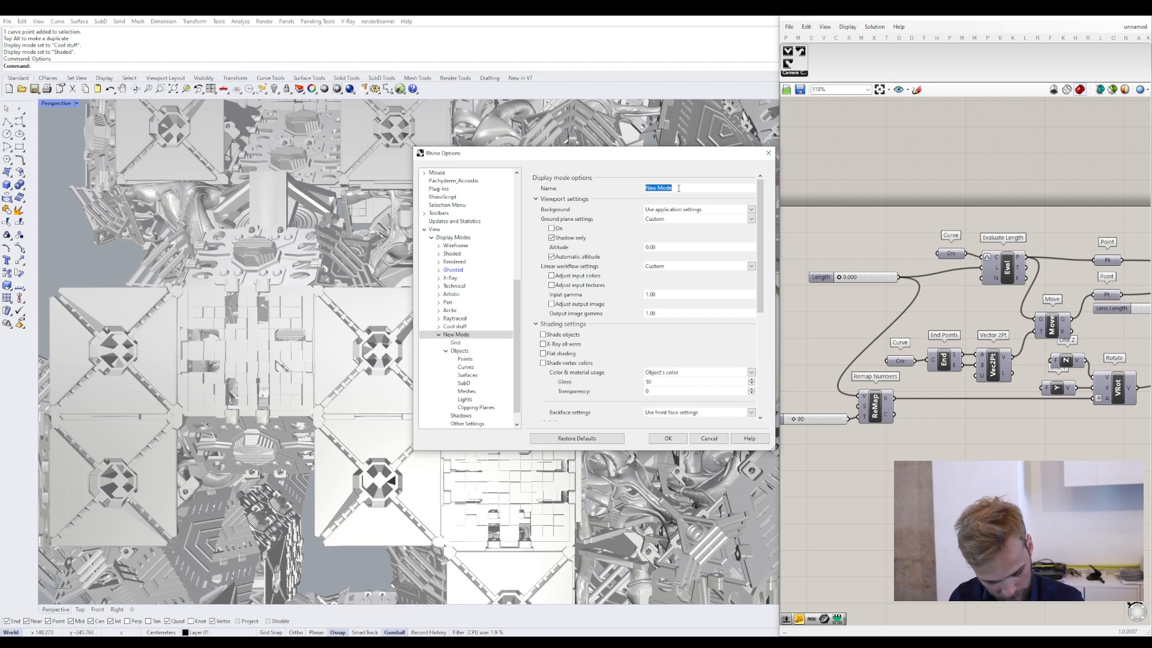
pyautogui.write('Evangelion_Red')
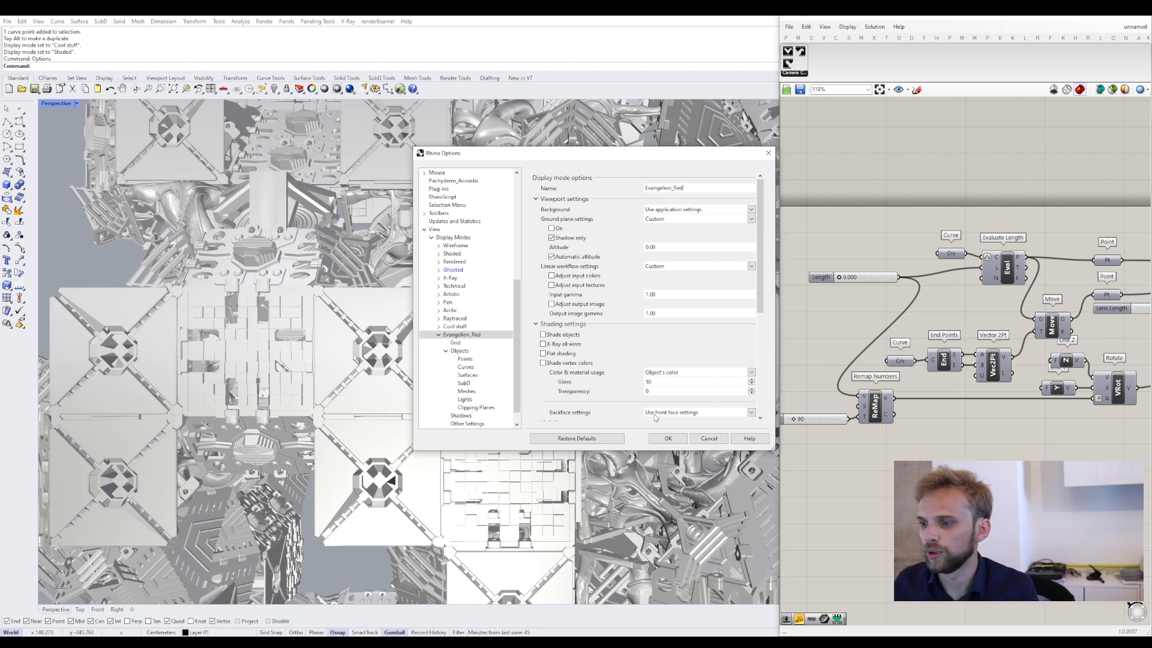
pyautogui.click(668, 439)
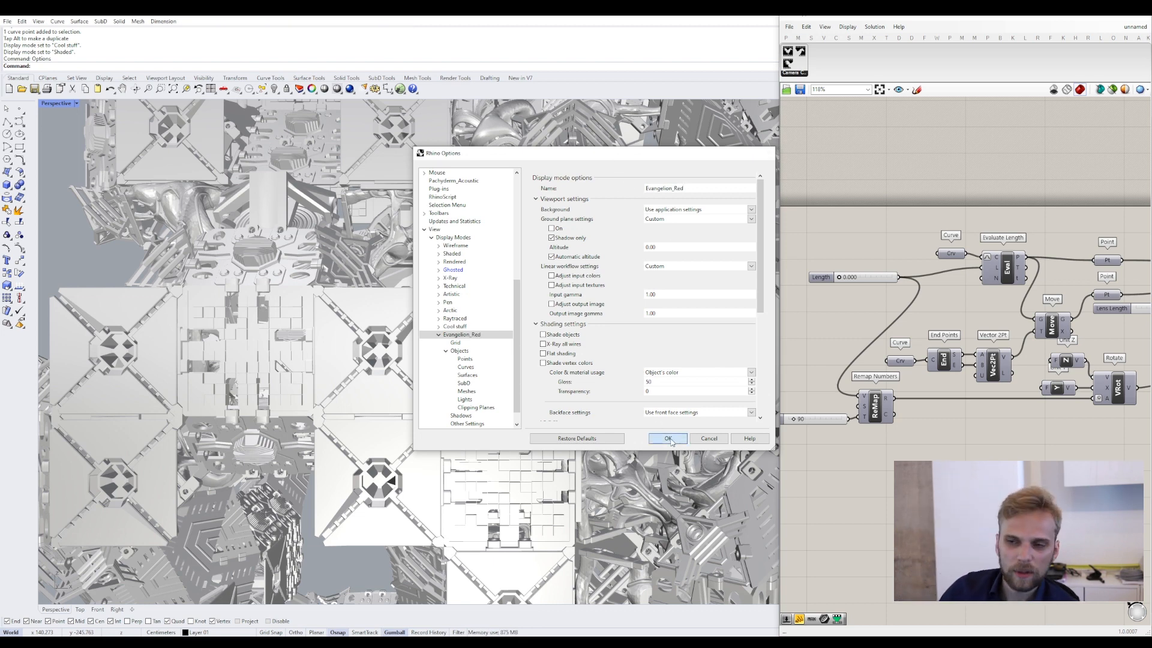
pyautogui.click(77, 105)
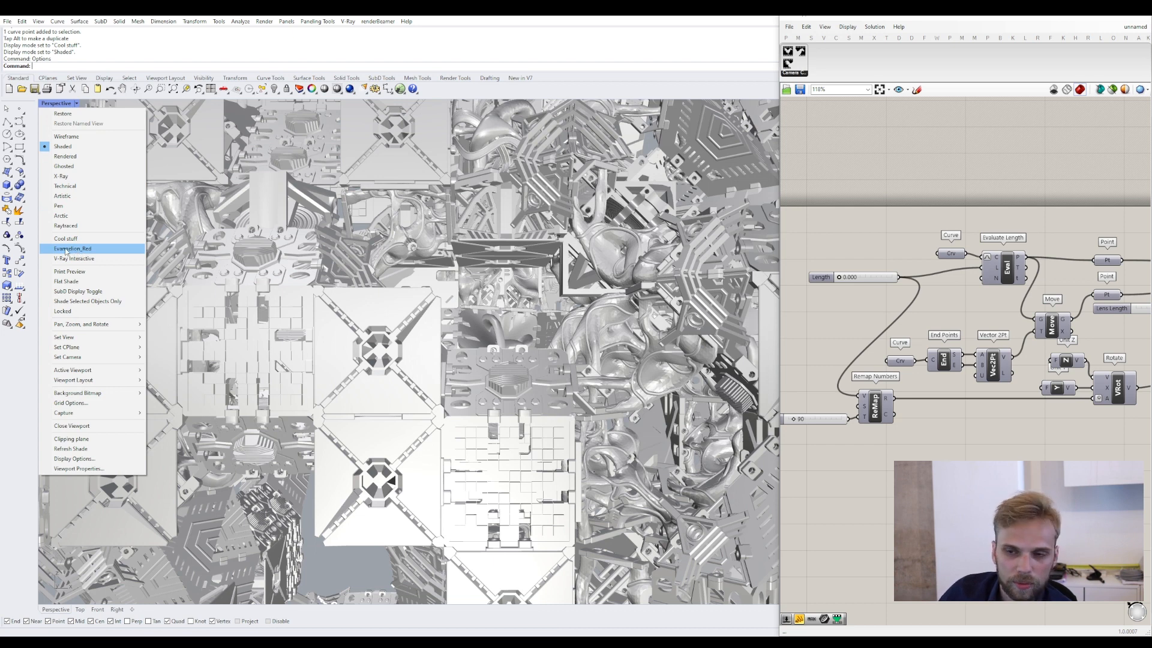
pyautogui.click(66, 248)
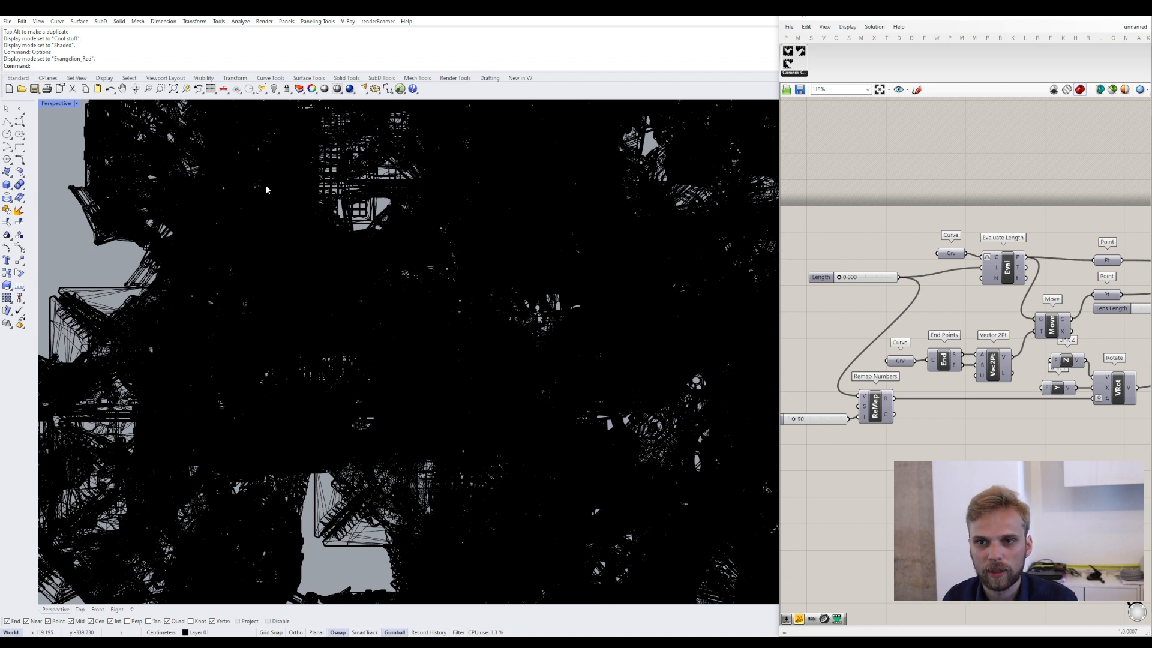
# - Reopen the Rhino Options and set the Evangelion_Red display mode's background to Solid color
pyautogui.write('Options')
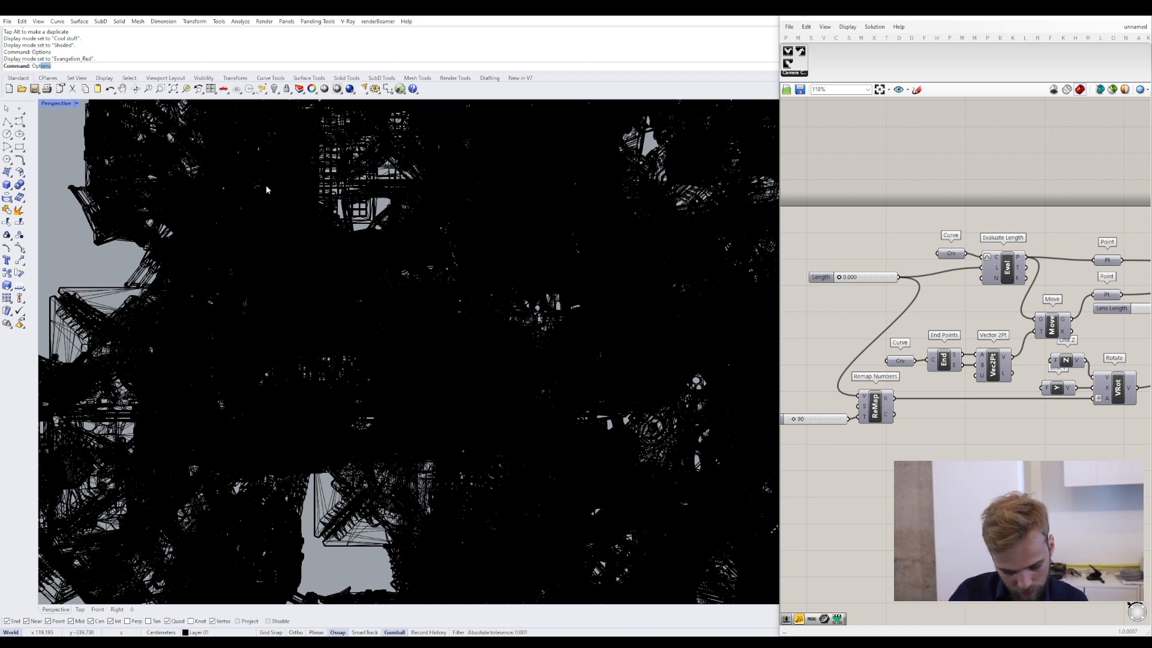
pyautogui.press('Return')
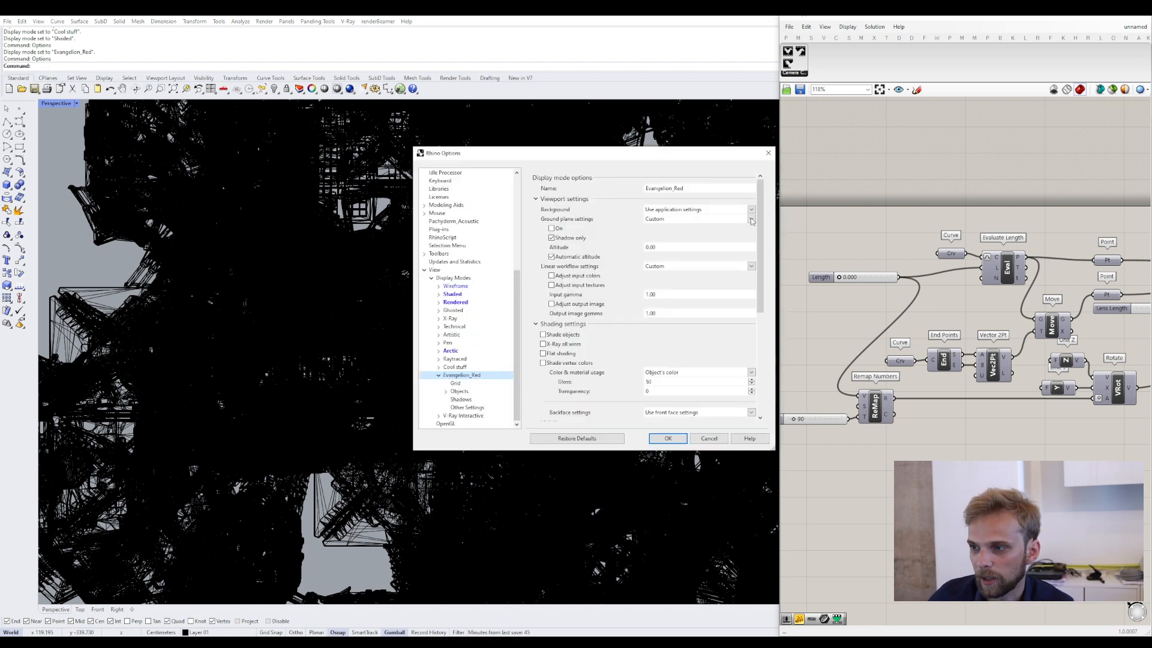
pyautogui.moveTo(560, 156); pyautogui.dragTo(329, 146)
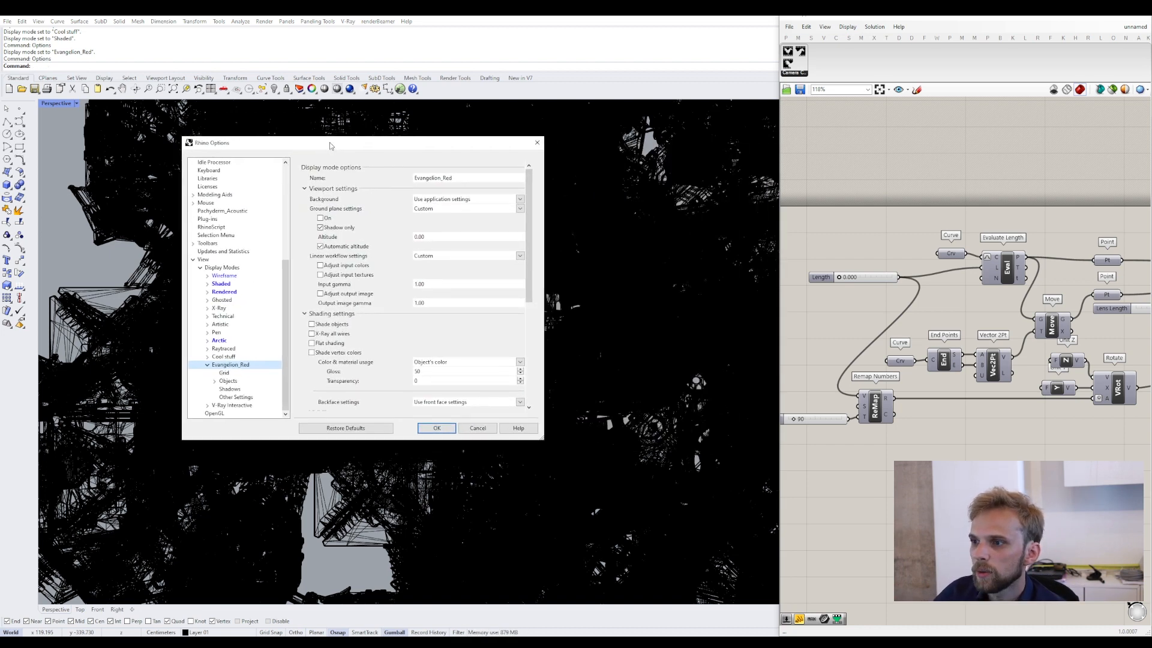
pyautogui.click(443, 199)
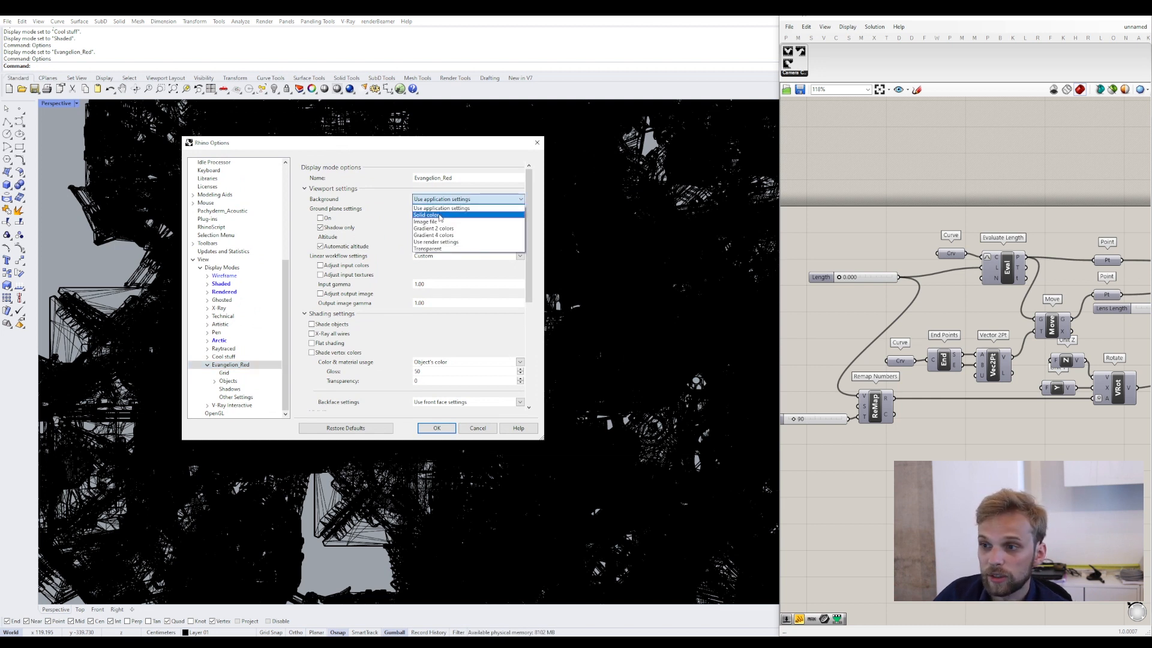
pyautogui.click(439, 215)
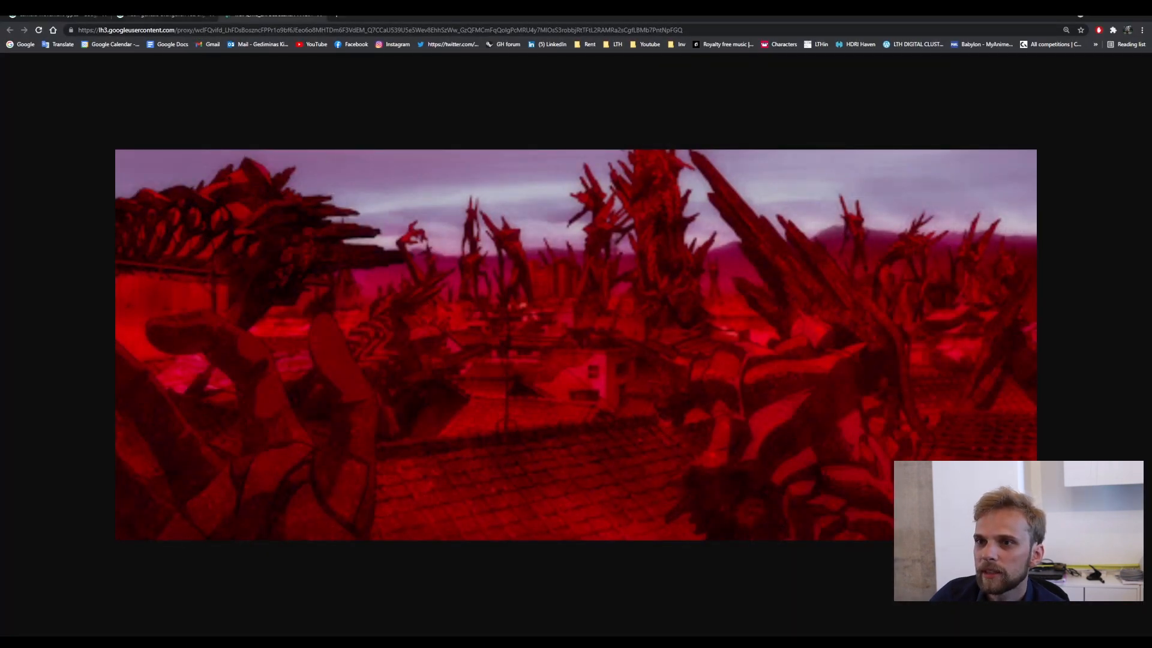
# - Examine the "IT'S 2015. COMMENCE THIRD IMPACT!" image in the browser as a background colour reference, and return to Rhino
pyautogui.click(152, 17)
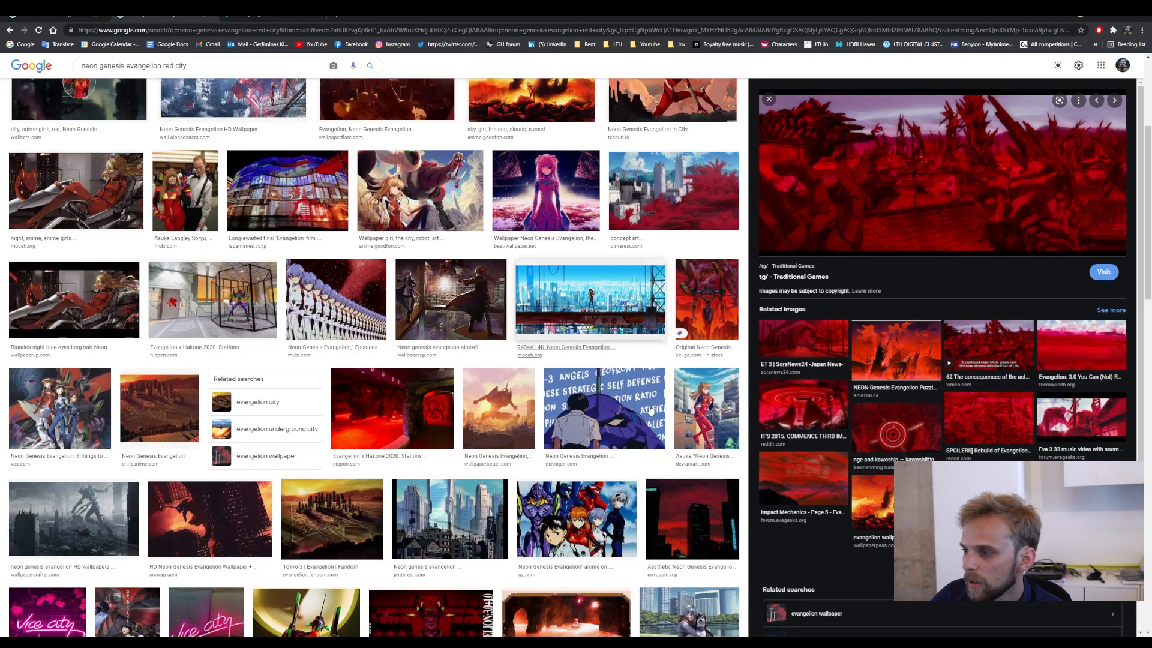
pyautogui.click(809, 395)
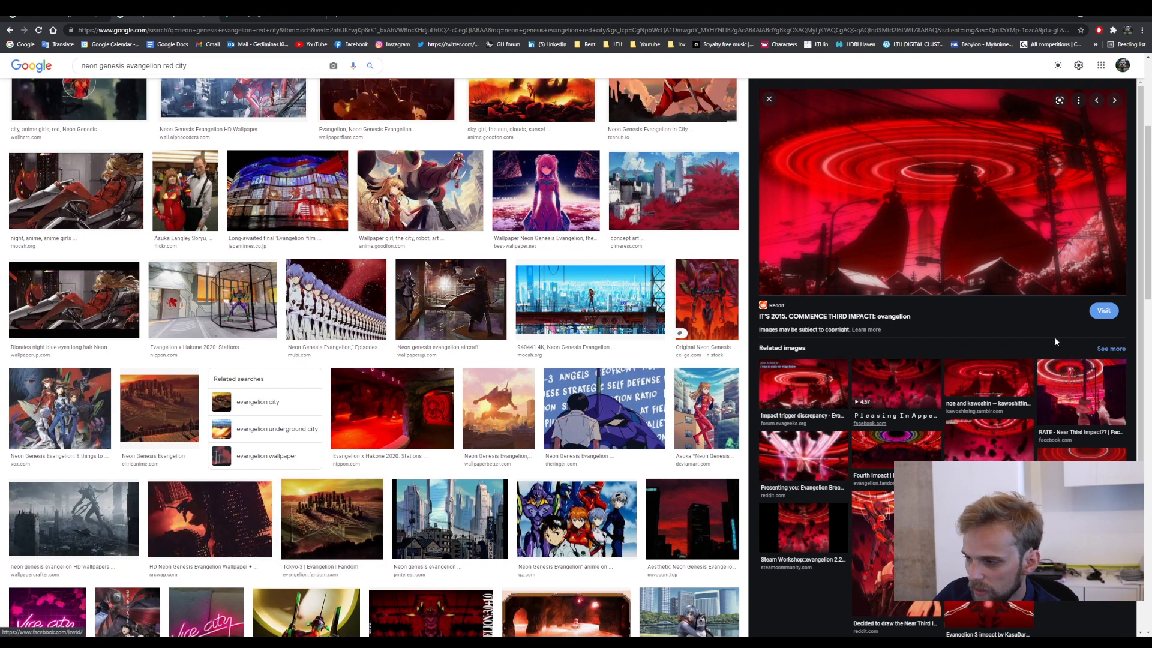
pyautogui.click(1099, 18)
# - Set the solid background color to a dark red with hue 0, saturation 79 and value 44
pyautogui.click(437, 208)
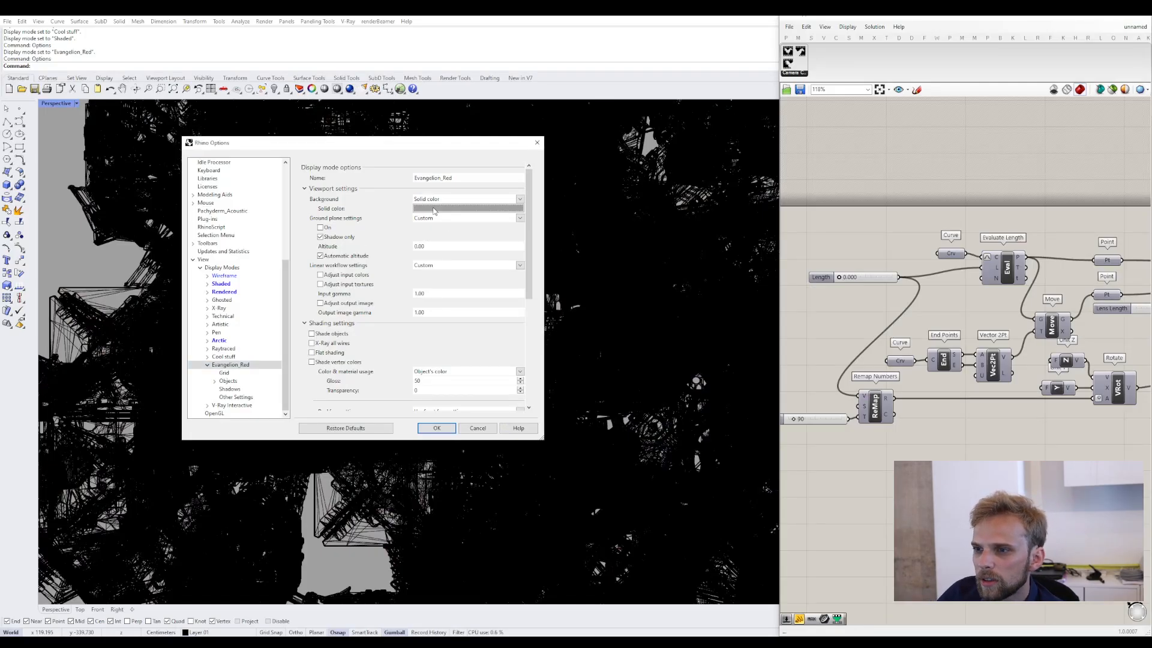
pyautogui.click(293, 207)
pyautogui.moveTo(293, 207); pyautogui.dragTo(292, 210)
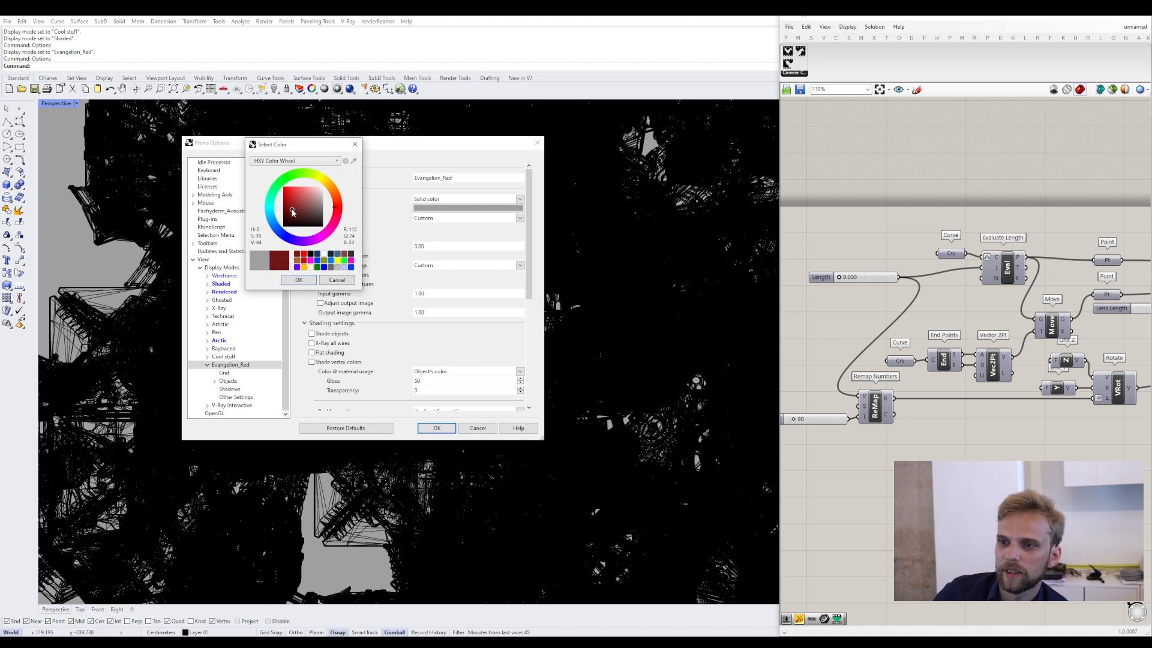
pyautogui.click(286, 279)
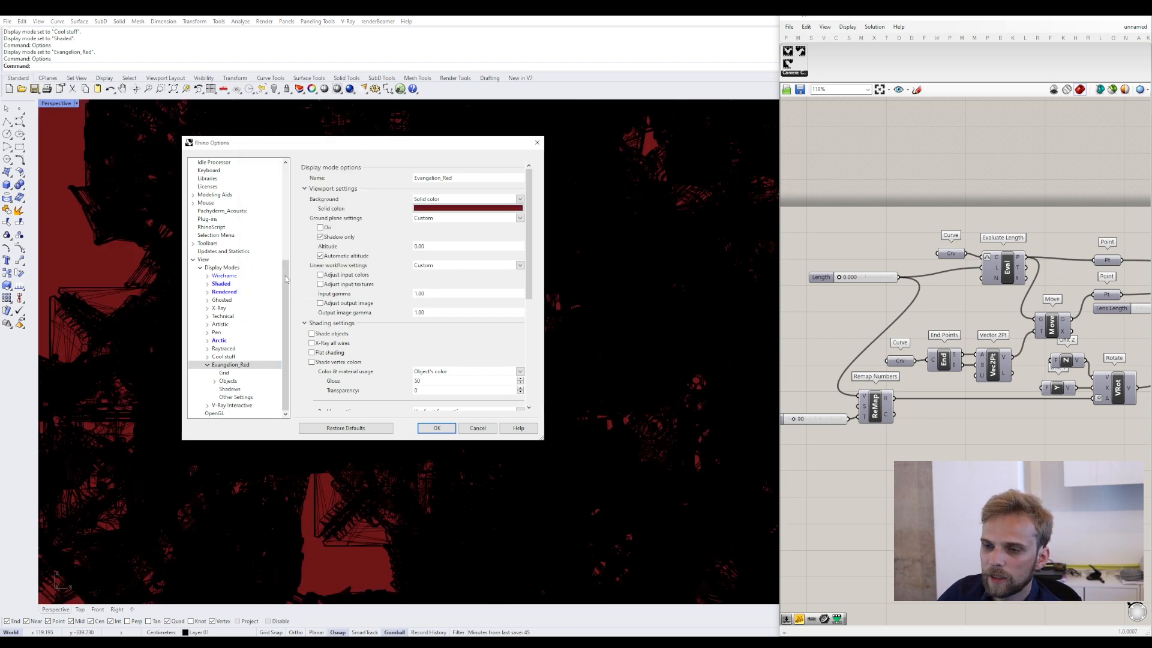
# - Turn on the custom ground plane for the Evangelion_Red display mode
pyautogui.moveTo(340, 148); pyautogui.dragTo(676, 137)
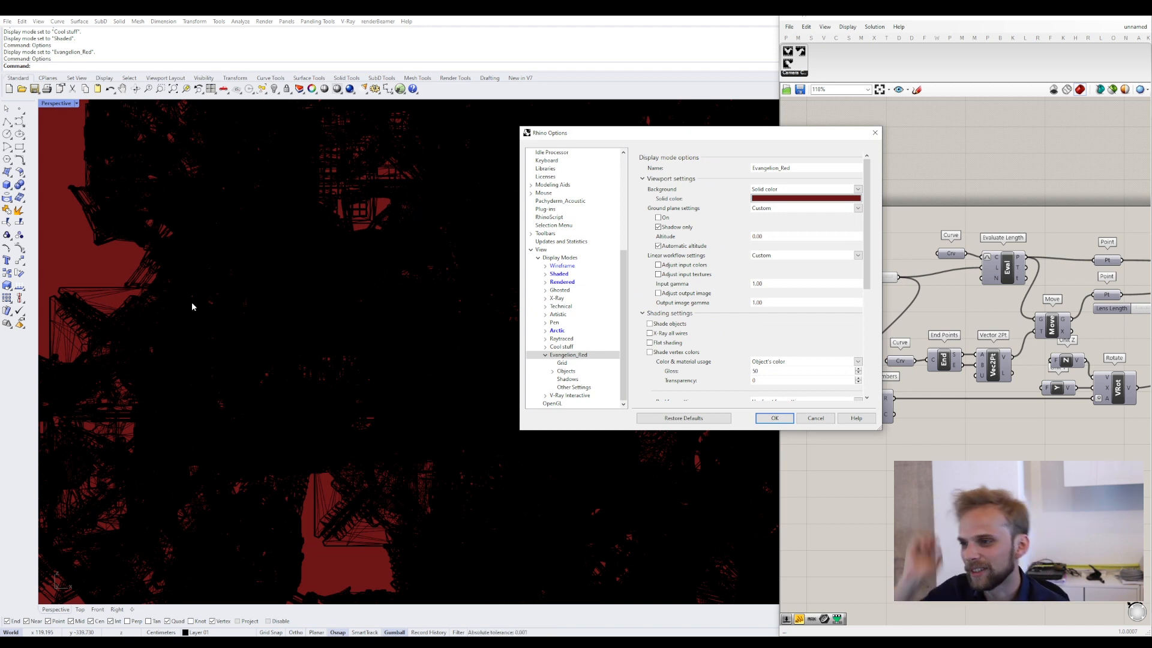
pyautogui.moveTo(692, 127); pyautogui.dragTo(344, 162)
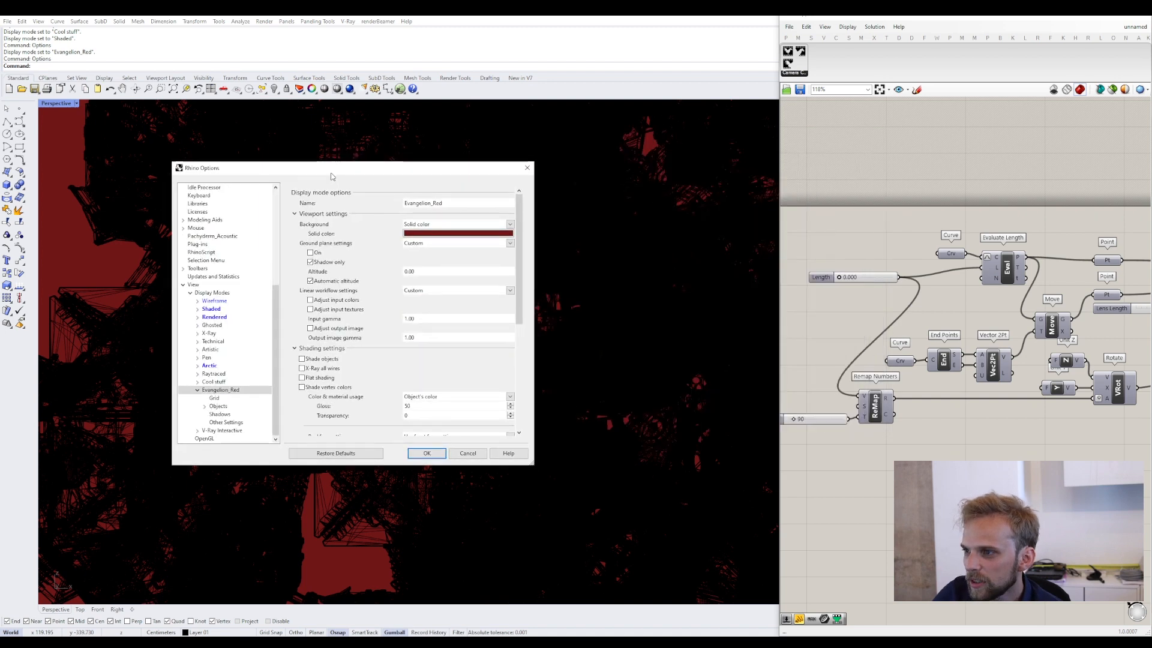
pyautogui.click(310, 254)
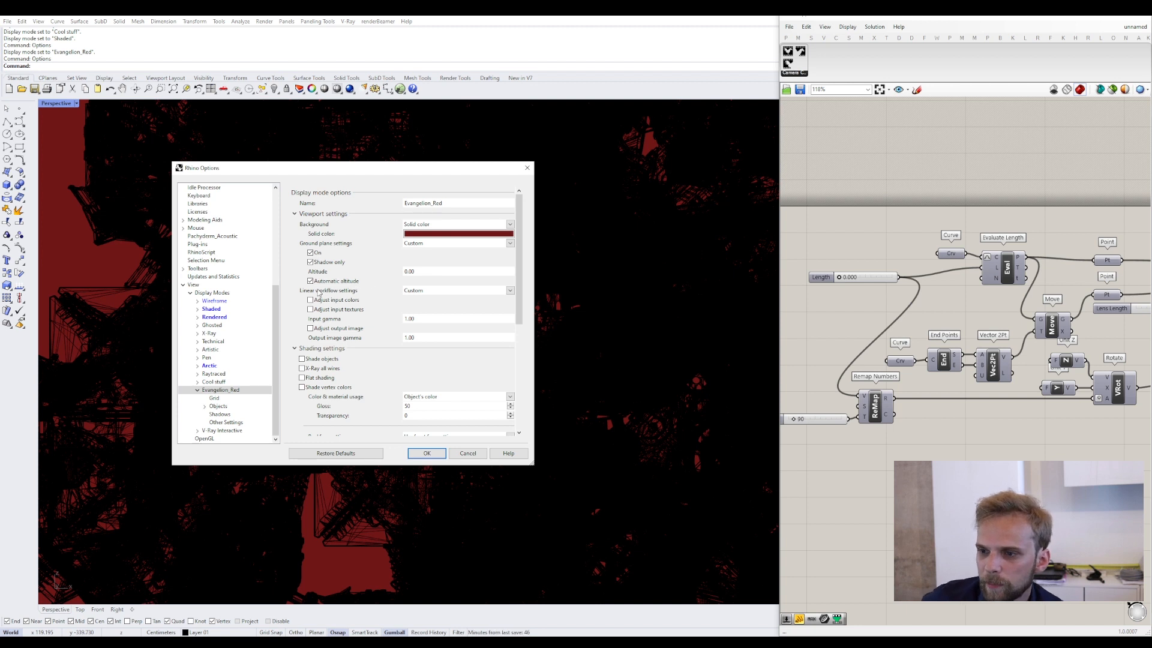
# - Keep the Evangelion_Red linear workflow settings on Custom and turn on output image adjustment with an output image gamma of 1.00
pyautogui.click(437, 291)
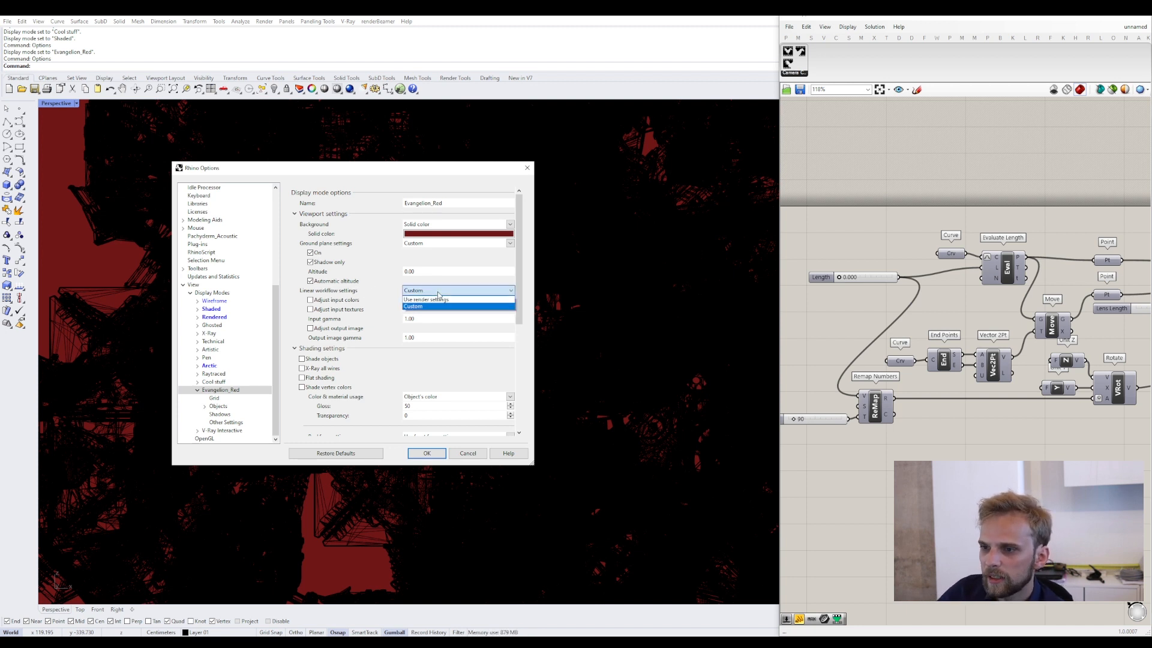
pyautogui.click(443, 302)
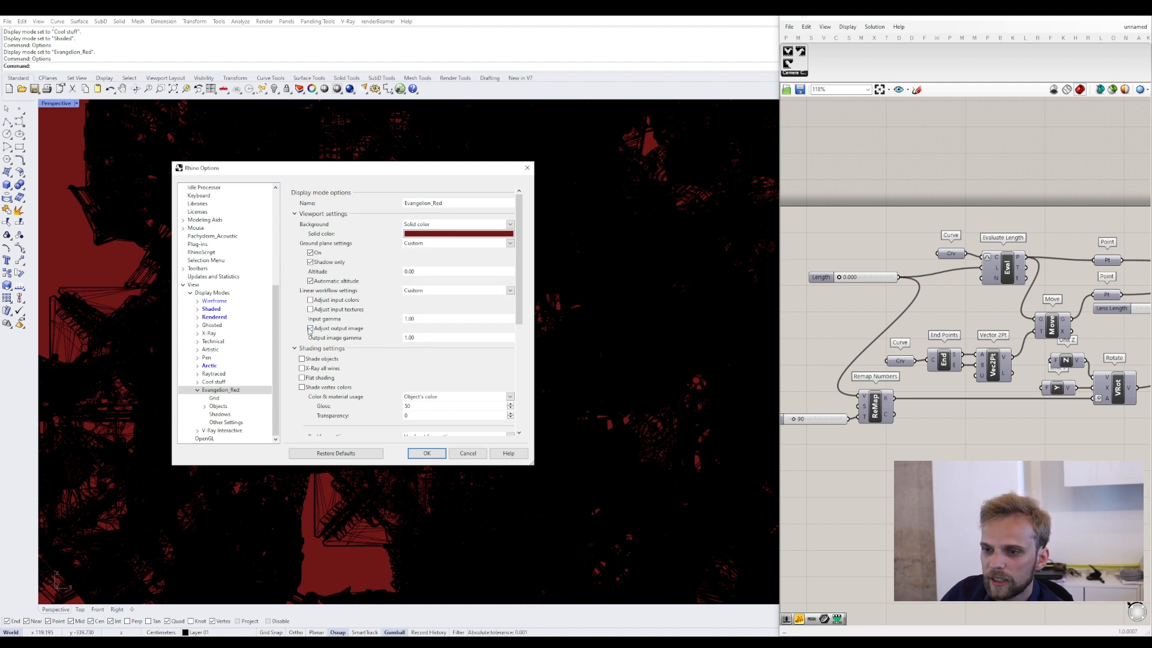
pyautogui.doubleClick(418, 339)
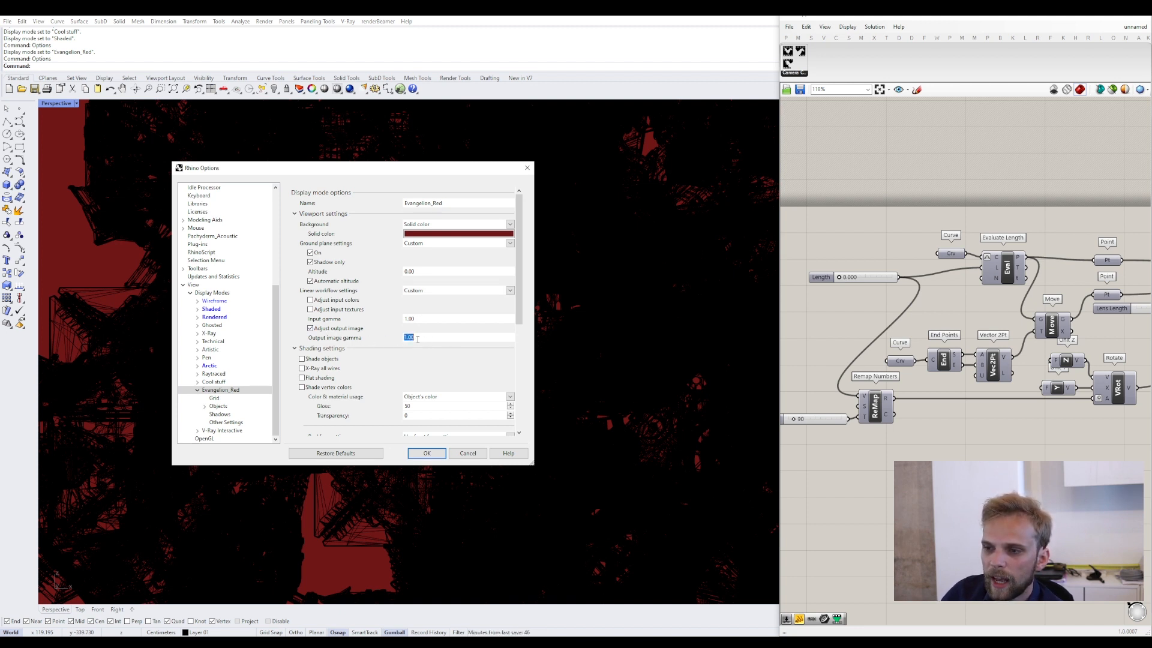
pyautogui.click(422, 338)
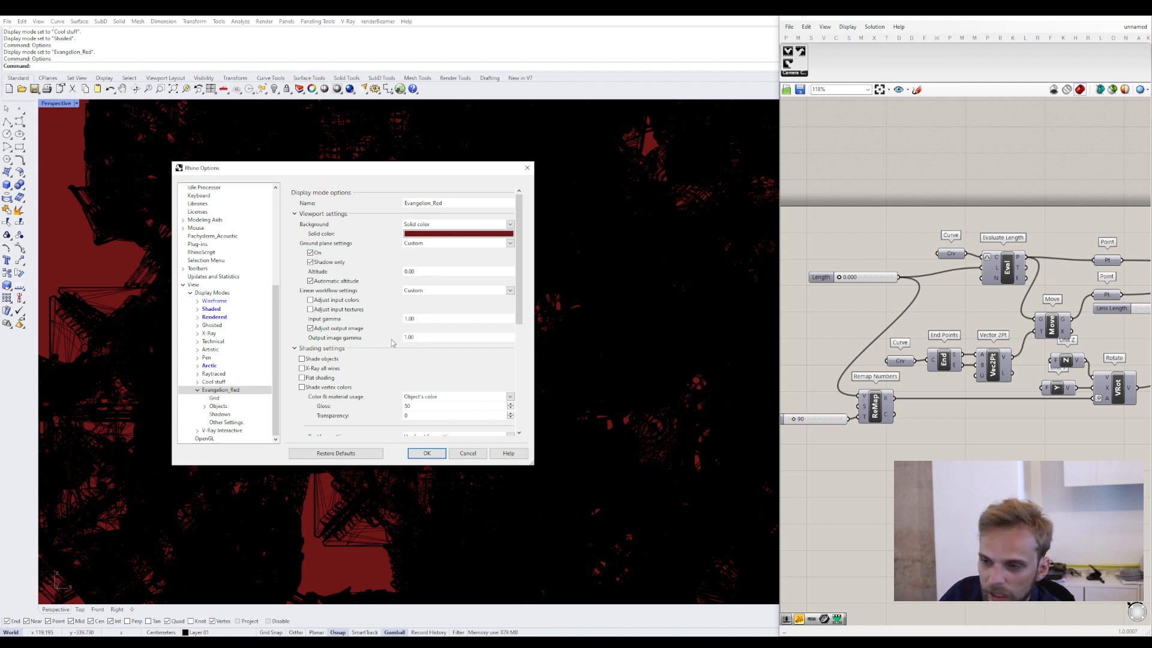
pyautogui.moveTo(412, 337); pyautogui.dragTo(396, 340)
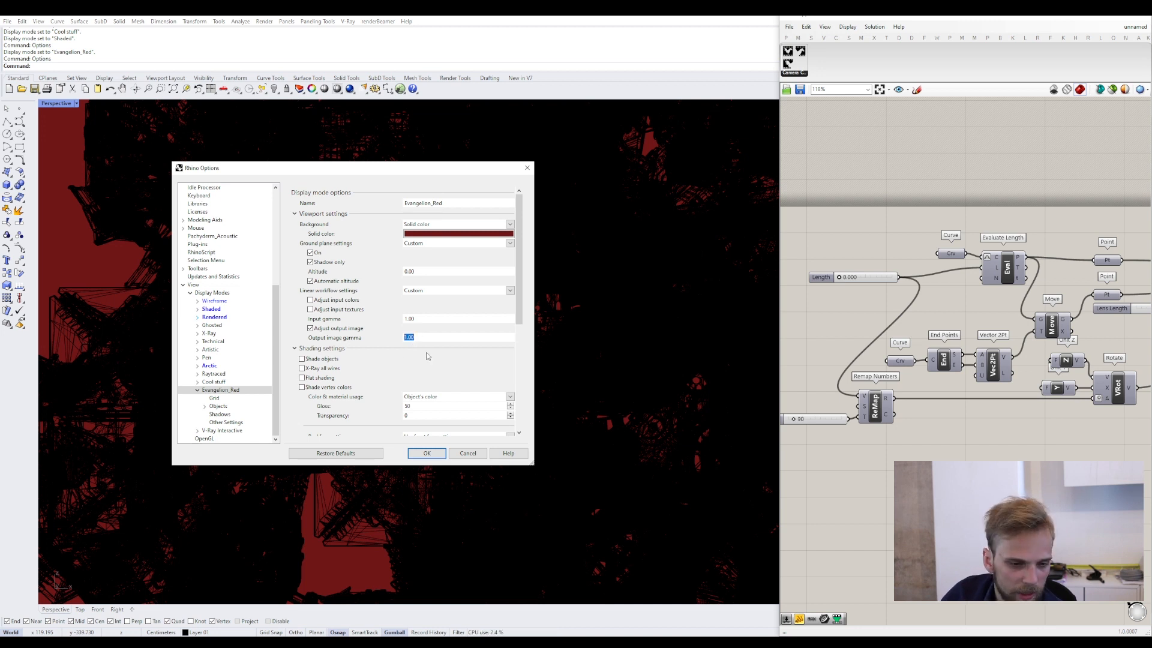
# - Turn on object shading in the Evangelion_Red shading settings and move the options dialog aside to expose more of the model
pyautogui.scroll(-3, 531, 309)
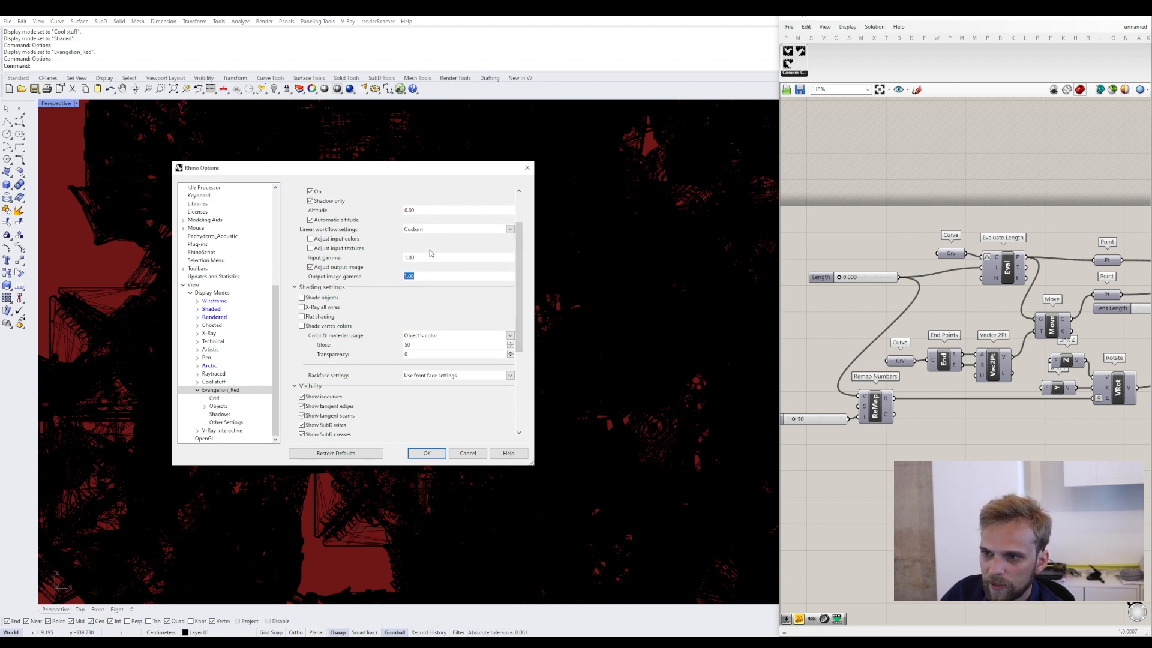
pyautogui.click(302, 298)
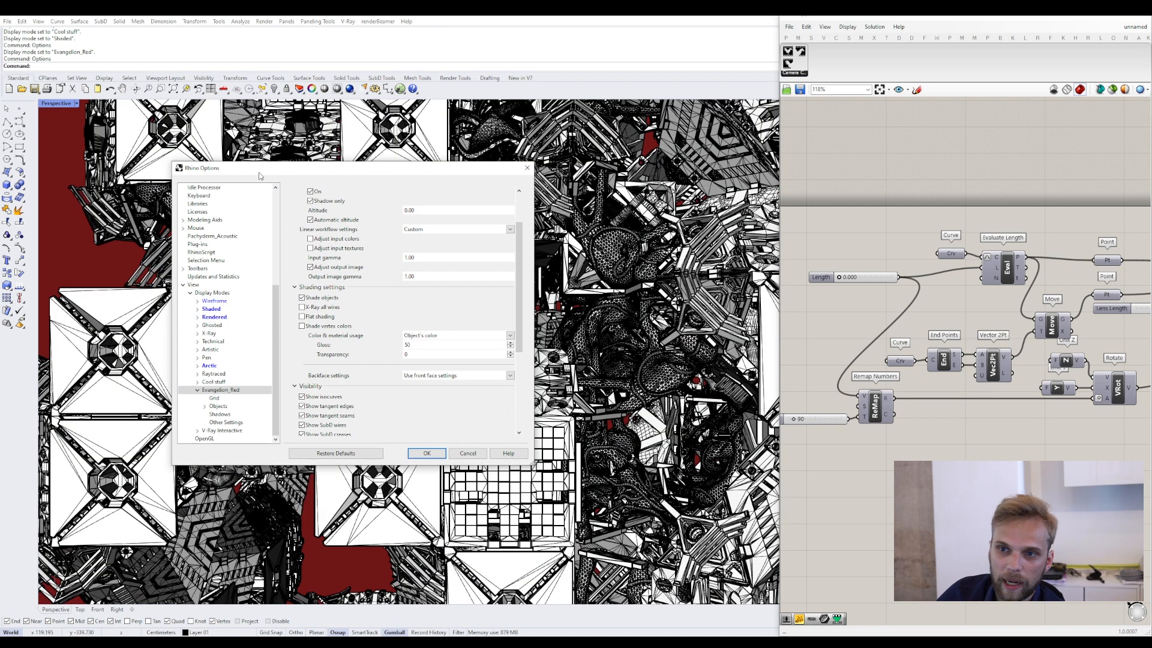
pyautogui.moveTo(258, 175)
pyautogui.mouseDown()
pyautogui.moveTo(562, 215)
pyautogui.moveTo(774, 219)
pyautogui.moveTo(578, 179)
pyautogui.moveTo(387, 169)
pyautogui.mouseUp()
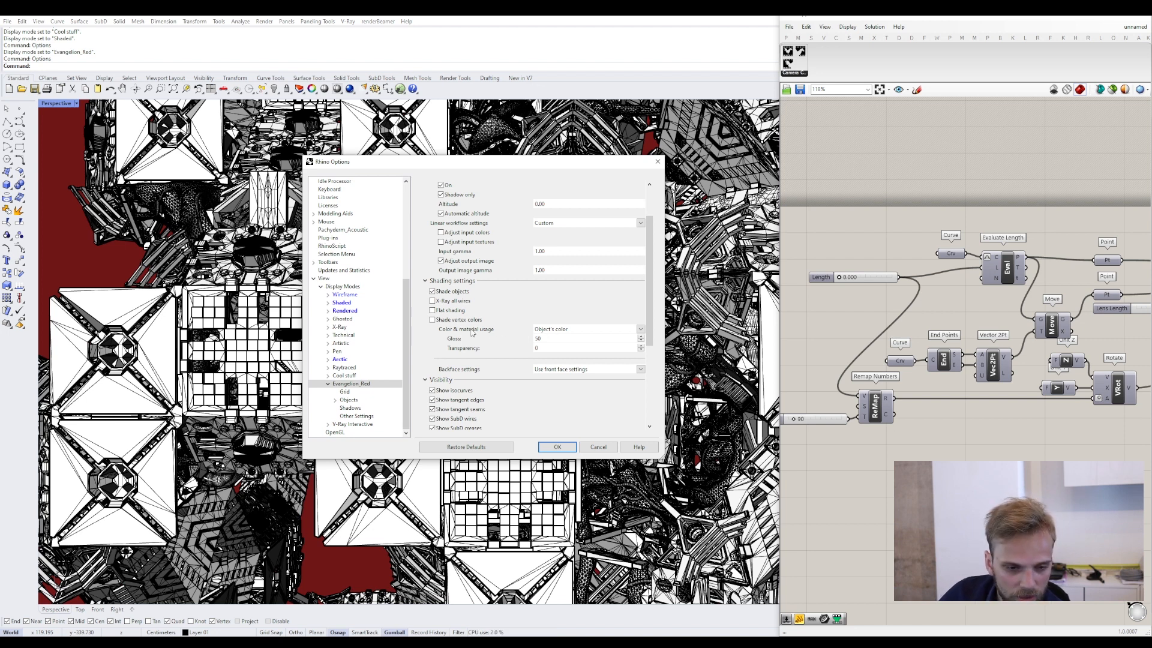
# - Set color and material usage to Single color for all objects and make the object color pure red with hue 0, saturation 100 and value 100
pyautogui.click(544, 330)
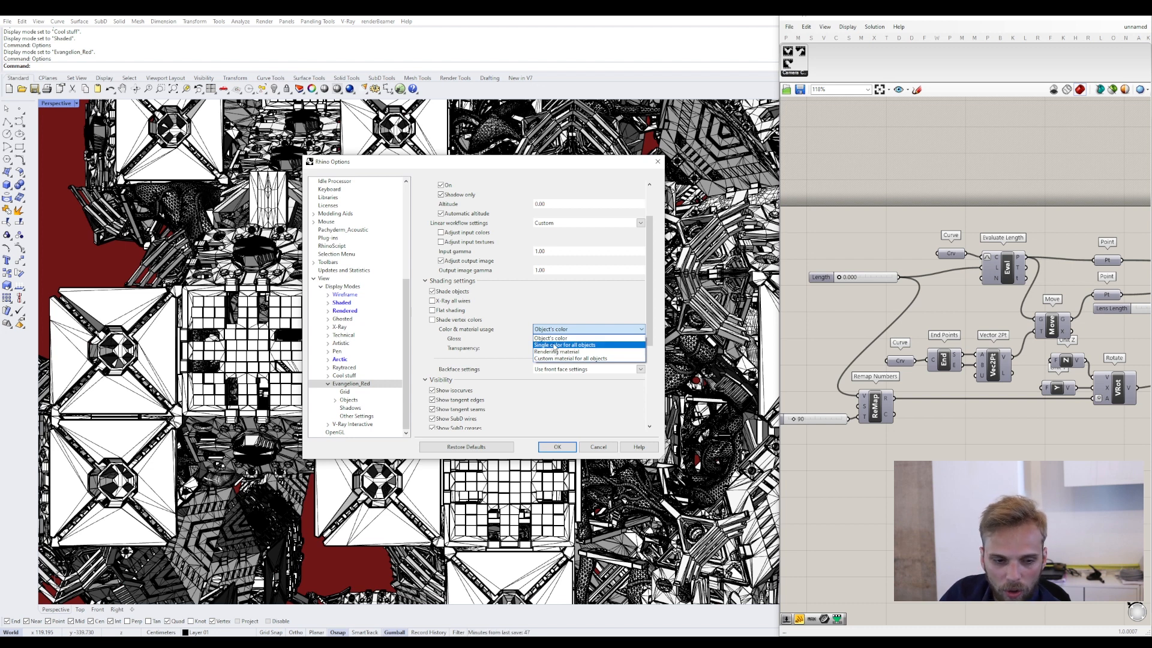
pyautogui.click(555, 346)
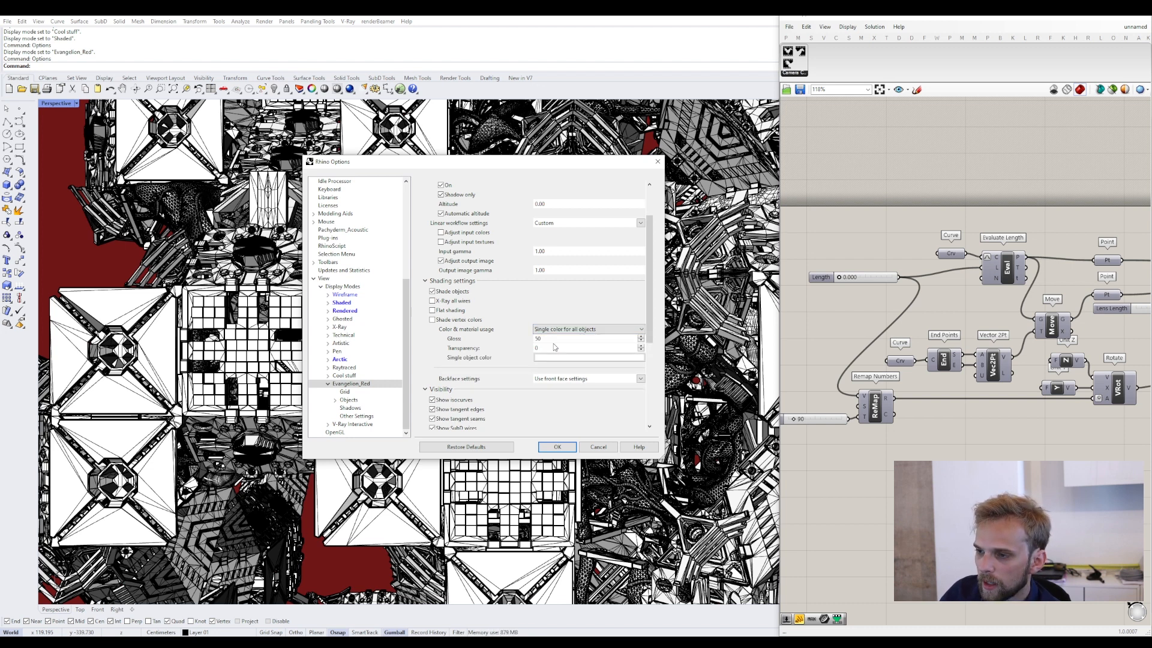
pyautogui.click(548, 358)
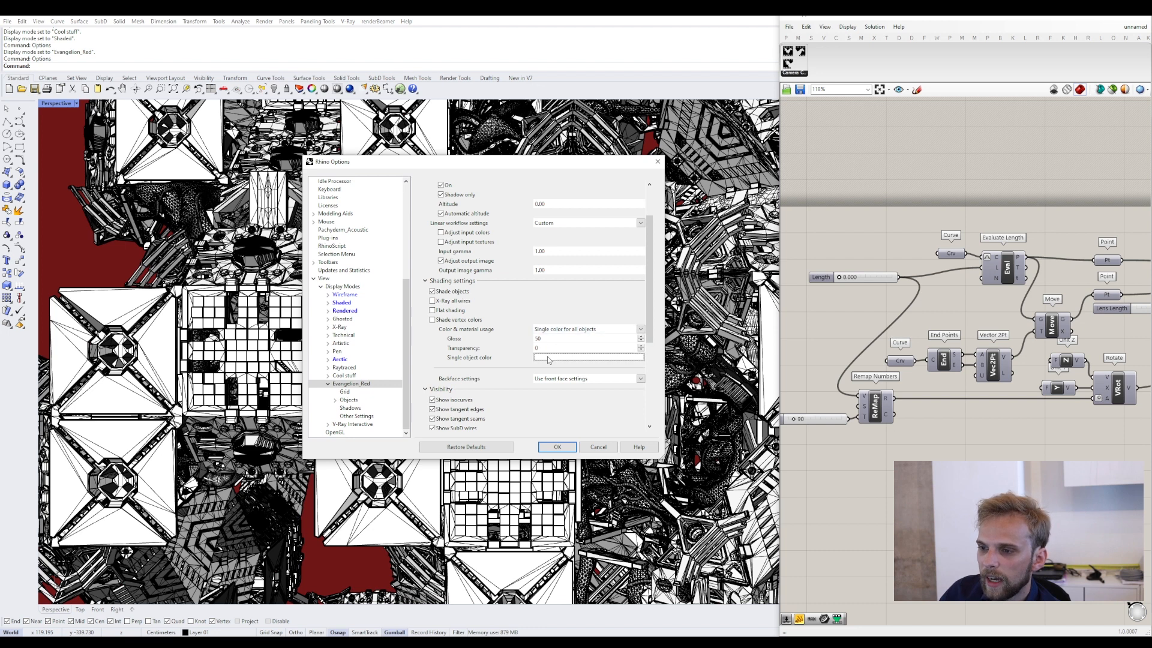
pyautogui.moveTo(286, 207); pyautogui.dragTo(262, 175)
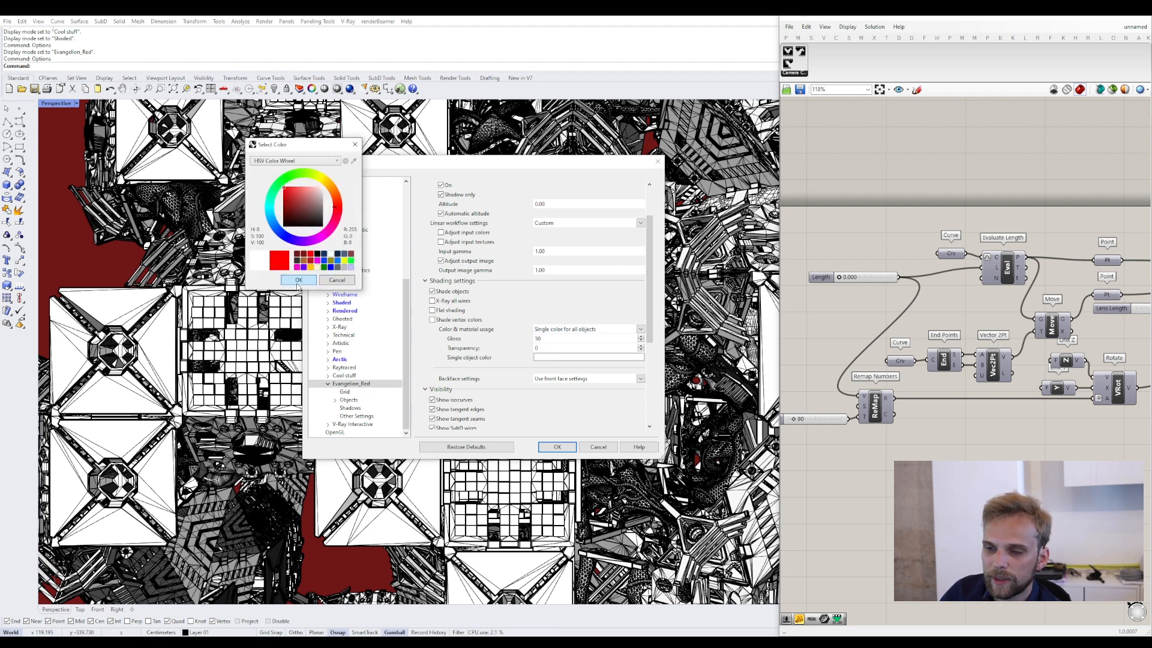
pyautogui.click(298, 281)
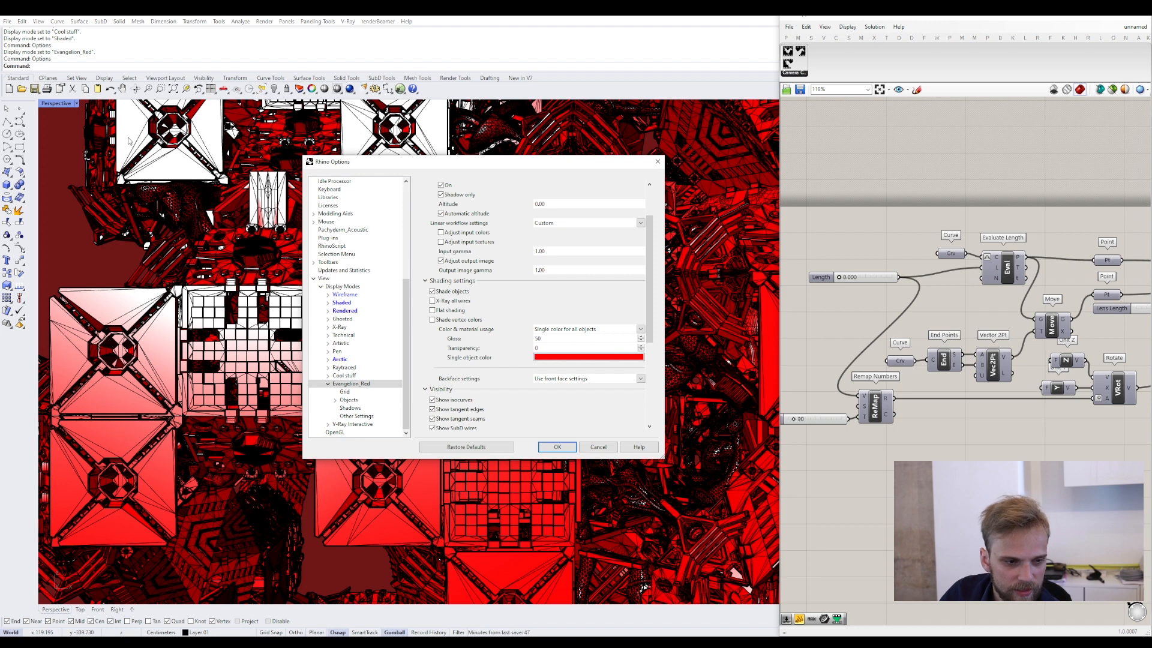
# - Set the shaded objects' gloss to 0, keep transparency at 0, and move the options dialog clear of the model
pyautogui.doubleClick(538, 339)
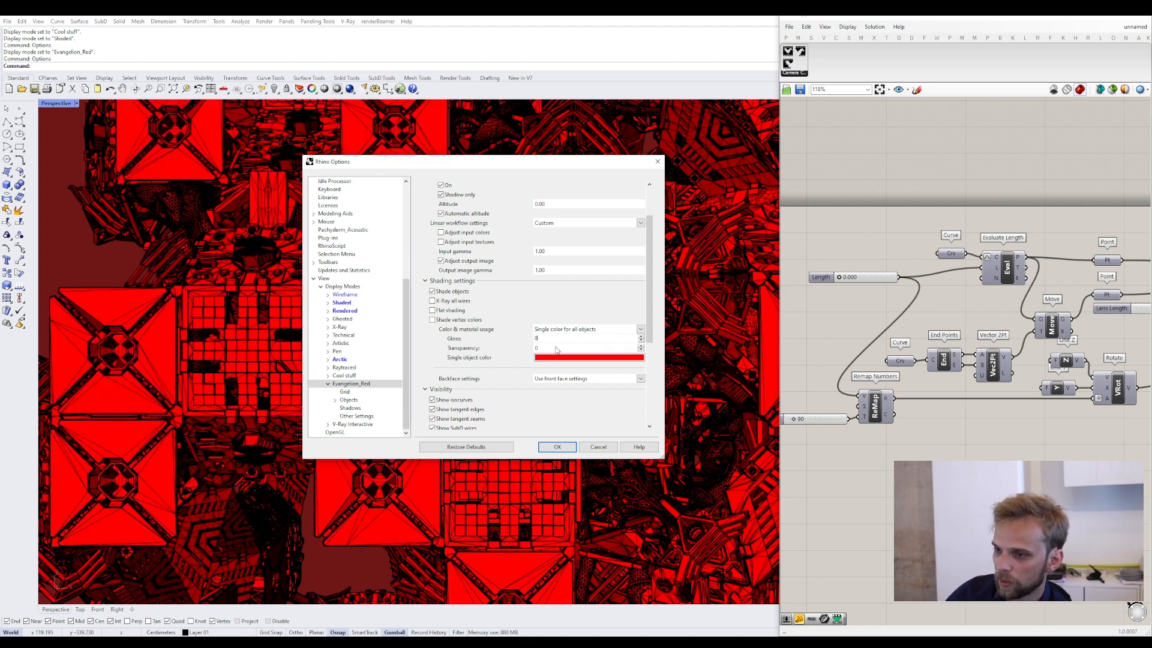
pyautogui.doubleClick(557, 348)
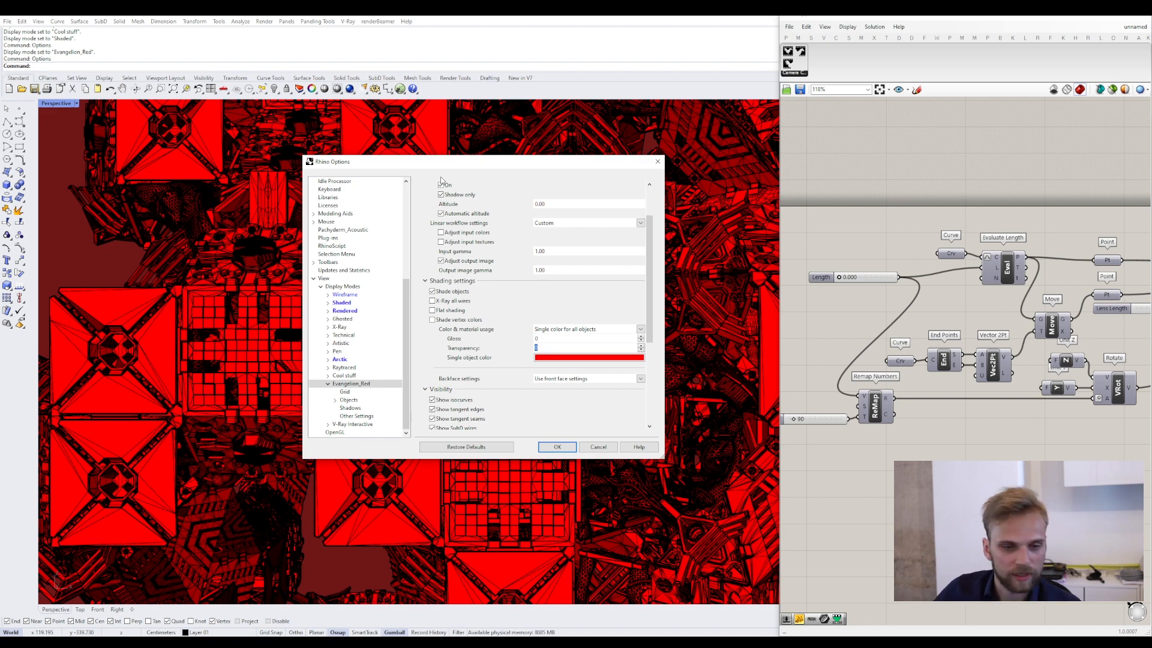
pyautogui.moveTo(449, 167); pyautogui.dragTo(737, 198)
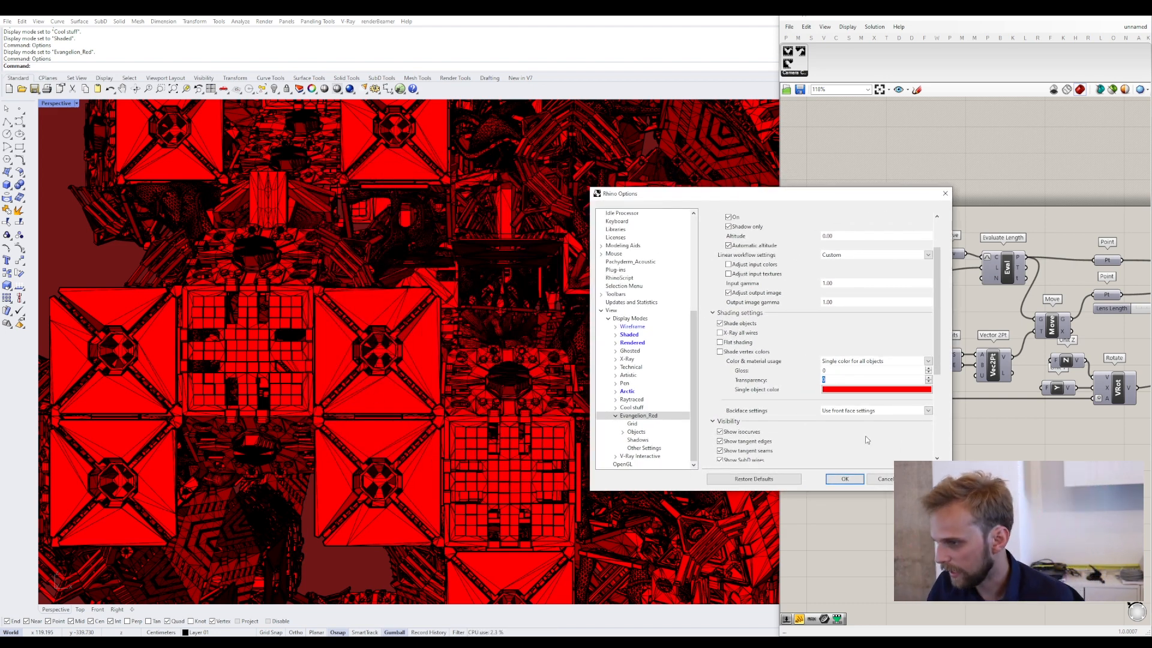
# - Change the single object color to a slightly muted red with hue 0 and saturation 87
pyautogui.click(856, 389)
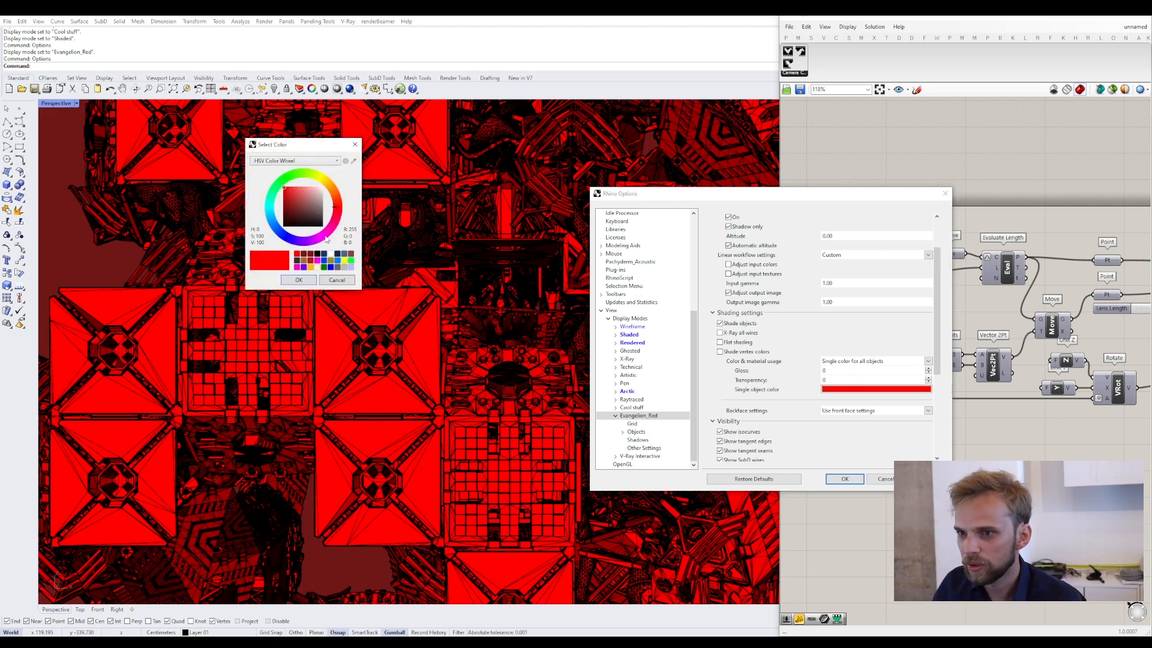
pyautogui.click(288, 192)
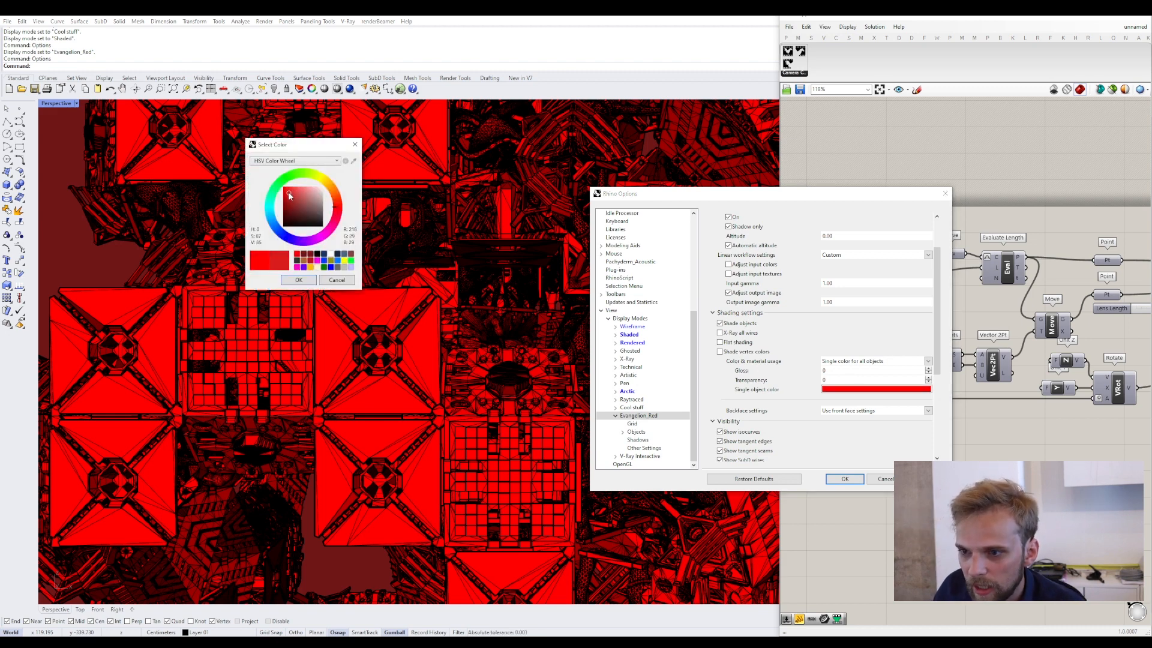
pyautogui.click(294, 278)
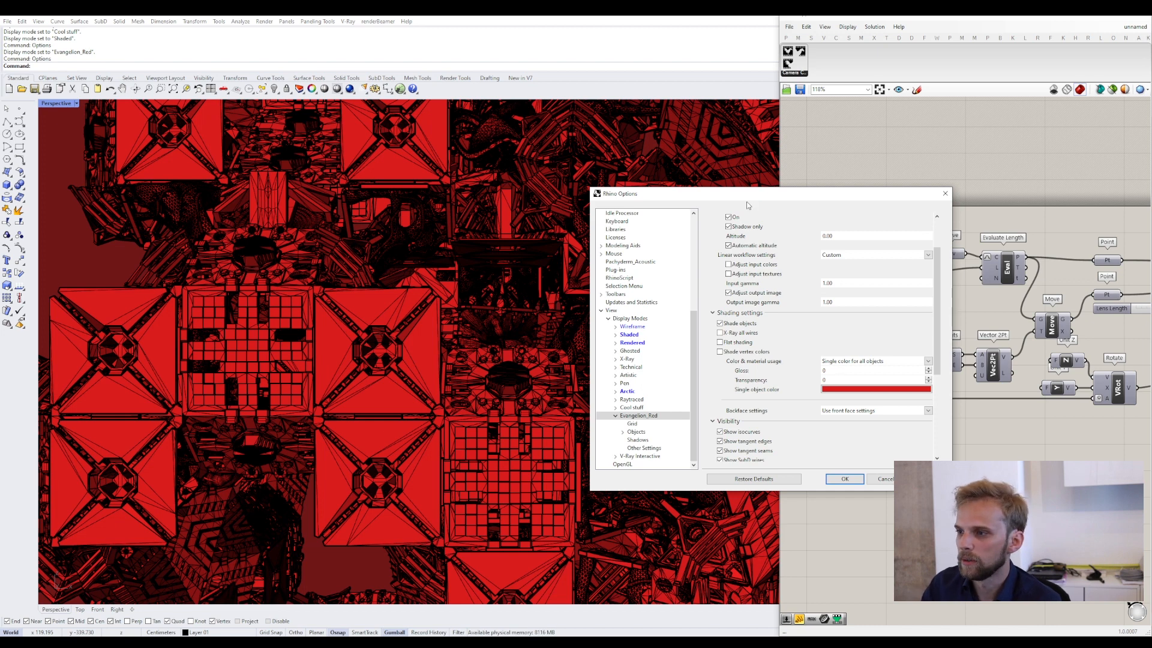
# - Turn off every visibility option of the Evangelion_Red display mode, from isocurves, edges, SubD and mesh wires through curves, lights, text, points and pointclouds
pyautogui.moveTo(653, 193); pyautogui.dragTo(544, 99)
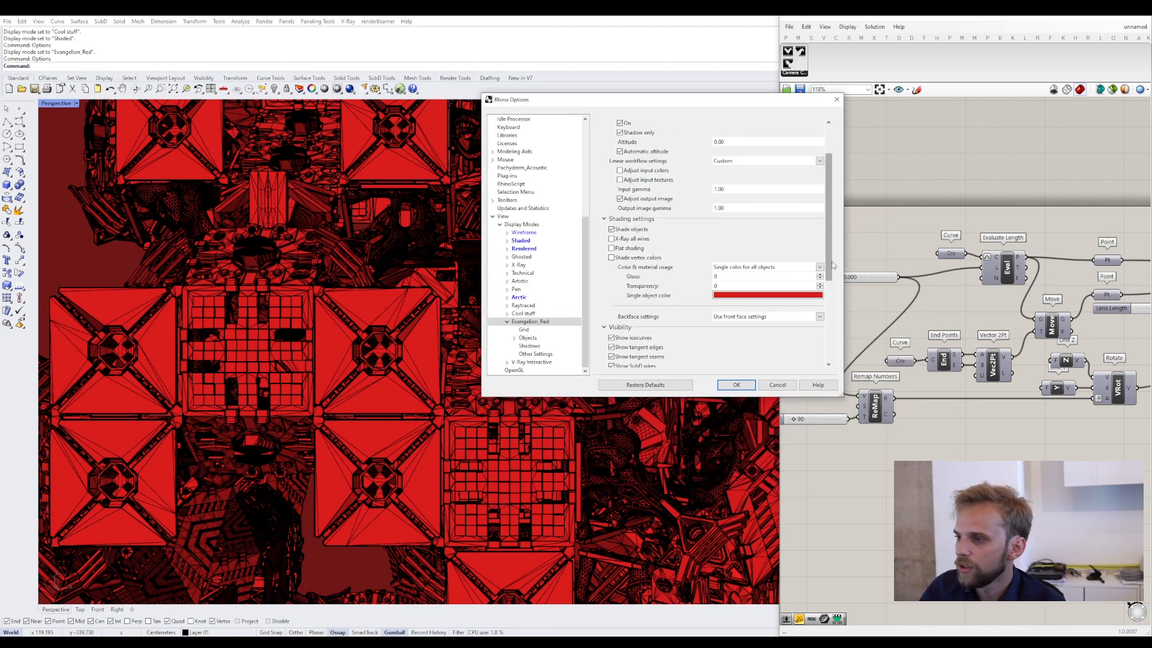
pyautogui.scroll(-3, 824, 287)
pyautogui.scroll(-2, 825, 287)
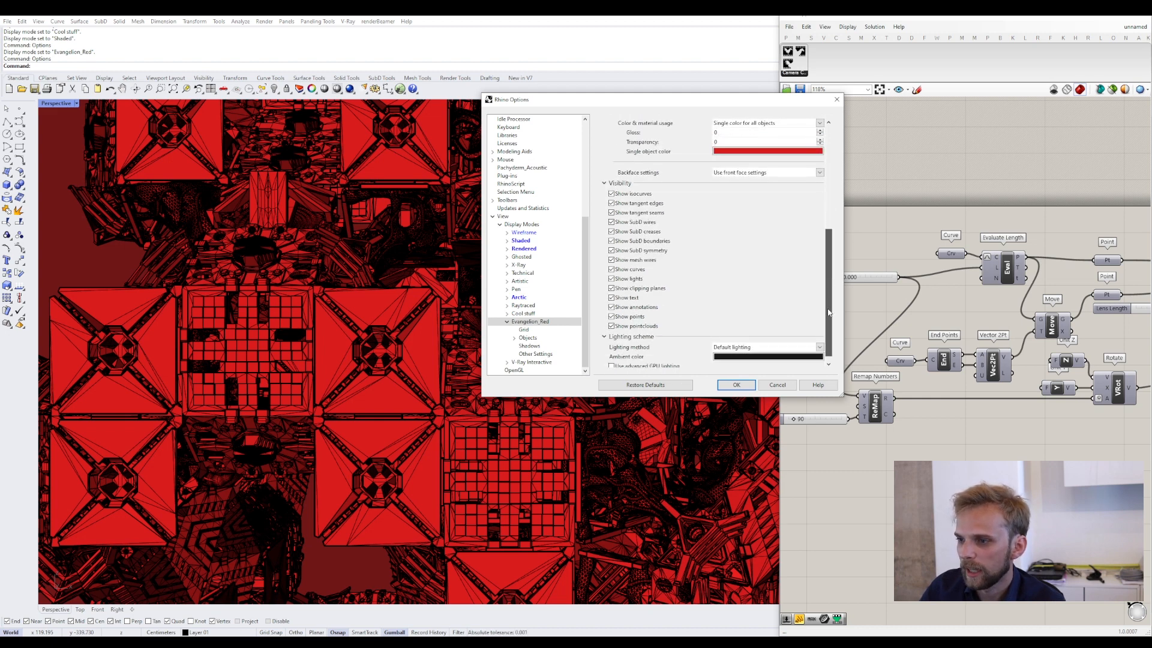
pyautogui.click(610, 194)
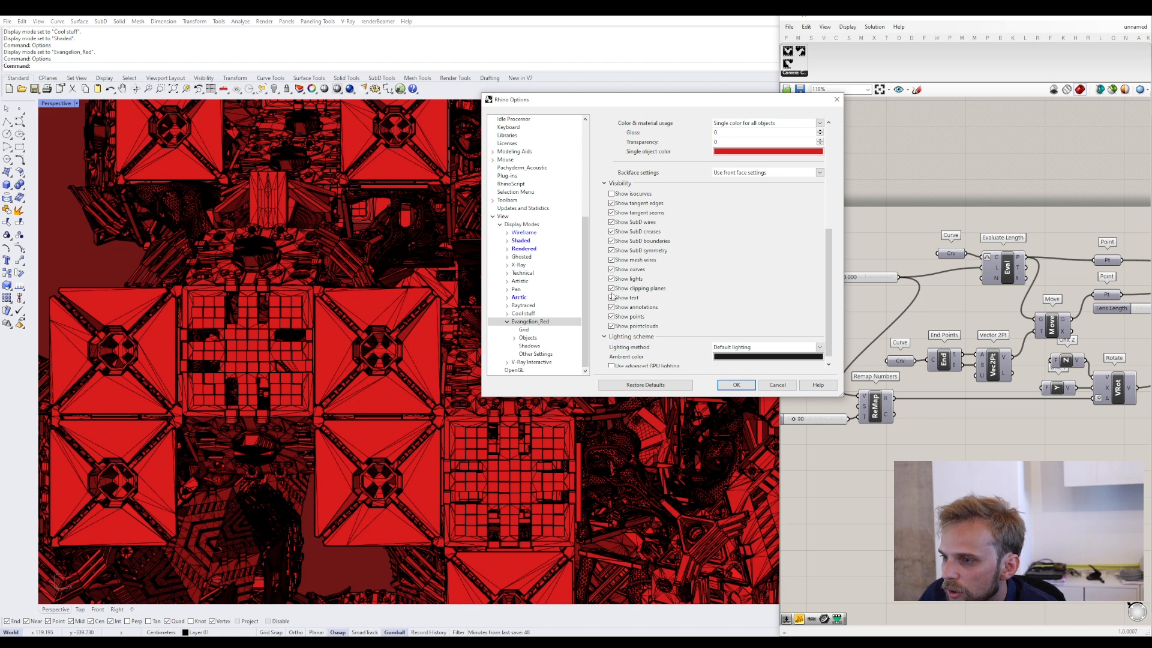
pyautogui.click(612, 213)
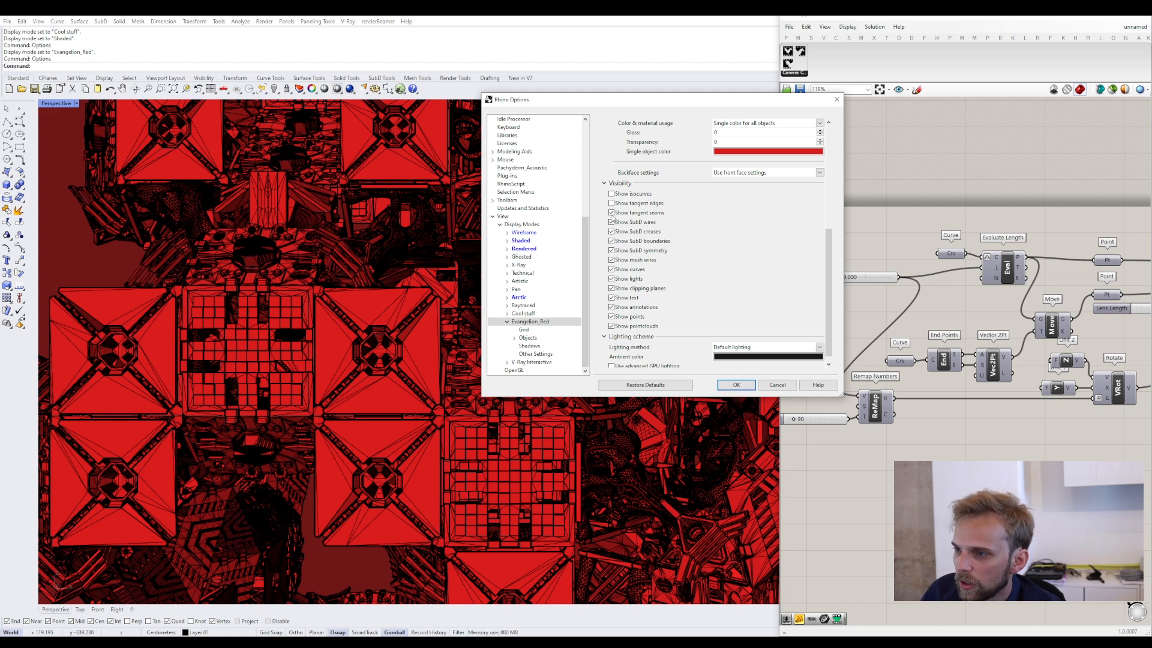
pyautogui.click(611, 232)
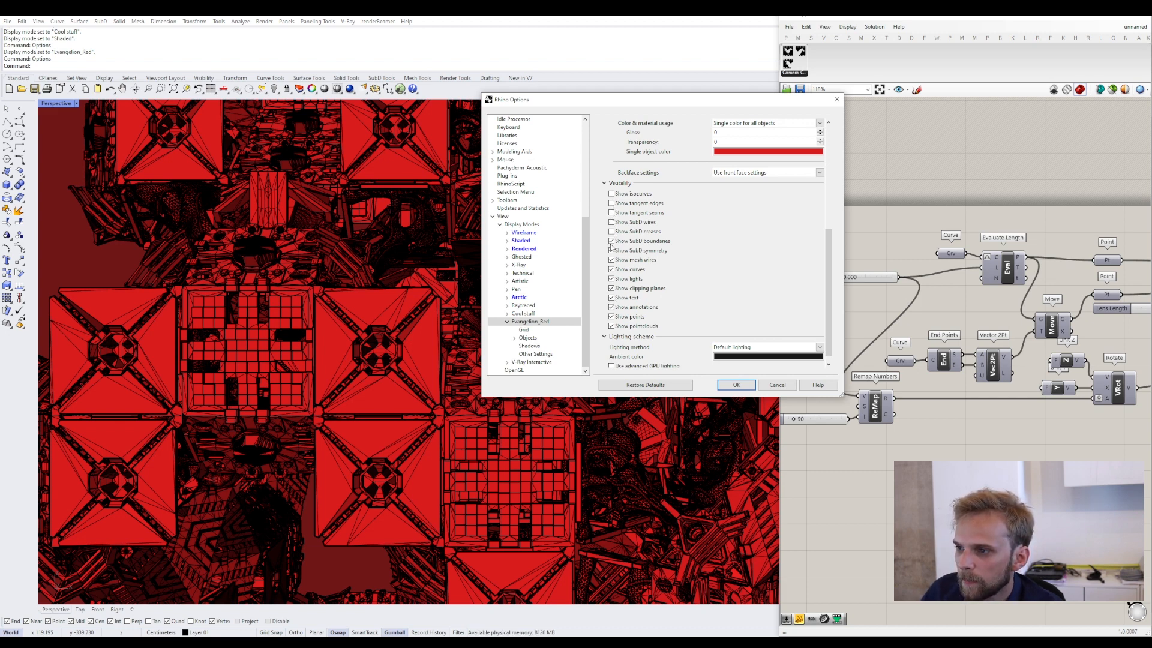
pyautogui.click(611, 259)
pyautogui.click(611, 269)
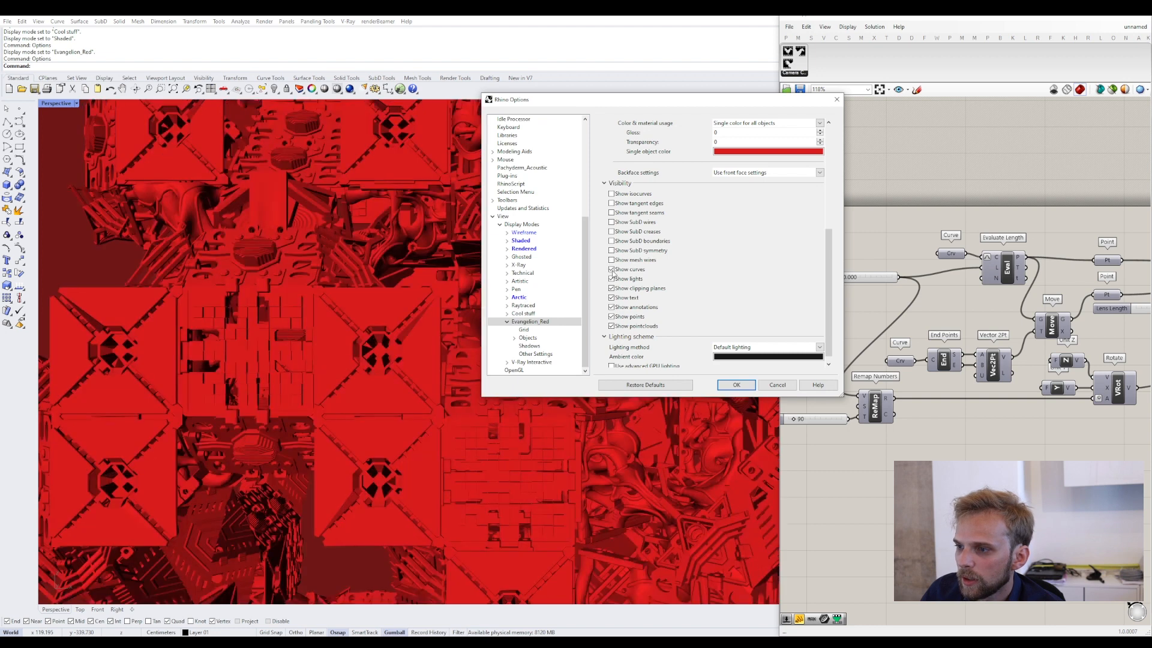
pyautogui.click(611, 279)
pyautogui.click(611, 289)
pyautogui.click(611, 298)
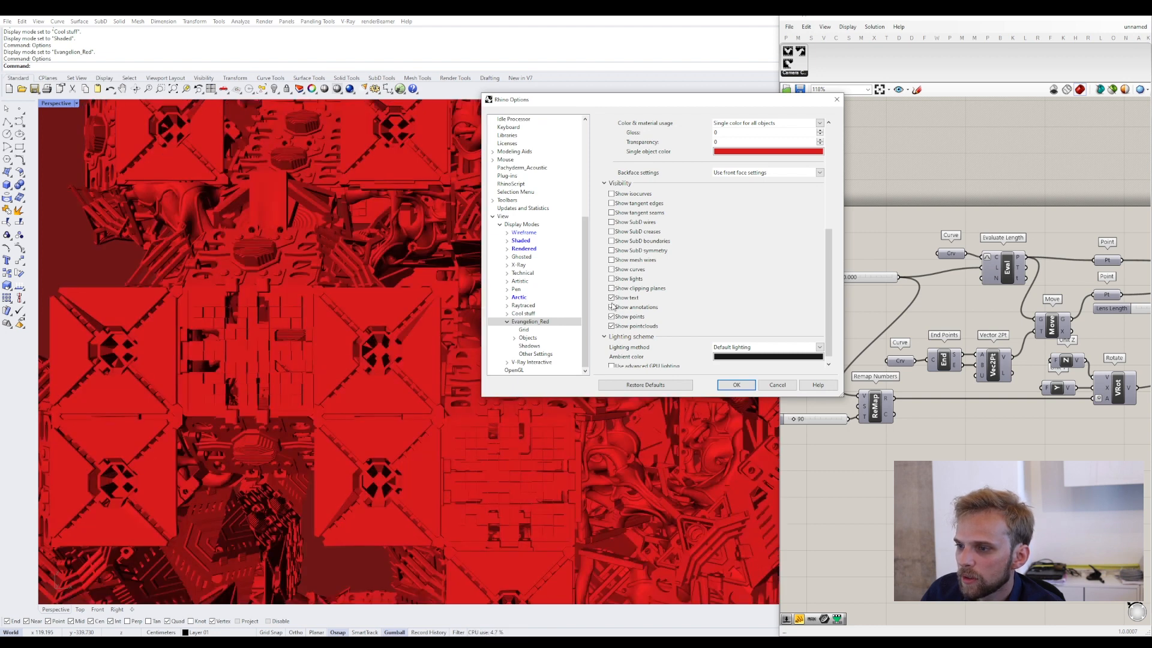
pyautogui.click(612, 308)
pyautogui.click(612, 326)
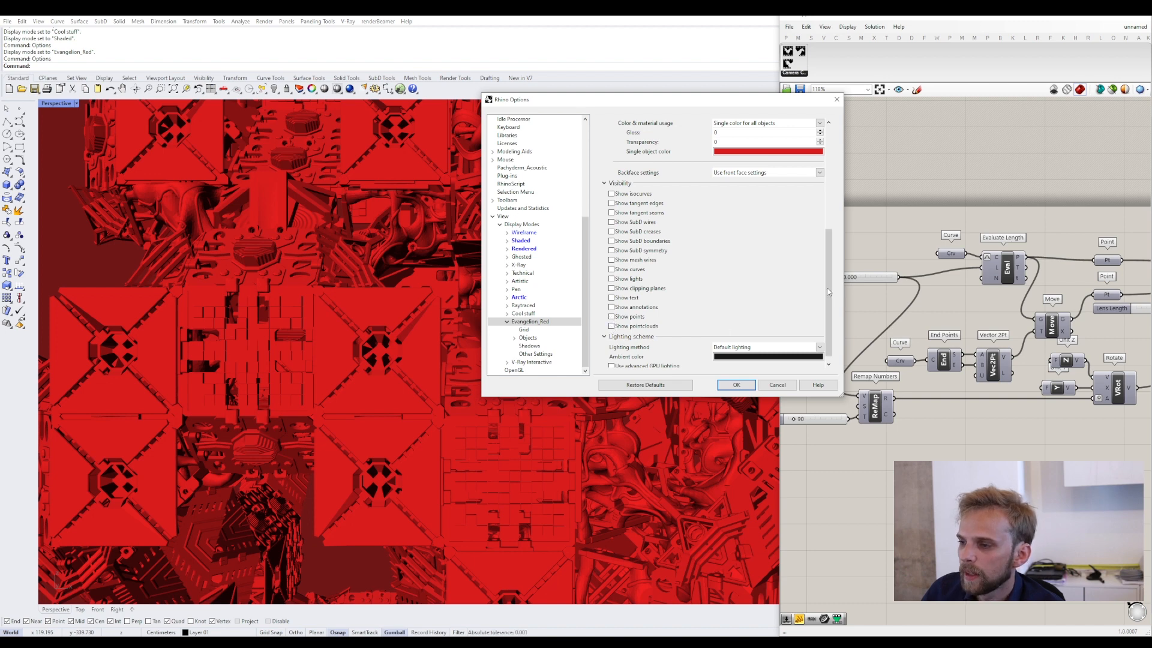
# - Set the lighting method to Scene lighting and turn on advanced GPU lighting for the Evangelion_Red display mode
pyautogui.scroll(-1, 831, 294)
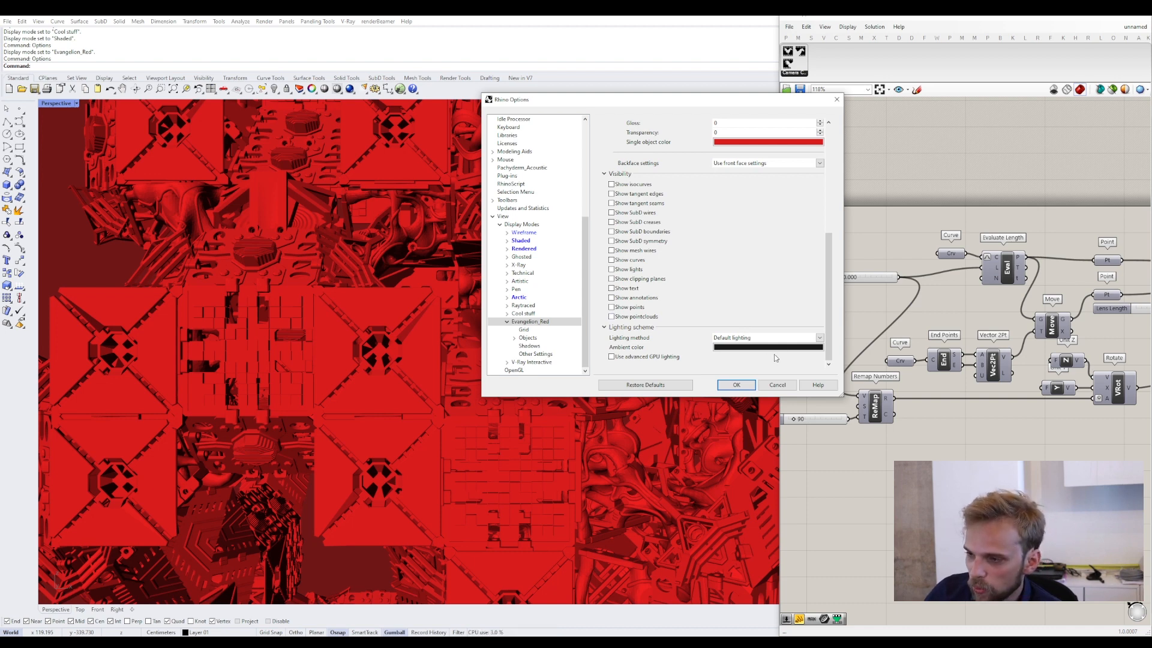
pyautogui.click(784, 339)
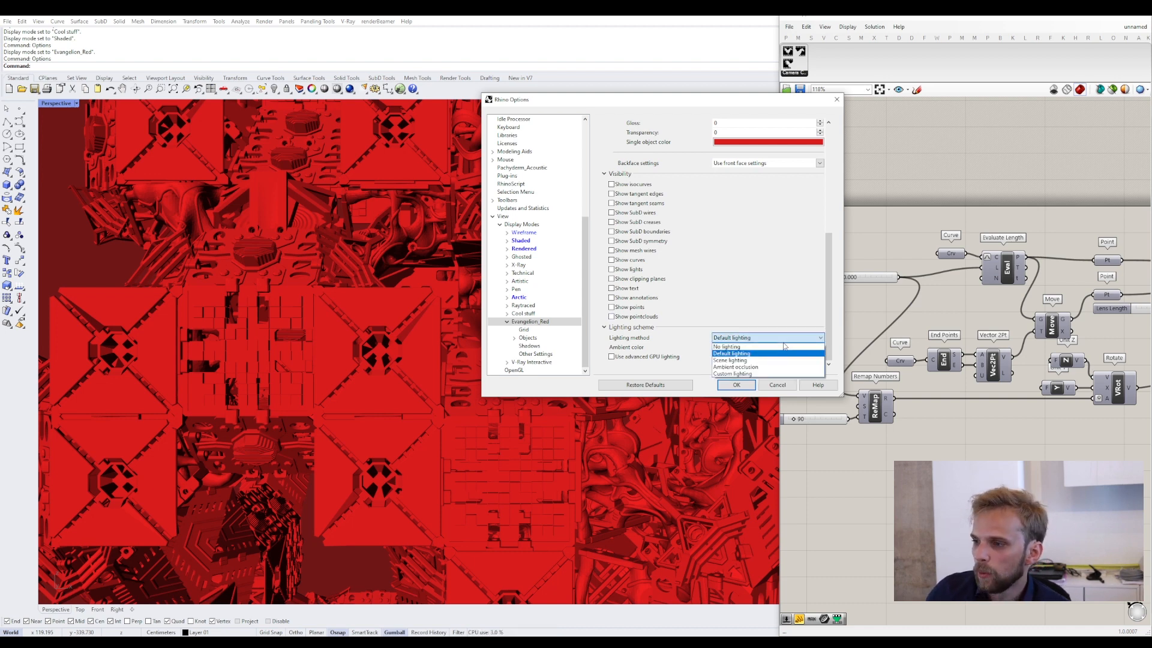
pyautogui.click(744, 361)
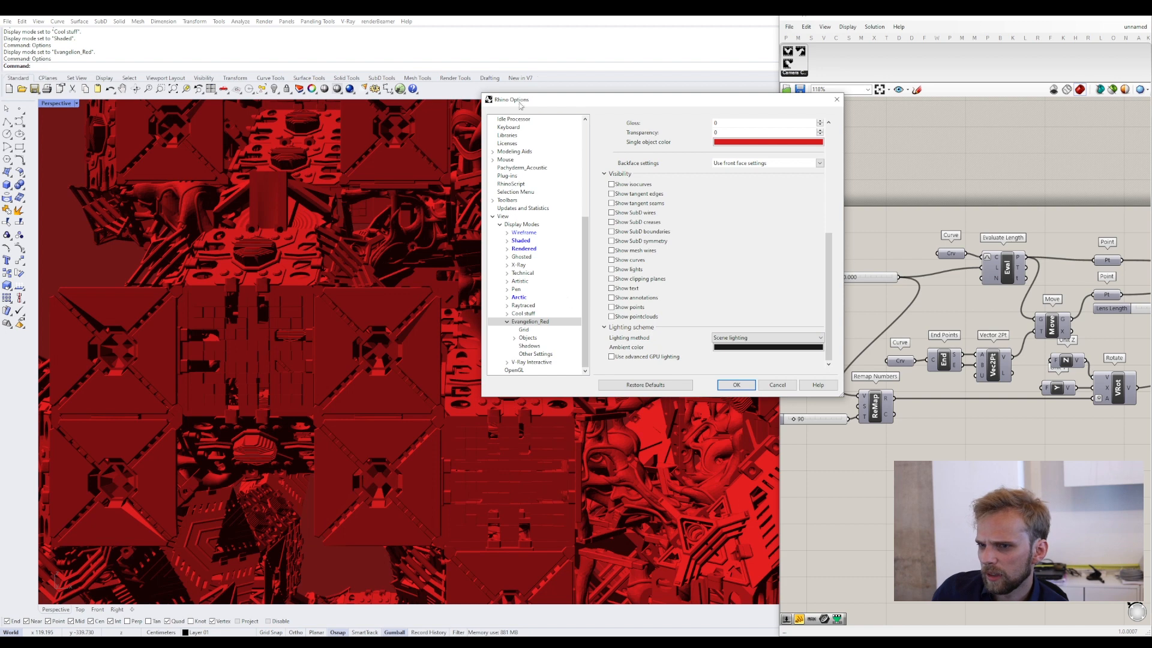
pyautogui.moveTo(580, 109); pyautogui.dragTo(562, 147)
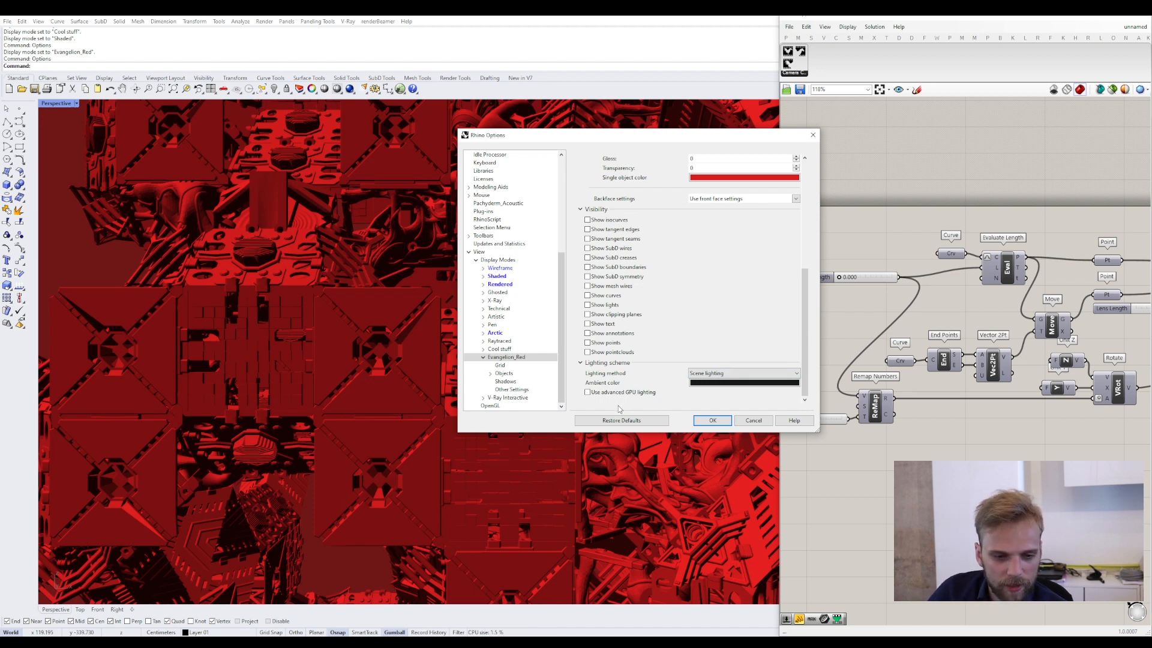
pyautogui.click(587, 392)
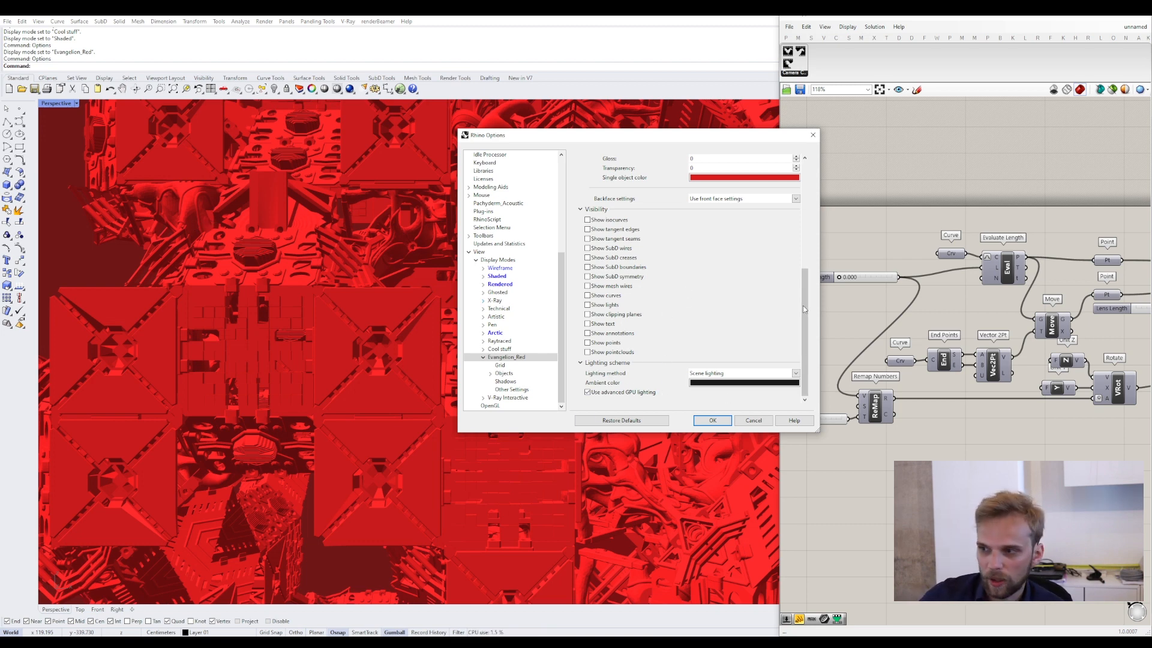
# - Recheck the output image gamma value and open the Grid settings of the Evangelion_Red display mode
pyautogui.moveTo(804, 308)
pyautogui.mouseDown()
pyautogui.moveTo(805, 258)
pyautogui.moveTo(832, 186)
pyautogui.mouseUp()
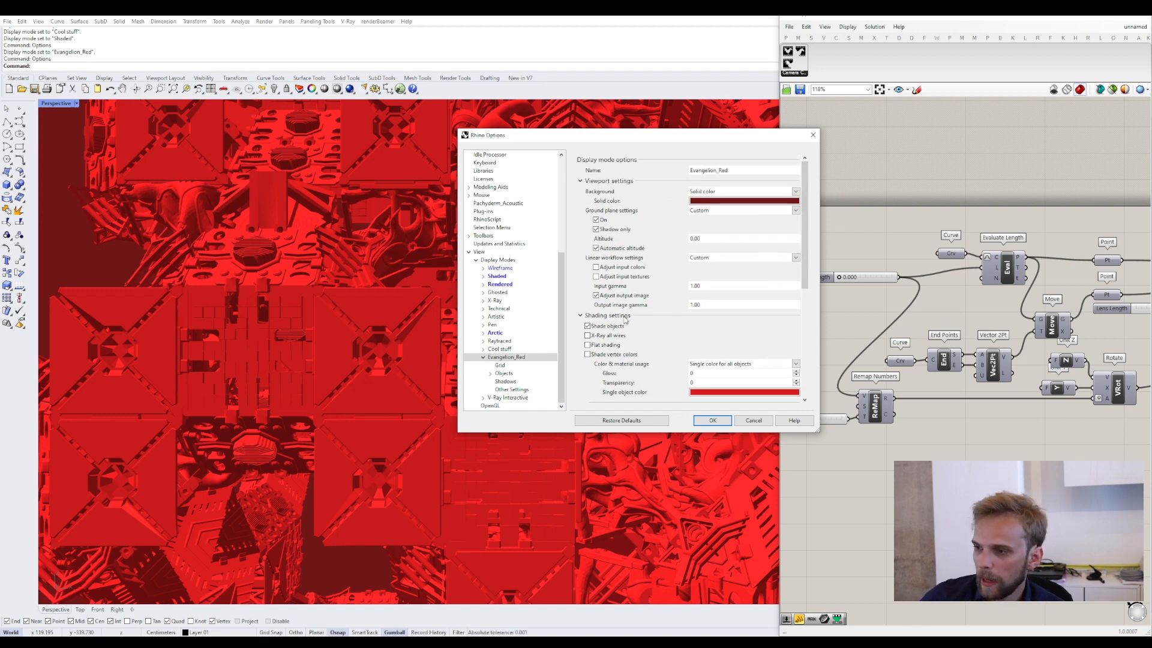
pyautogui.doubleClick(705, 304)
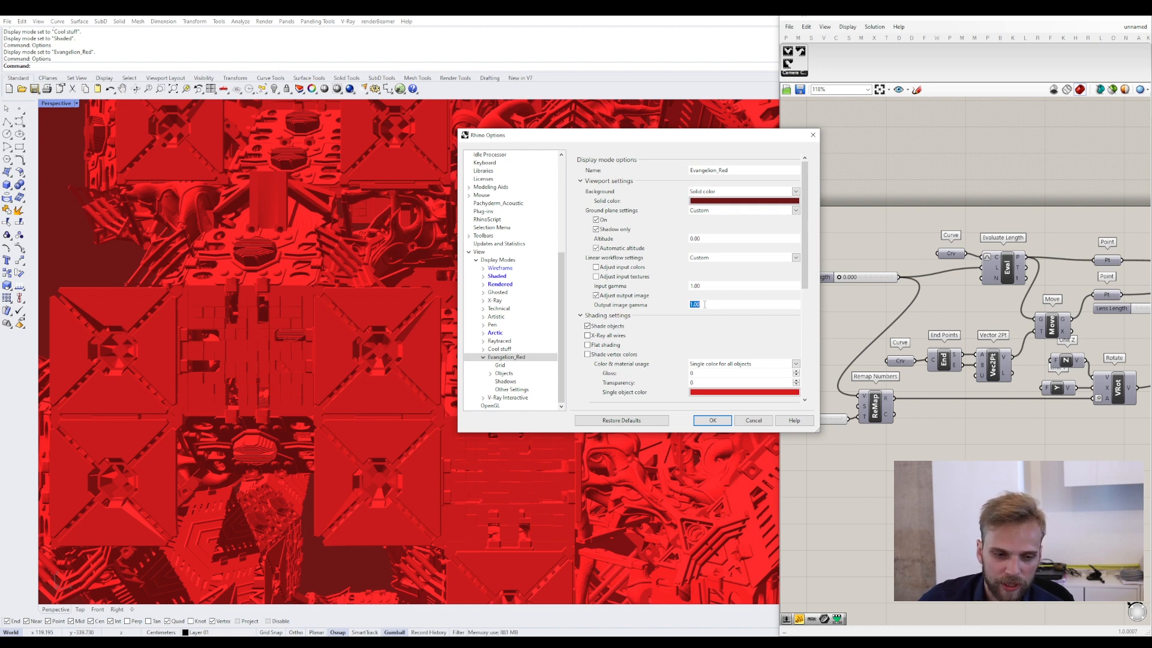
pyautogui.click(500, 366)
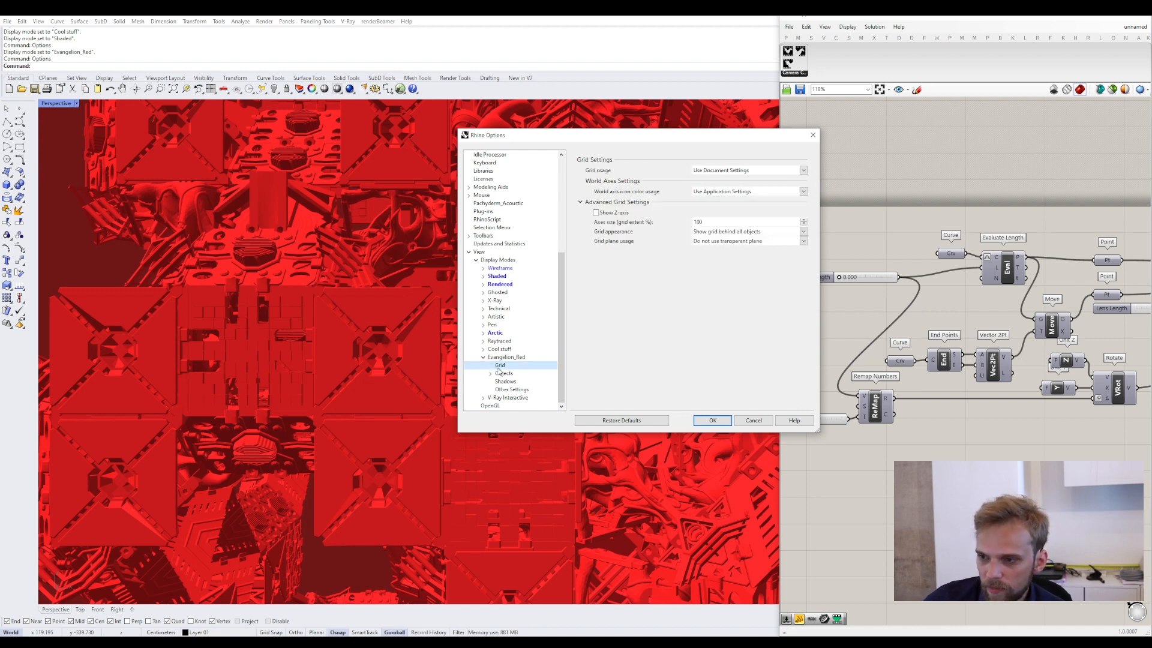
pyautogui.click(503, 358)
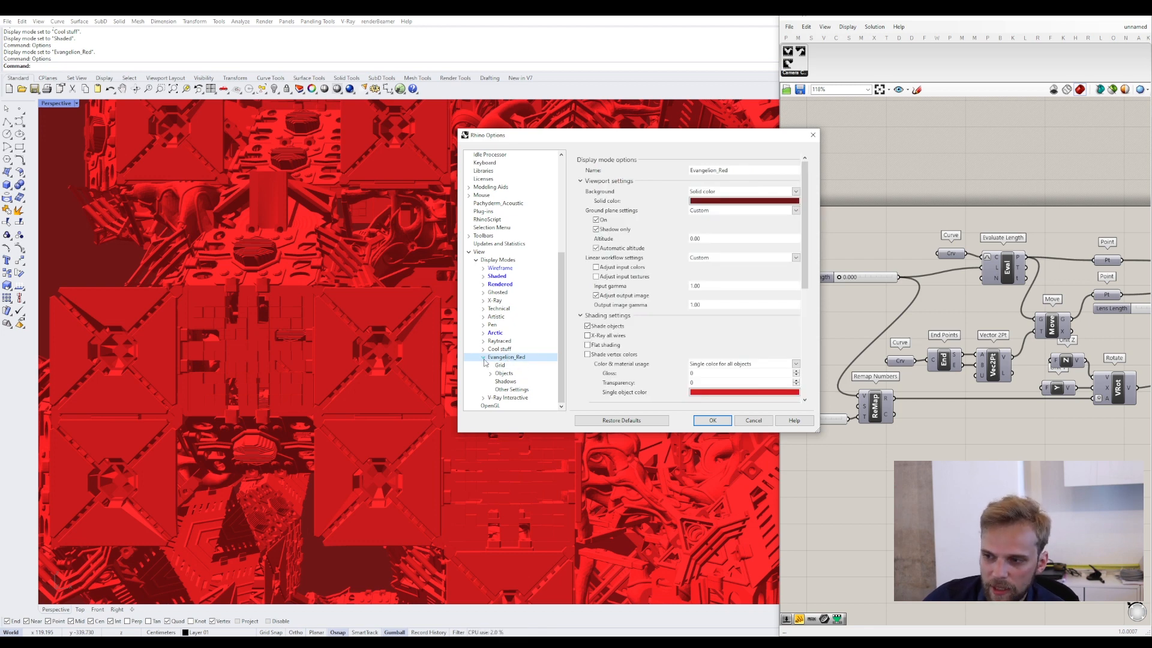
pyautogui.click(483, 357)
pyautogui.click(483, 389)
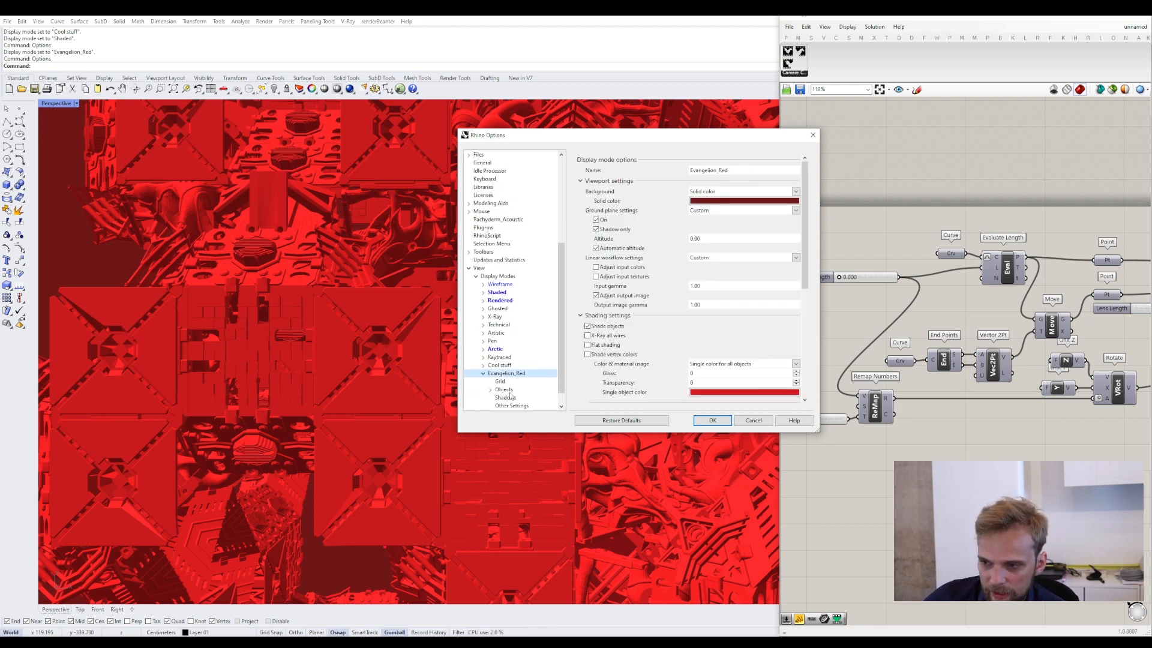
pyautogui.scroll(-2, 519, 383)
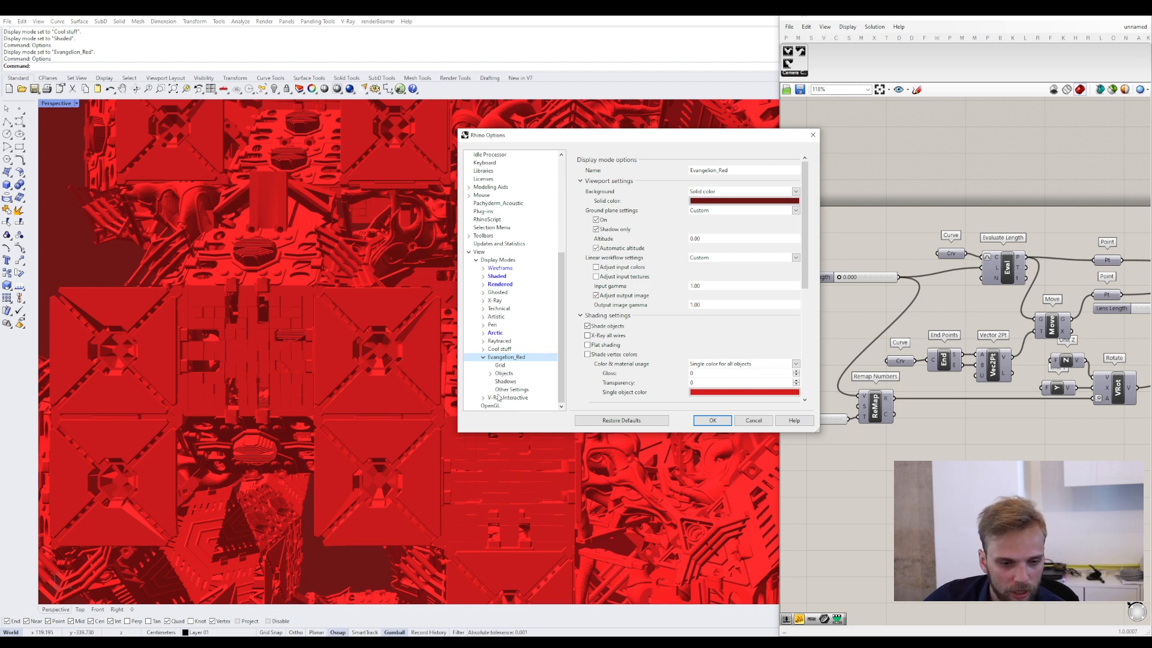
# - Set the Evangelion_Red grid usage to mode-specific settings and hide the grid, grid axes and world axis icon
pyautogui.click(502, 366)
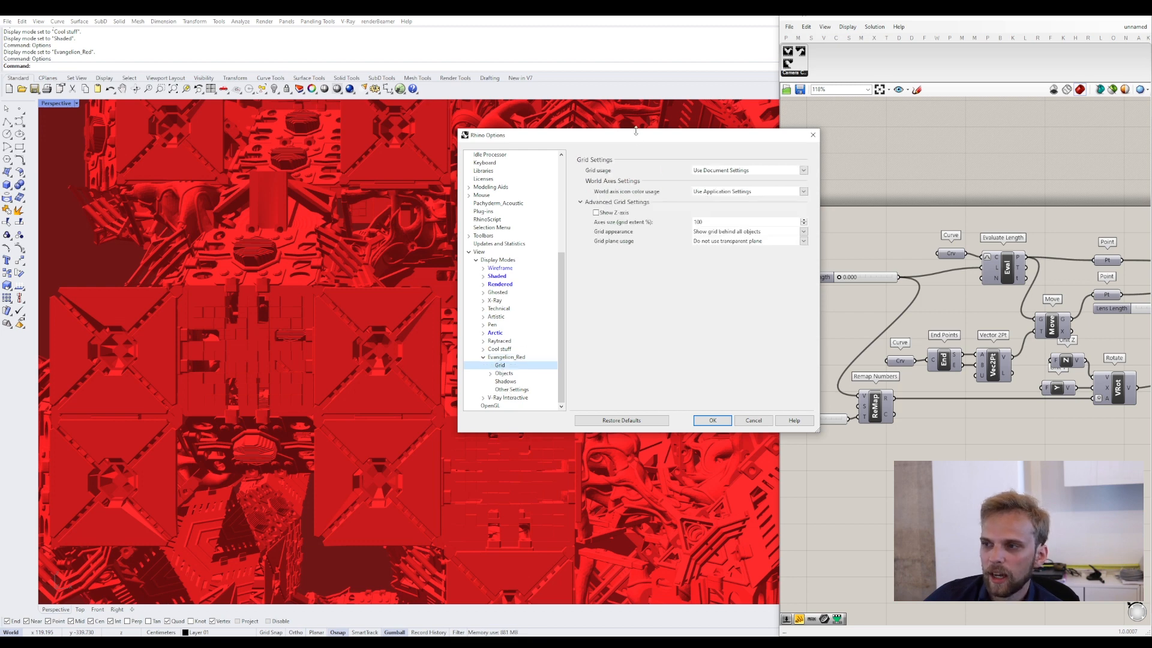
pyautogui.click(722, 172)
pyautogui.click(722, 171)
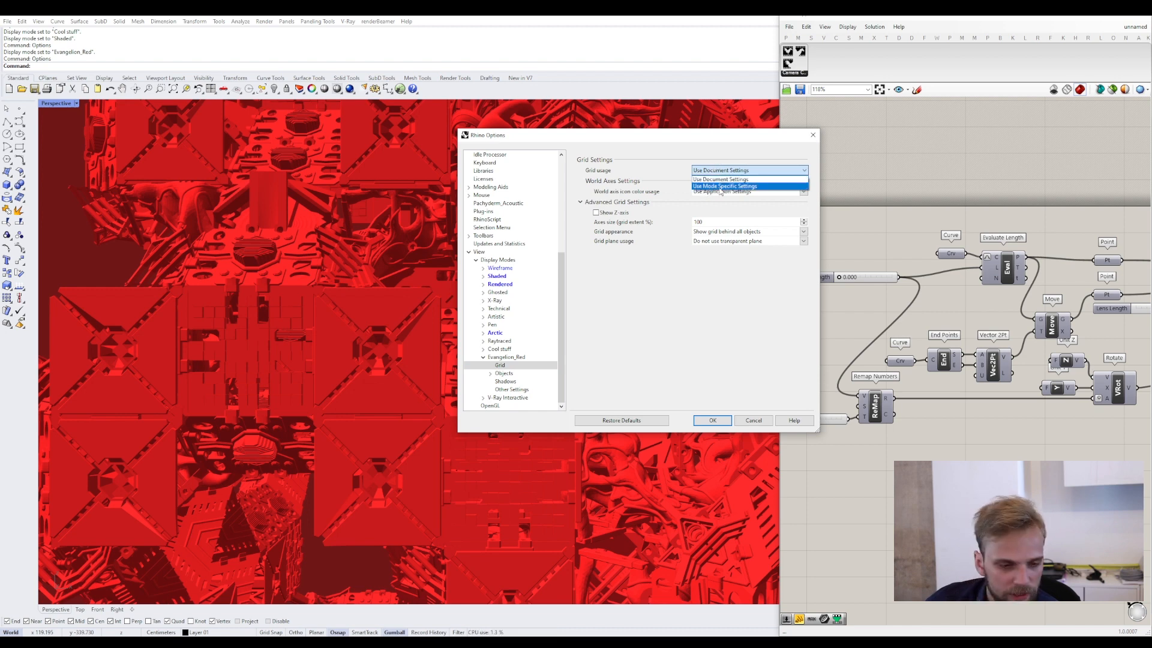
pyautogui.click(720, 187)
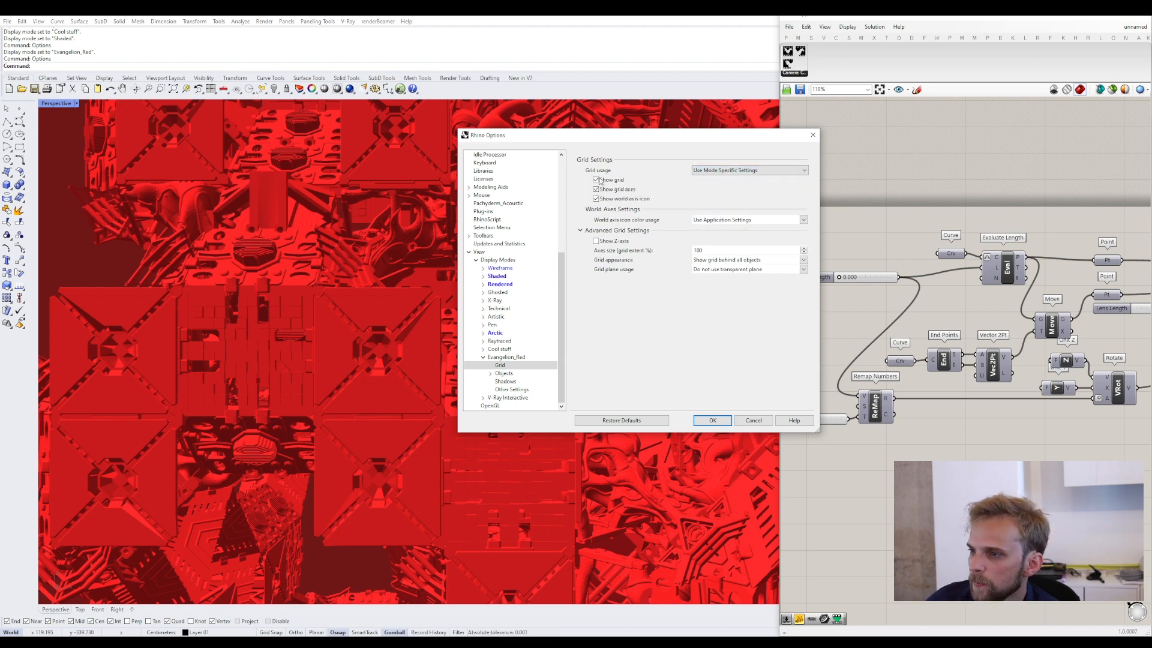
pyautogui.click(596, 180)
pyautogui.click(596, 189)
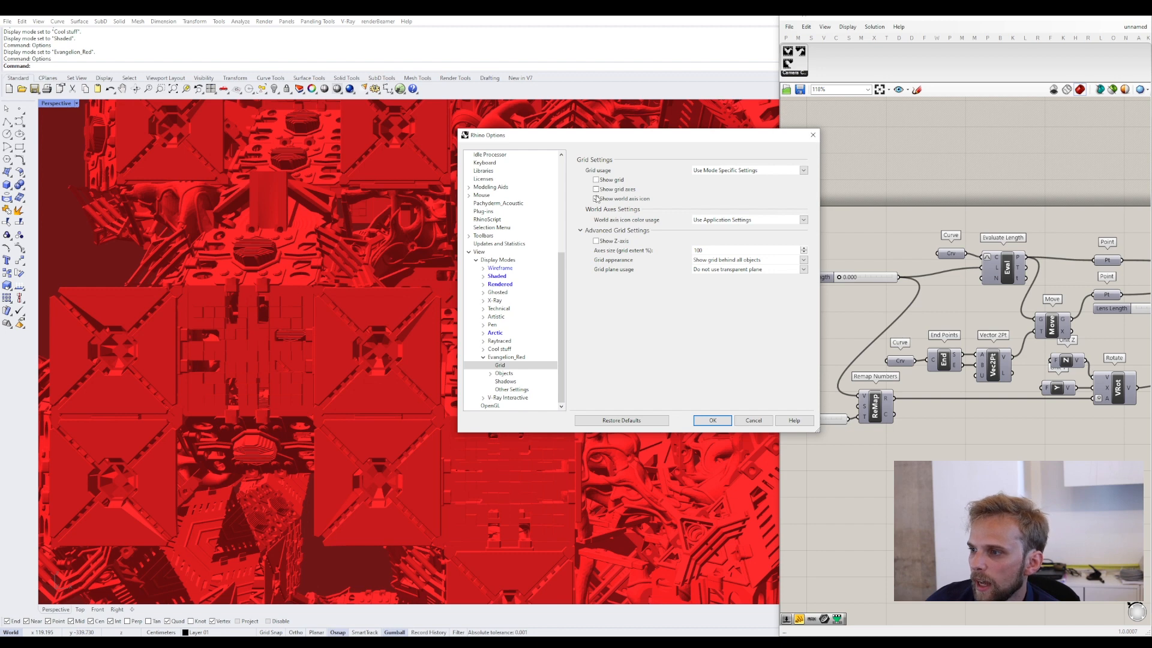
pyautogui.click(597, 199)
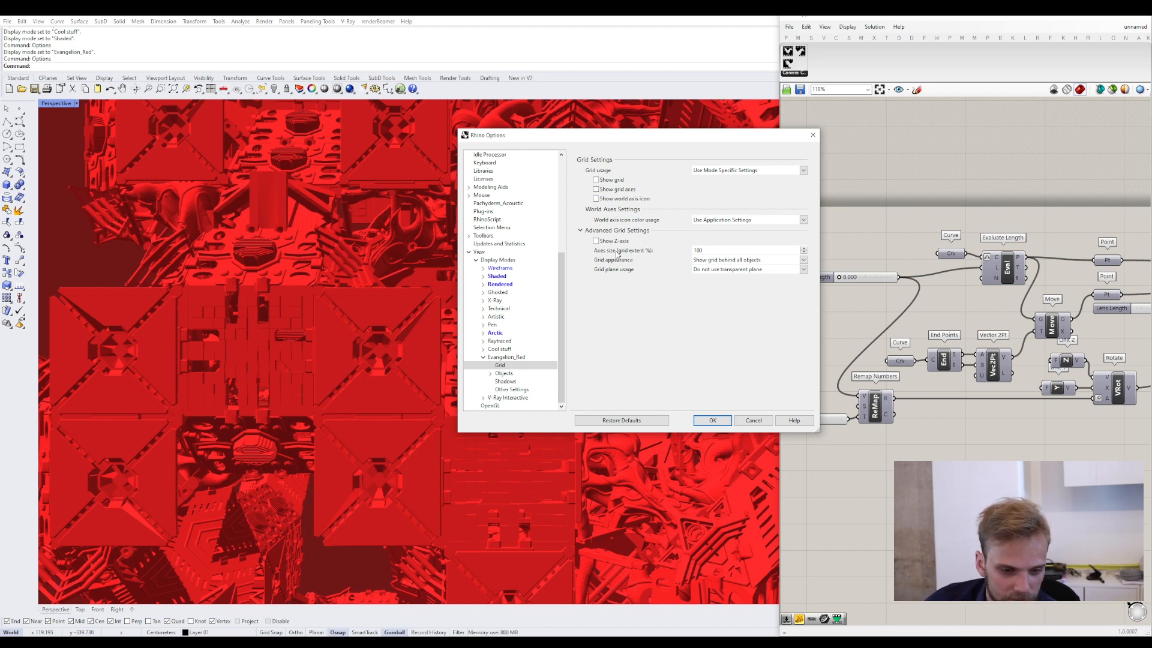
# - Review the Objects settings of Evangelion_Red, including the dynamic display usage options and the mesh wire and edge settings
pyautogui.click(504, 374)
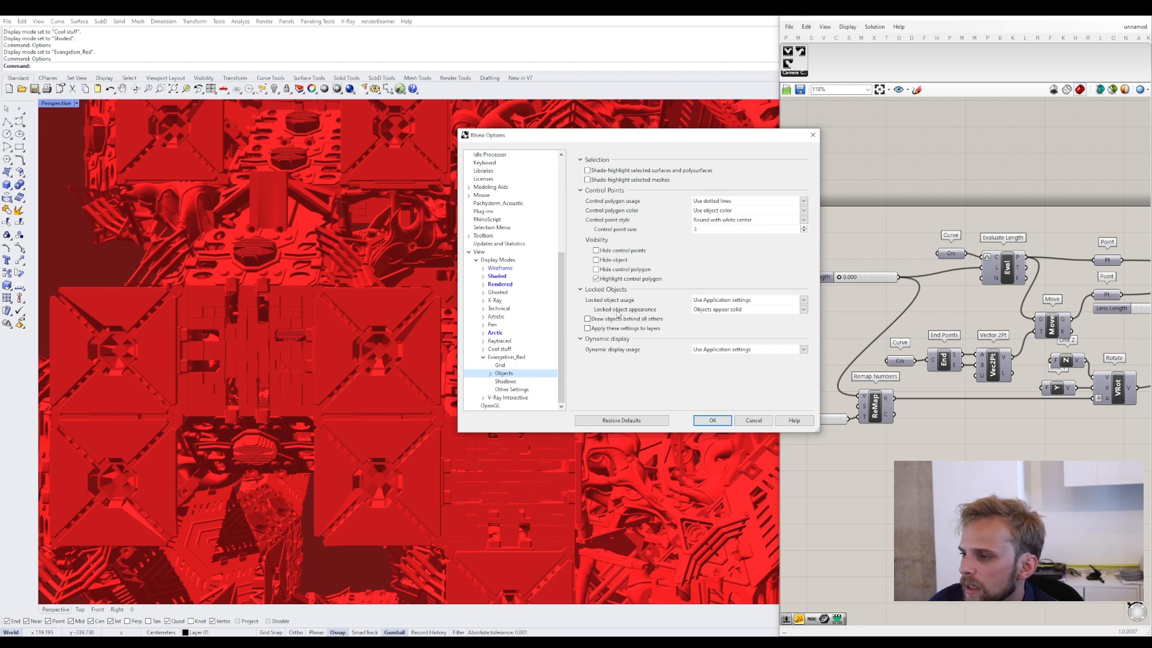
pyautogui.click(708, 350)
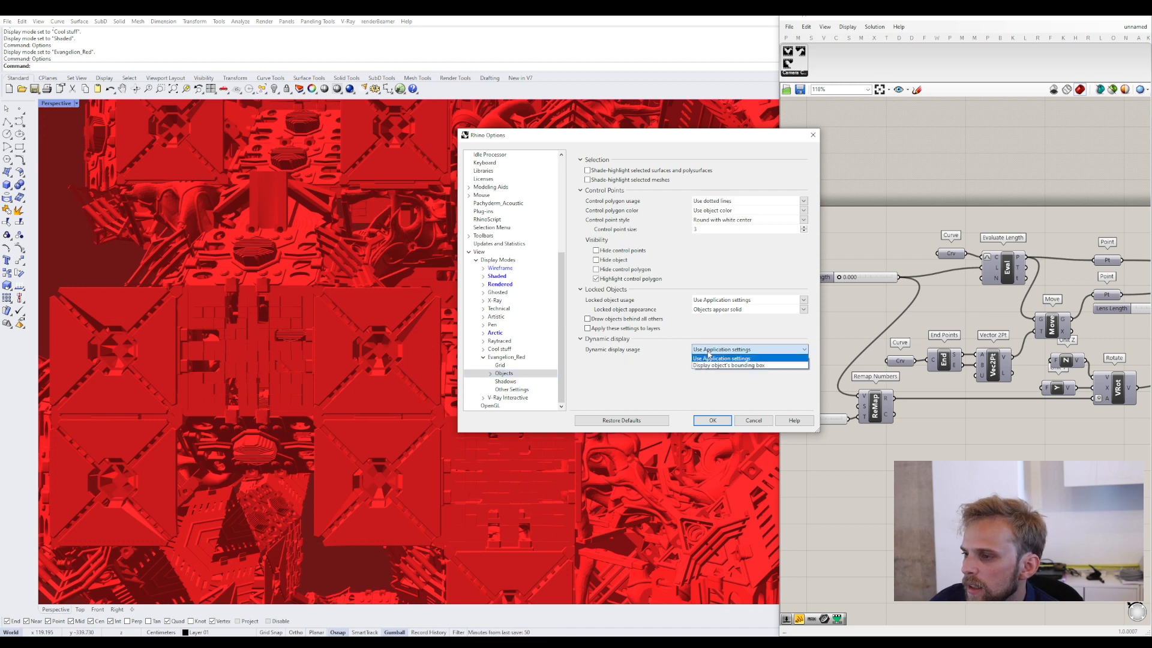
pyautogui.click(708, 358)
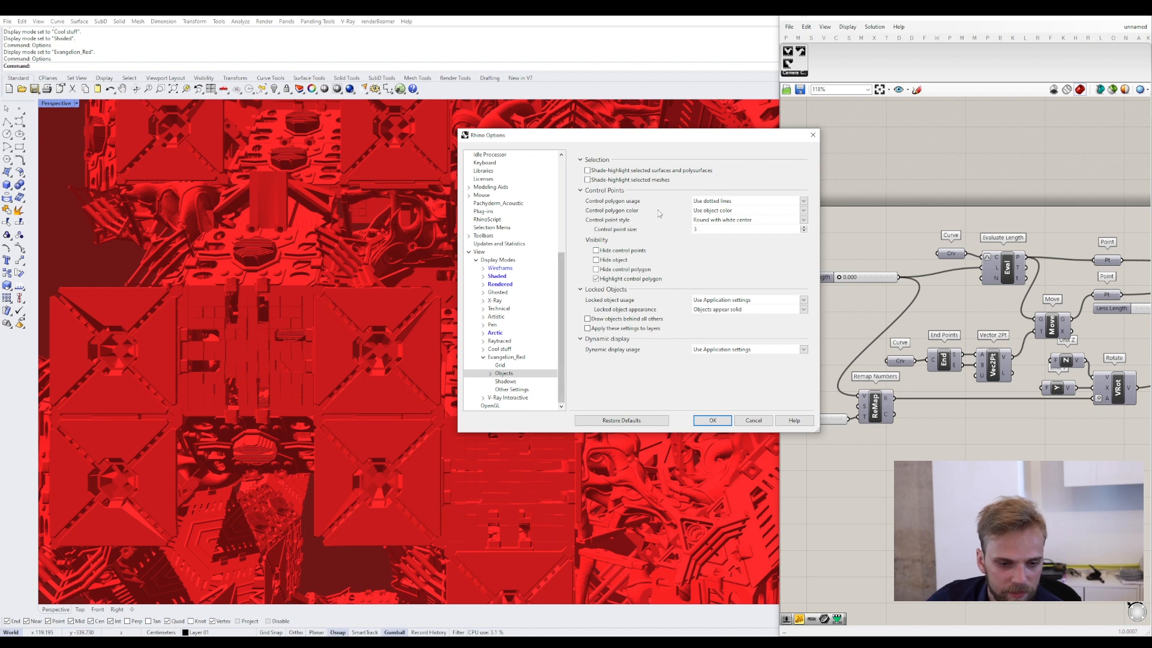
pyautogui.click(490, 374)
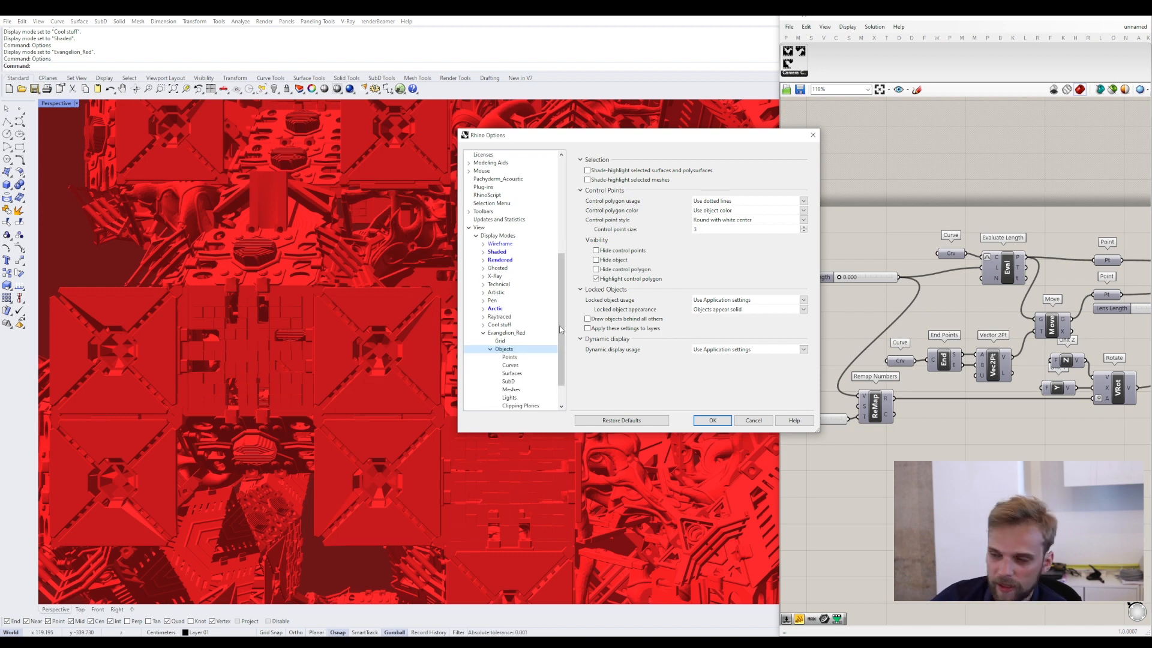
pyautogui.scroll(-2, 560, 329)
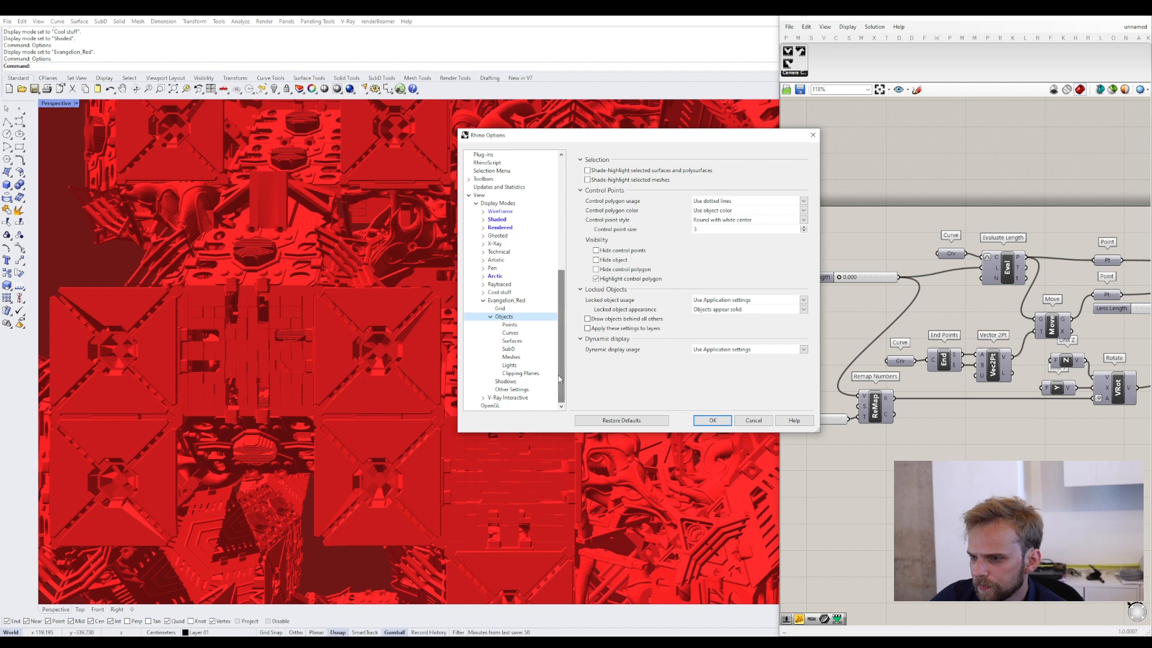
pyautogui.click(508, 358)
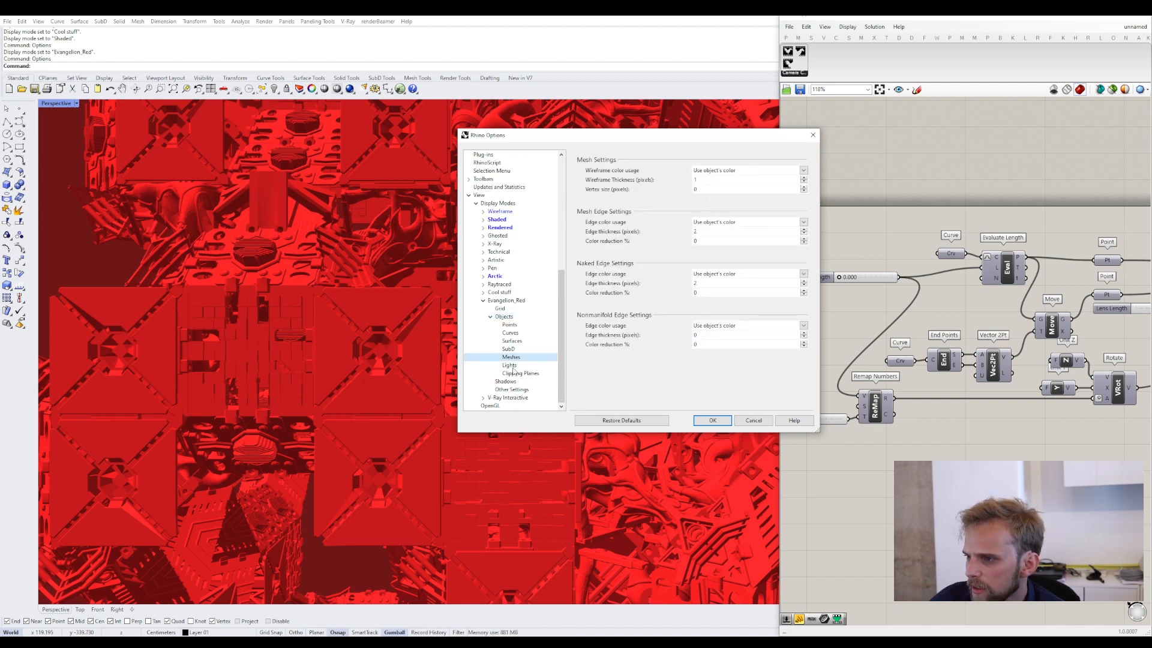
pyautogui.click(490, 316)
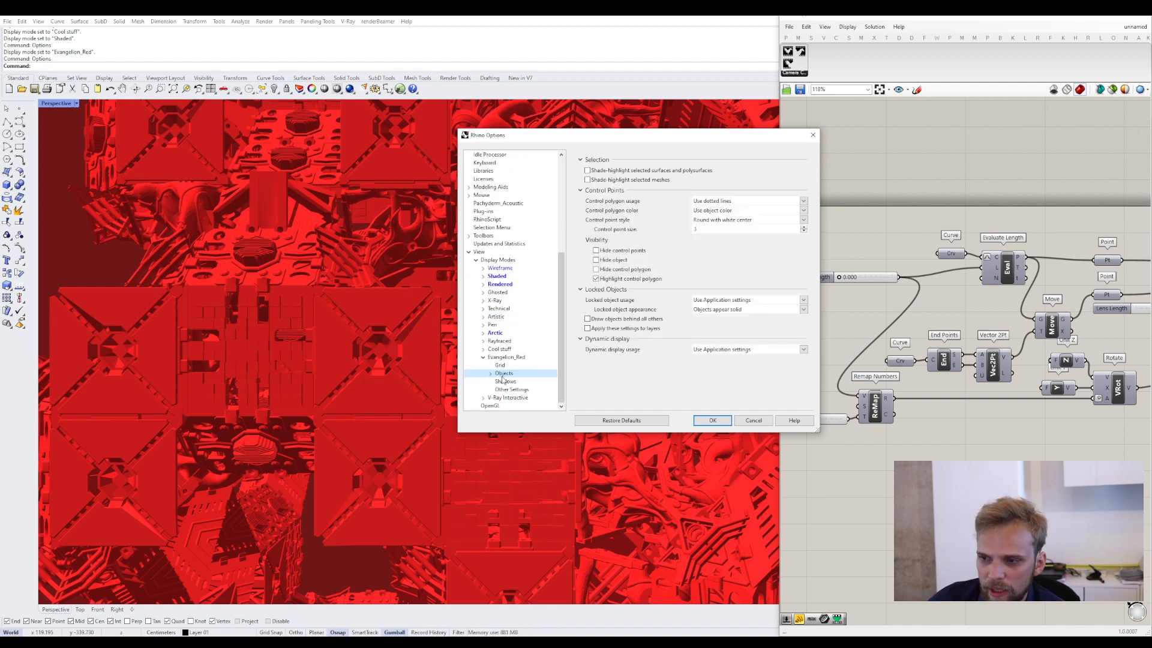
# - Turn on shadows for the Evangelion_Red display mode and look through the shadow quality, color and intensity options
pyautogui.click(504, 381)
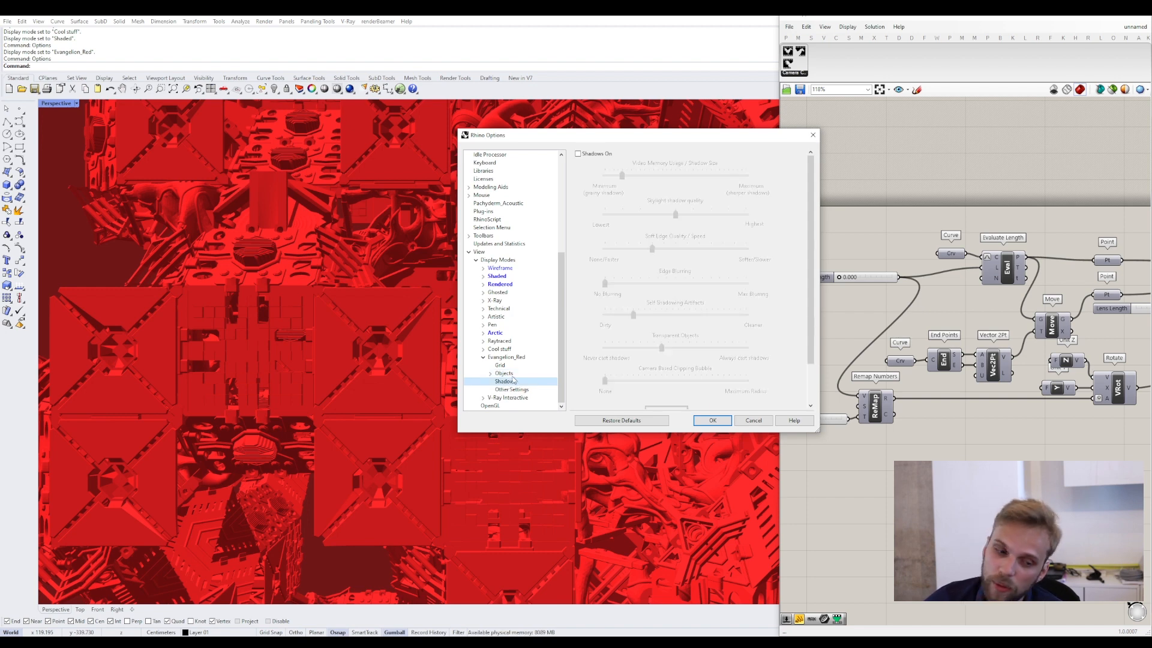
pyautogui.click(577, 154)
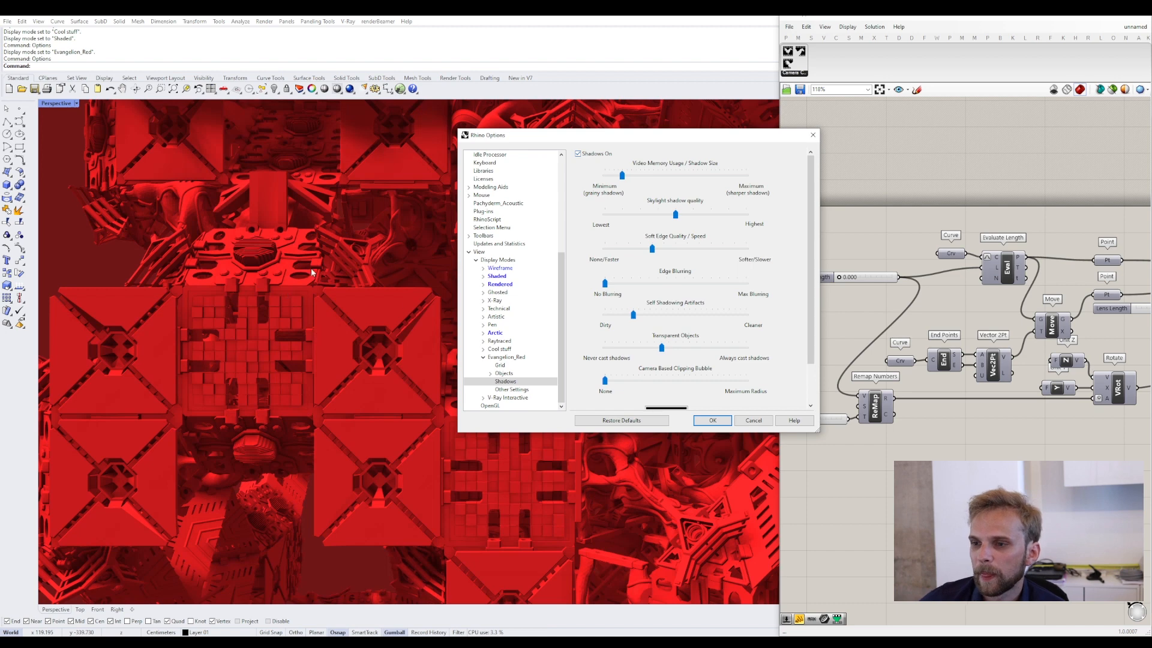
pyautogui.moveTo(512, 140); pyautogui.dragTo(542, 126)
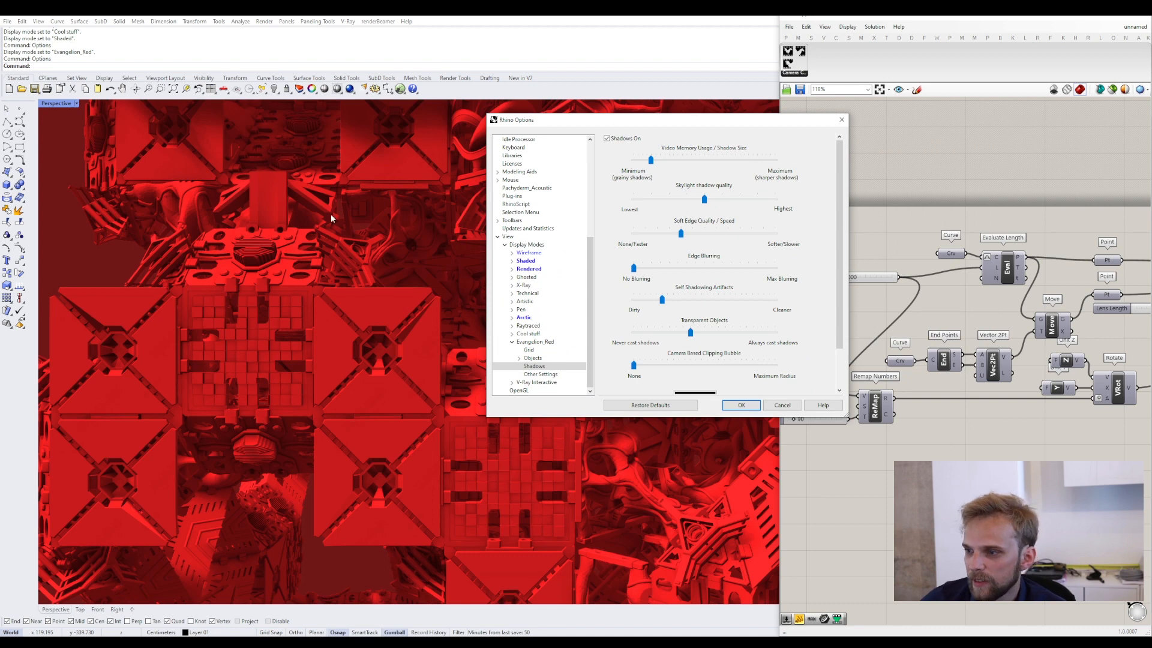
pyautogui.scroll(-3, 829, 298)
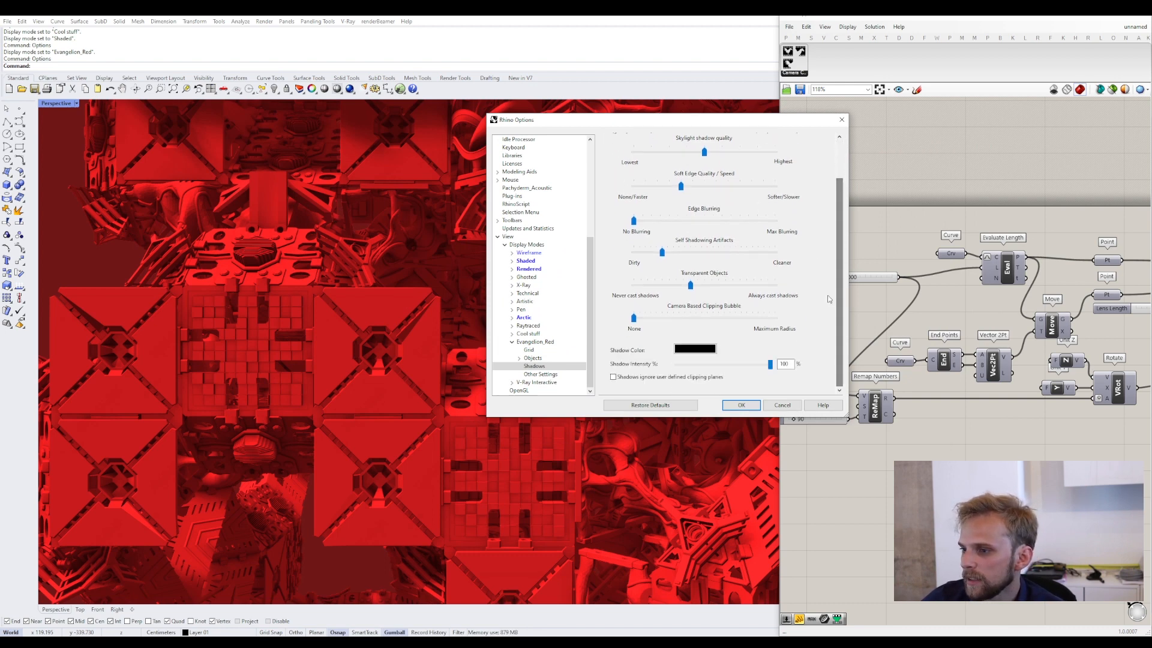
pyautogui.scroll(1, 846, 233)
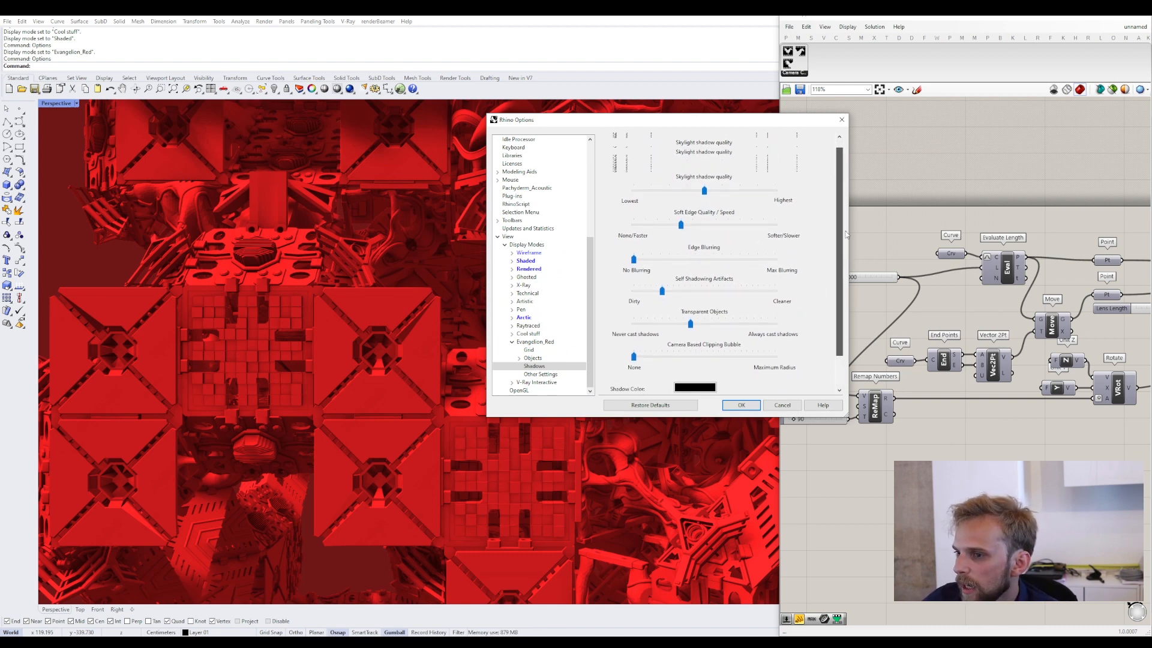
pyautogui.moveTo(846, 234); pyautogui.dragTo(803, 200)
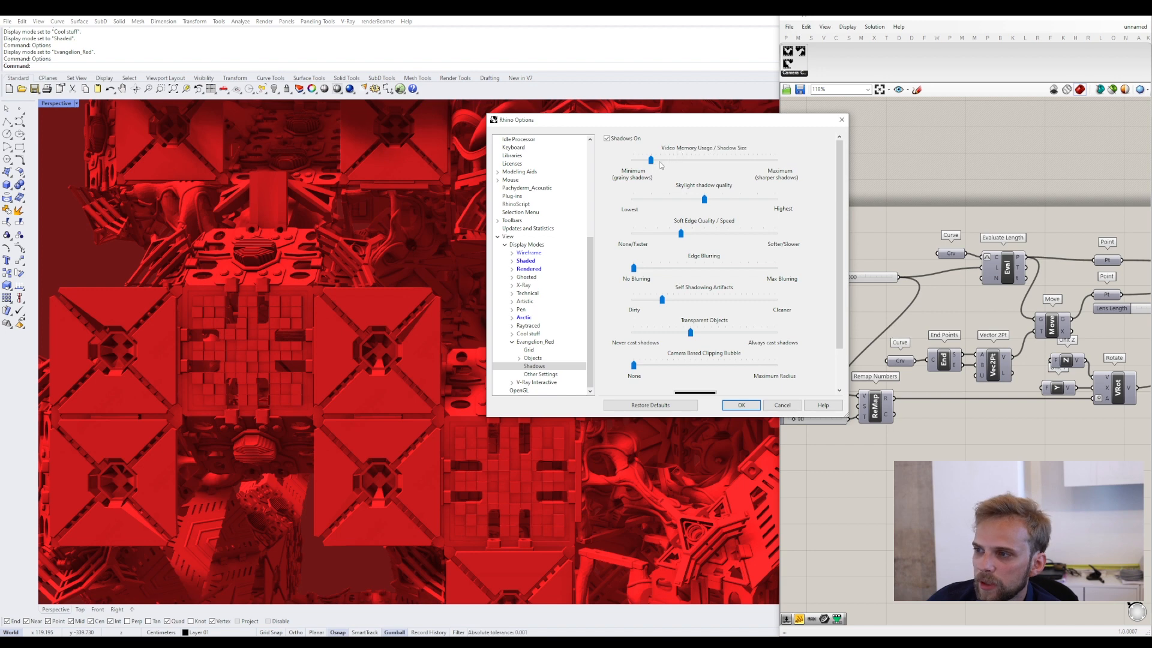
# - Set the shadow video memory usage to maximum, then try the highest skylight shadow quality and return it to the middle value
pyautogui.moveTo(651, 160); pyautogui.dragTo(790, 167)
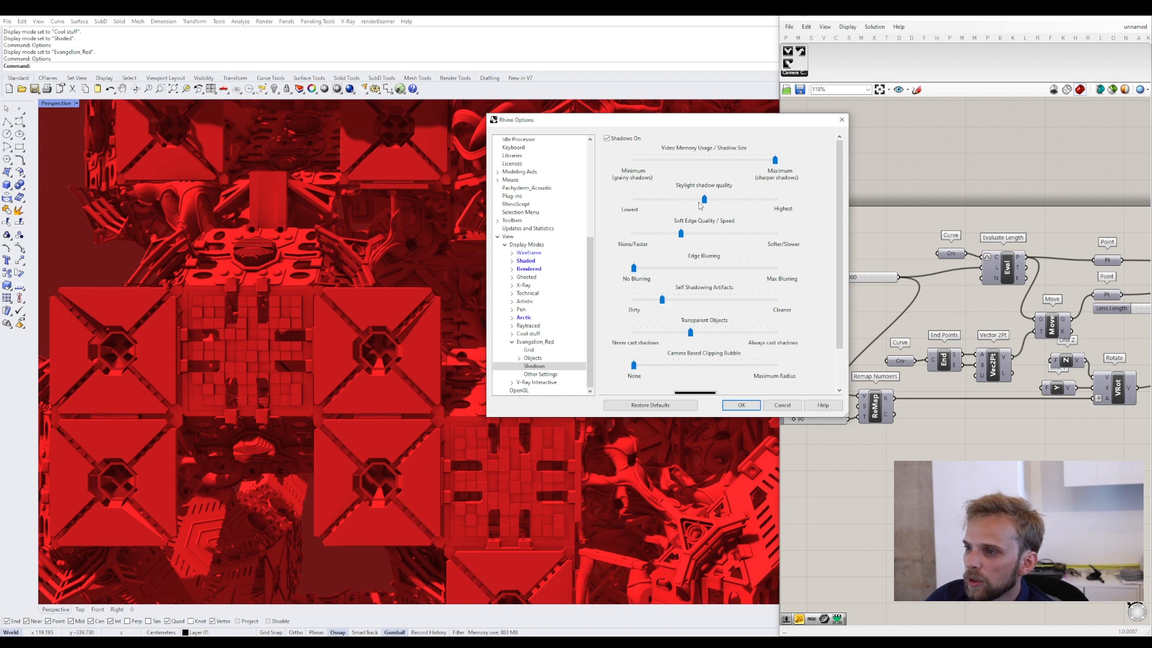
pyautogui.moveTo(705, 200); pyautogui.dragTo(777, 208)
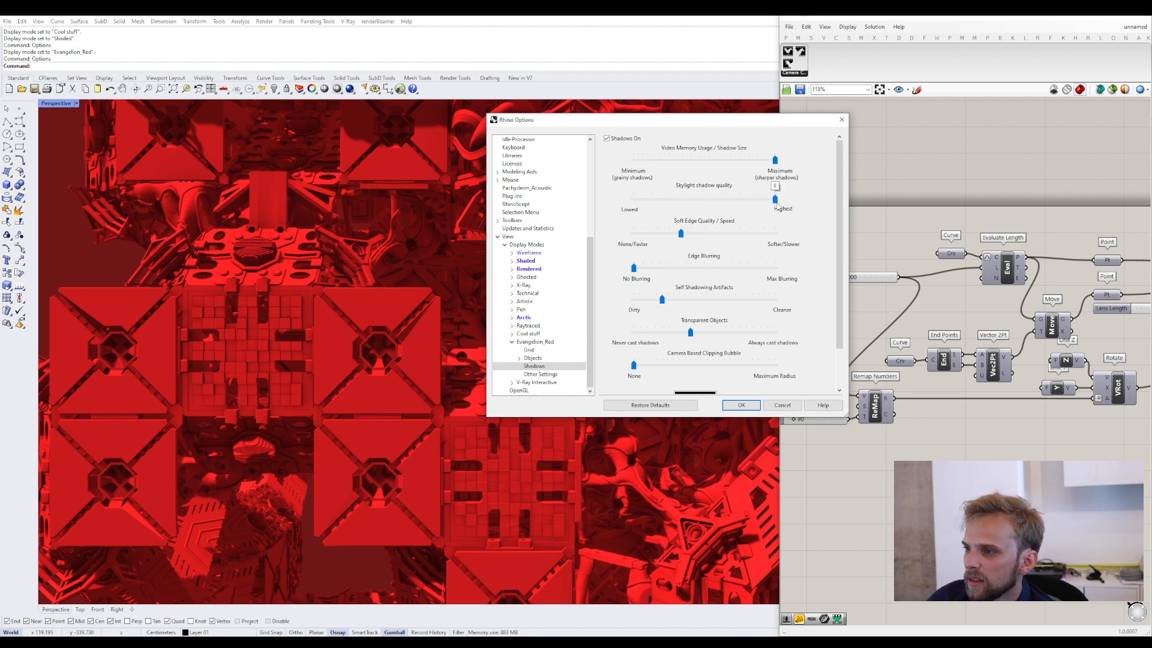
pyautogui.click(703, 202)
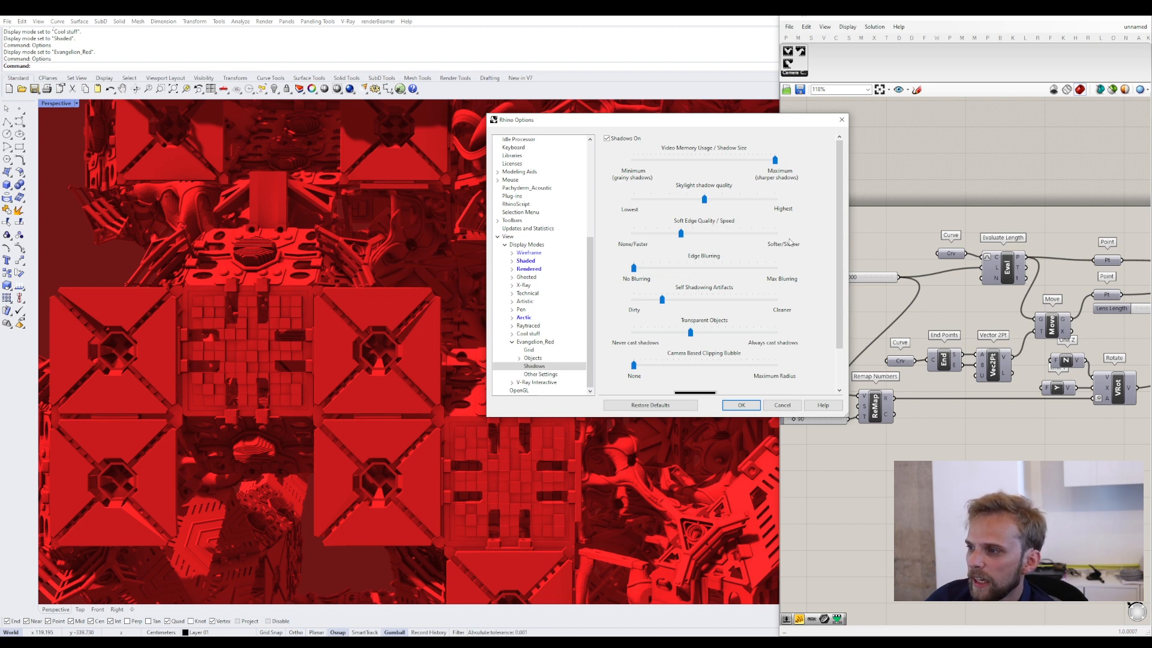
# - Set the shadows' soft edge quality to None/Faster and self shadowing artifacts just above the Dirty end
pyautogui.moveTo(681, 234); pyautogui.dragTo(611, 243)
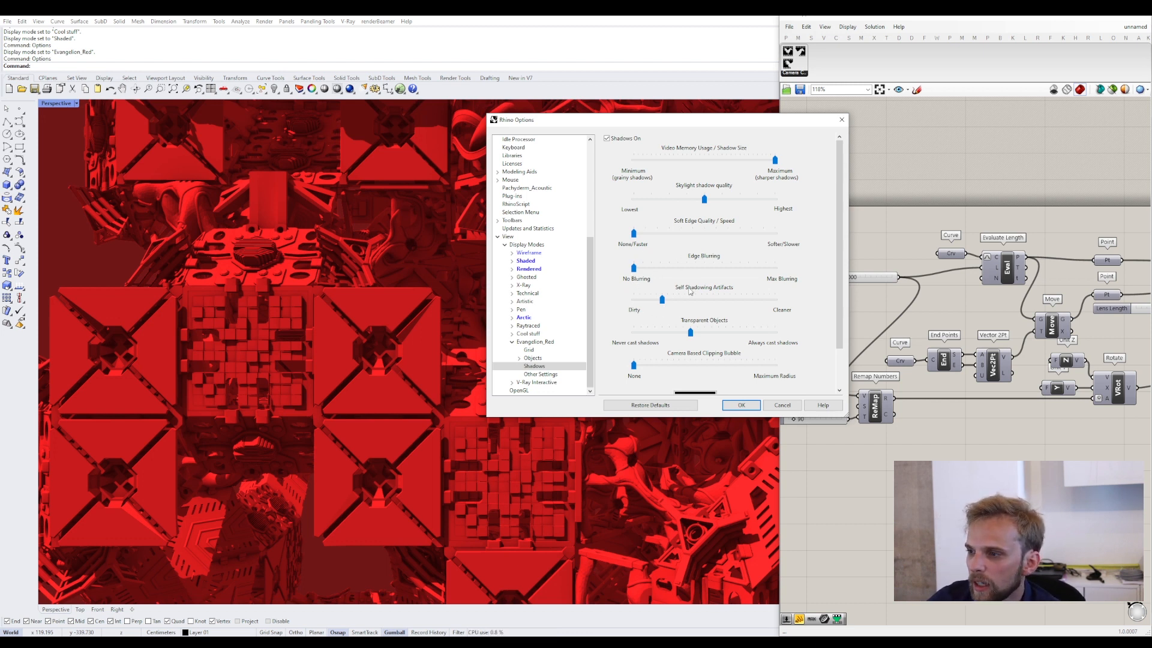
pyautogui.moveTo(662, 299); pyautogui.dragTo(624, 309)
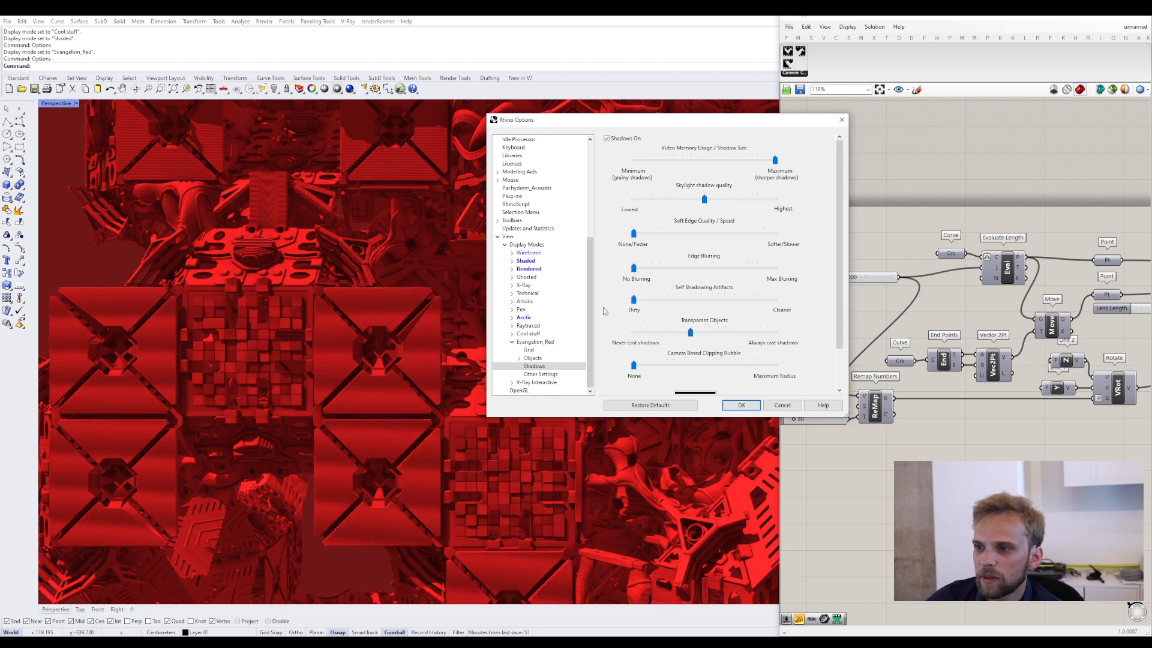
pyautogui.moveTo(634, 299); pyautogui.dragTo(638, 302)
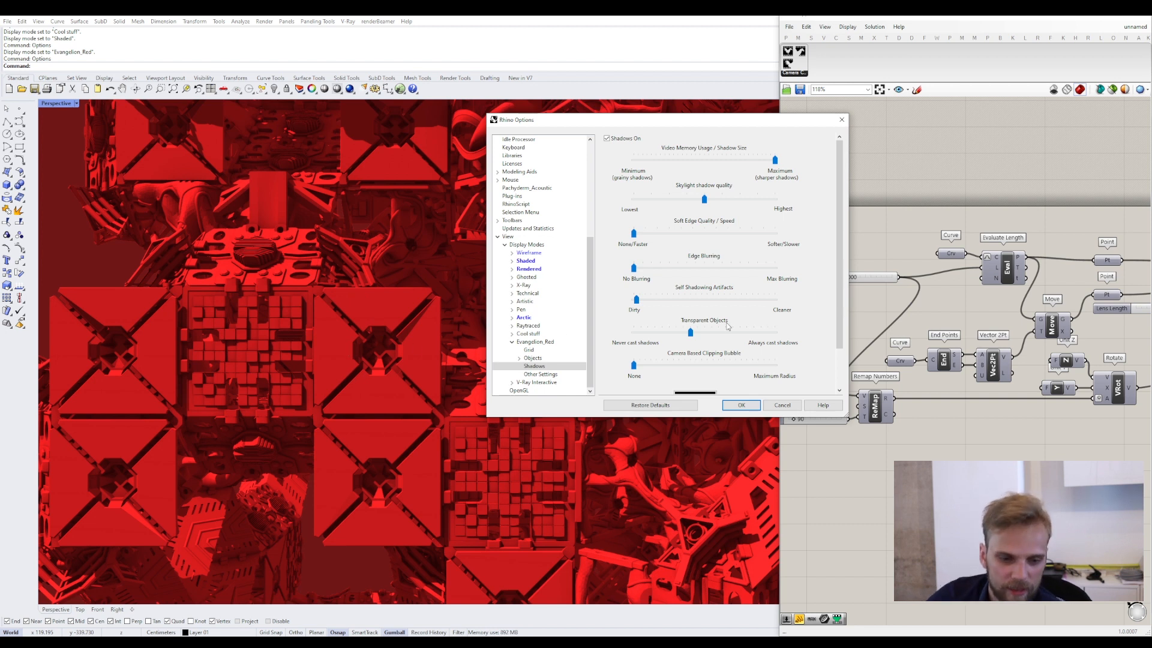
# - Set transparent objects to never cast shadows in the Evangelion_Red display mode
pyautogui.moveTo(841, 284); pyautogui.dragTo(842, 322)
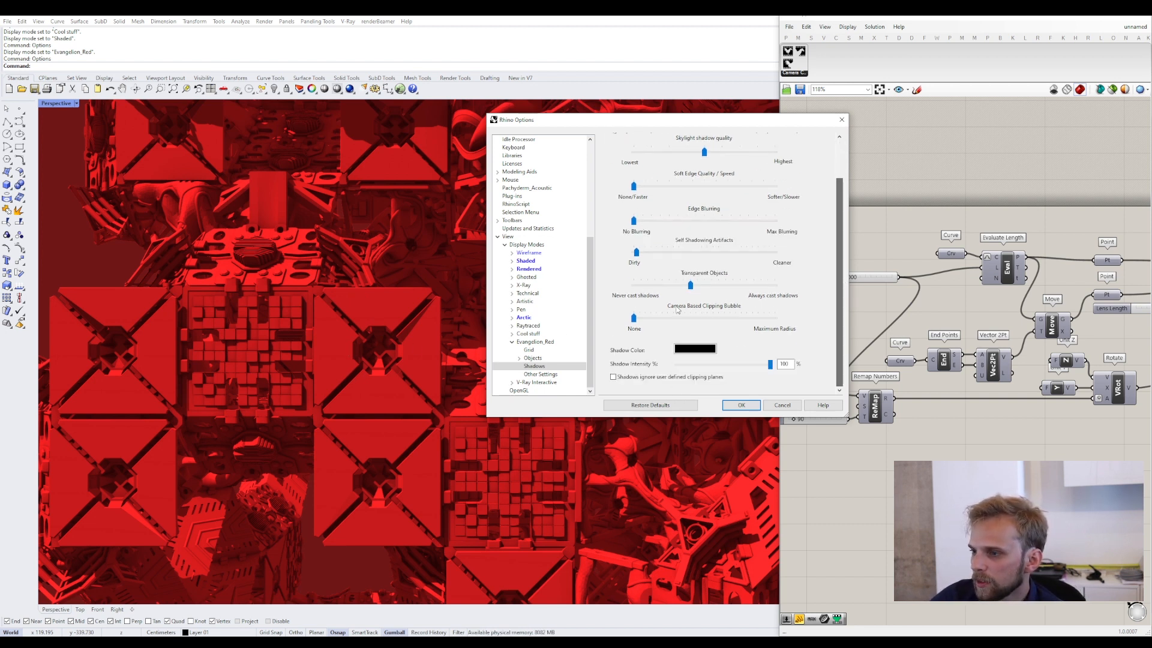
pyautogui.moveTo(692, 288); pyautogui.dragTo(621, 296)
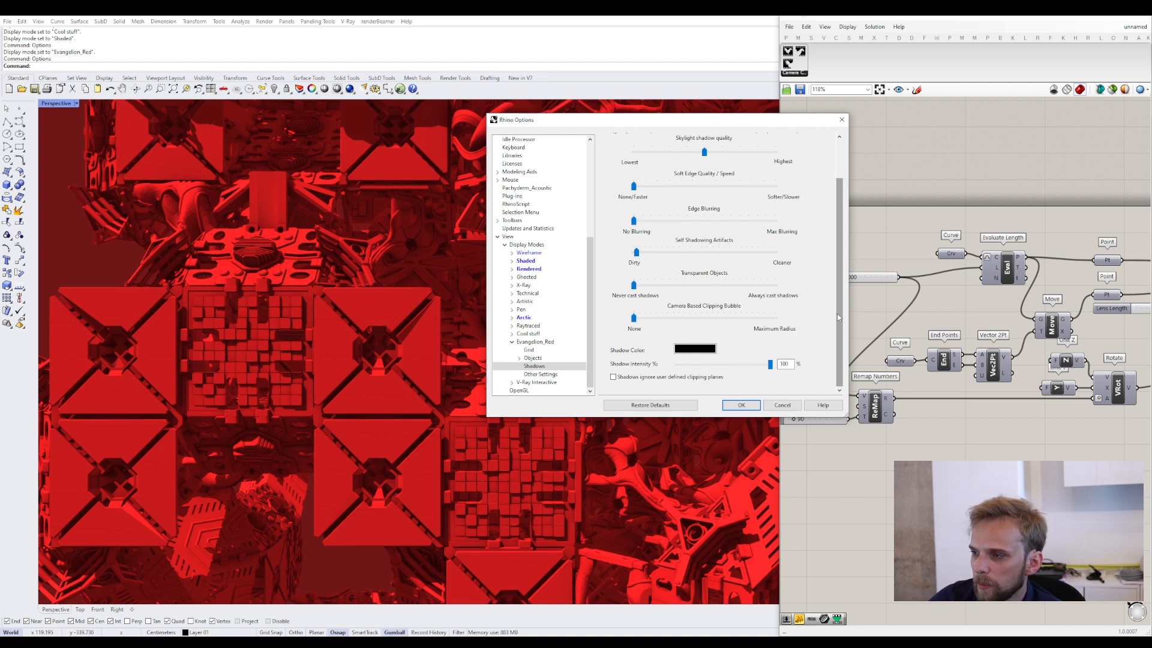
pyautogui.scroll(2, 836, 313)
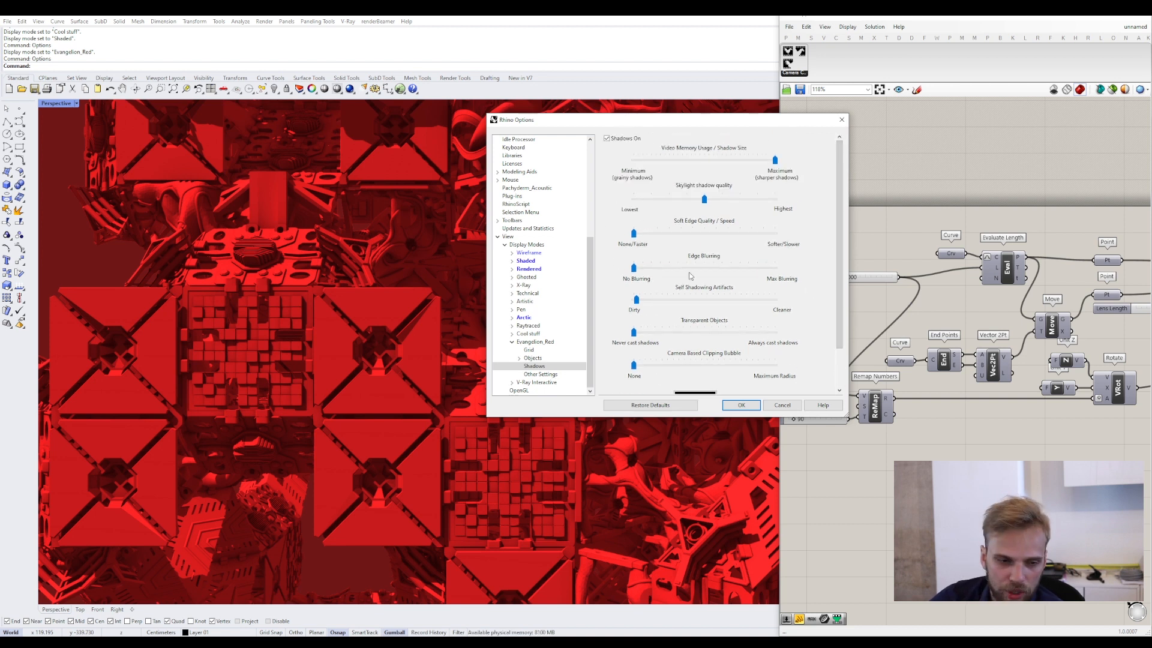
# - Check the other settings of Evangelion_Red, then try several output image gamma values and set it to 0.7
pyautogui.click(548, 374)
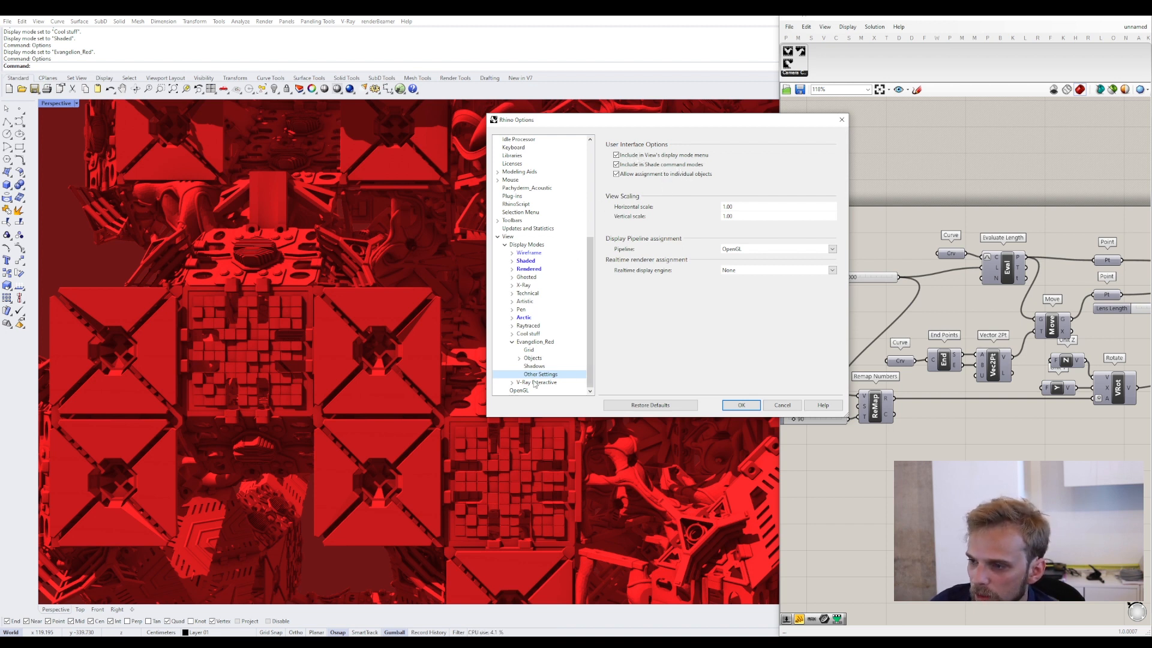
pyautogui.click(531, 342)
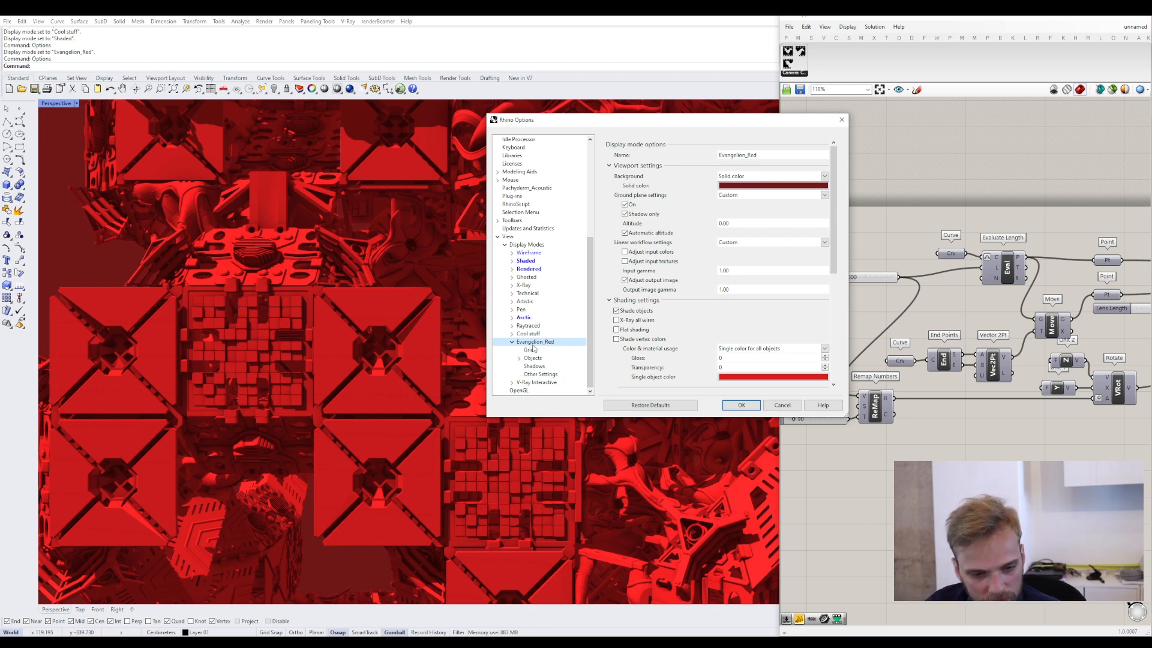
pyautogui.doubleClick(732, 291)
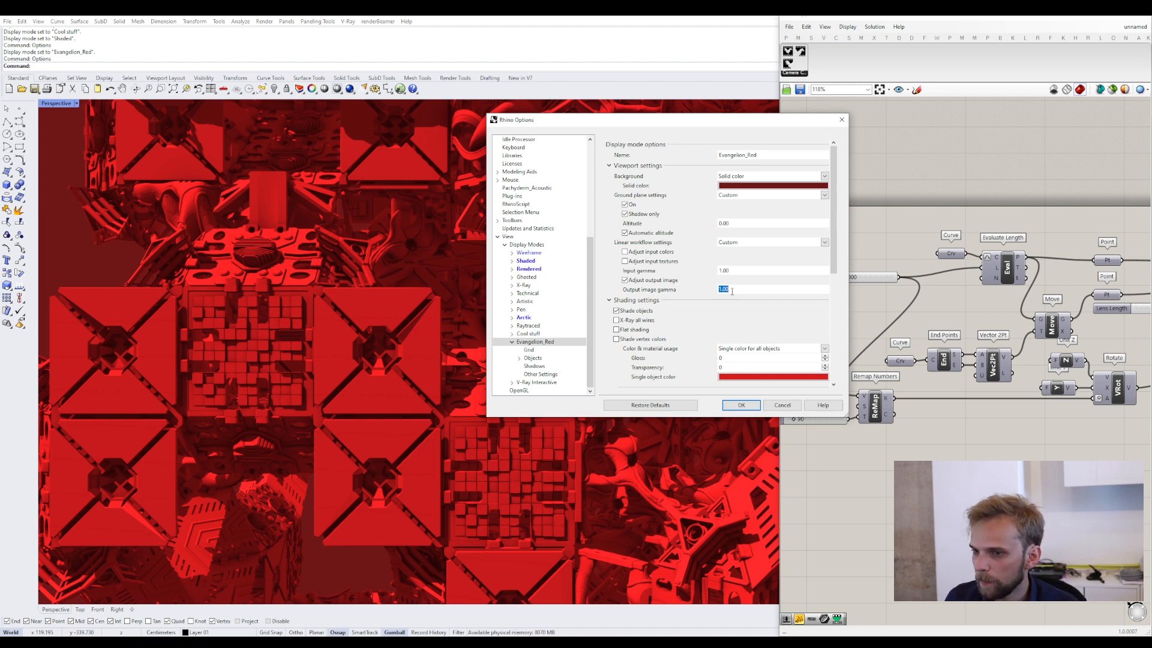
pyautogui.write('2')
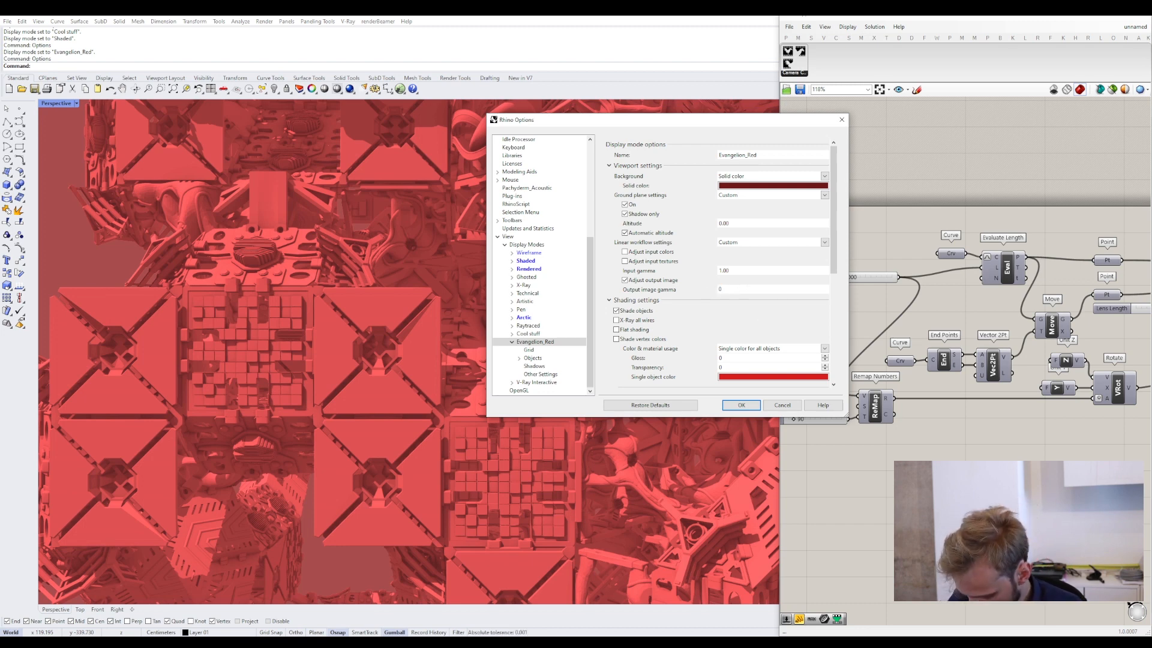
pyautogui.write('.5')
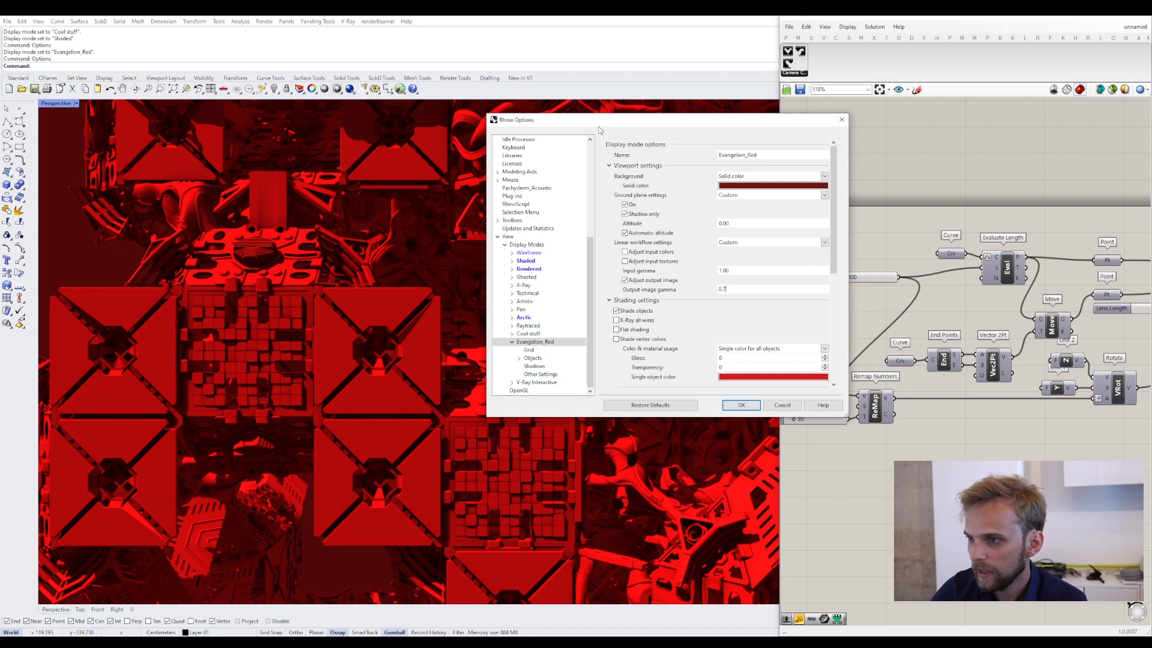
# - Apply the Evangelion_Red display mode options and preview the camera path by raising the Length slider to 0.331
pyautogui.moveTo(598, 129); pyautogui.dragTo(681, 108)
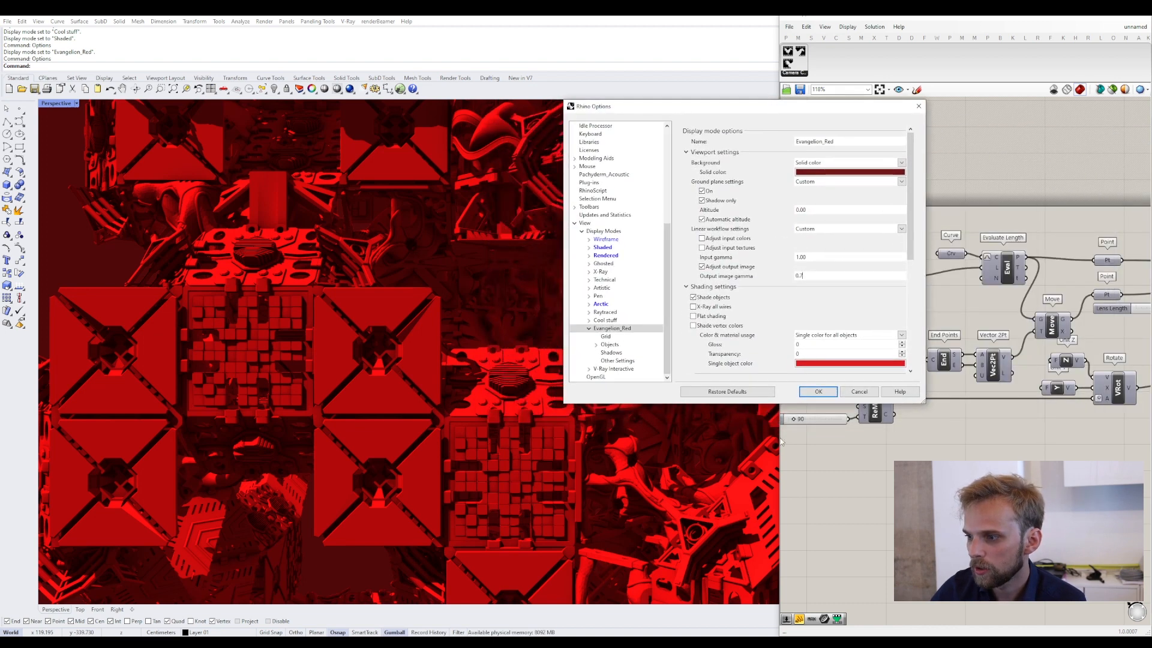
pyautogui.click(821, 393)
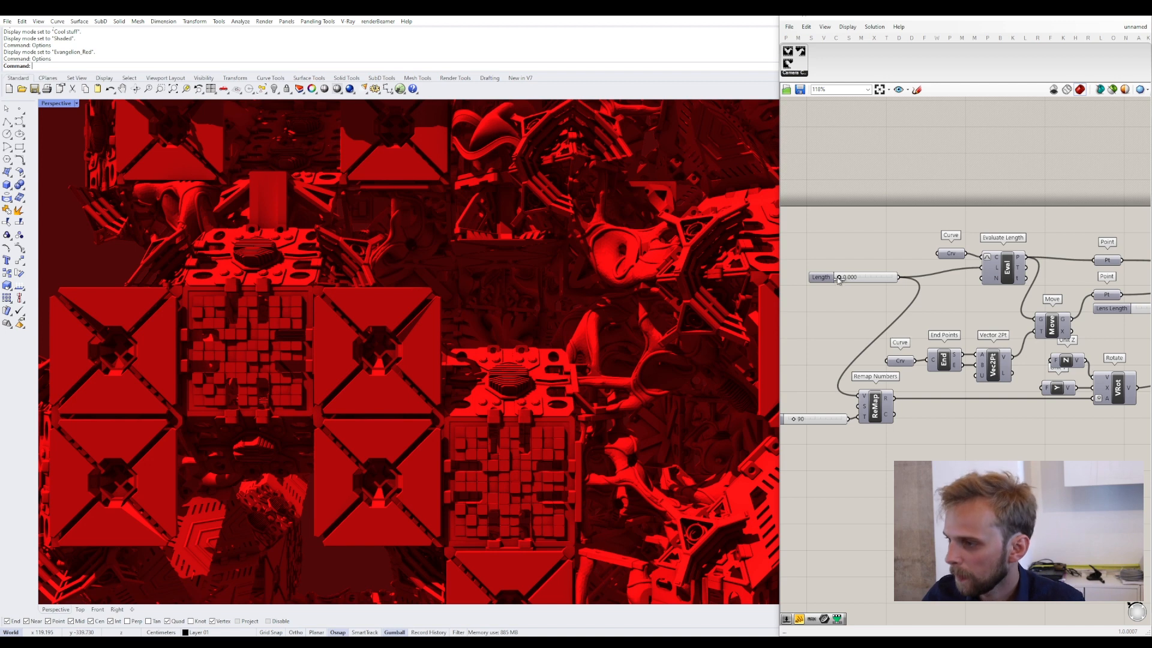
pyautogui.moveTo(838, 280); pyautogui.dragTo(859, 277)
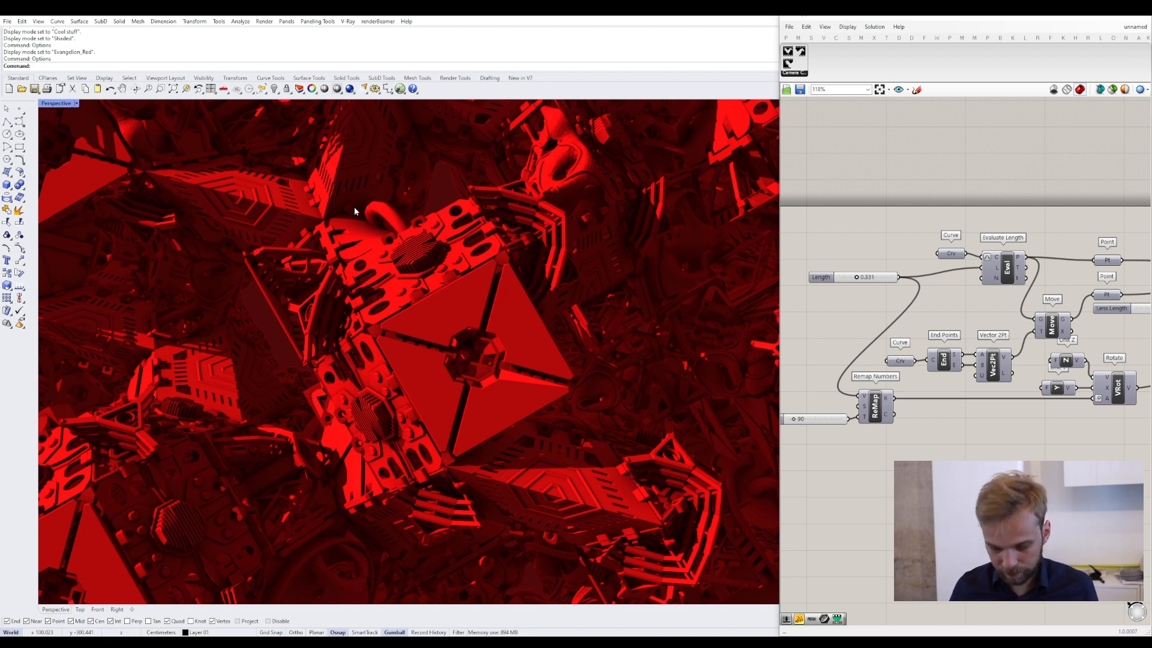
# - Enable manual control for the Sun and set its azimuth to about 107° and its altitude to about 36°
pyautogui.write('Sun')
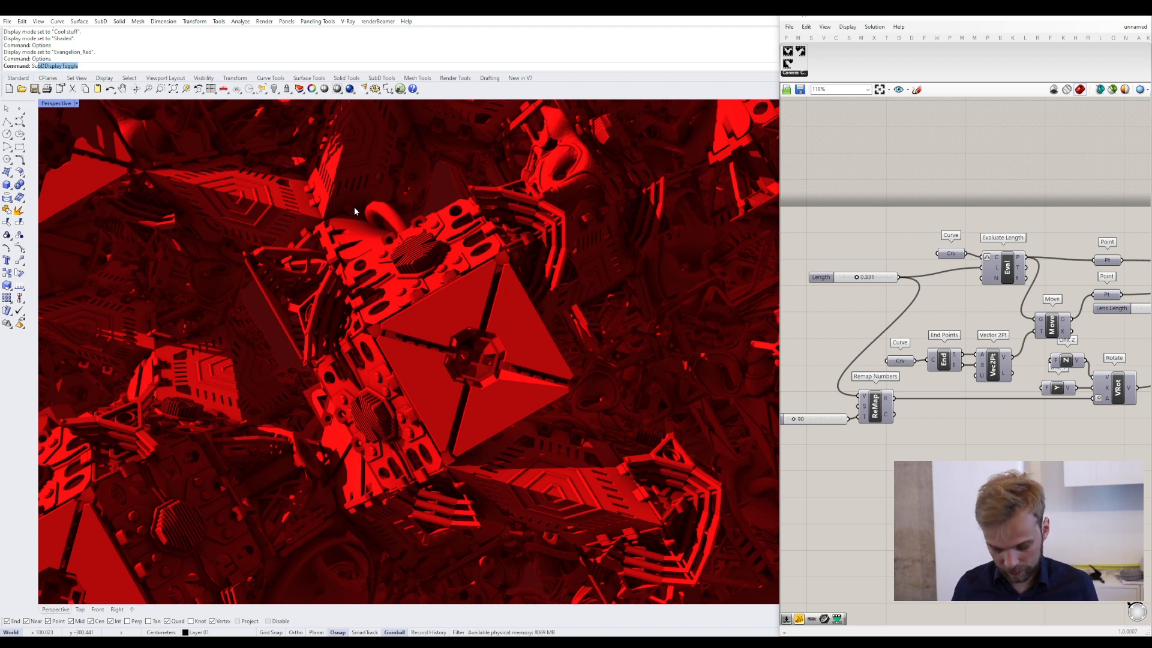
pyautogui.press('Return')
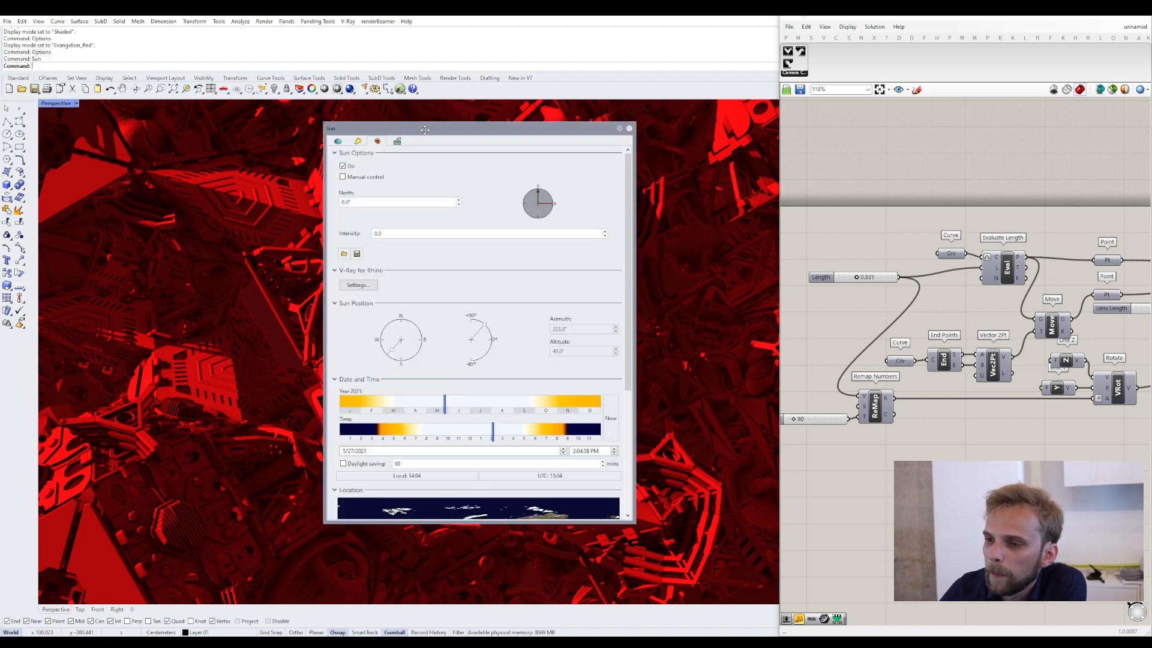
pyautogui.moveTo(425, 130); pyautogui.dragTo(783, 149)
pyautogui.click(698, 197)
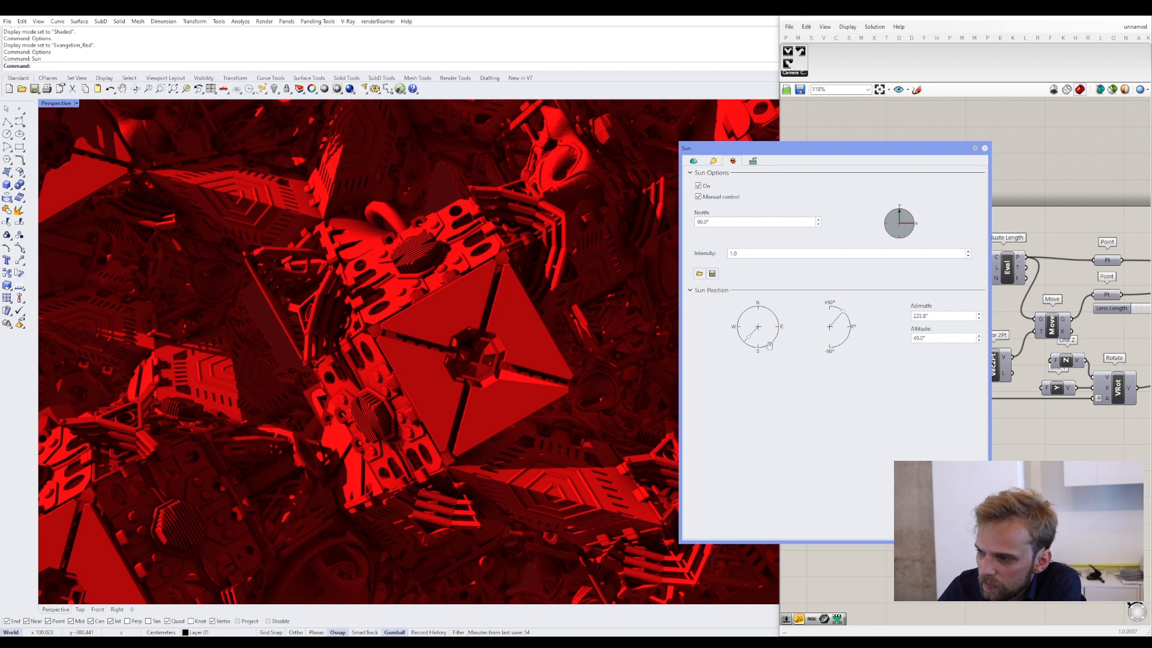
pyautogui.moveTo(843, 312); pyautogui.dragTo(847, 318)
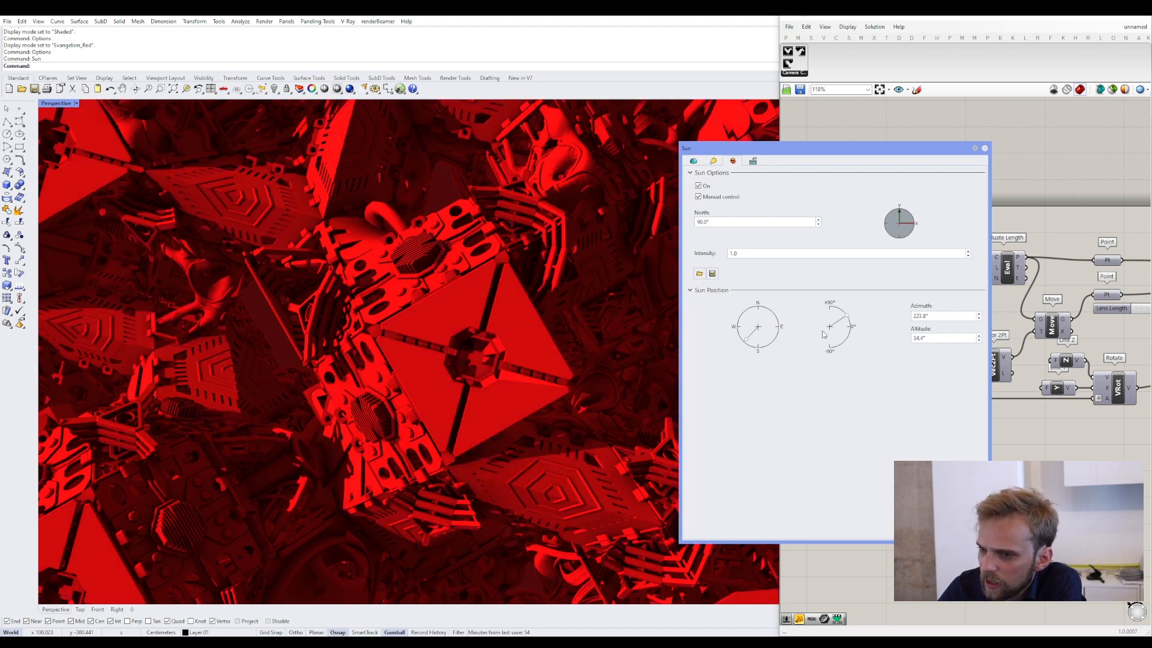
pyautogui.moveTo(760, 331)
pyautogui.mouseDown()
pyautogui.moveTo(749, 321)
pyautogui.moveTo(774, 322)
pyautogui.moveTo(778, 336)
pyautogui.mouseUp()
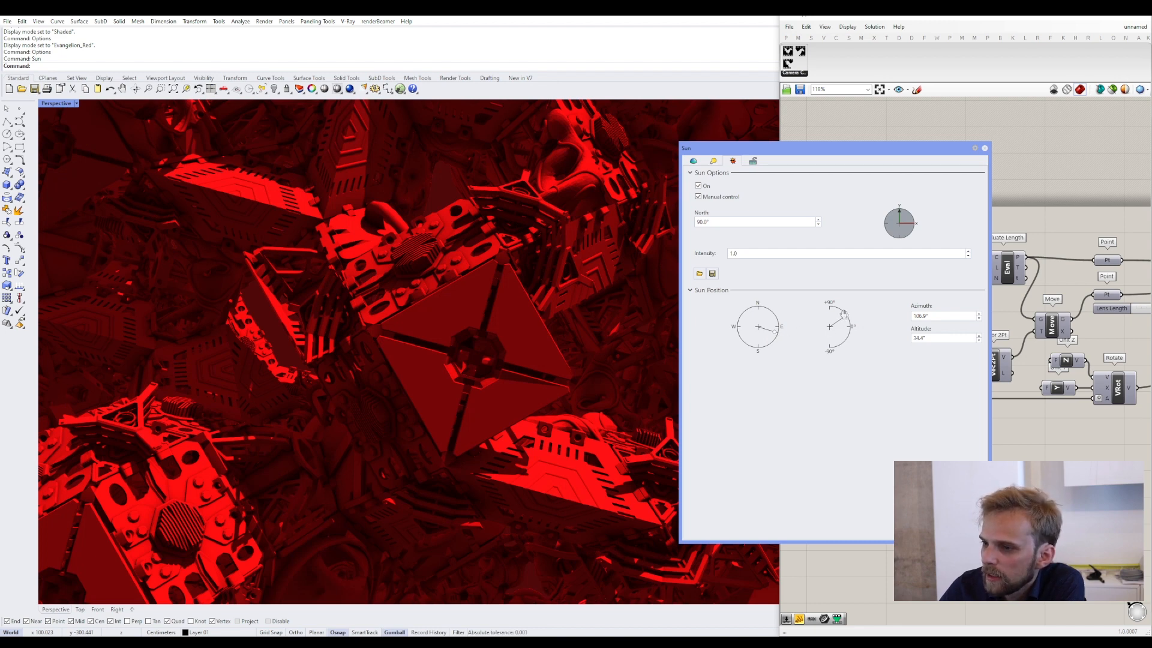
pyautogui.moveTo(844, 313)
pyautogui.mouseDown()
pyautogui.moveTo(834, 308)
pyautogui.moveTo(846, 315)
pyautogui.mouseUp()
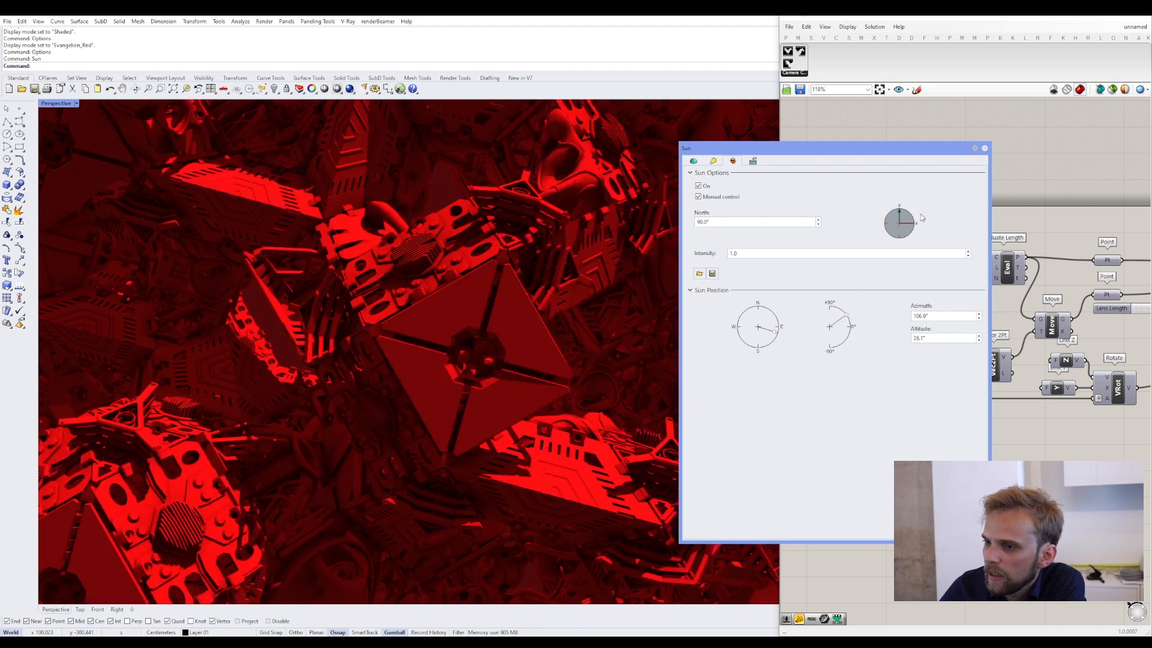
pyautogui.click(985, 150)
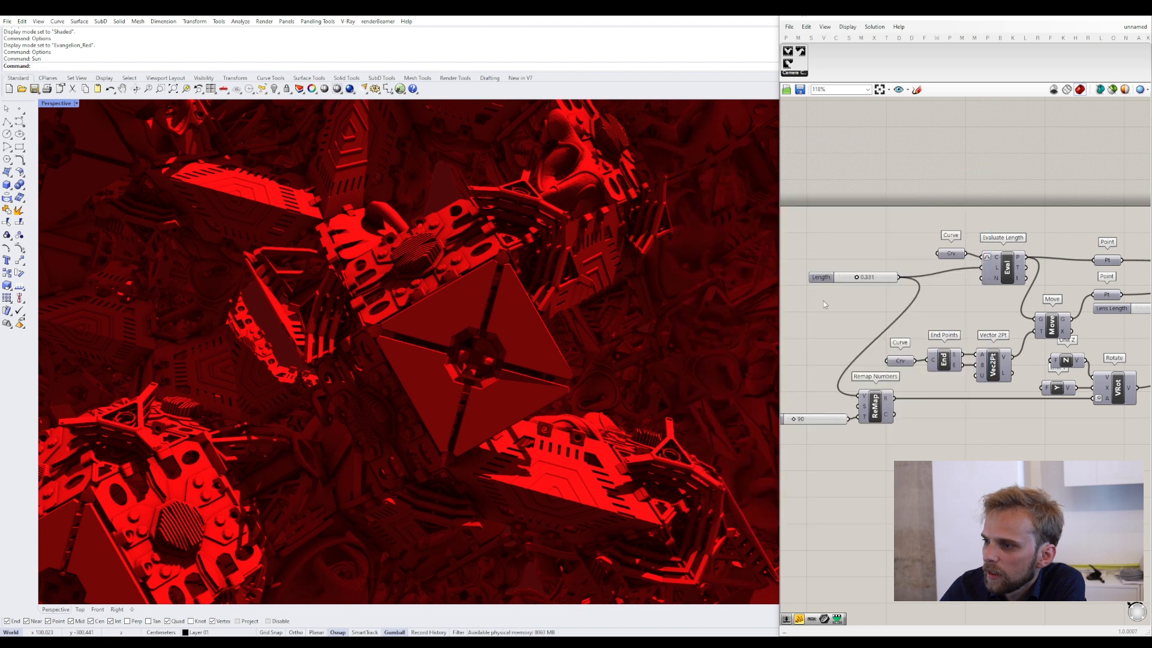
# - Reset the Length slider to 0.000 and change the solid background color of the Perspective viewport to a darker red
pyautogui.moveTo(855, 280); pyautogui.dragTo(832, 280)
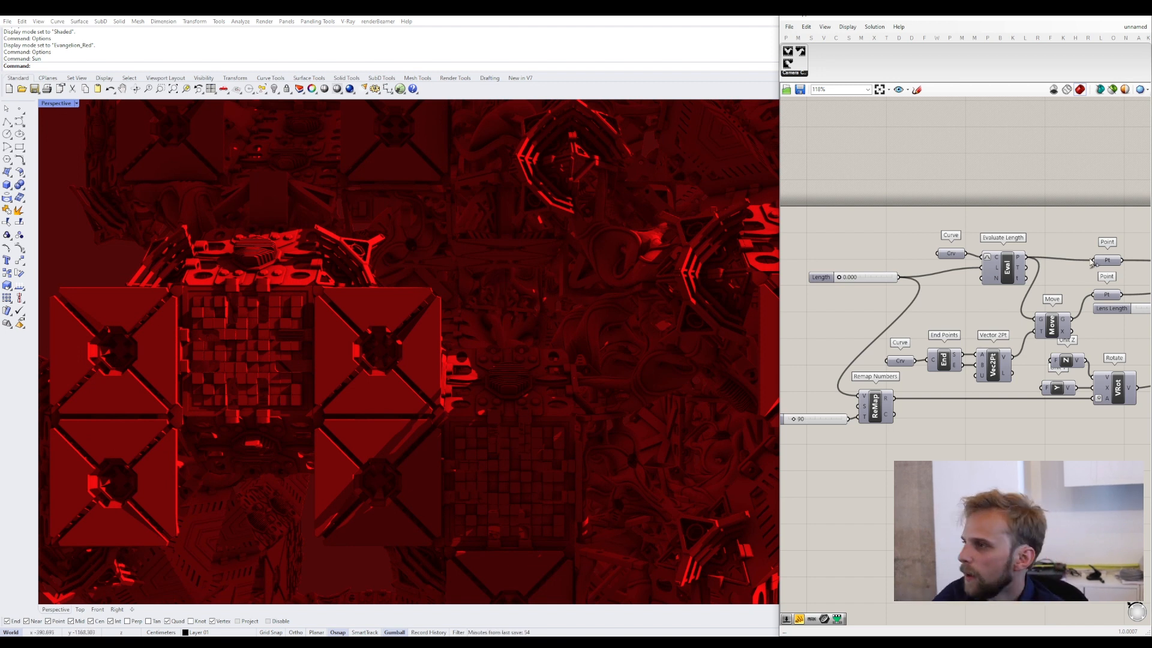
pyautogui.click(1090, 11)
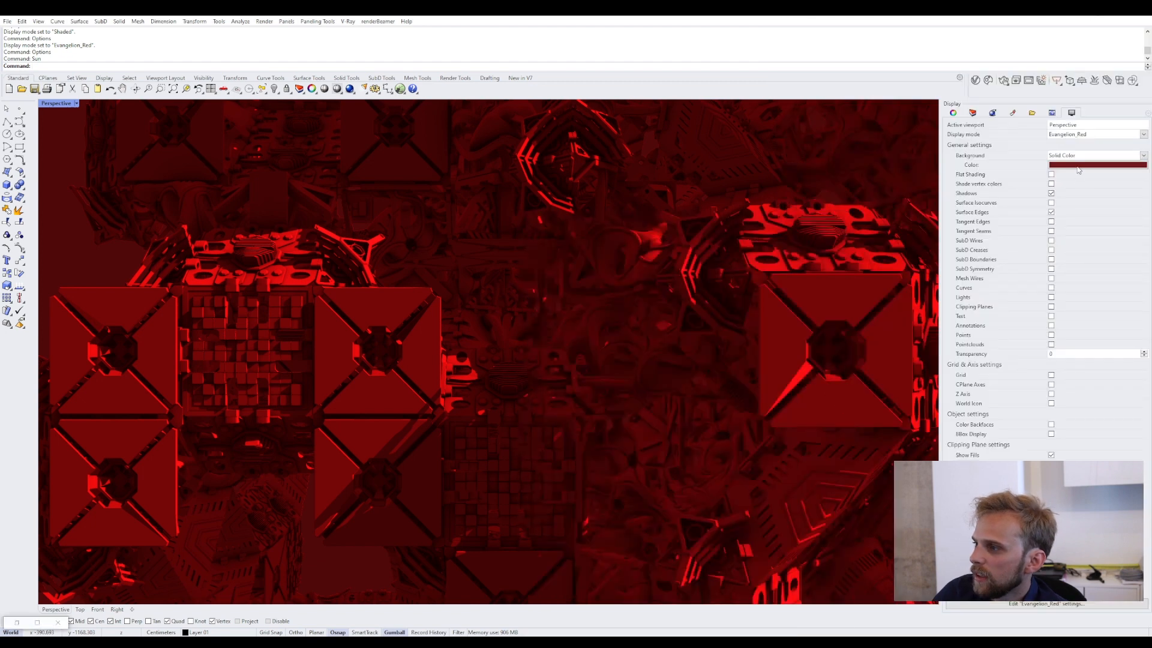
pyautogui.click(1078, 165)
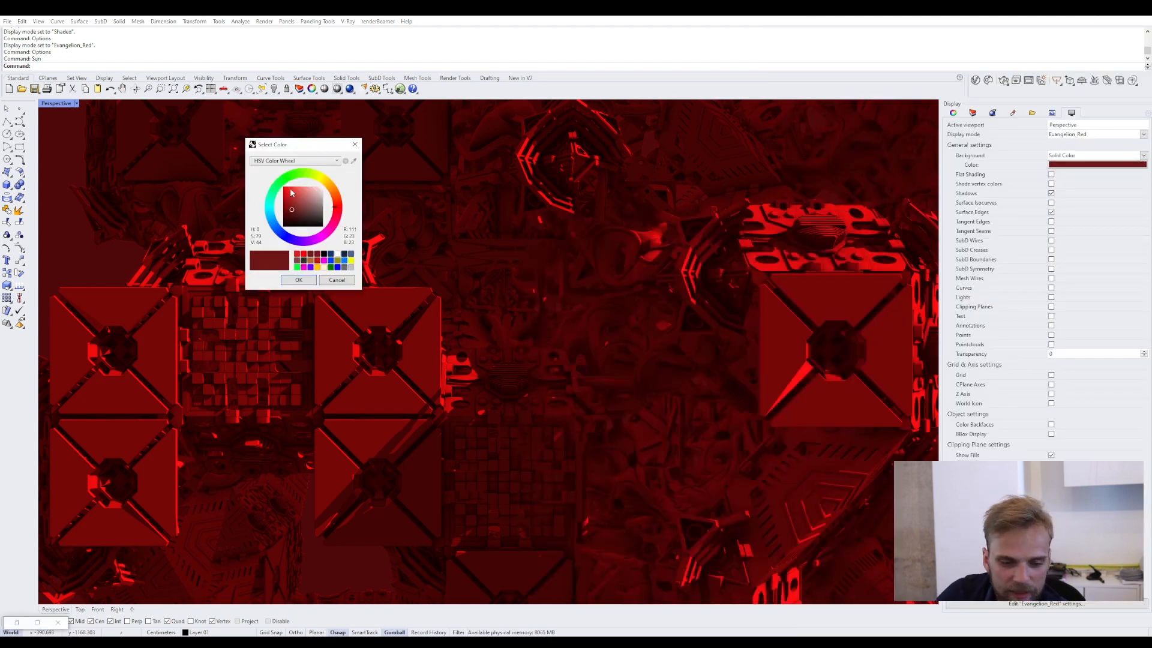
pyautogui.click(289, 217)
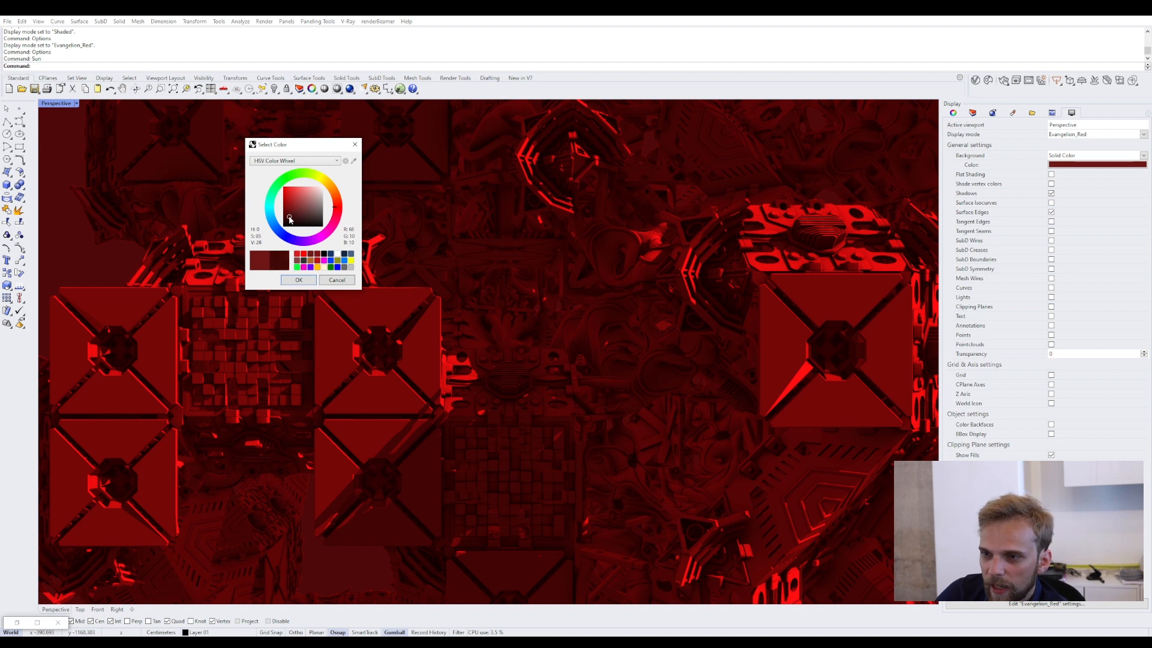
pyautogui.click(291, 278)
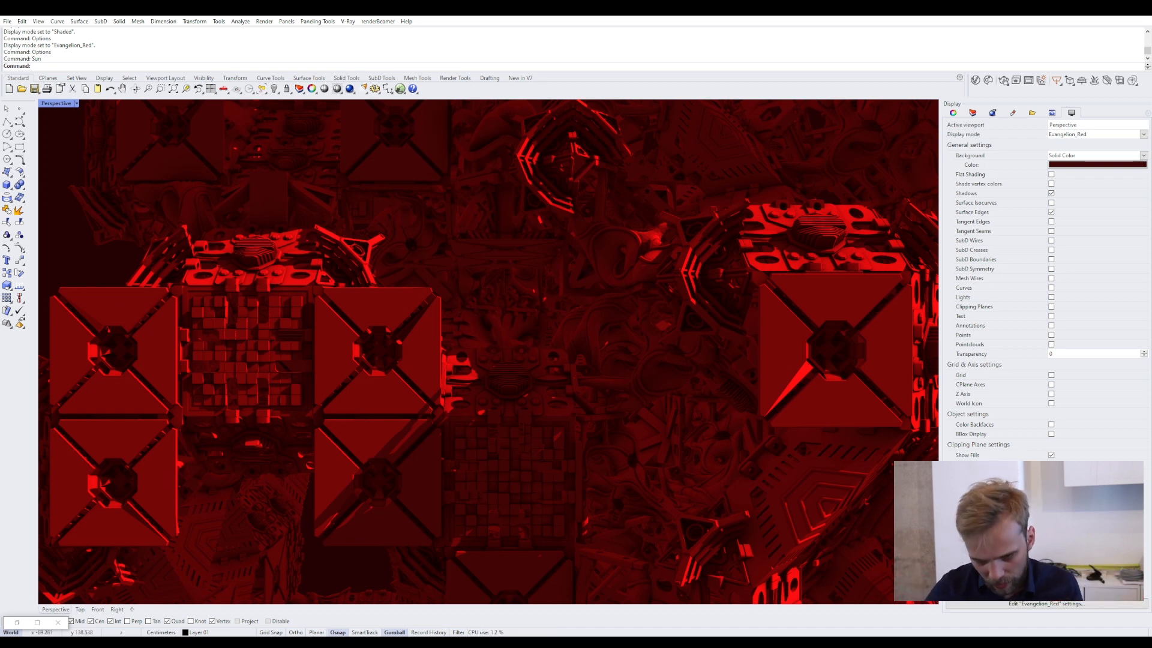
pyautogui.click(16, 623)
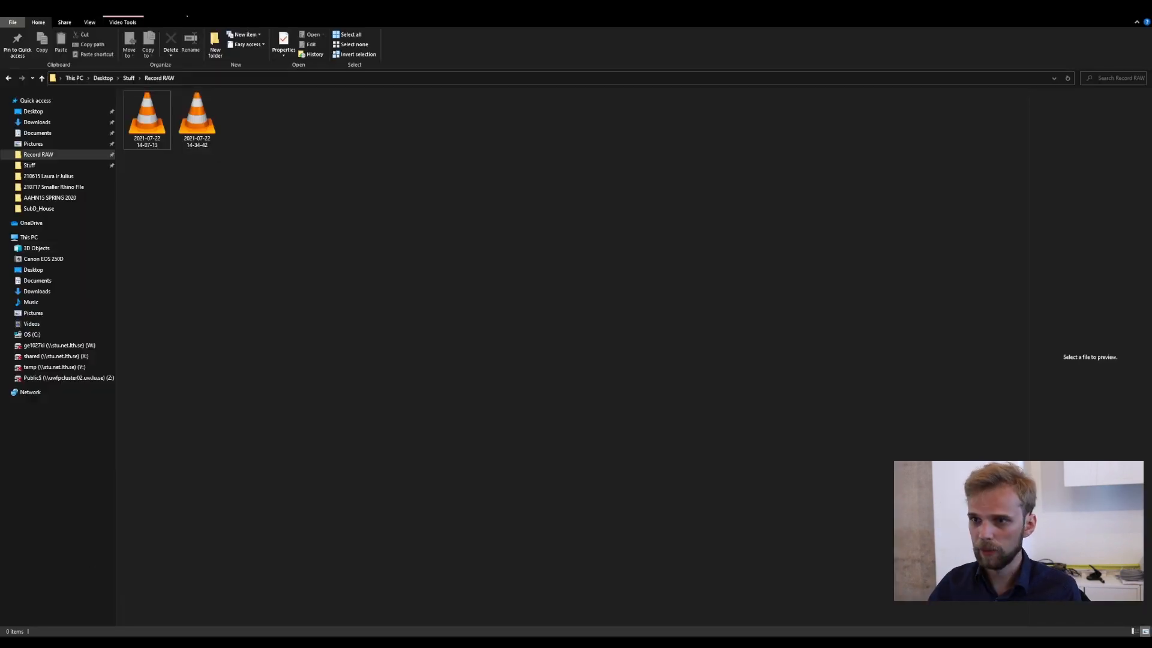
# - Switch to File Explorer, create a folder named anim1 on the Desktop and open it
pyautogui.click(42, 112)
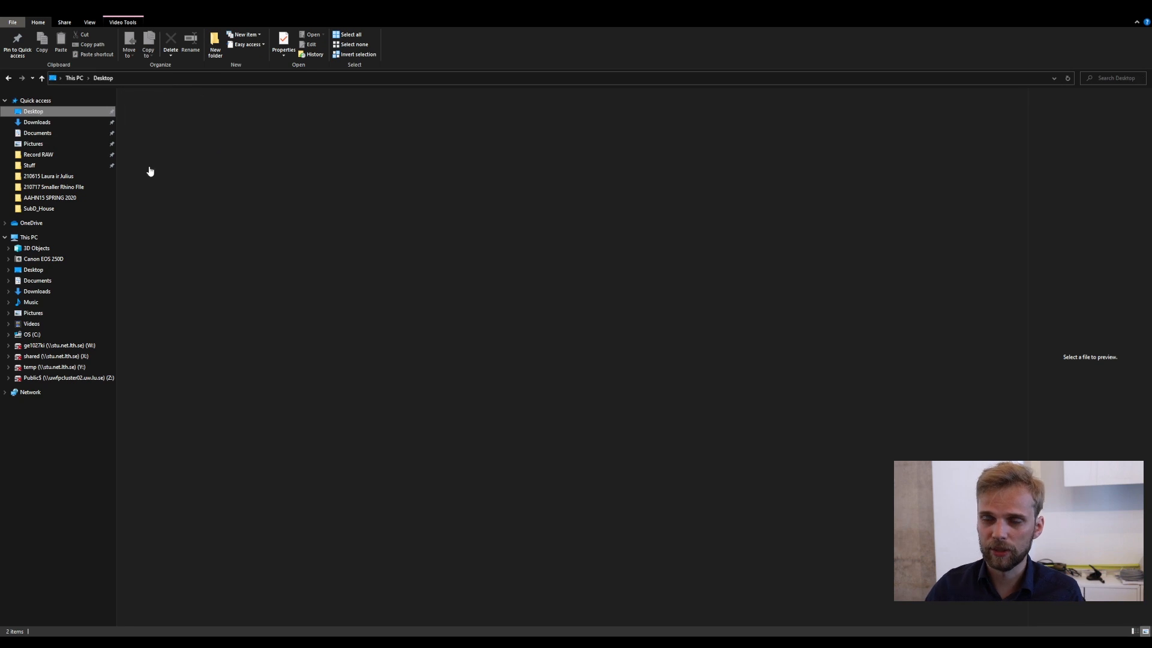
pyautogui.rightClick(286, 289)
pyautogui.moveTo(235, 384)
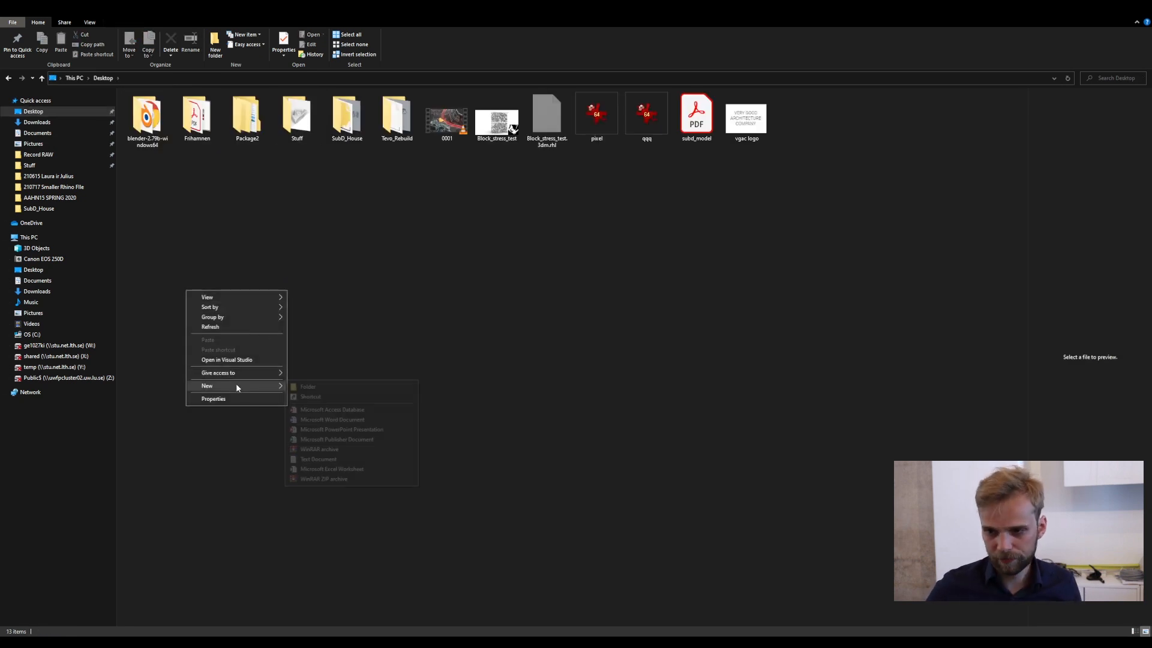
pyautogui.click(311, 387)
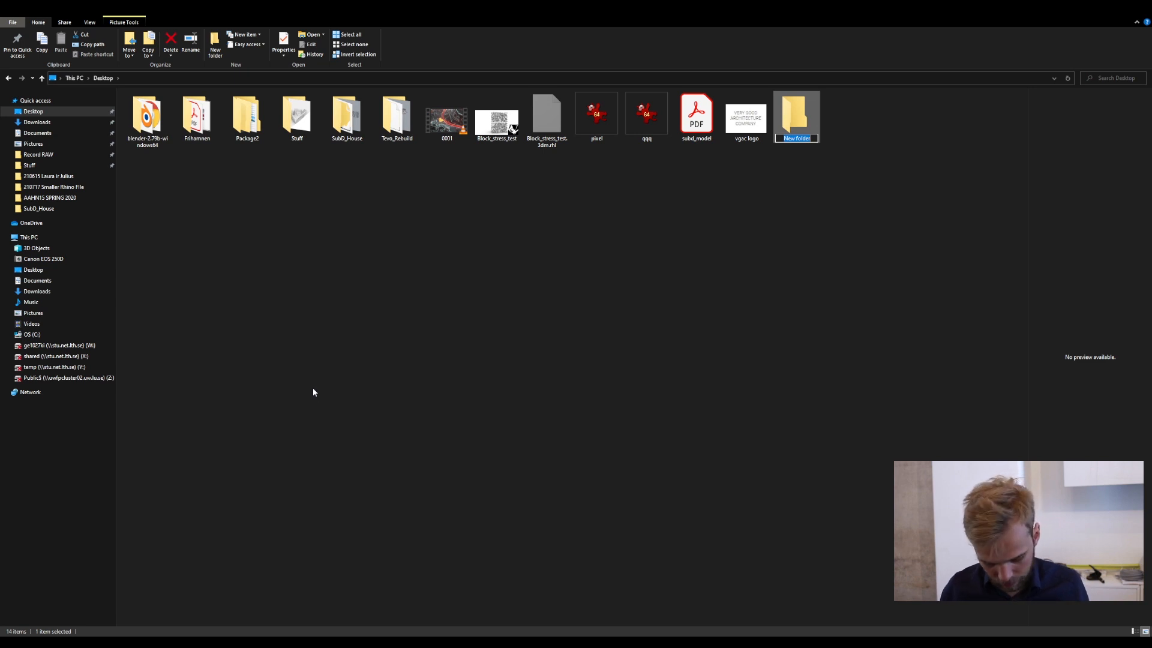
pyautogui.write('anim1')
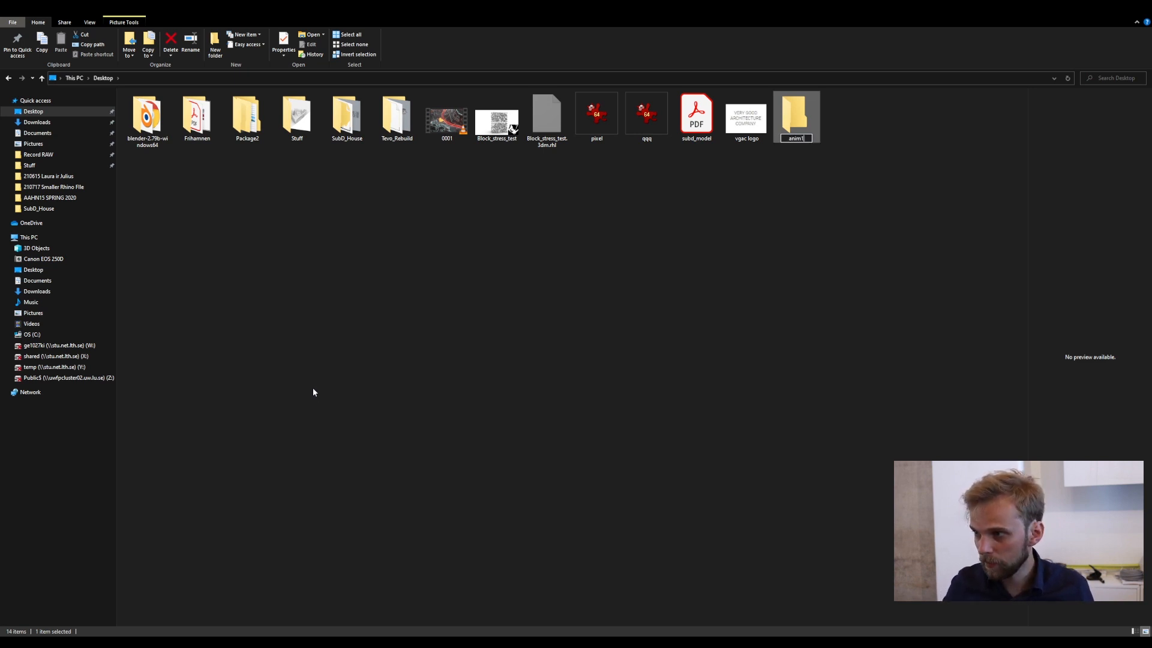
pyautogui.press('Return')
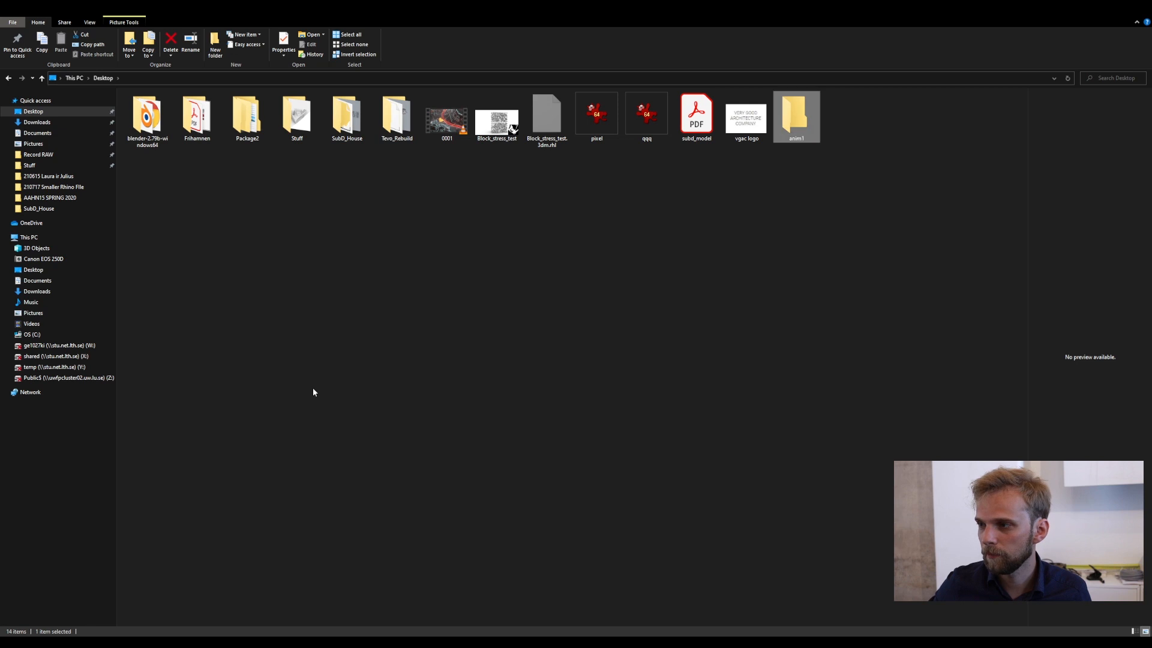
pyautogui.press('Return')
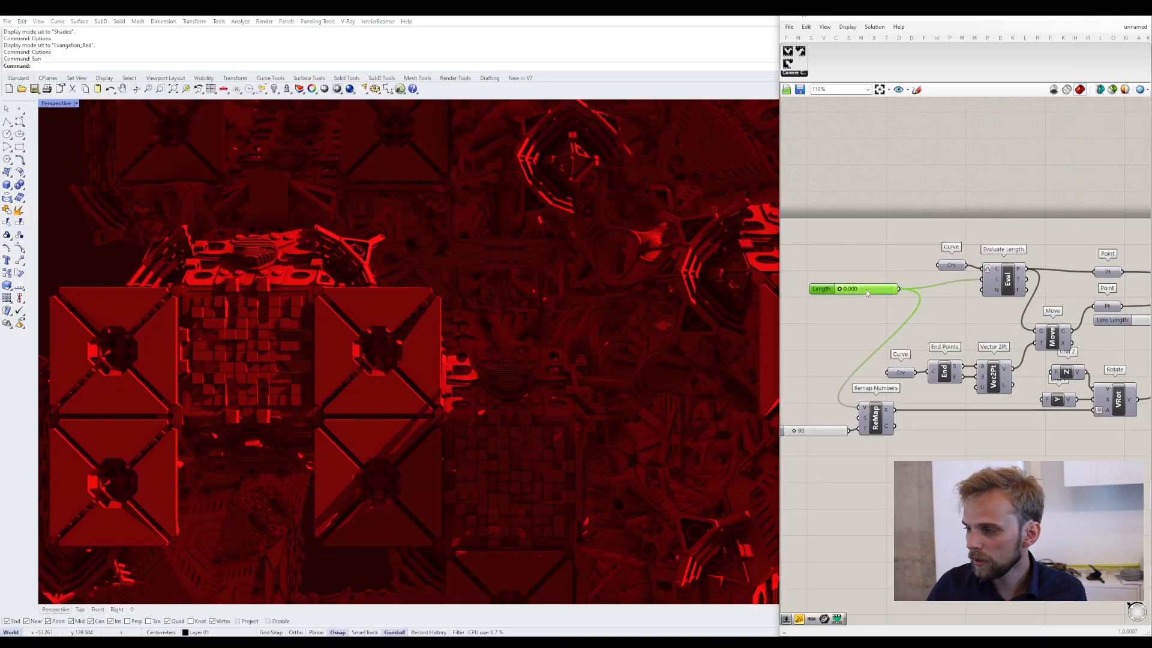
# - Open the animation controls of the Length slider in Grasshopper and set the frame count to 450
pyautogui.moveTo(865, 289); pyautogui.dragTo(864, 284)
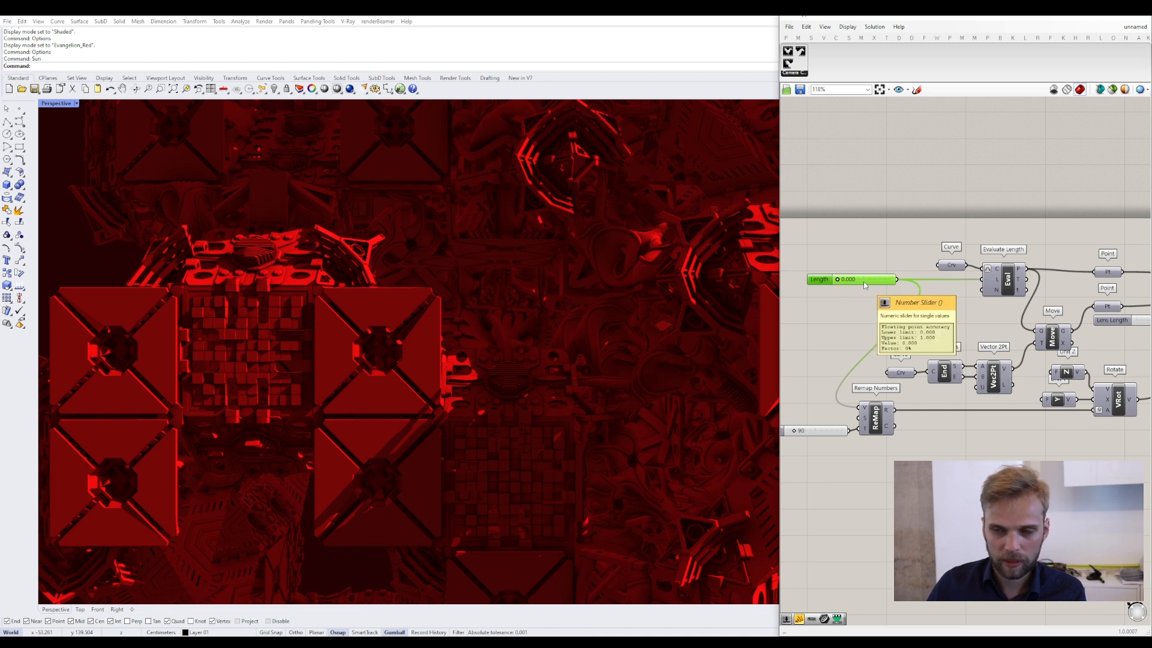
pyautogui.rightClick(864, 284)
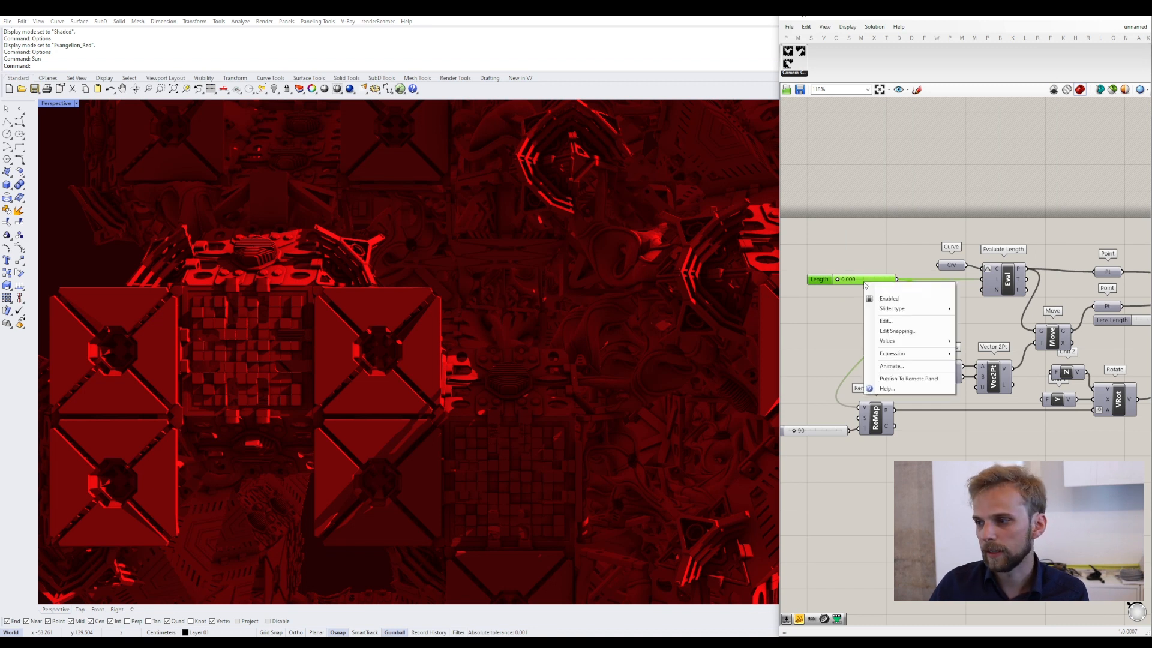
pyautogui.click(886, 367)
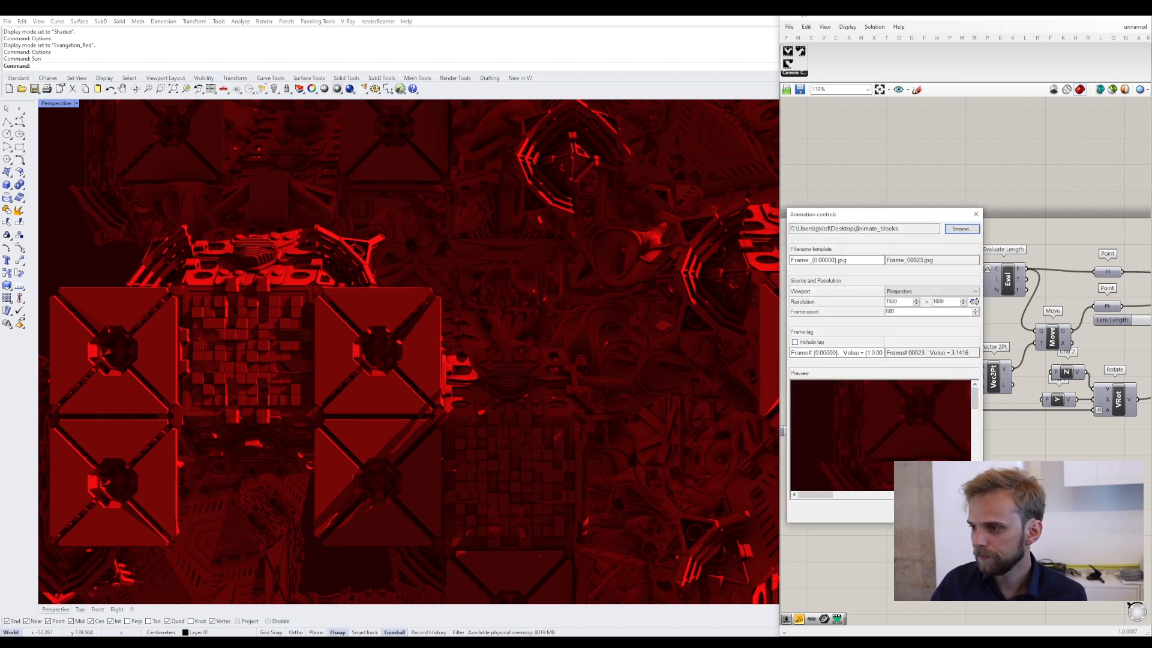
pyautogui.doubleClick(841, 260)
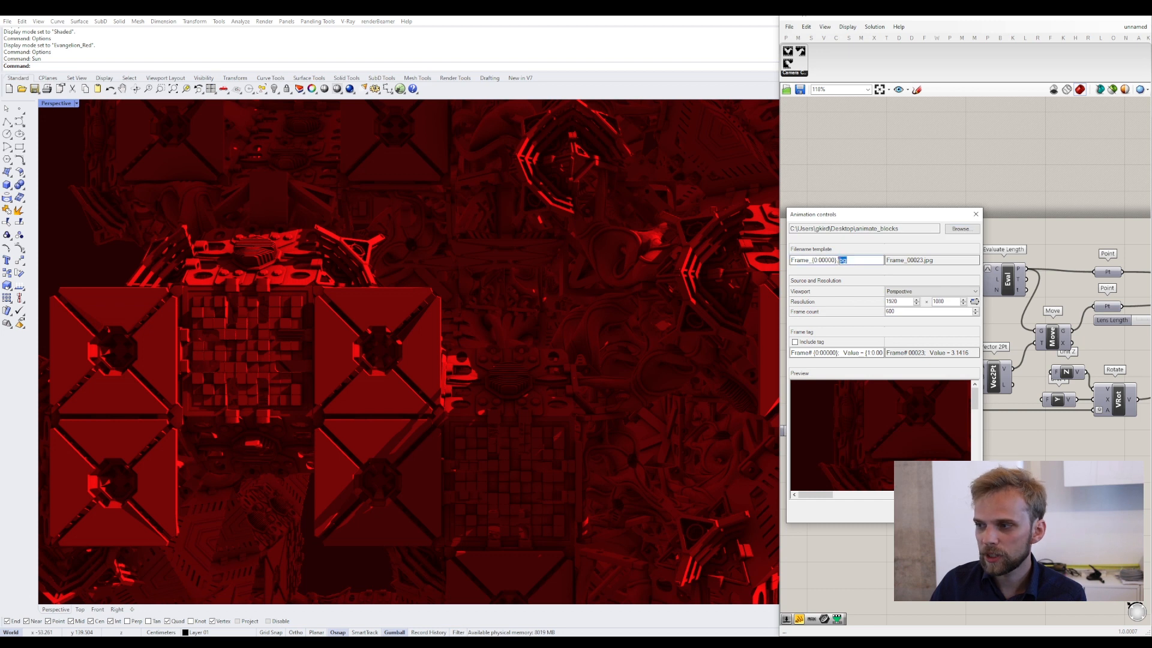
pyautogui.click(851, 261)
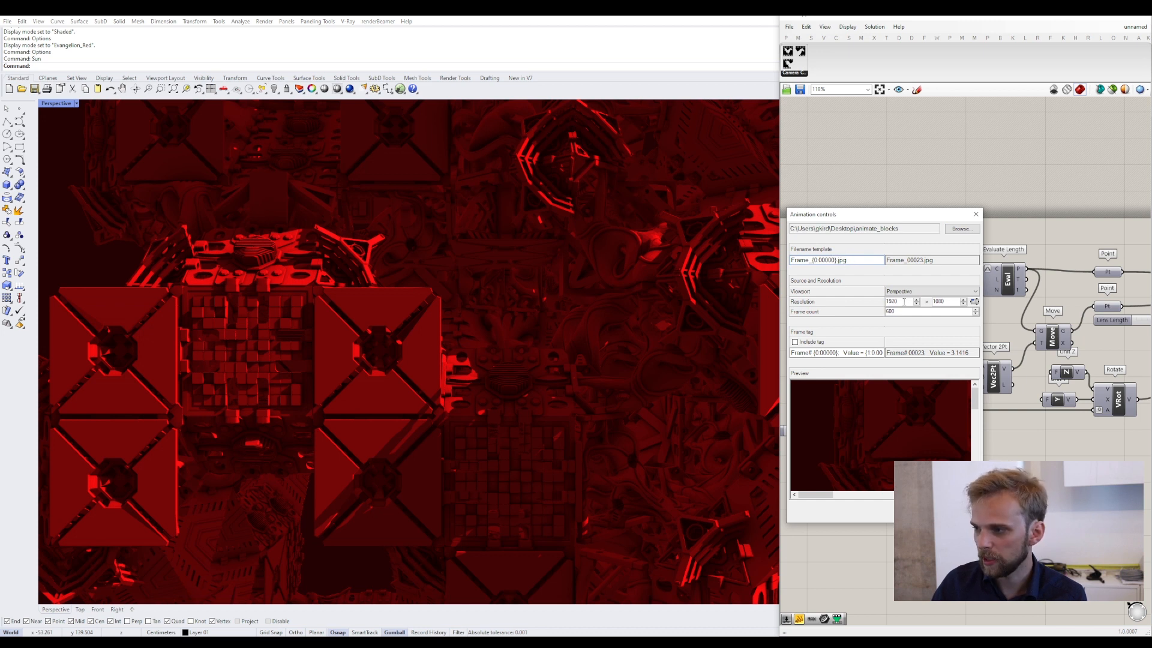
pyautogui.moveTo(900, 302); pyautogui.dragTo(872, 313)
pyautogui.click(948, 302)
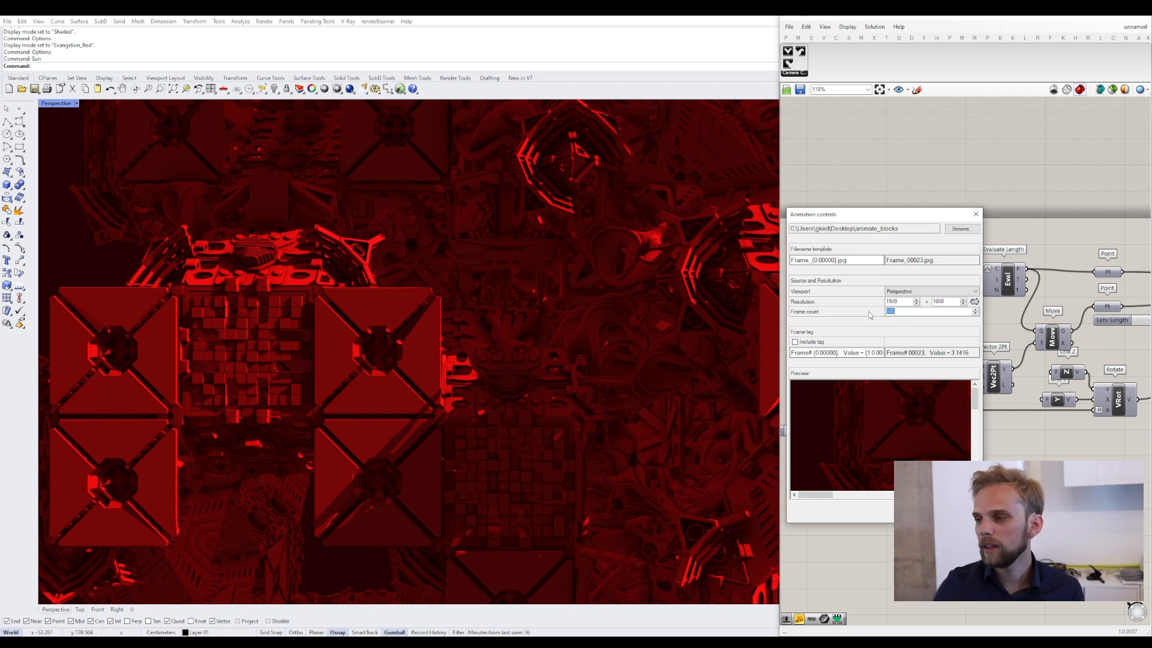
pyautogui.write('45')
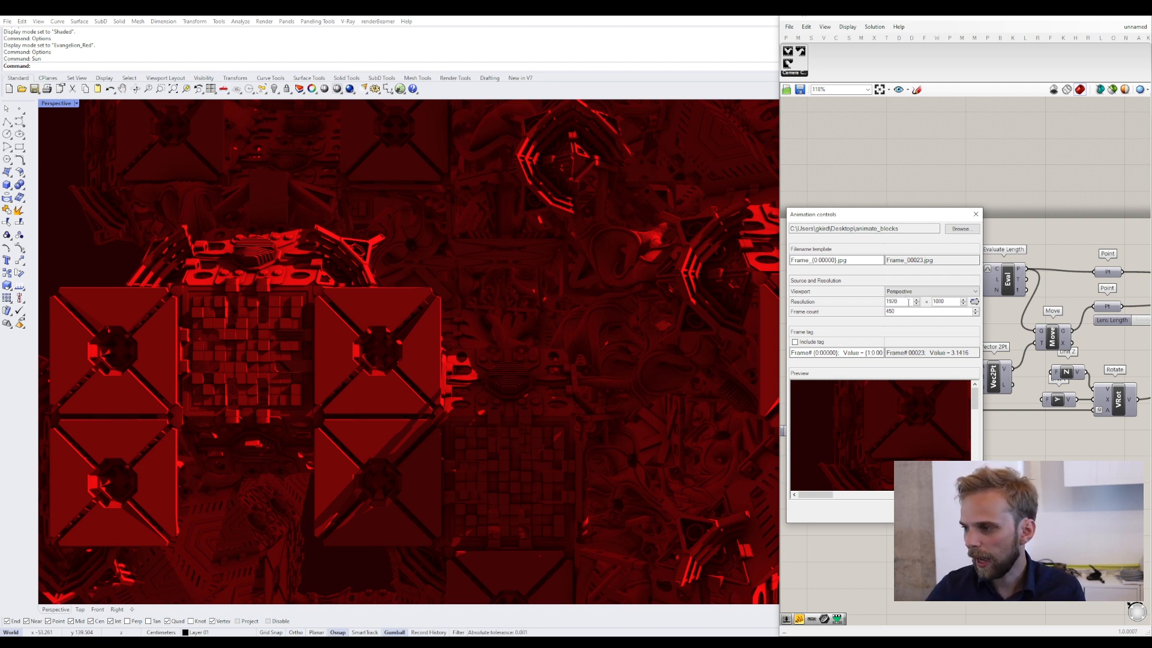
pyautogui.moveTo(949, 302); pyautogui.dragTo(926, 302)
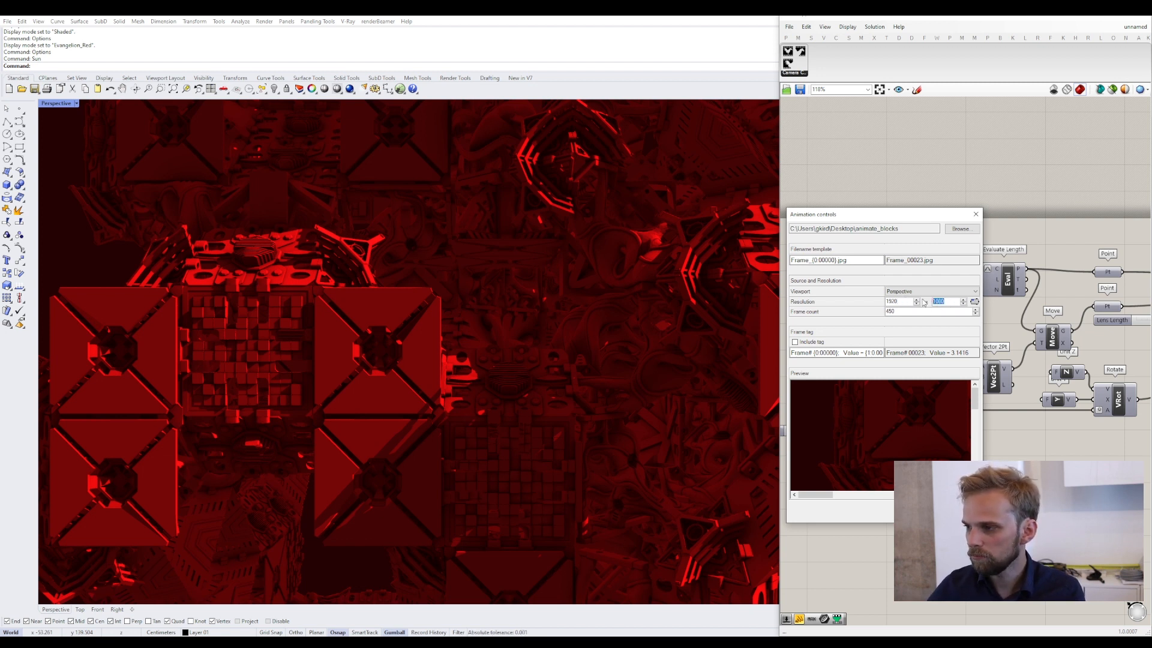
# - Set the animation output folder to anim1 on the Desktop and start generating the frames
pyautogui.click(959, 229)
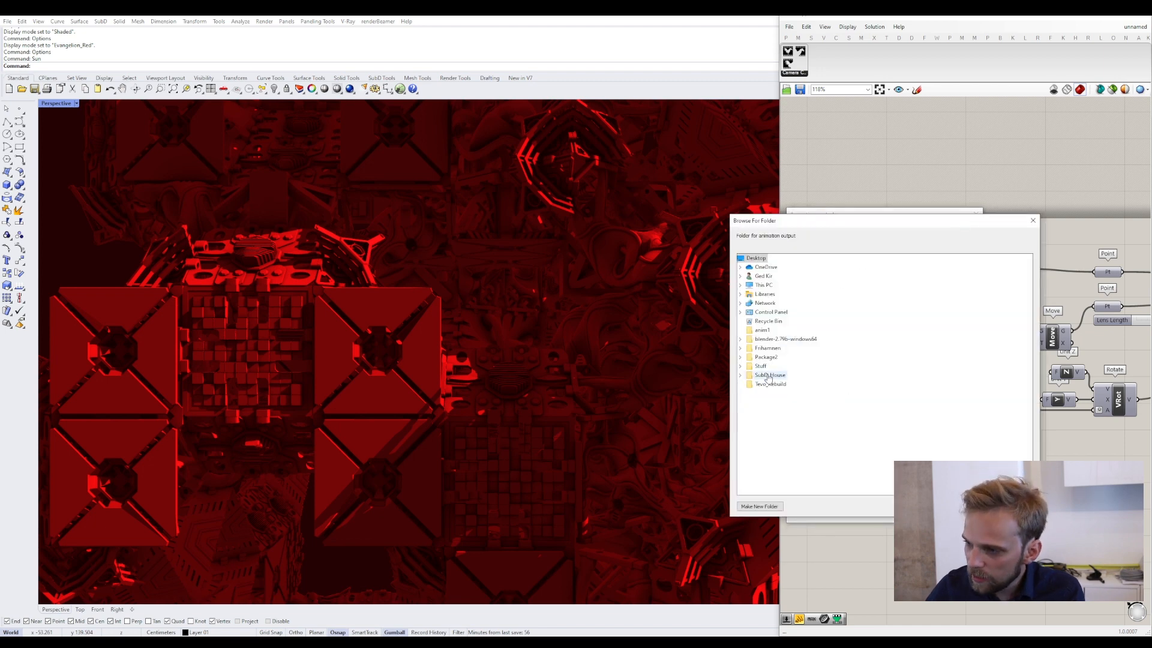
pyautogui.click(761, 331)
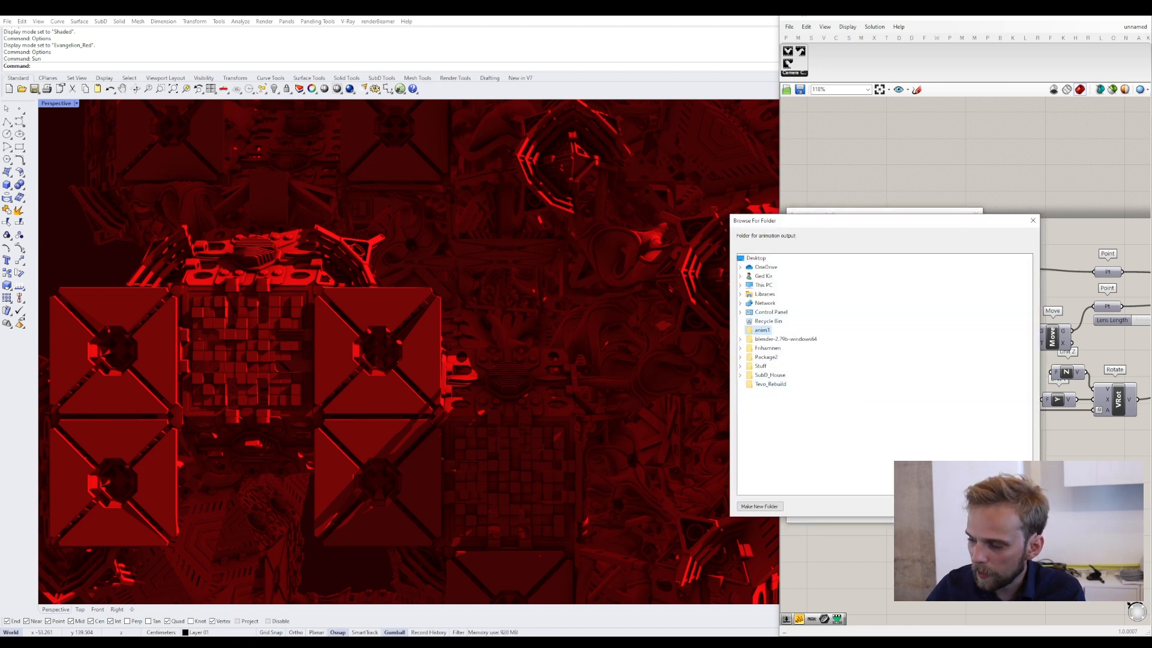
pyautogui.click(960, 506)
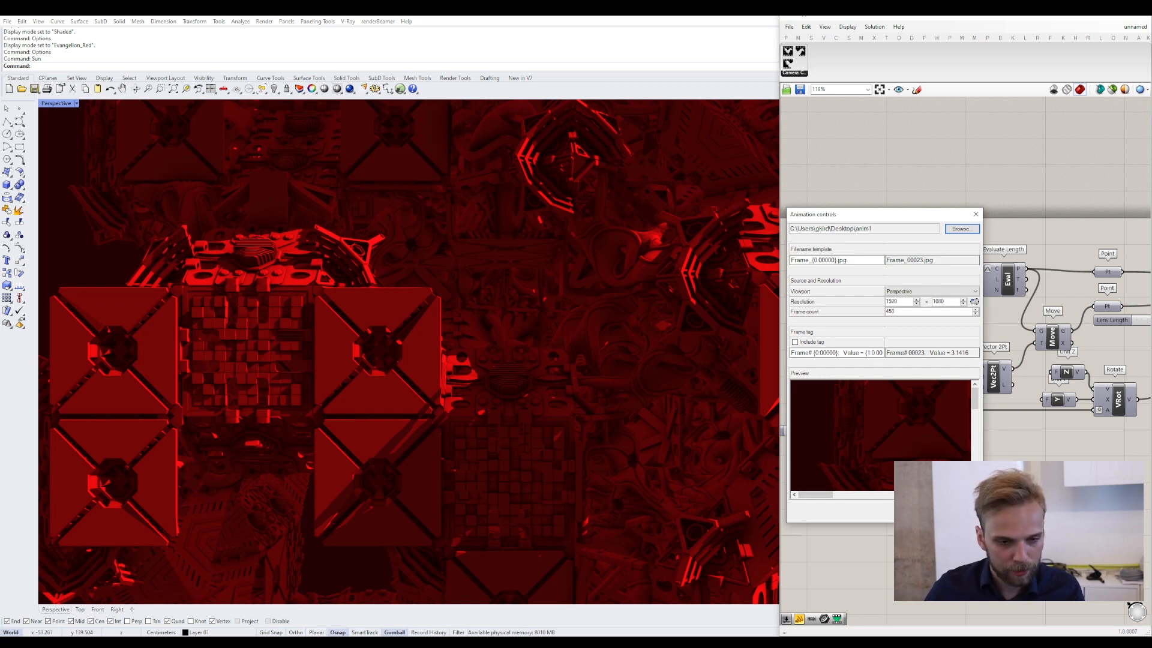
pyautogui.click(924, 512)
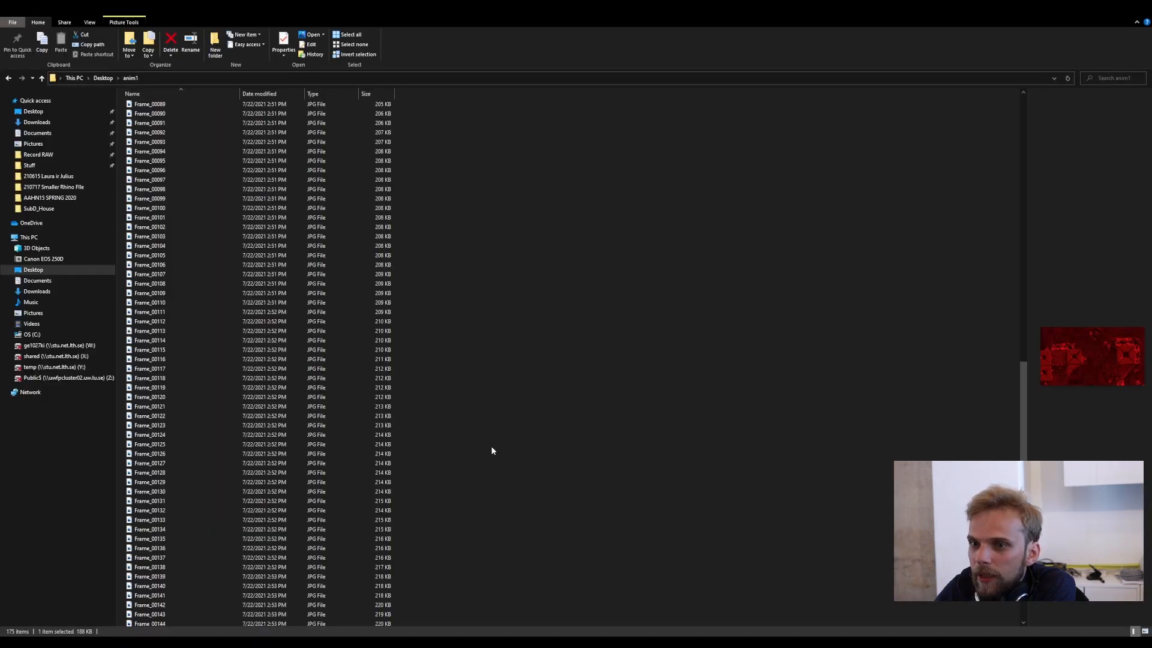
pyautogui.click(855, 285)
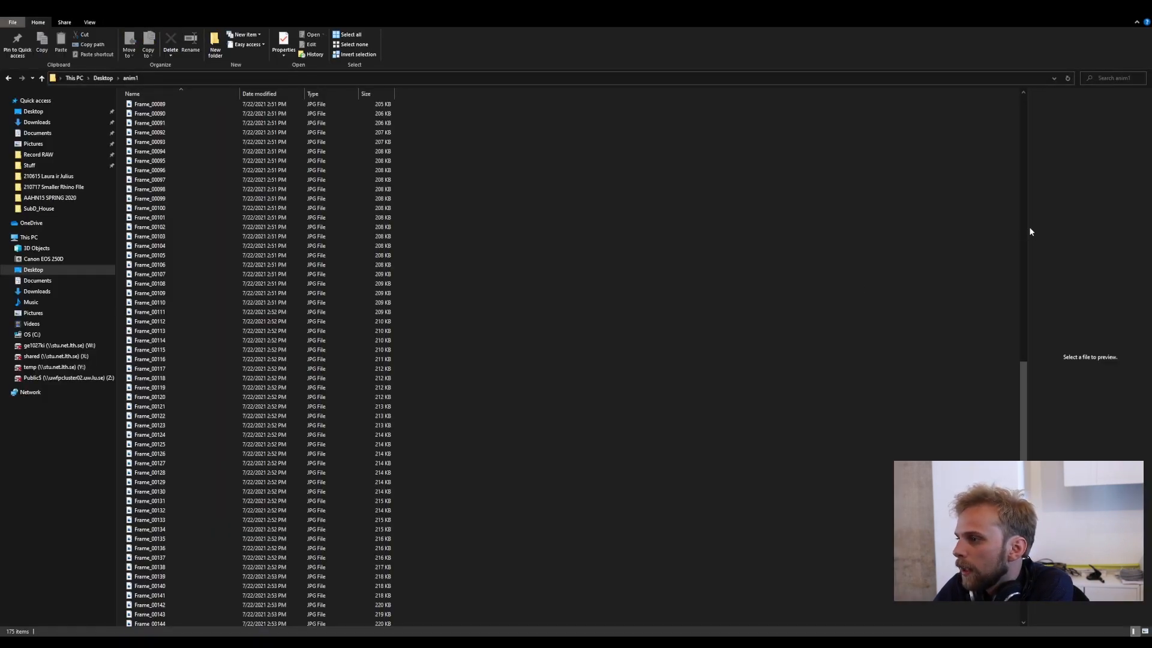
# - Widen the preview pane of the anim1 folder, look through the exported frames and preview Frame_00014
pyautogui.moveTo(1026, 229); pyautogui.dragTo(699, 268)
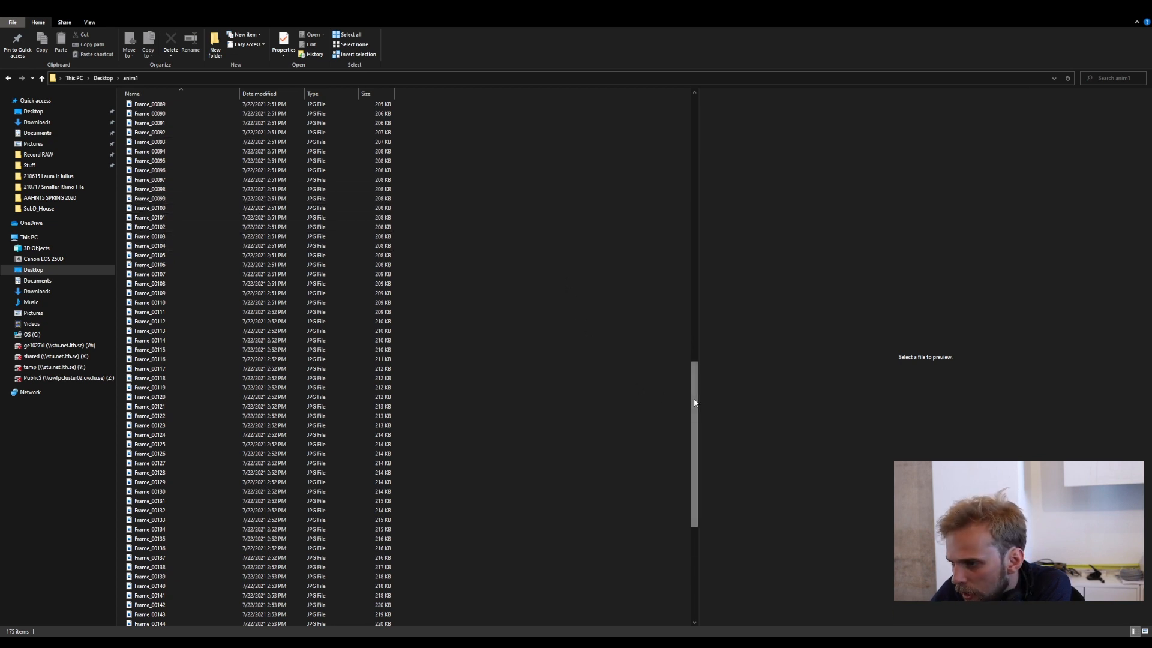
pyautogui.moveTo(695, 403); pyautogui.dragTo(664, 503)
pyautogui.moveTo(663, 548); pyautogui.dragTo(660, 544)
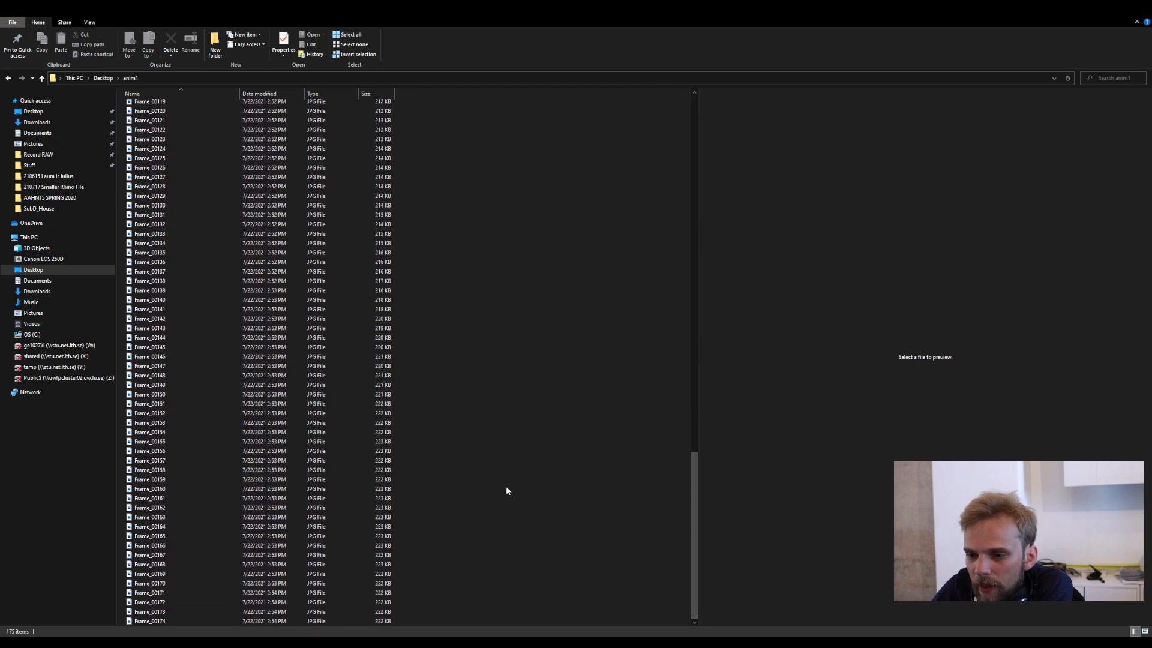
pyautogui.scroll(20, 452, 496)
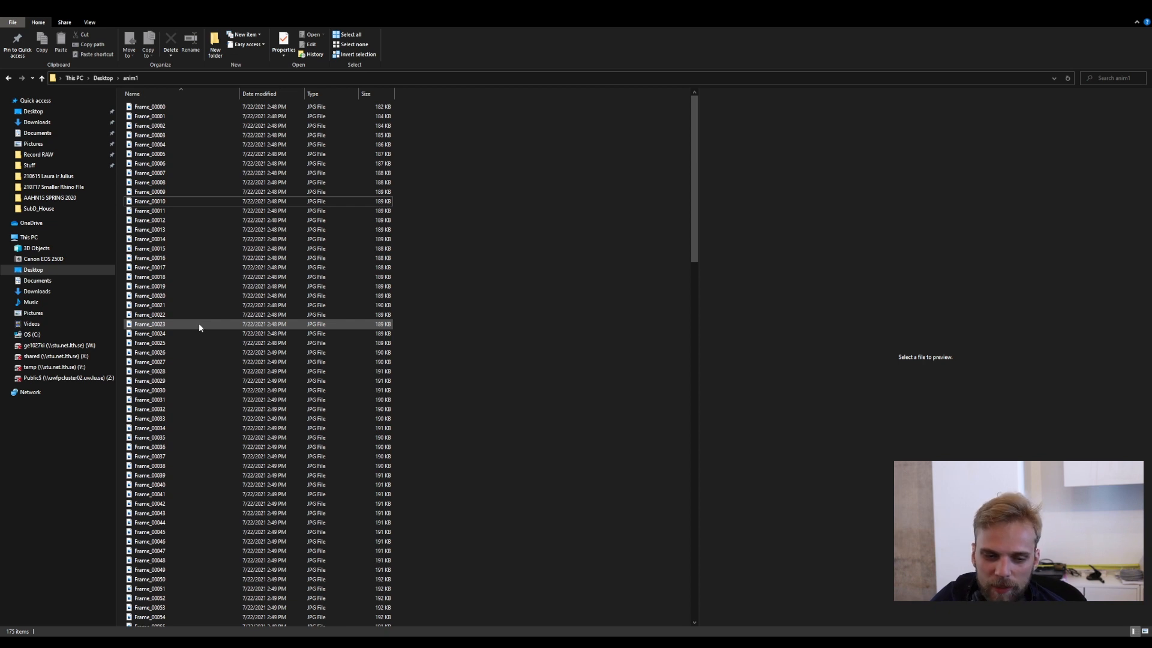
pyautogui.click(157, 172)
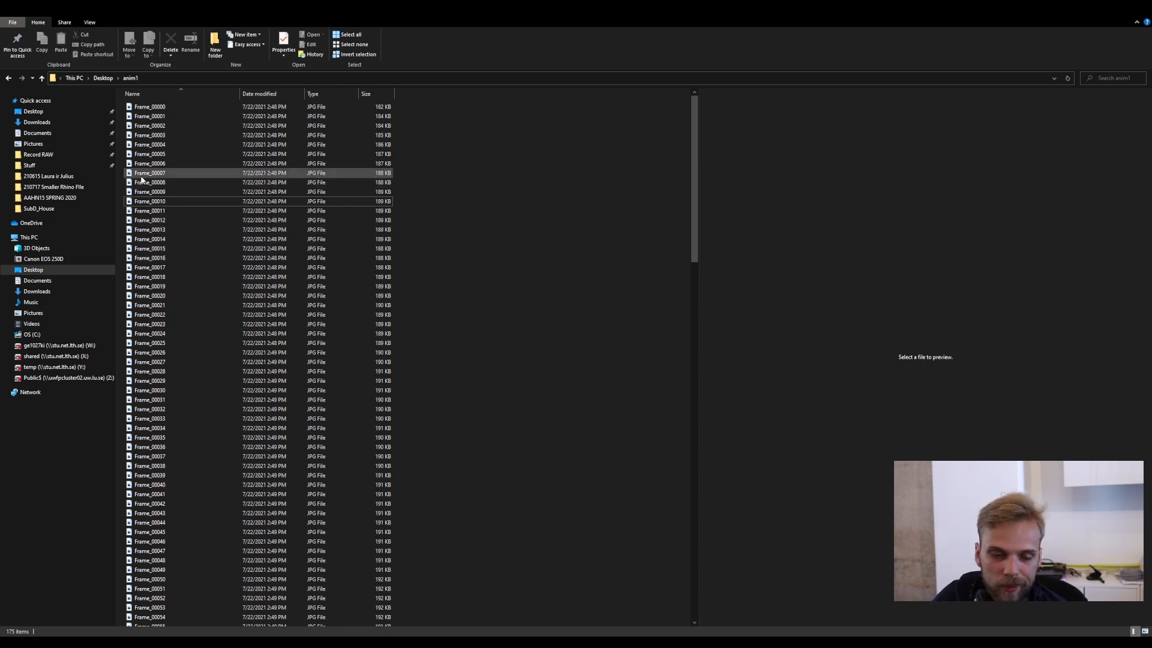
pyautogui.click(128, 240)
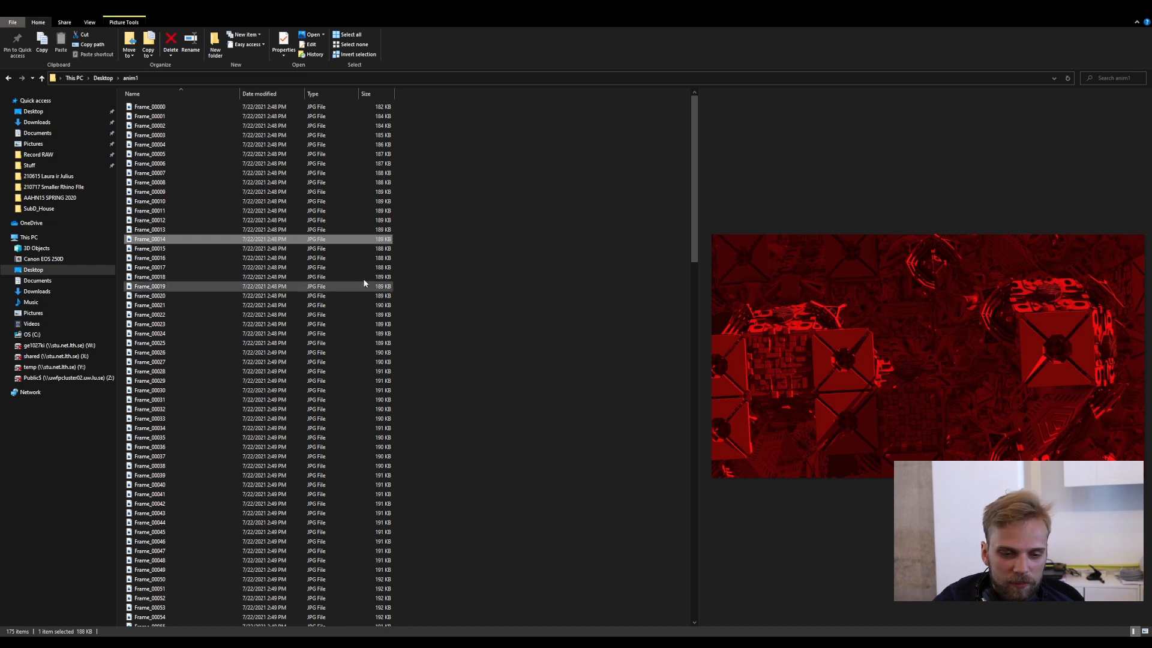
pyautogui.click(445, 299)
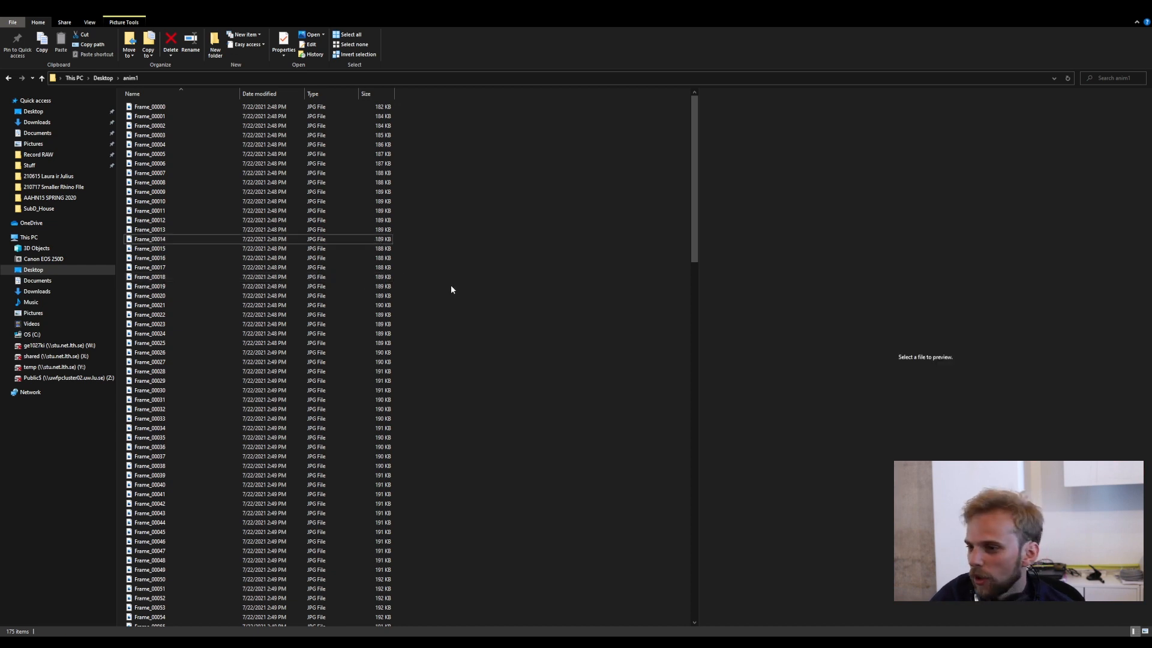
# - Switch back to Rhino and Grasshopper and reset the Length slider to 0.000
pyautogui.click(1105, 16)
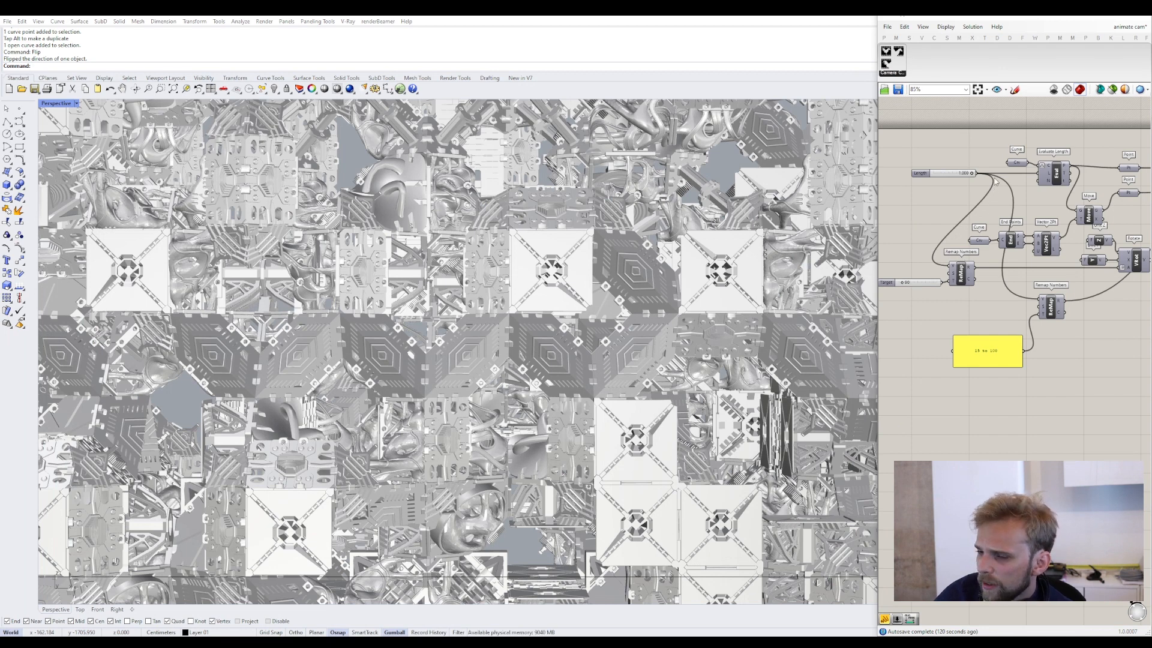
pyautogui.scroll(-2, 1013, 342)
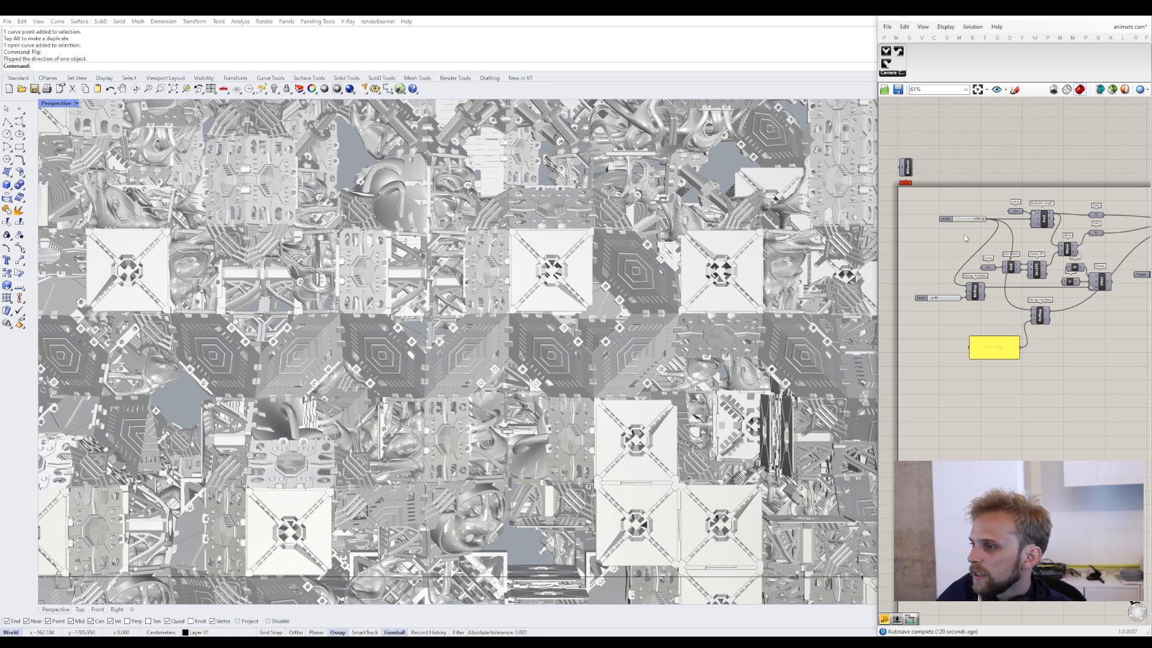
pyautogui.scroll(3, 964, 219)
pyautogui.moveTo(955, 212); pyautogui.dragTo(942, 209)
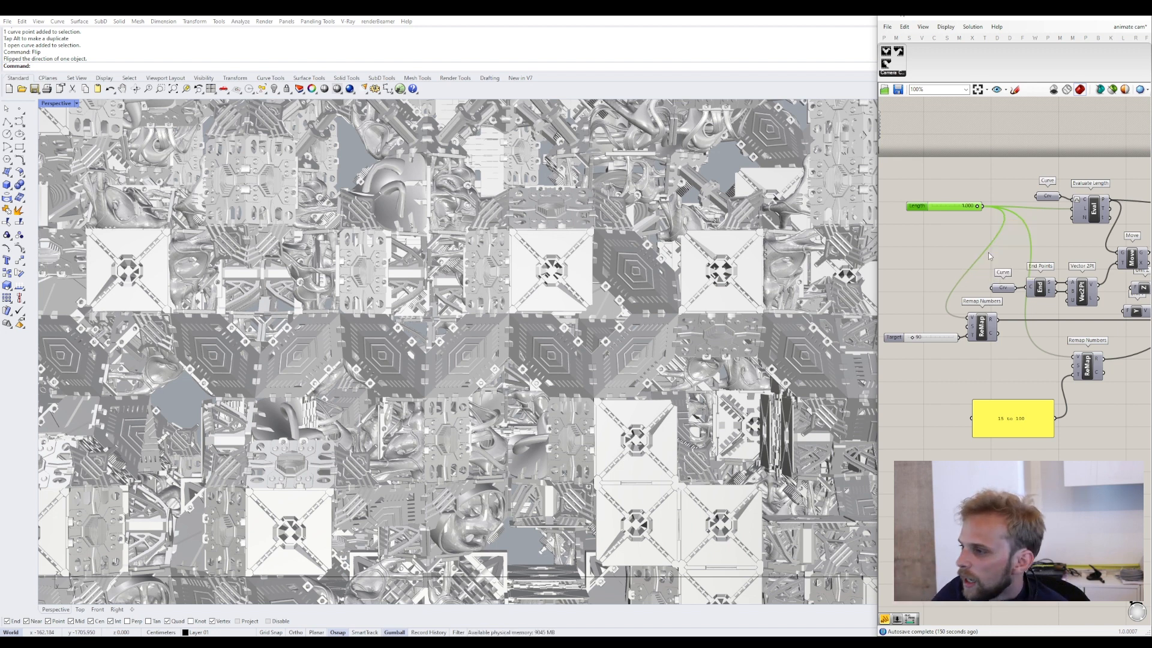
pyautogui.moveTo(976, 207); pyautogui.dragTo(911, 217)
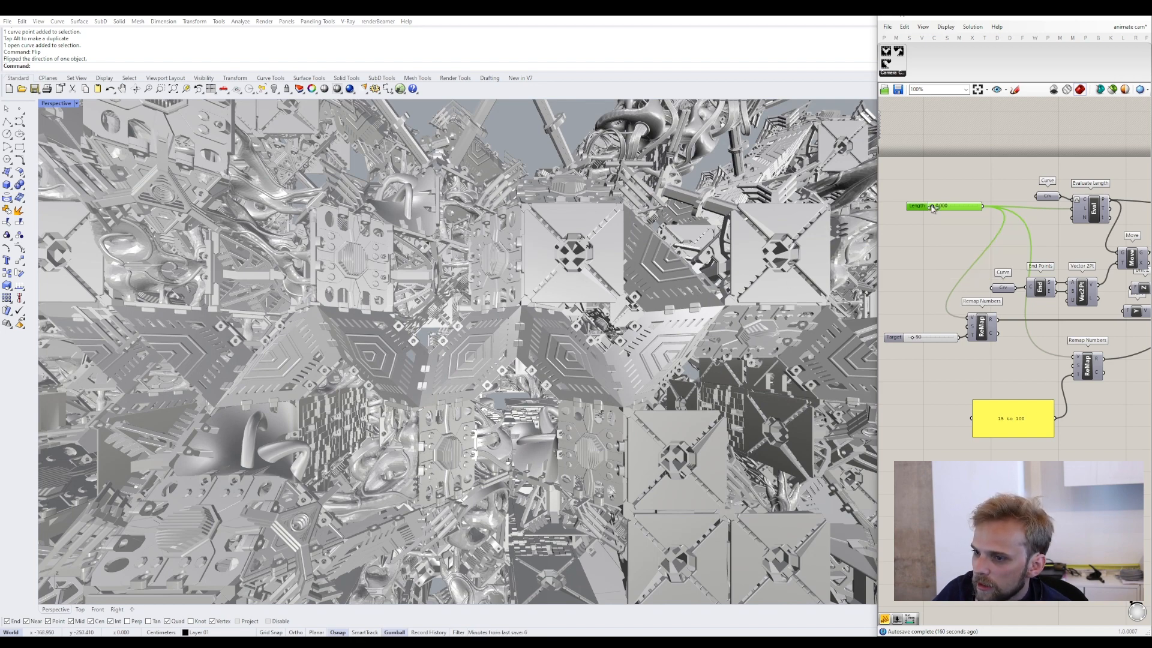
pyautogui.moveTo(931, 207)
pyautogui.mouseDown()
pyautogui.moveTo(991, 198)
pyautogui.moveTo(912, 214)
pyautogui.mouseUp()
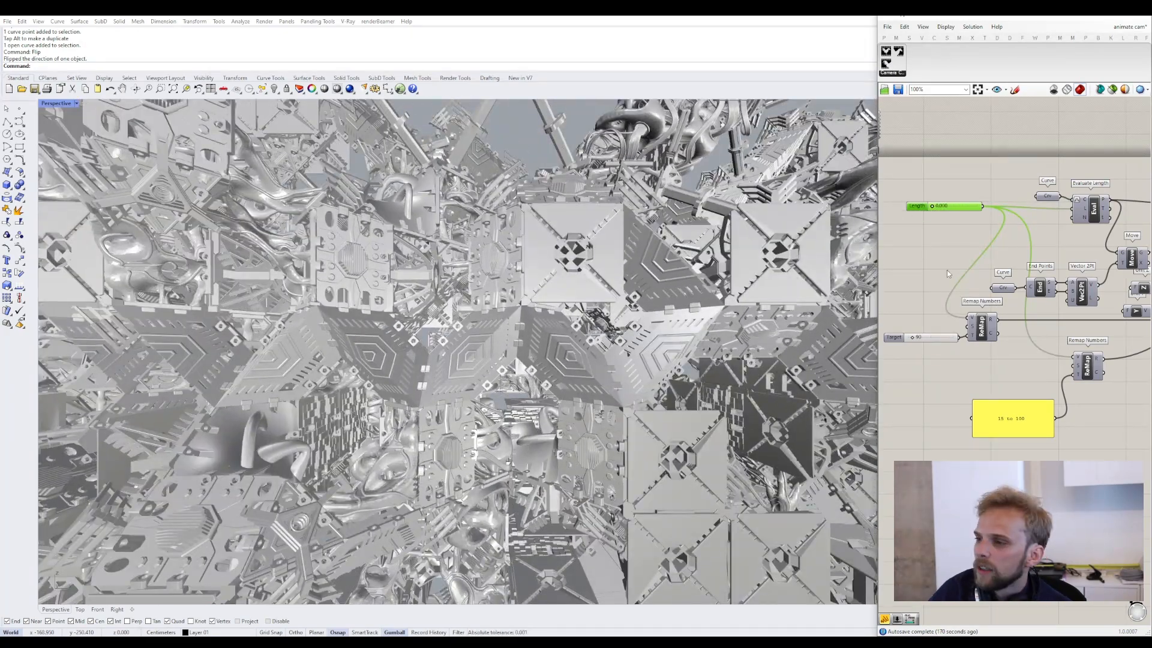
pyautogui.click(903, 225)
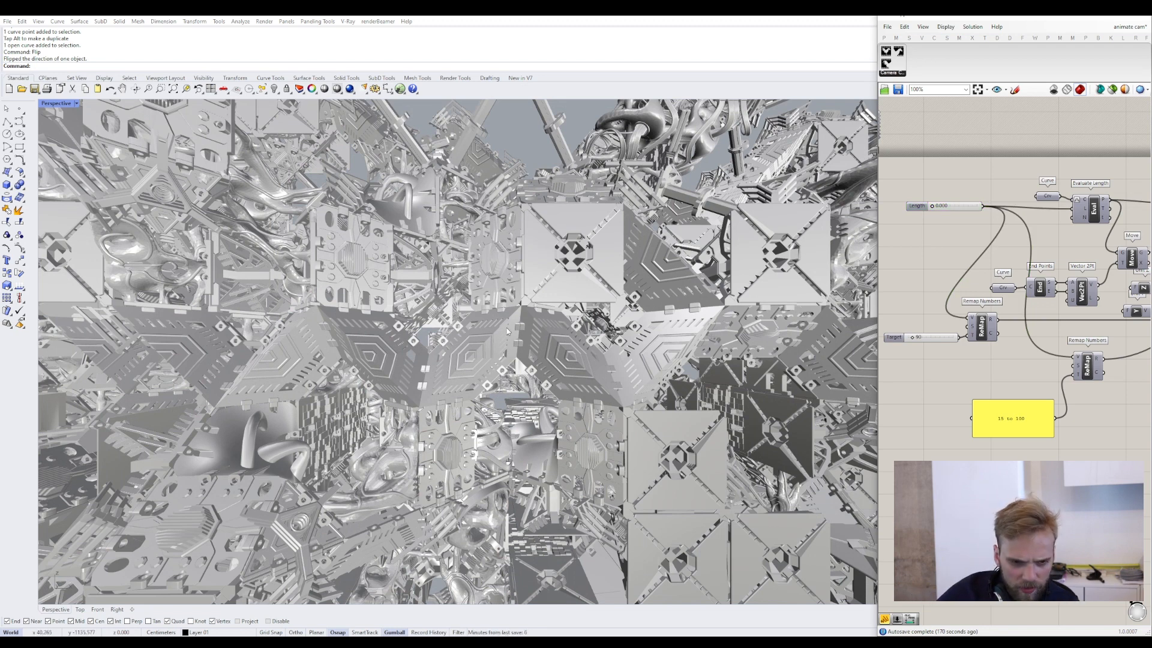
# - Widen the Grasshopper window and examine the Set camera lens length input and the domain panel that feeds its Remap Numbers component
pyautogui.scroll(-5, 975, 343)
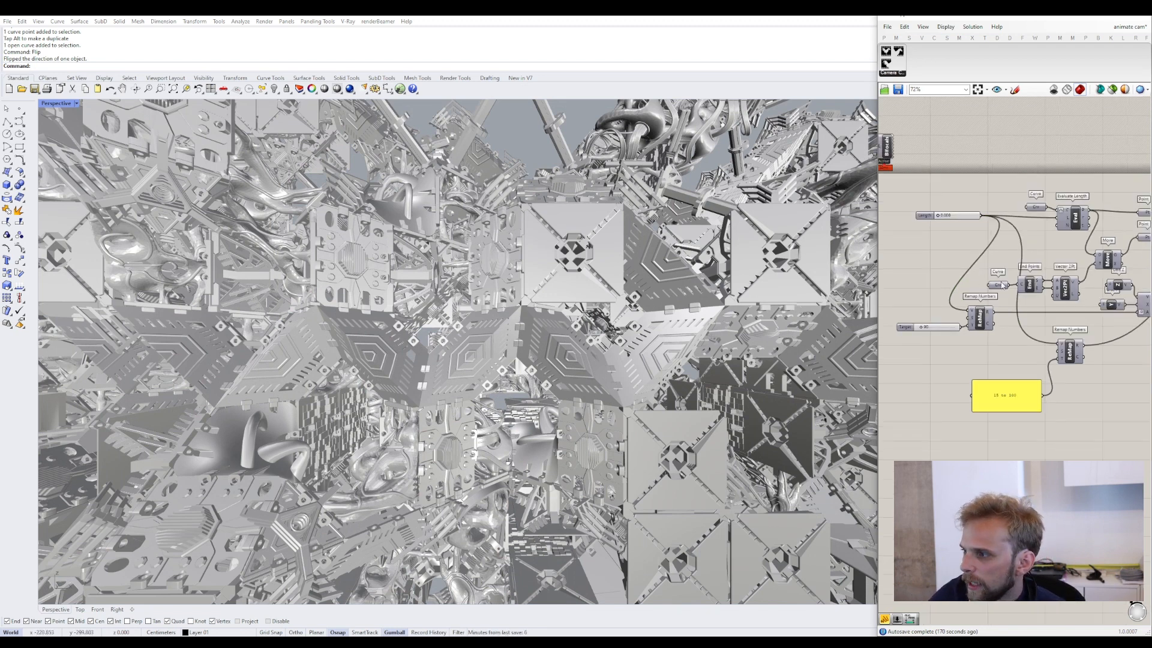
pyautogui.scroll(1, 1030, 286)
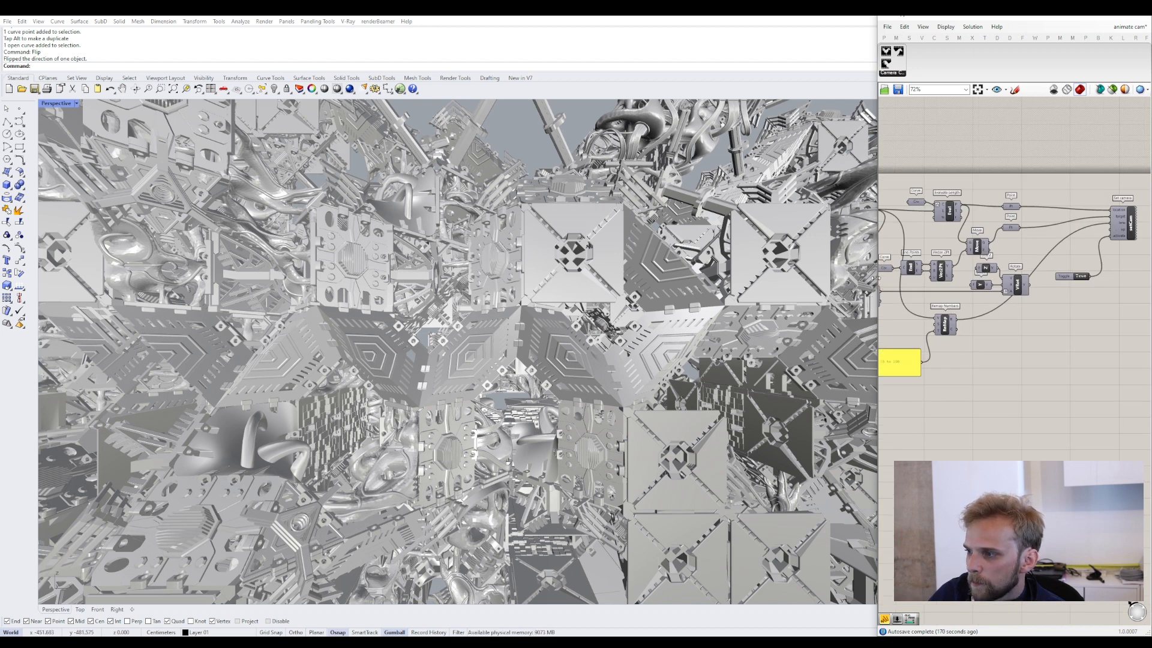
pyautogui.moveTo(878, 278); pyautogui.dragTo(816, 276)
pyautogui.scroll(2, 1059, 223)
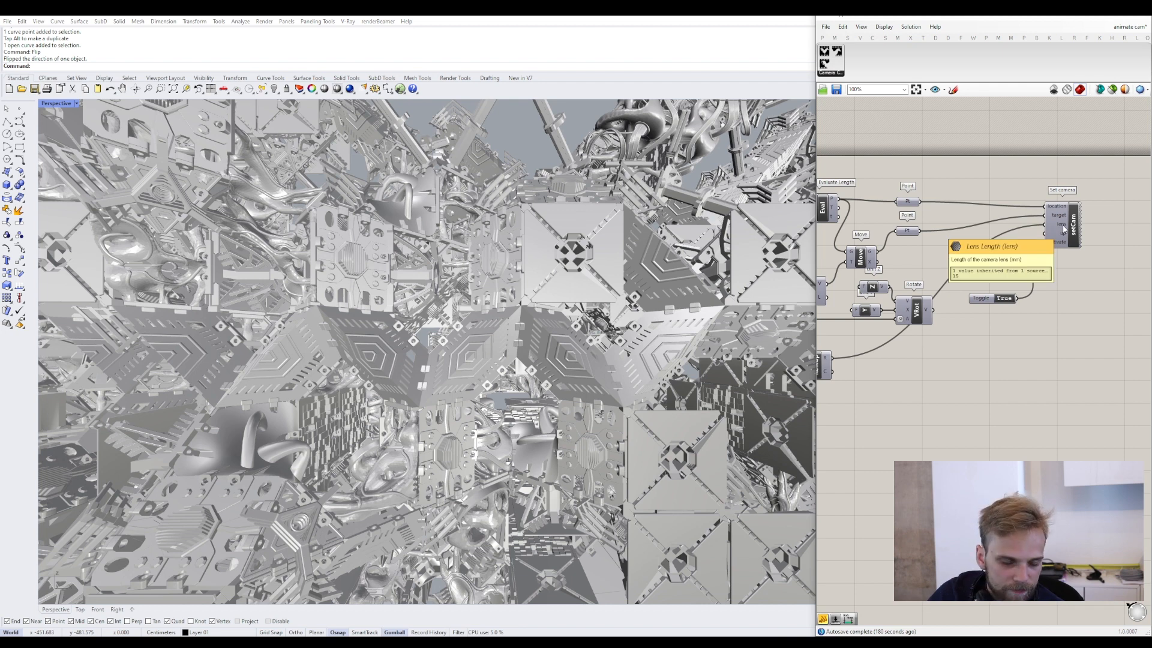
pyautogui.moveTo(929, 375); pyautogui.dragTo(1104, 329, button='right')
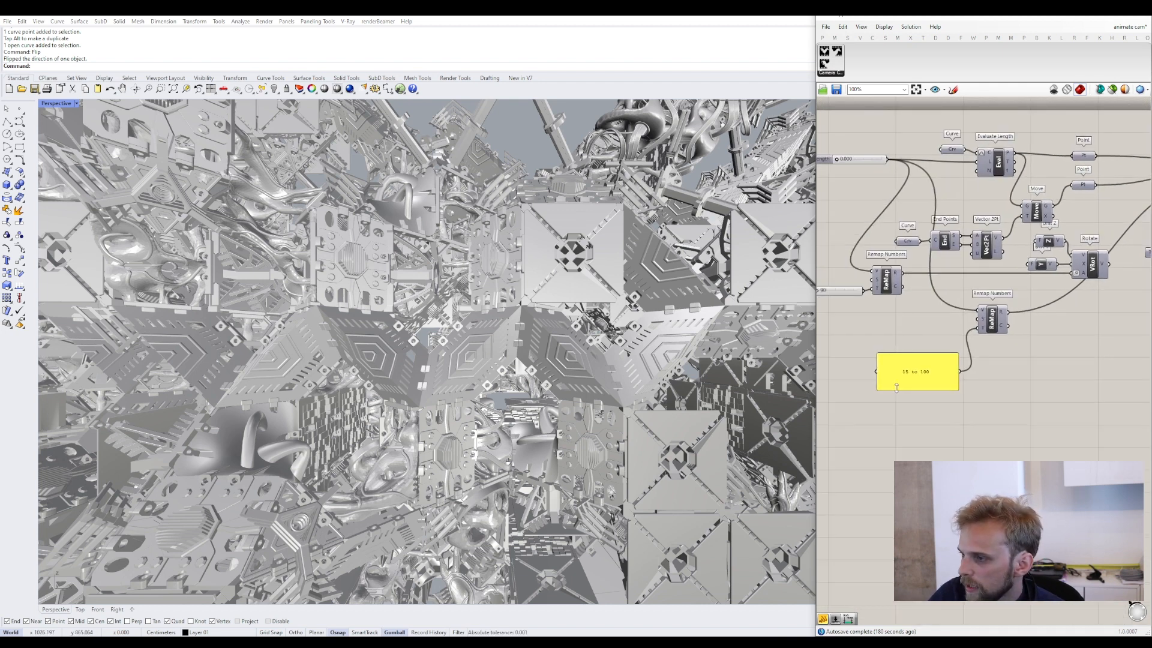
pyautogui.scroll(3, 896, 387)
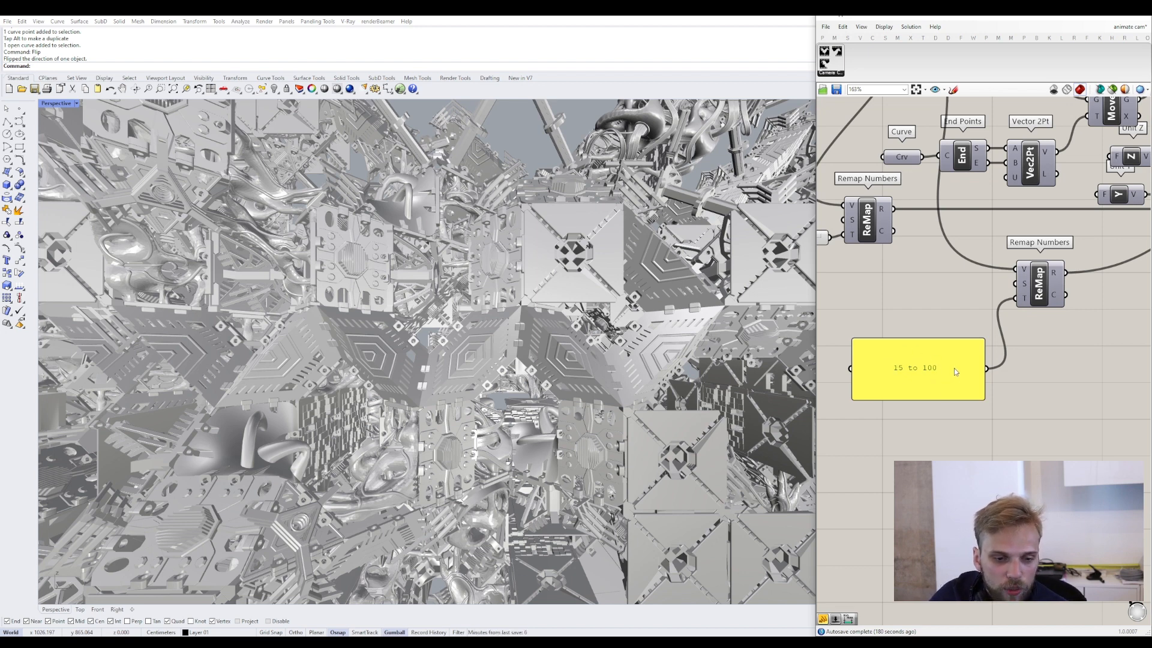
pyautogui.moveTo(824, 257); pyautogui.dragTo(866, 329, button='right')
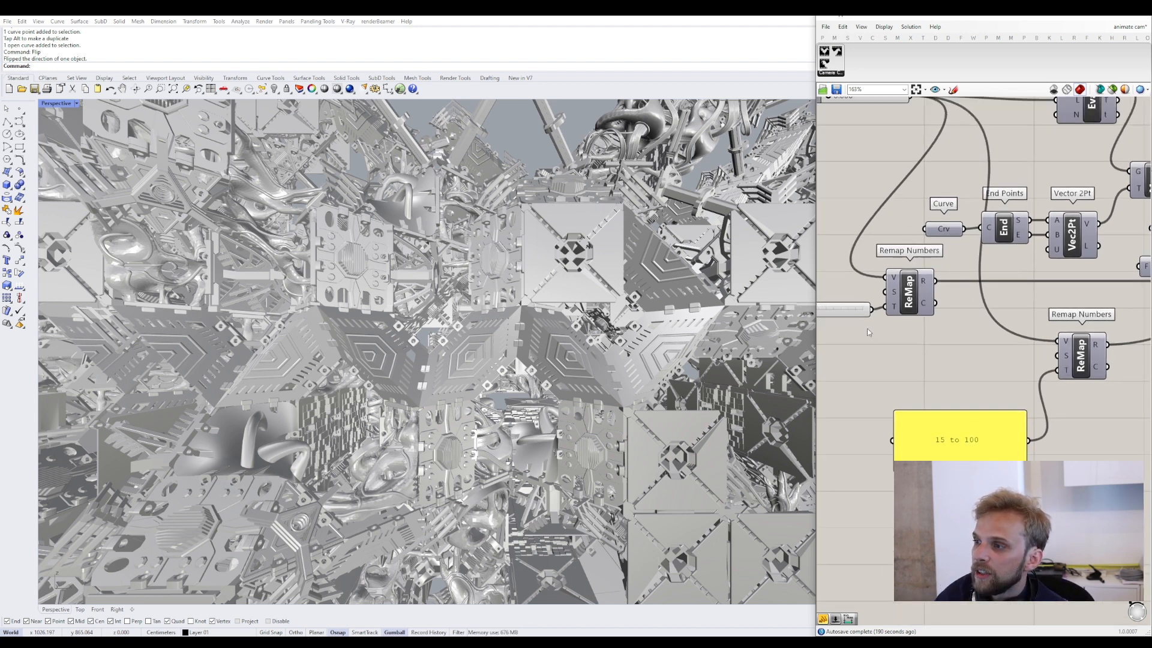
# - Inspect the vertical path curve in the Top viewport of the four-view layout and return to the maximized Perspective view
pyautogui.doubleClick(56, 105)
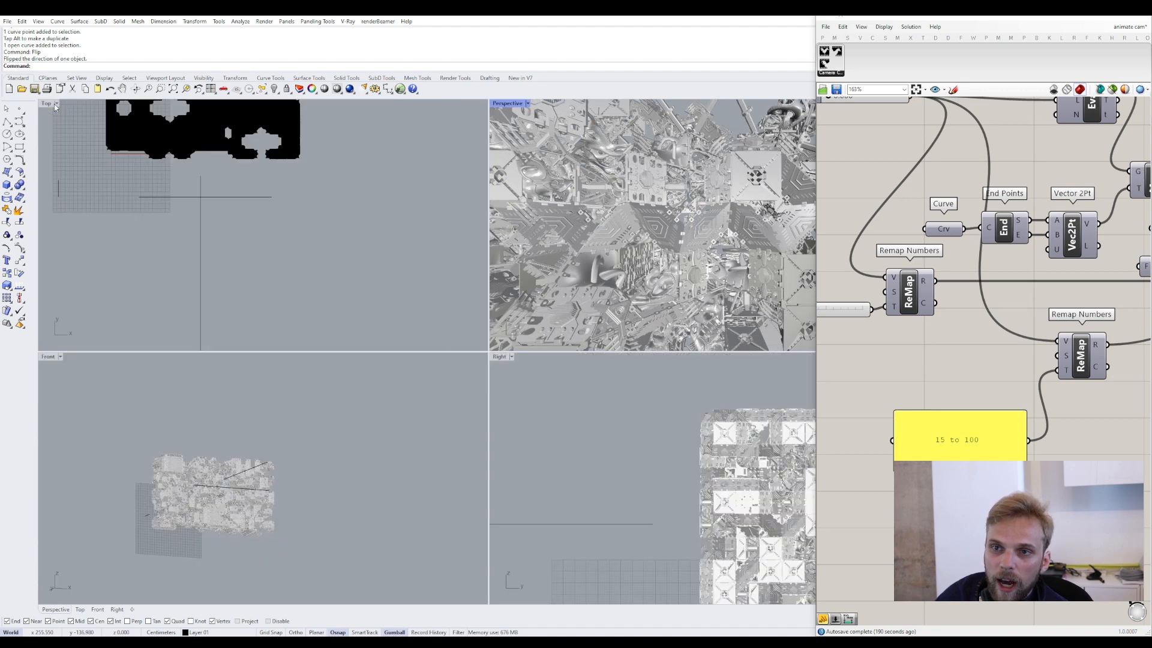
pyautogui.moveTo(270, 268); pyautogui.dragTo(138, 253)
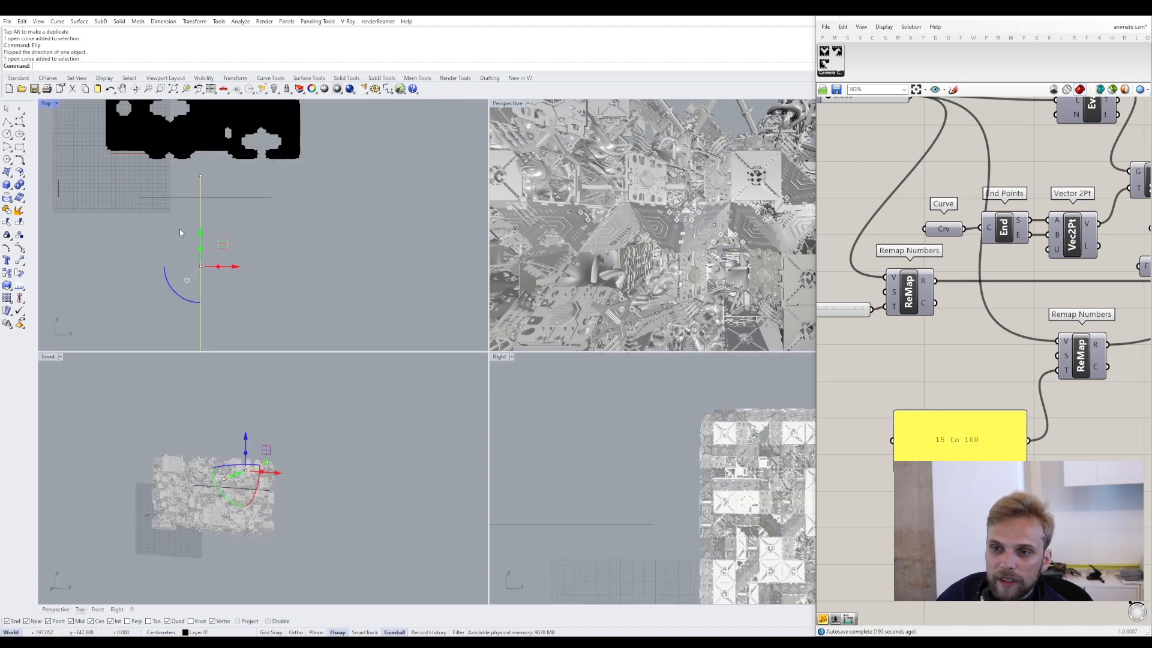
pyautogui.press('Escape')
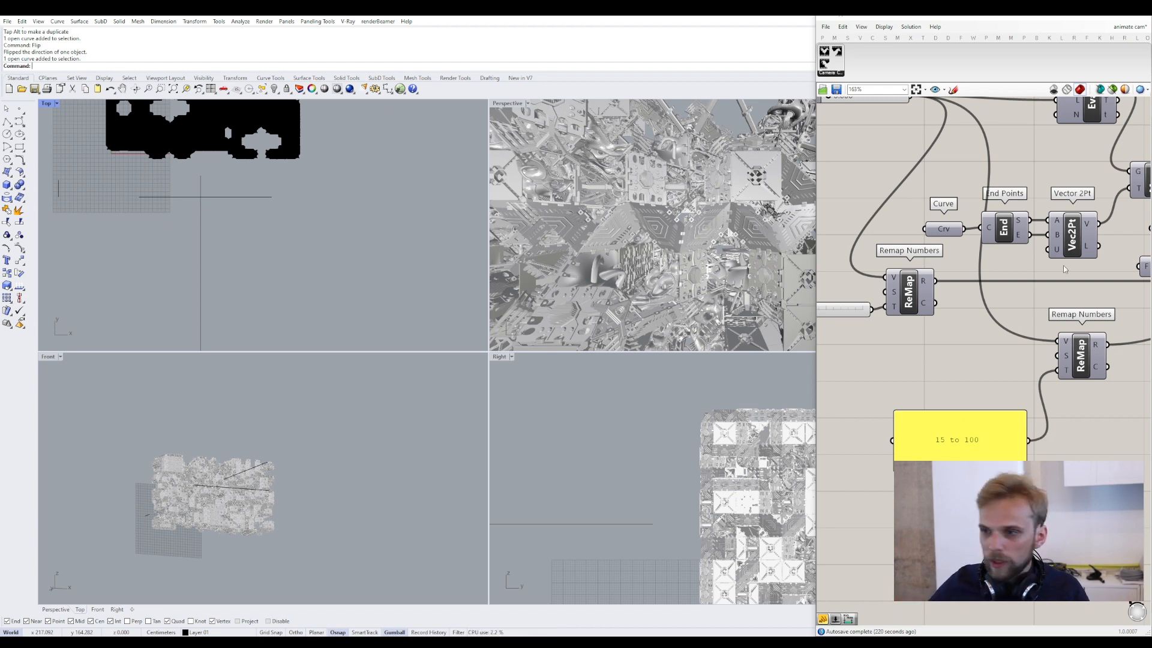
pyautogui.doubleClick(513, 106)
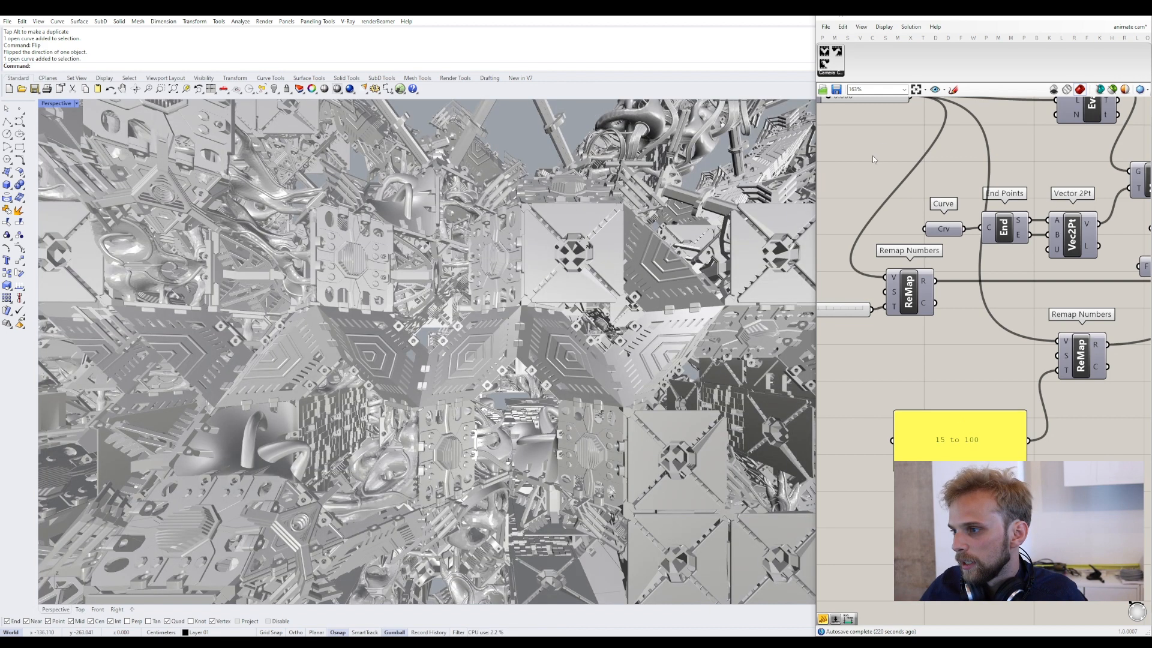
# - Apply the Evangelion_Red display mode to the Perspective viewport and run the Length slider to 1.000 to preview the camera move
pyautogui.click(77, 104)
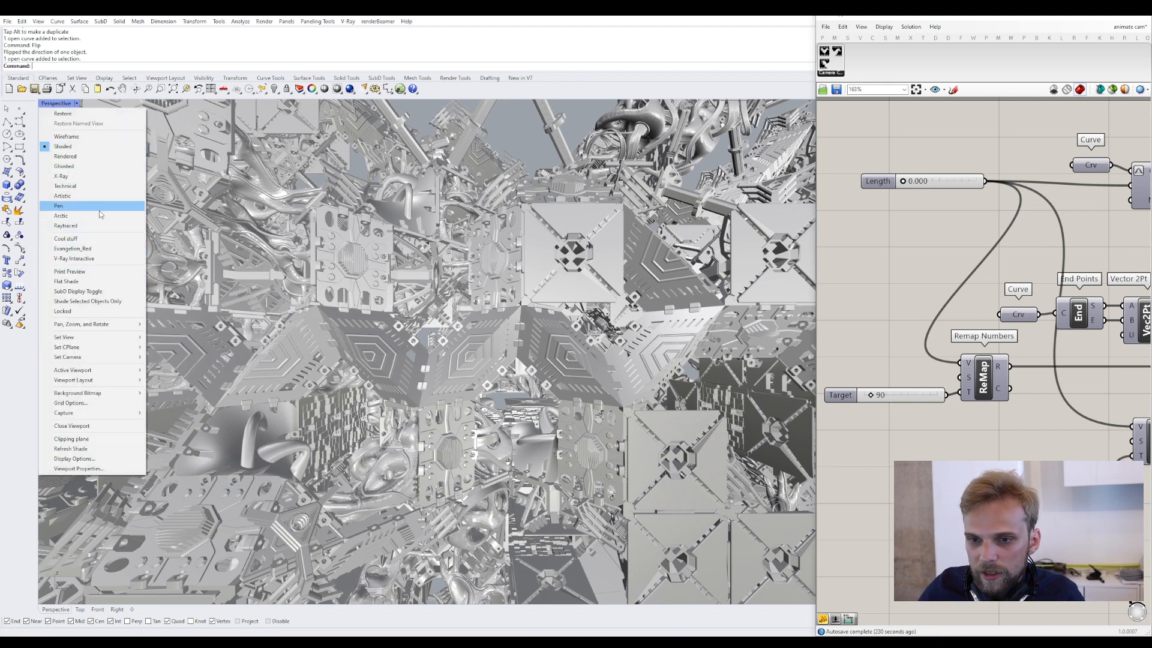
pyautogui.click(85, 249)
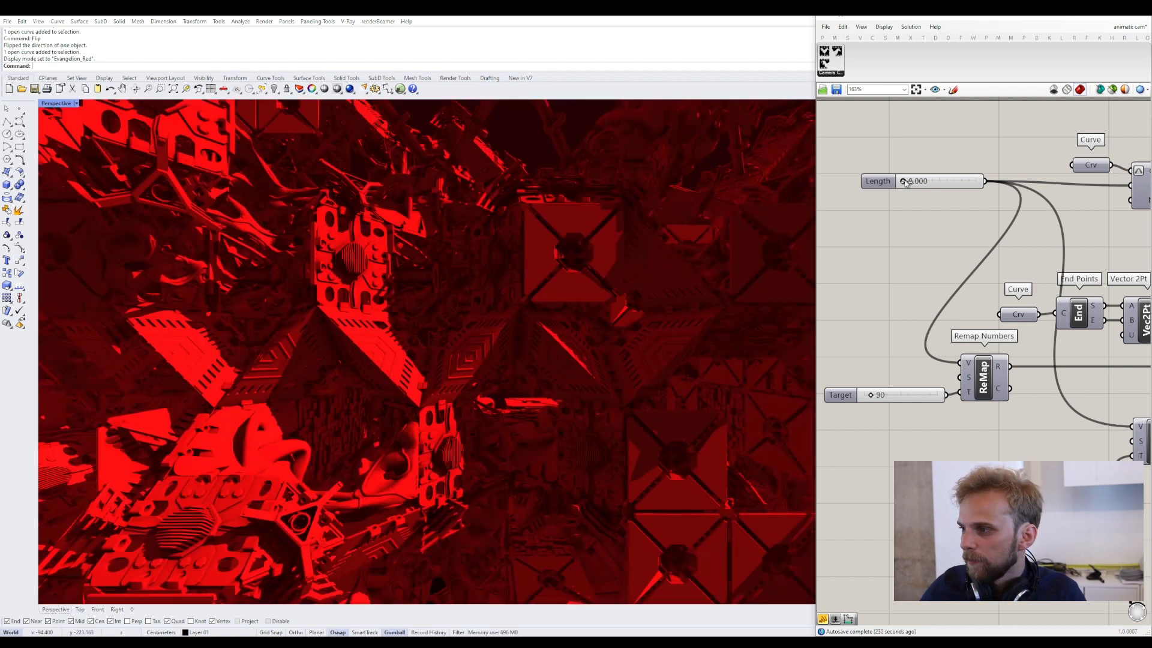
pyautogui.moveTo(906, 183); pyautogui.dragTo(1010, 182)
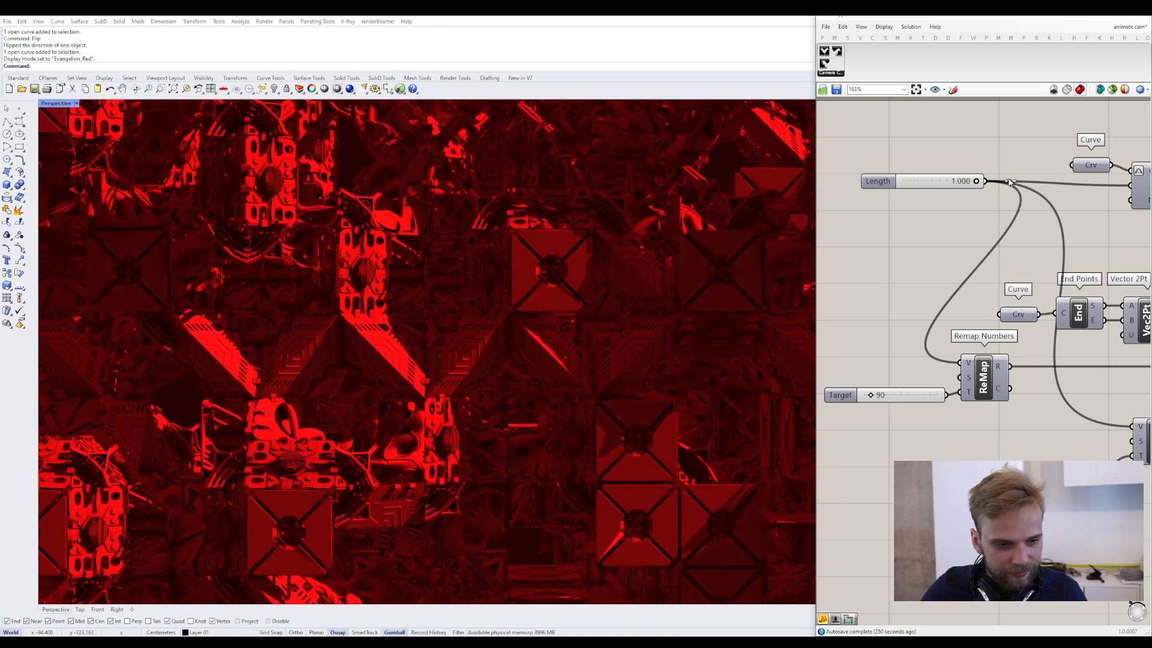